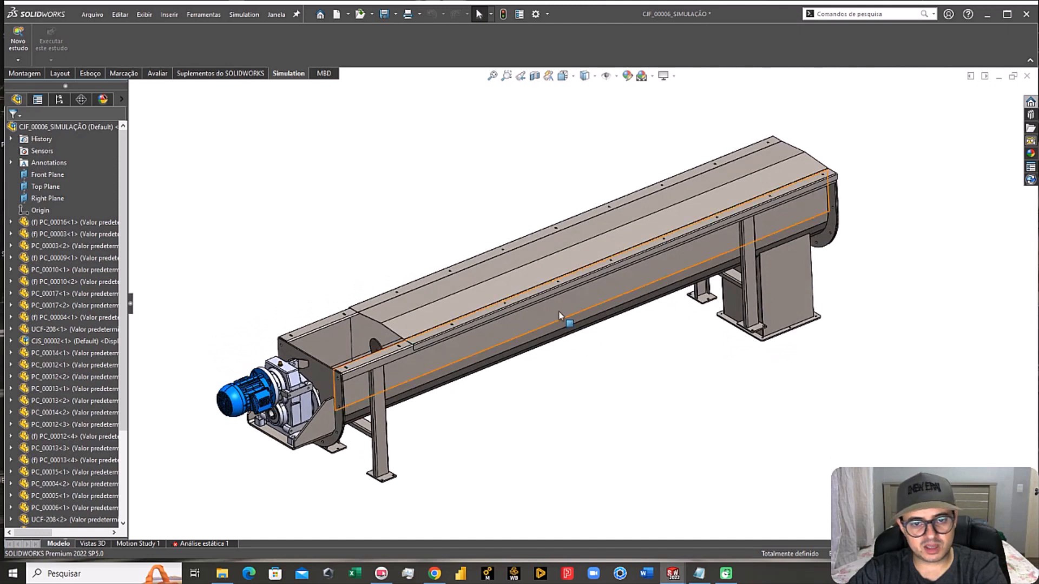
# Step: Open the static study Análise estática 1 of the conveyor assembly and display its Tensão1 (-vonMises-) stress plot
pyautogui.moveTo(556, 316); pyautogui.dragTo(559, 325, button='middle')
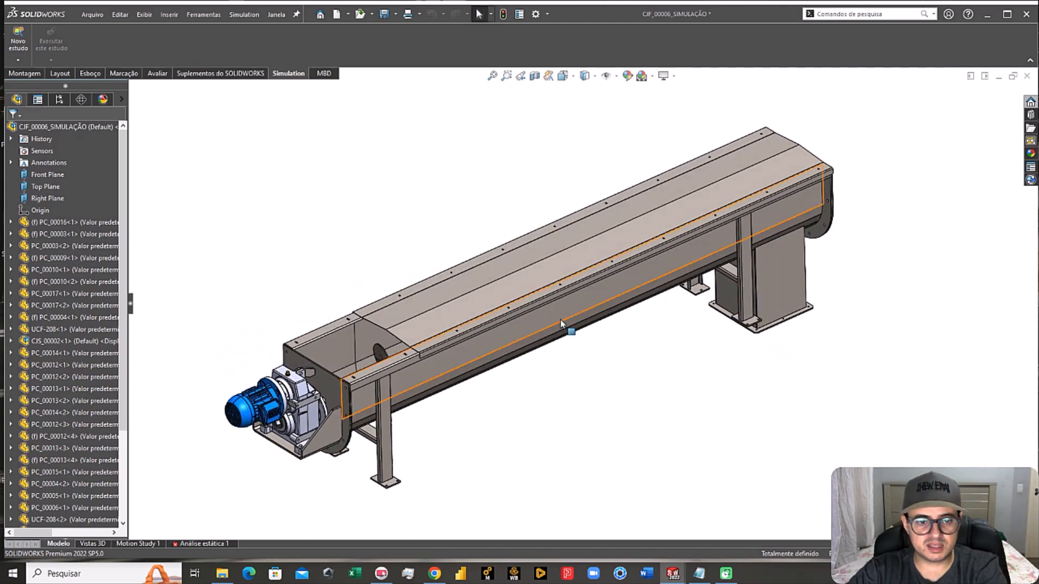
pyautogui.scroll(-1, 381, 358)
pyautogui.moveTo(381, 359); pyautogui.dragTo(397, 386, button='middle')
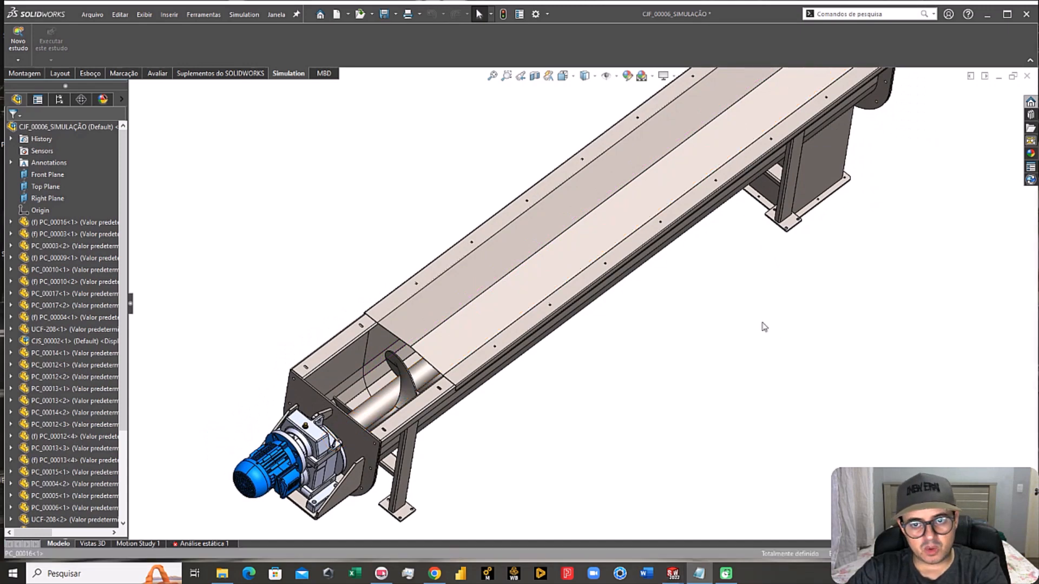
pyautogui.click(193, 543)
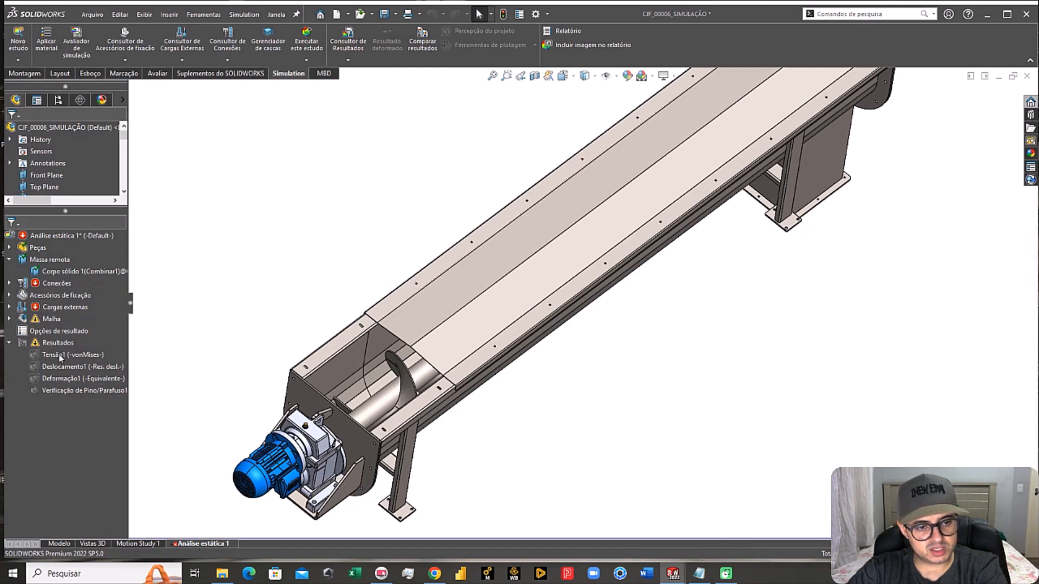
pyautogui.click(58, 355)
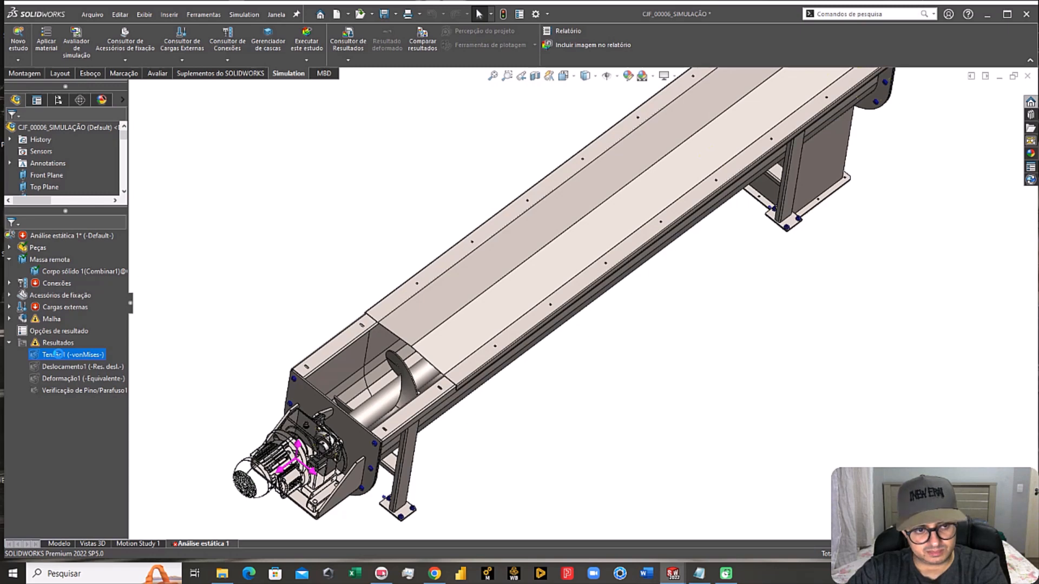
pyautogui.doubleClick(58, 355)
# Step: Examine the von Mises stress distribution on the conveyor's support legs, base plates and underside
pyautogui.moveTo(169, 327); pyautogui.dragTo(725, 307, button='middle')
pyautogui.scroll(-8, 668, 346)
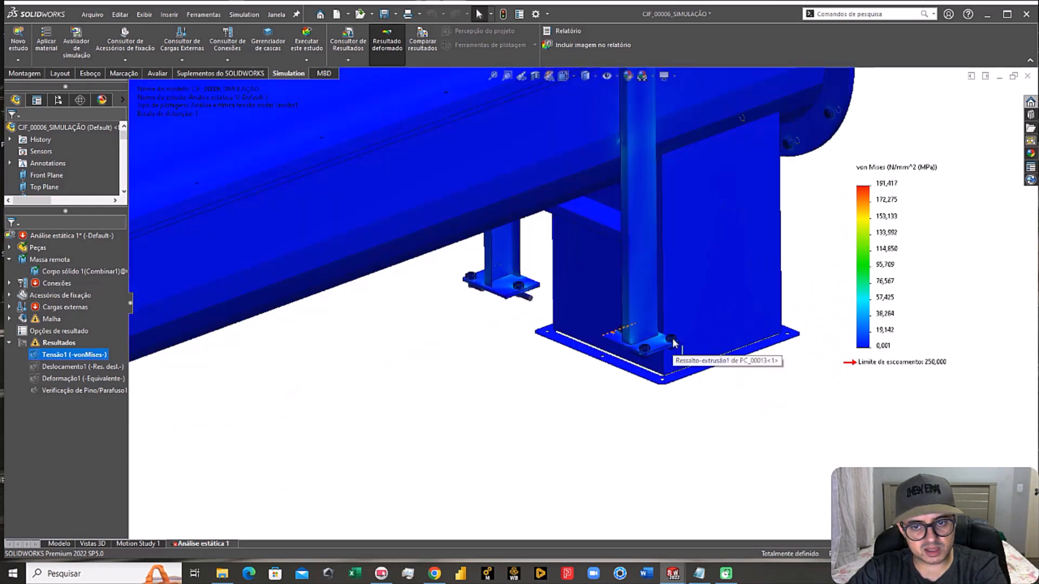
pyautogui.scroll(5, 616, 345)
pyautogui.moveTo(605, 399); pyautogui.dragTo(559, 221, button='middle')
pyautogui.scroll(-3, 604, 247)
pyautogui.scroll(2, 560, 222)
pyautogui.scroll(6, 398, 270)
pyautogui.scroll(-6, 396, 255)
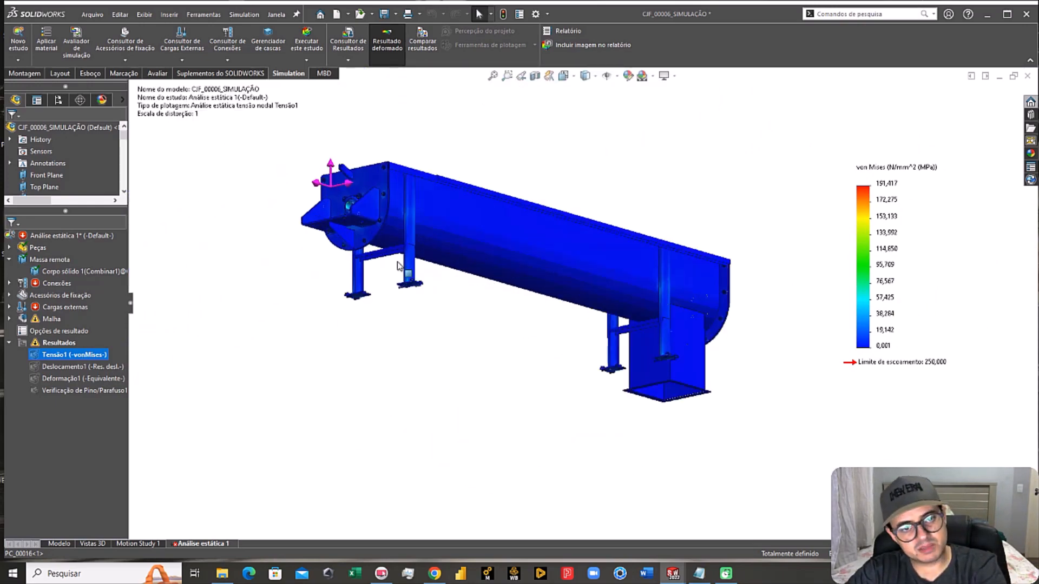
# Step: Examine the von Mises stress around the drive end, including the motor bracket, bearing and screw shaft, and along the trough
pyautogui.moveTo(454, 224); pyautogui.dragTo(394, 382, button='middle')
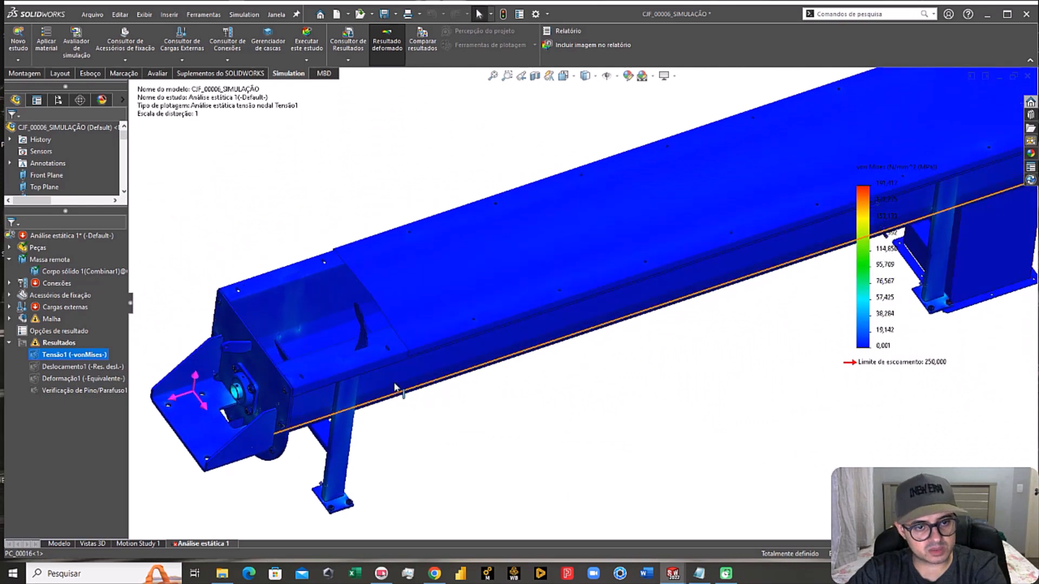
pyautogui.scroll(-5, 297, 371)
pyautogui.moveTo(298, 370); pyautogui.dragTo(319, 401, button='middle')
pyautogui.scroll(-4, 315, 400)
pyautogui.scroll(1, 311, 397)
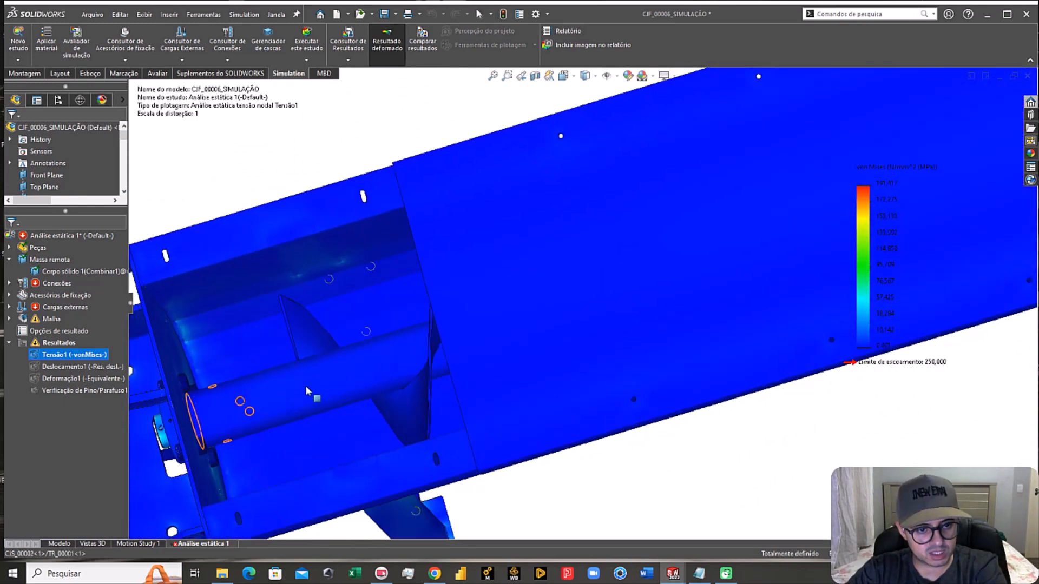
pyautogui.moveTo(327, 329); pyautogui.dragTo(247, 422, button='middle')
pyautogui.hotkey('ctrl', '7')
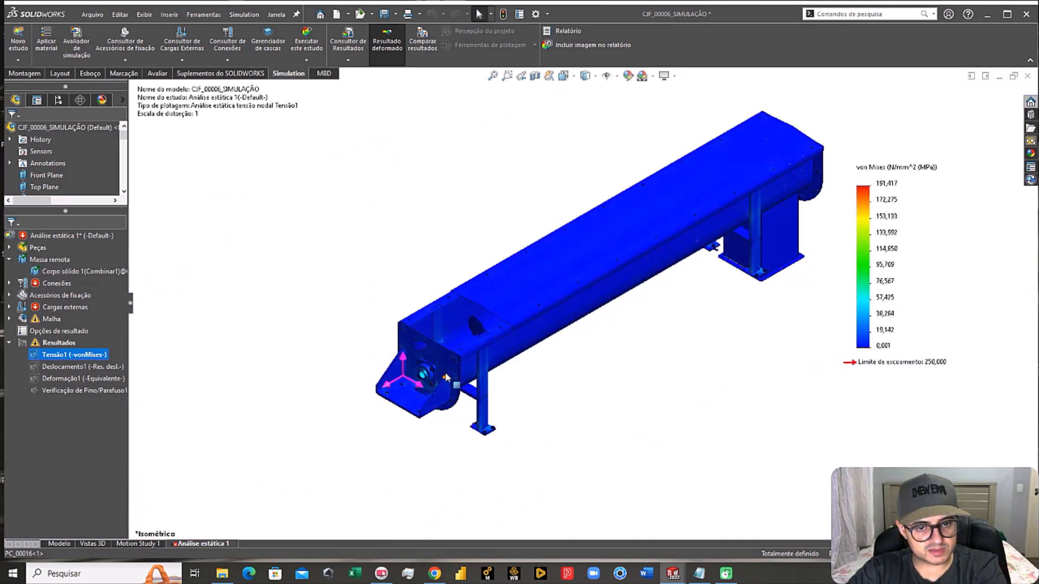
pyautogui.scroll(-2, 759, 223)
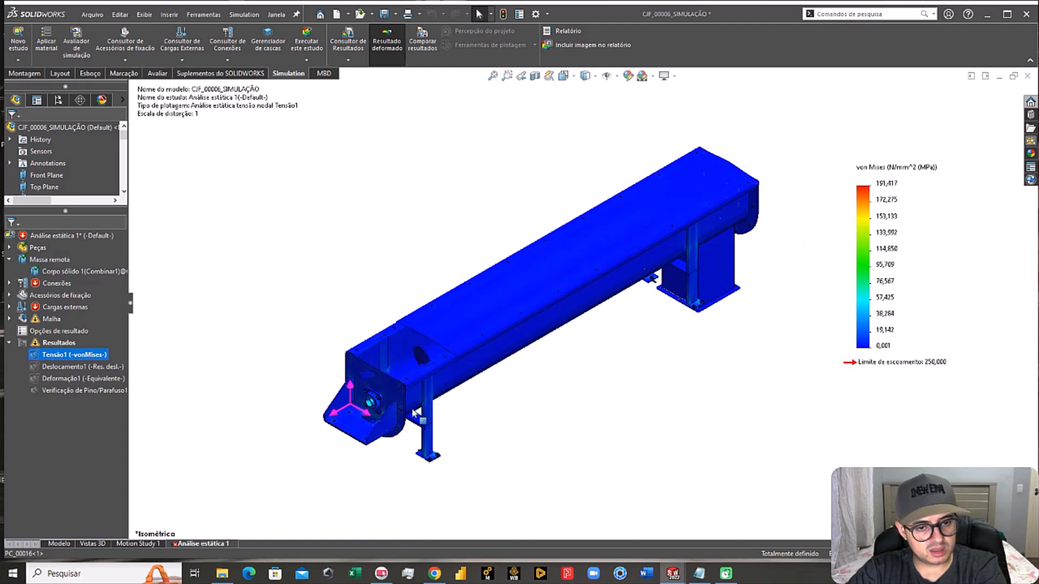
pyautogui.scroll(-1, 361, 424)
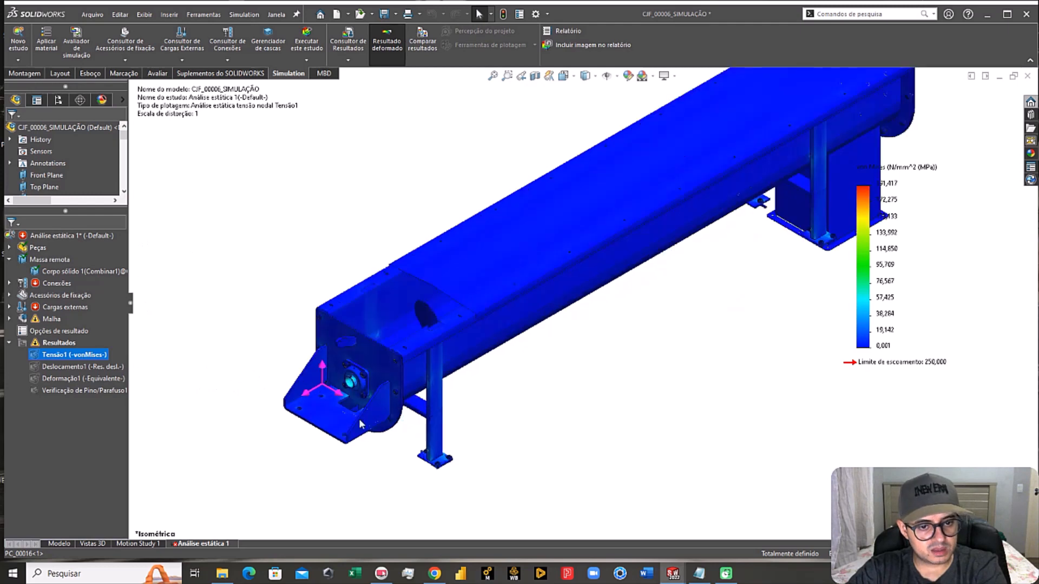
pyautogui.moveTo(331, 392); pyautogui.dragTo(301, 348, button='middle')
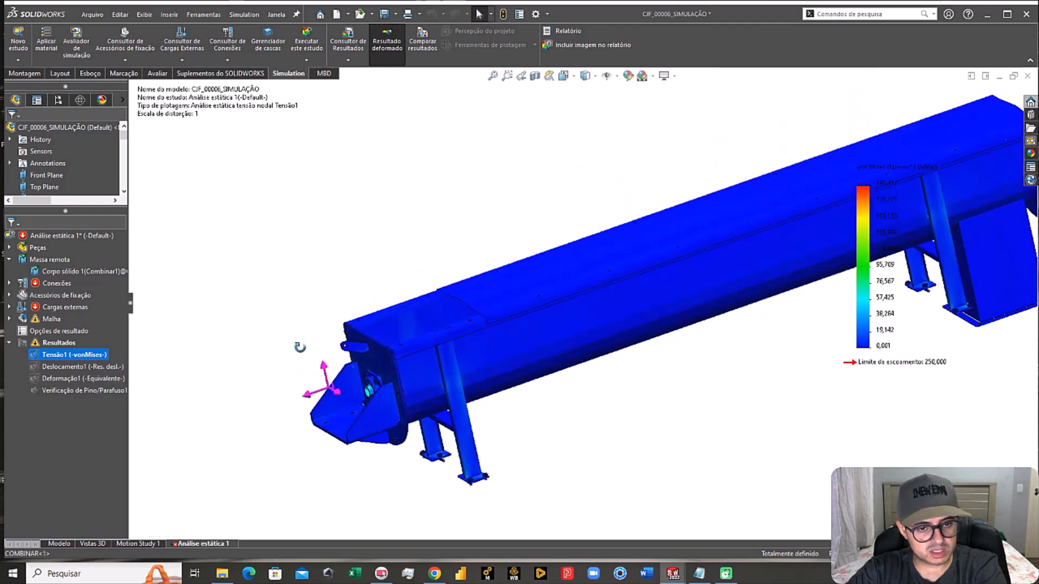
pyautogui.hotkey('ctrl', '7')
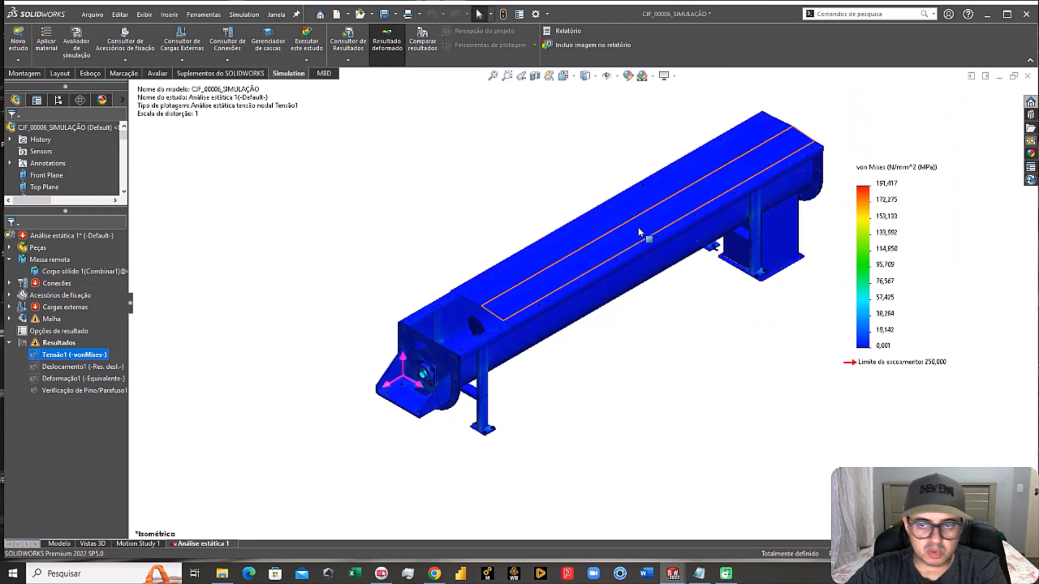
pyautogui.scroll(-2, 795, 174)
pyautogui.scroll(1, 771, 300)
pyautogui.scroll(-1, 768, 307)
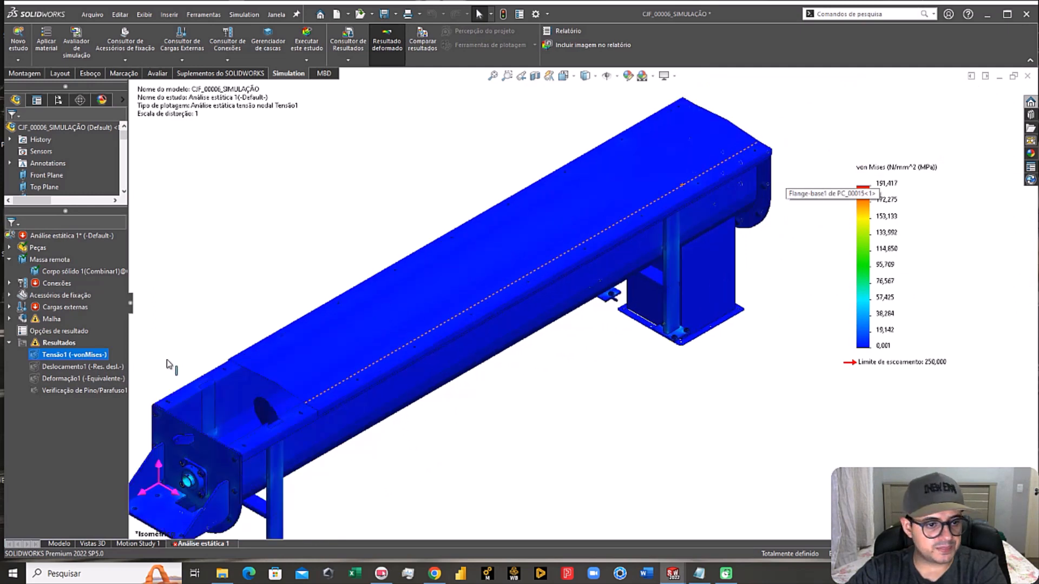
# Step: Show the solver messages for the study's results to review the mesh size and solution time
pyautogui.rightClick(60, 344)
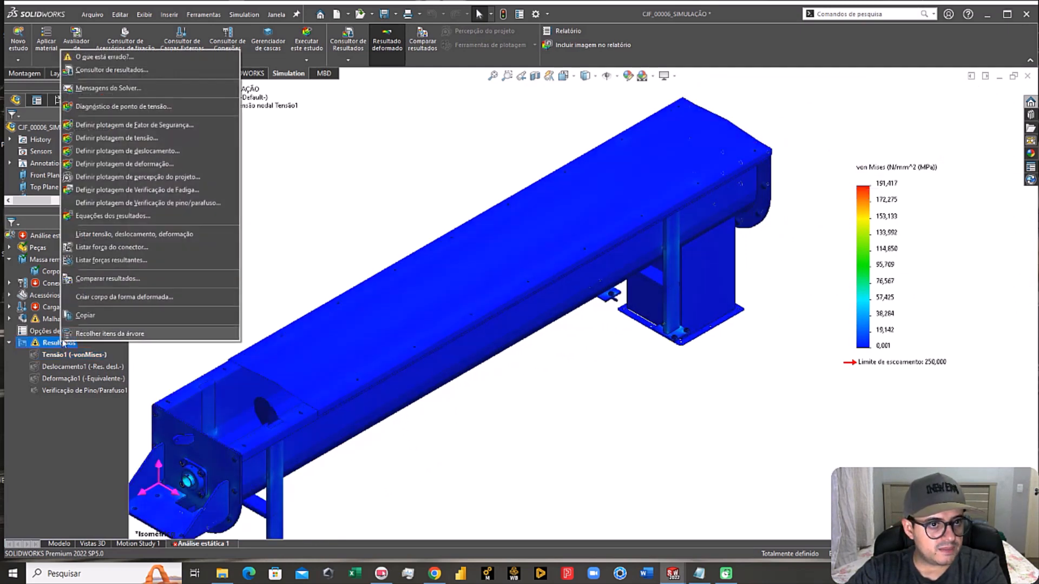
pyautogui.click(144, 87)
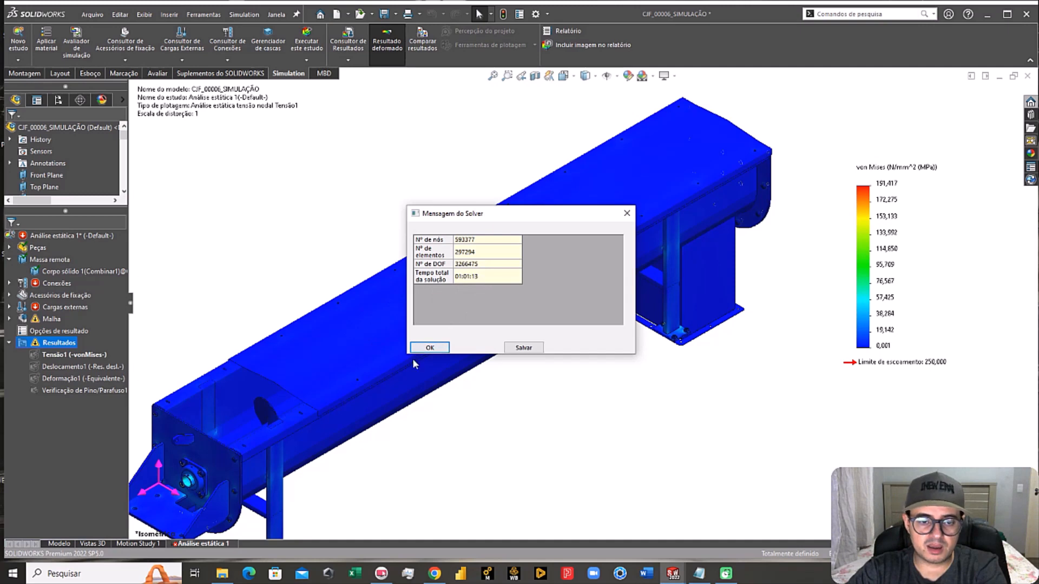
# Step: Switch to Task Manager and review the computer's CPU and GPU 0 performance
pyautogui.click(408, 573)
pyautogui.click(749, 36)
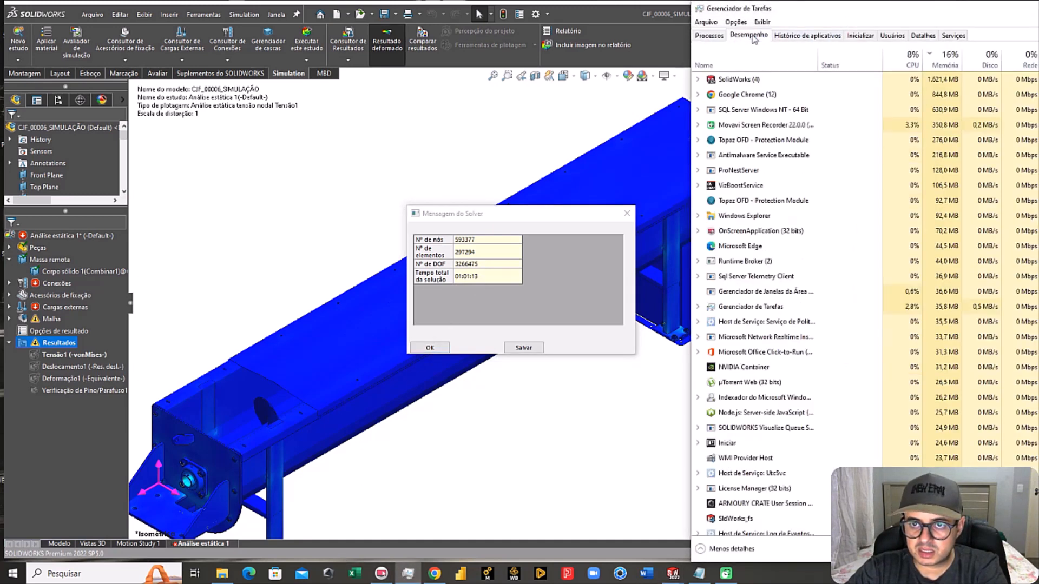
pyautogui.moveTo(866, 12); pyautogui.dragTo(285, 31)
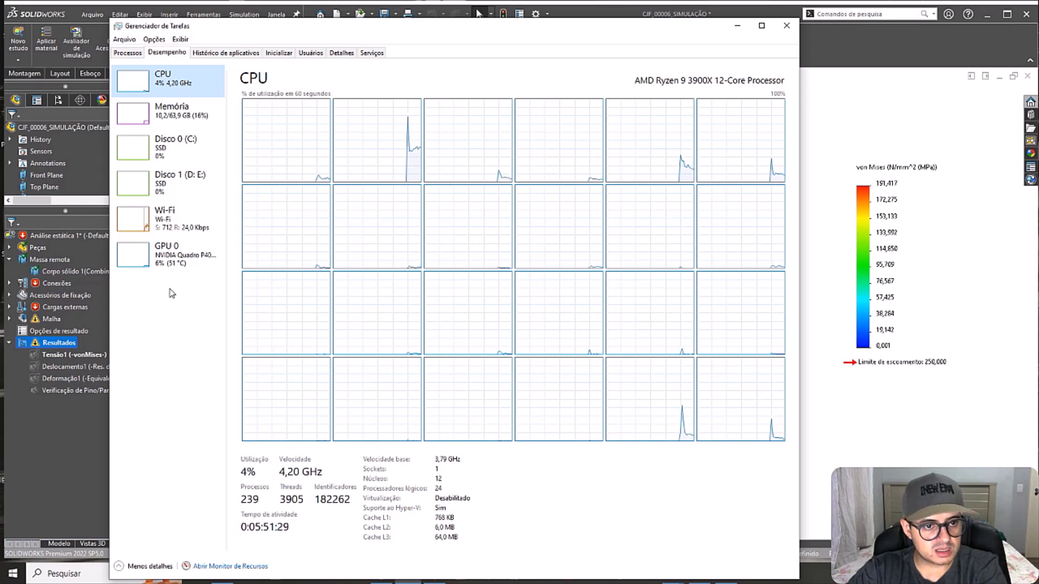
pyautogui.click(145, 260)
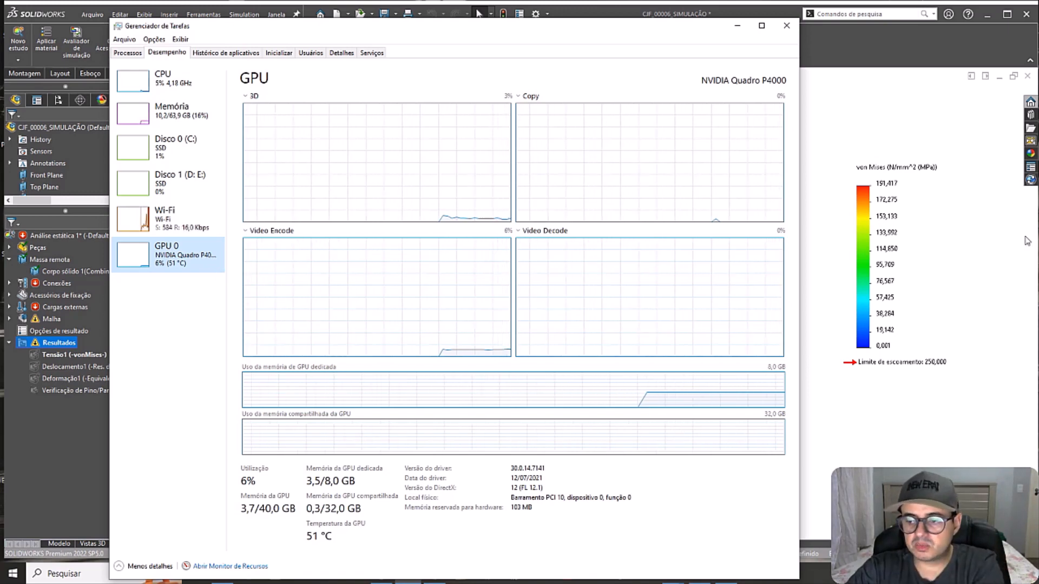
# Step: Minimise Task Manager and close the solver message window over the stress plot
pyautogui.click(737, 25)
pyautogui.click(626, 212)
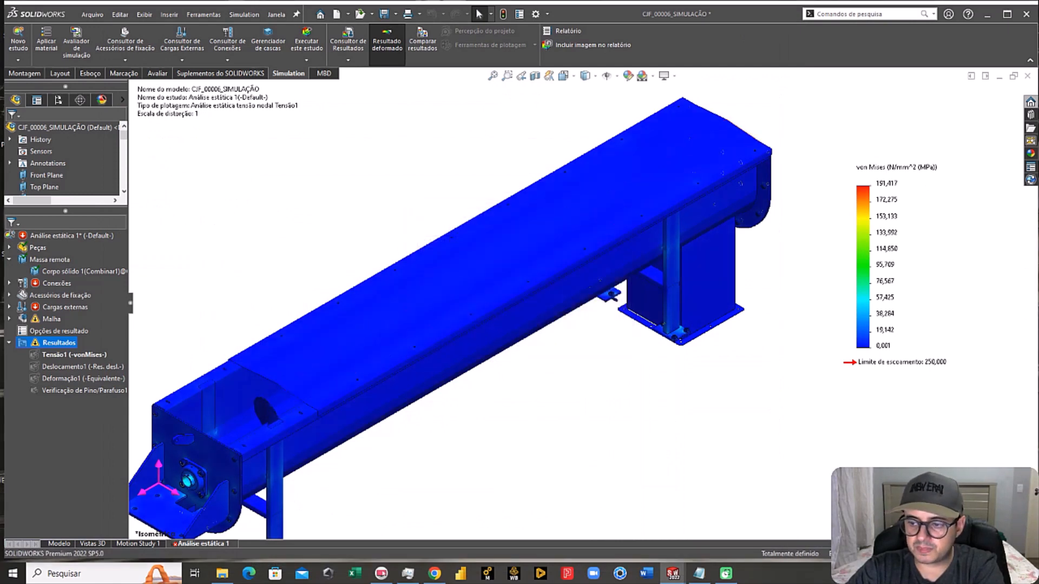
pyautogui.press('f')
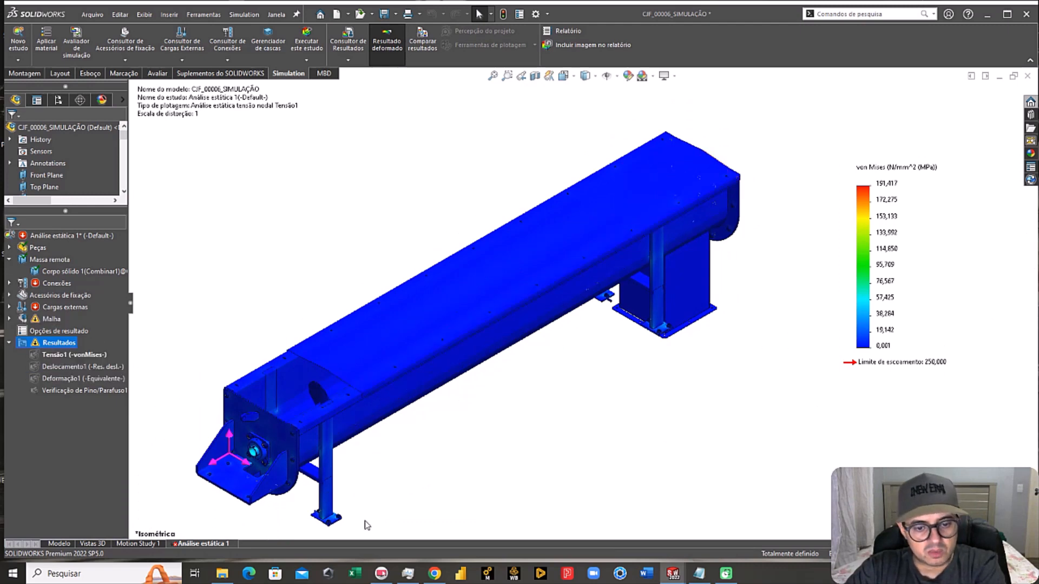
# Step: Switch to the screw assembly CJS_00002 and examine its central tube and flights
pyautogui.moveTo(672, 573)
pyautogui.click(708, 544)
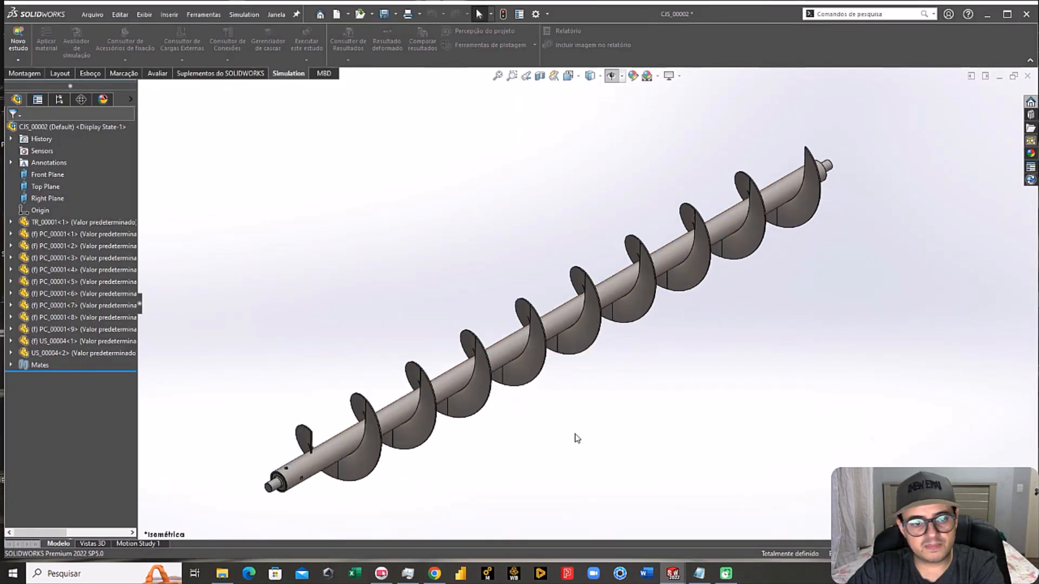
pyautogui.scroll(-3, 575, 420)
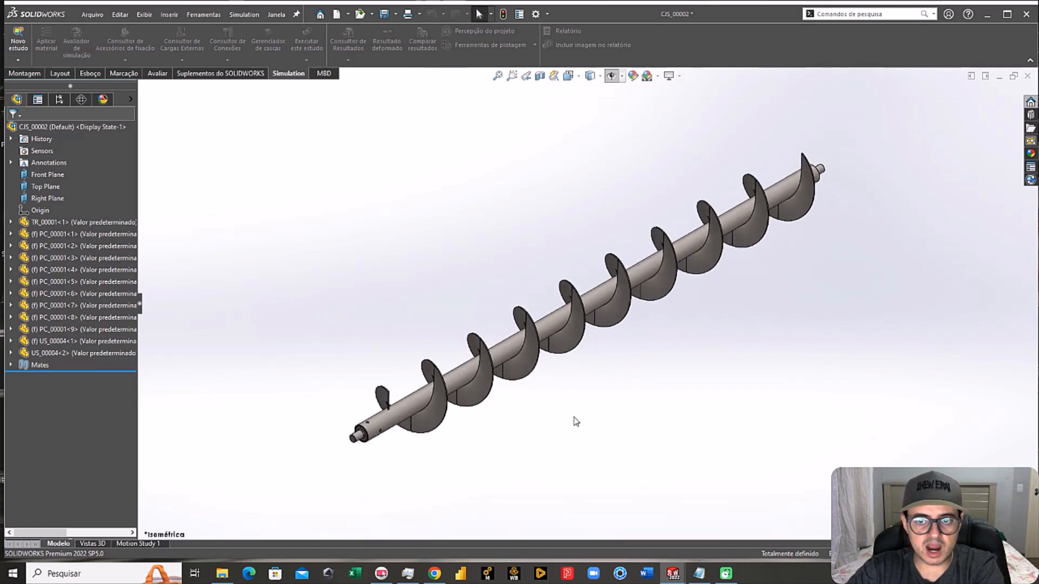
pyautogui.scroll(1, 556, 316)
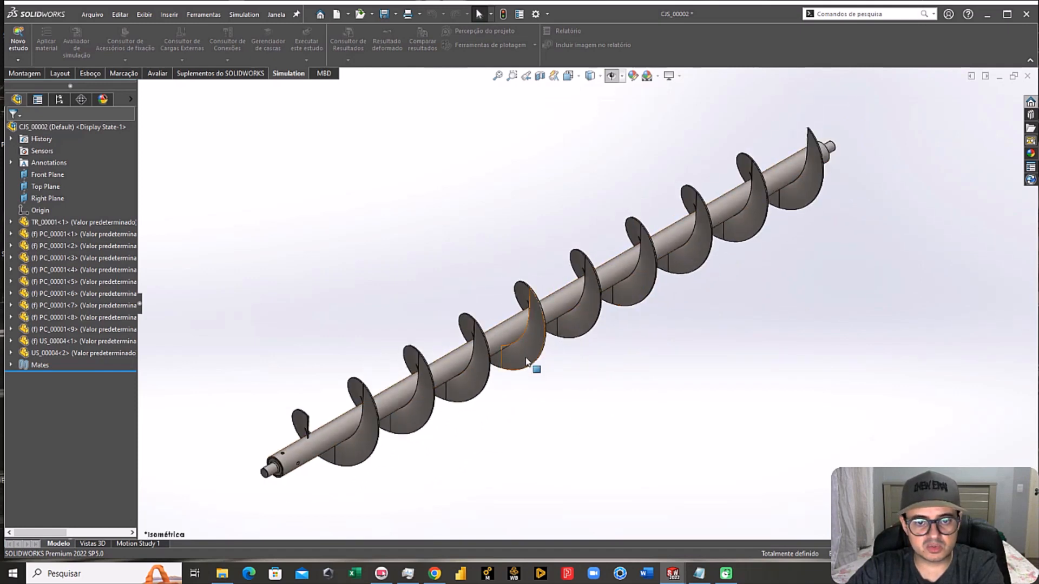
pyautogui.scroll(-2, 527, 361)
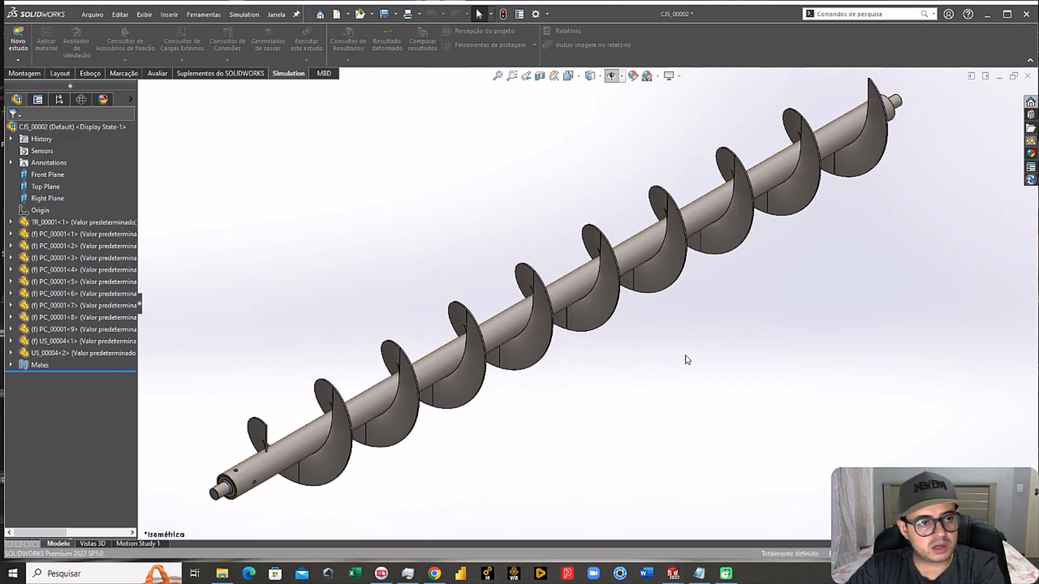
pyautogui.scroll(1, 606, 321)
pyautogui.moveTo(543, 327); pyautogui.dragTo(705, 247, button='middle')
pyautogui.hotkey('ctrl', '7')
pyautogui.hotkey('ctrl', '7')
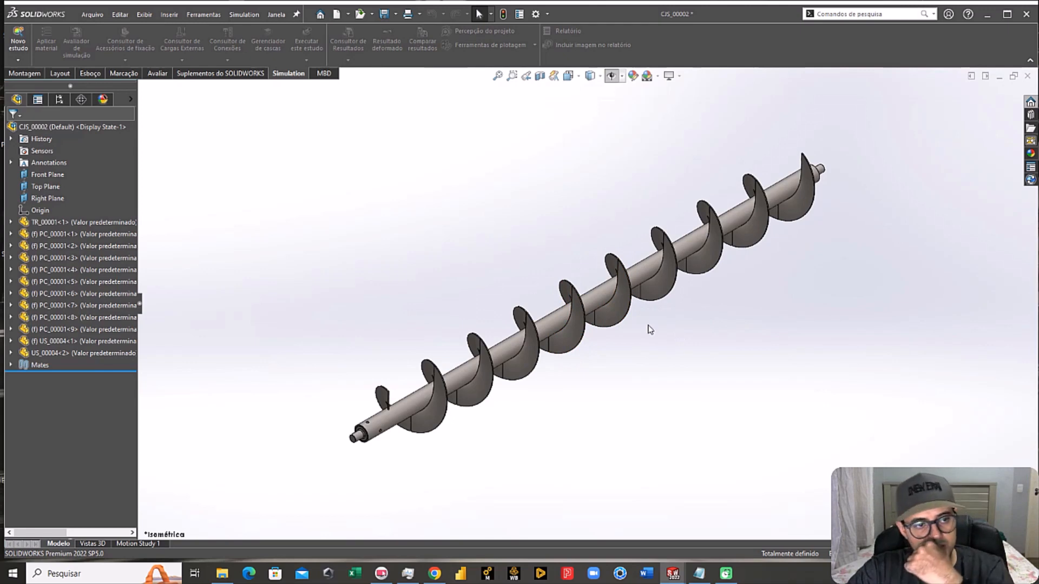
# Step: Open the screw's central tube, TR_00001, from the assembly as a separate part document
pyautogui.click(565, 318)
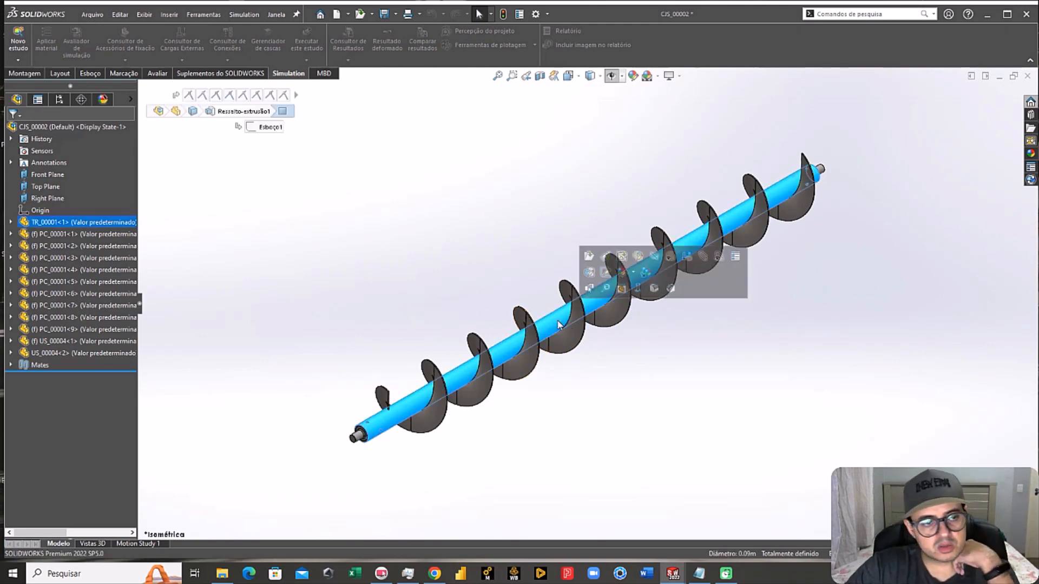
pyautogui.click(54, 222)
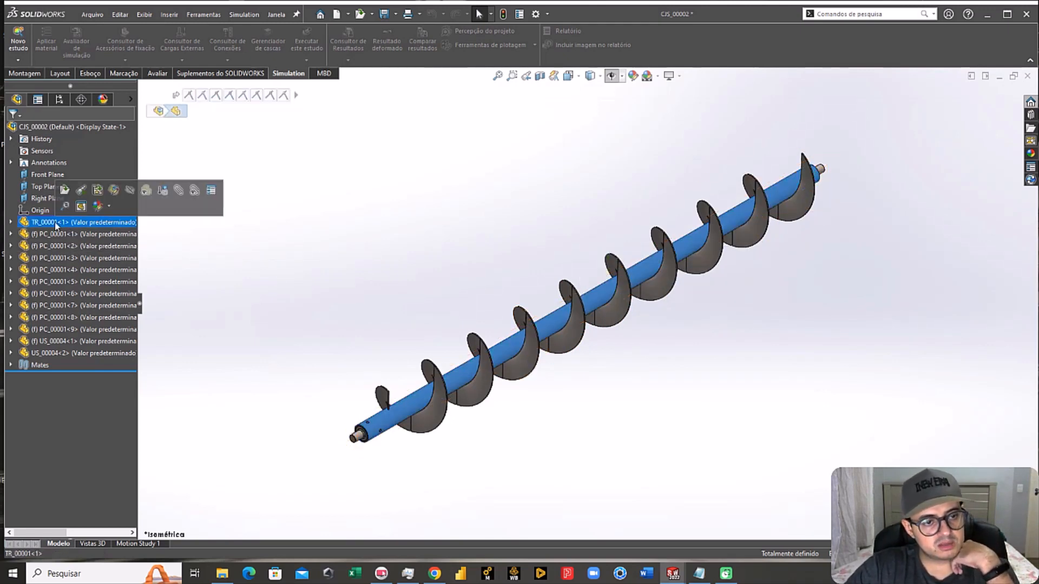
pyautogui.scroll(-5, 395, 420)
pyautogui.scroll(-5, 395, 421)
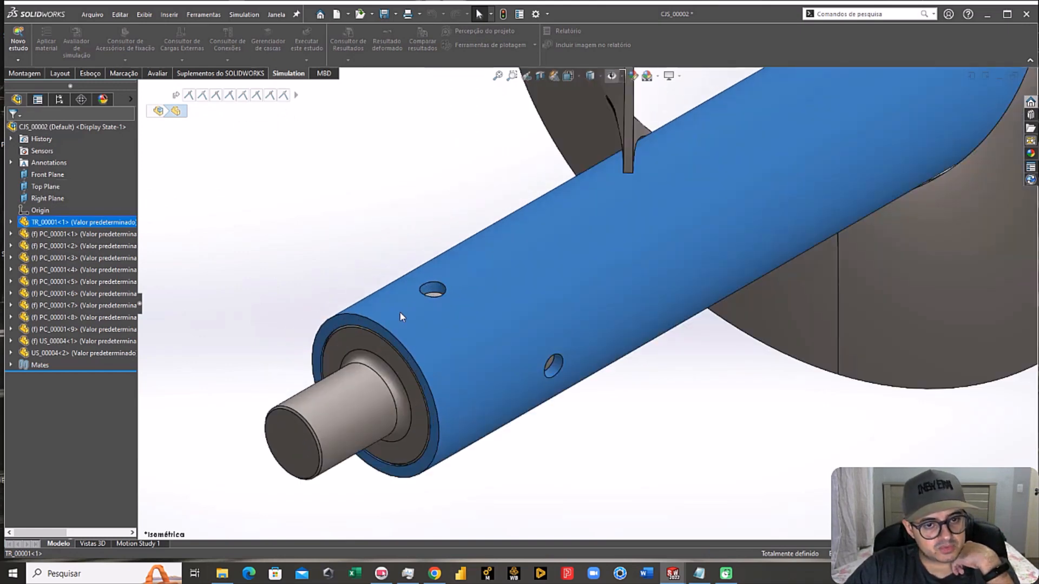
pyautogui.rightClick(54, 222)
pyautogui.press('Escape')
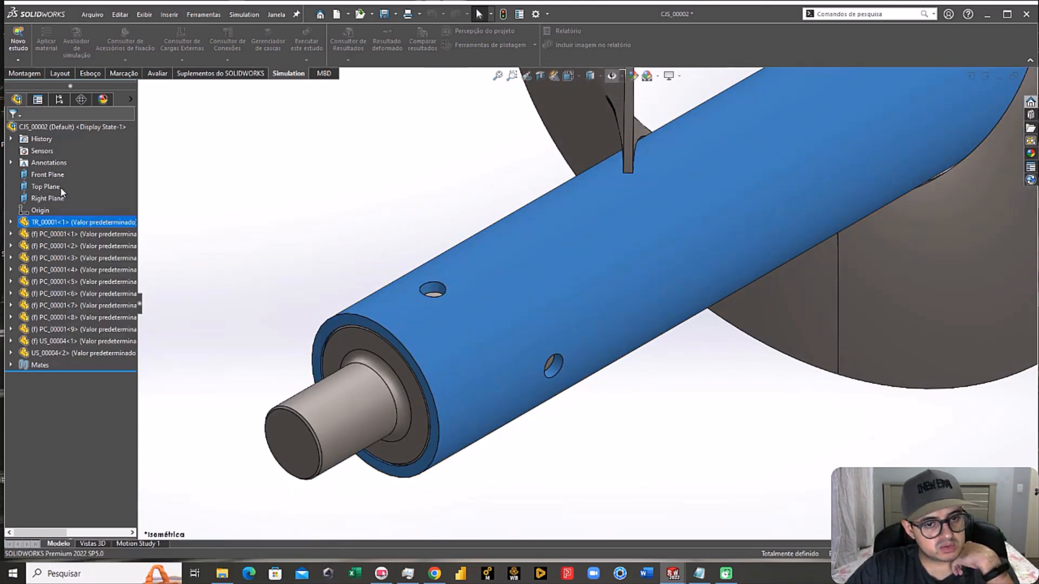
# Step: Examine the tube's open ends, the machined inner bore and the bolt holes at both ends
pyautogui.scroll(-5, 400, 385)
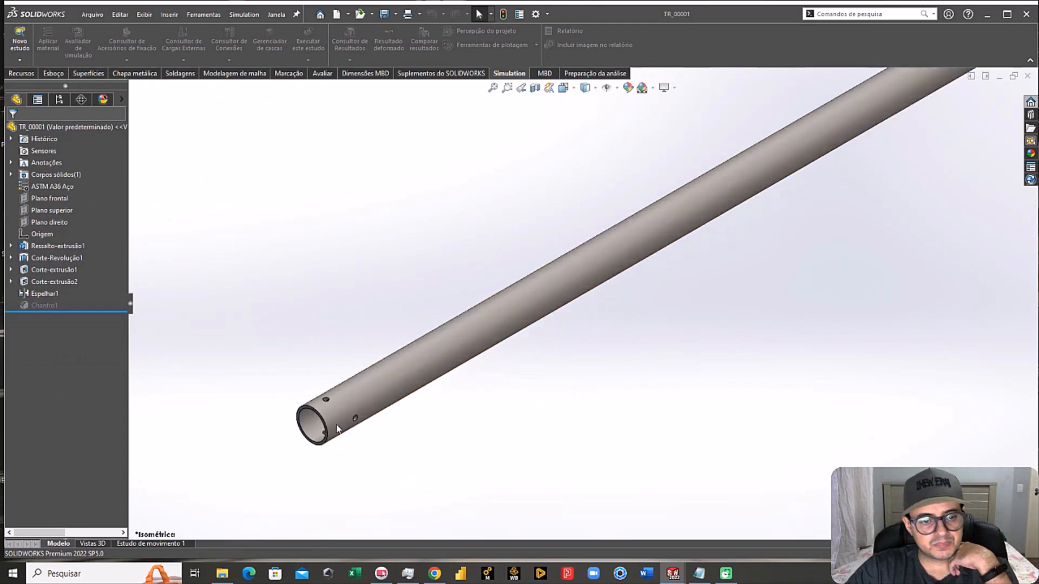
pyautogui.scroll(-3, 359, 398)
pyautogui.moveTo(297, 386); pyautogui.dragTo(365, 358, button='middle')
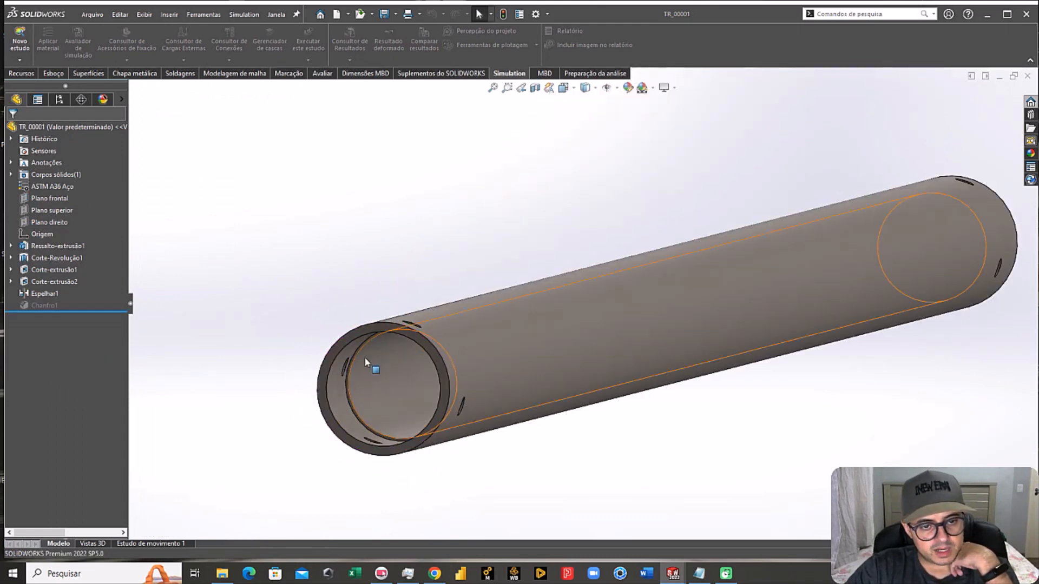
pyautogui.scroll(-5, 397, 353)
pyautogui.scroll(2, 405, 344)
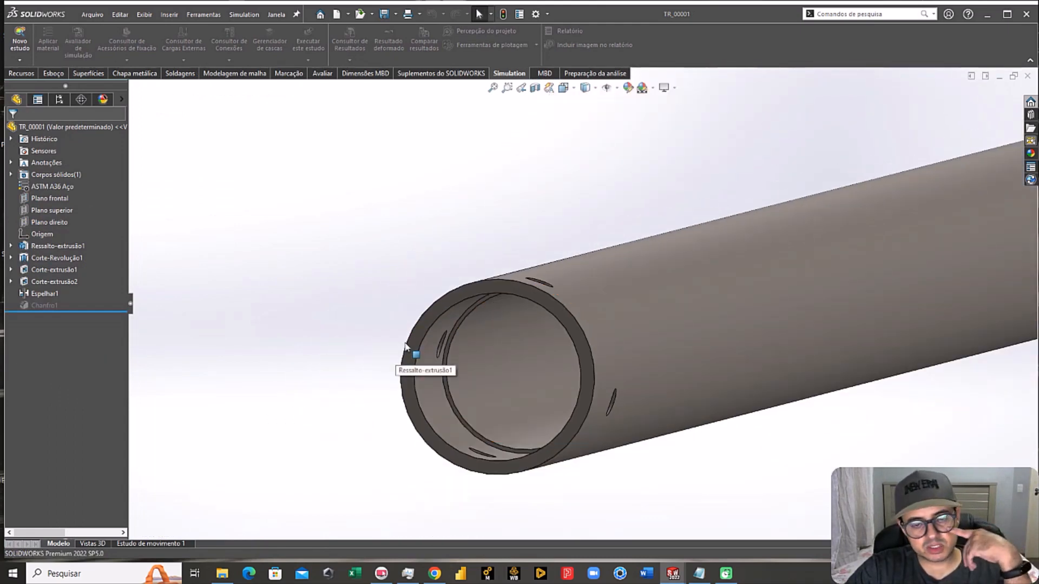
pyautogui.moveTo(540, 329); pyautogui.dragTo(583, 303, button='middle')
pyautogui.hotkey('ctrl', '7')
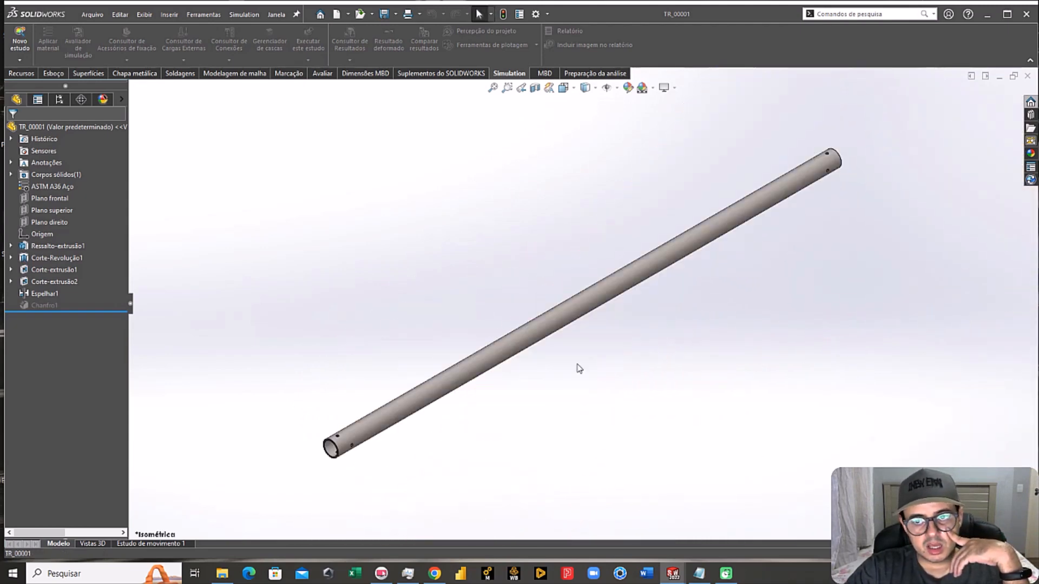
pyautogui.scroll(-6, 790, 169)
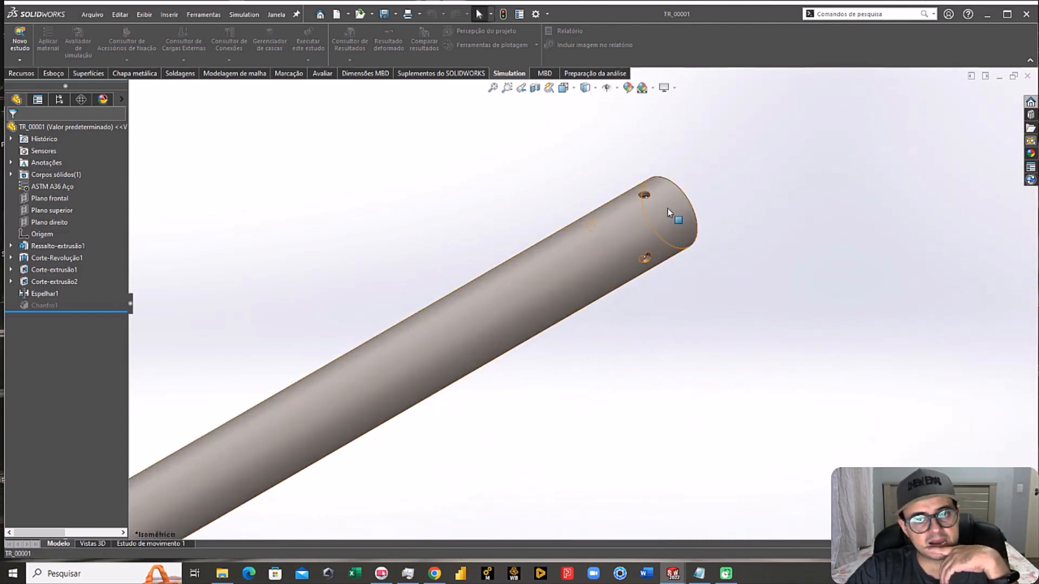
# Step: Inspect the tube's original inner wall against the machined counterbore faces at each end of the part
pyautogui.moveTo(667, 212); pyautogui.dragTo(535, 343, button='middle')
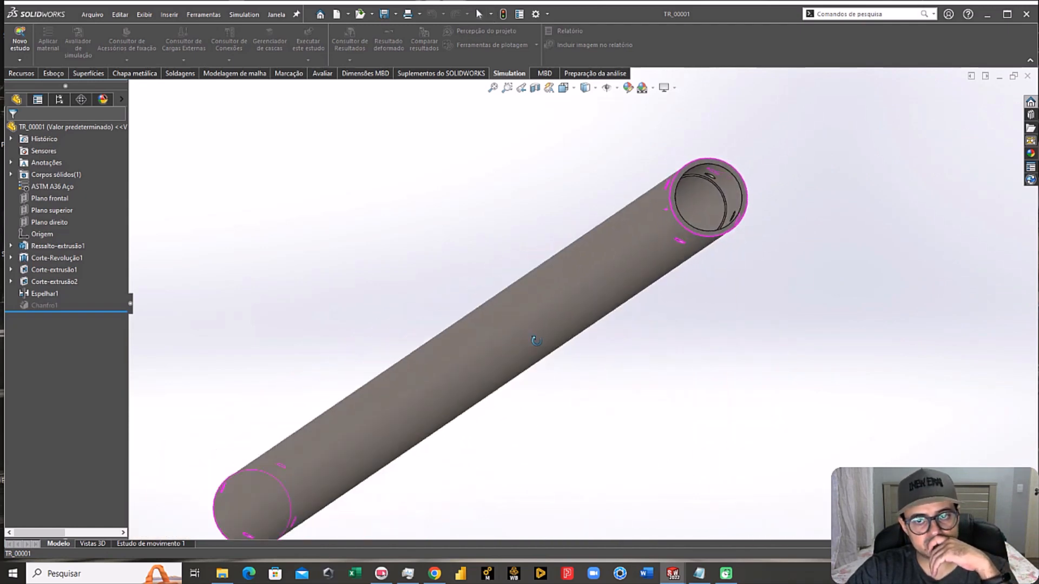
pyautogui.scroll(-5, 730, 189)
pyautogui.scroll(-2, 622, 223)
pyautogui.click(607, 234)
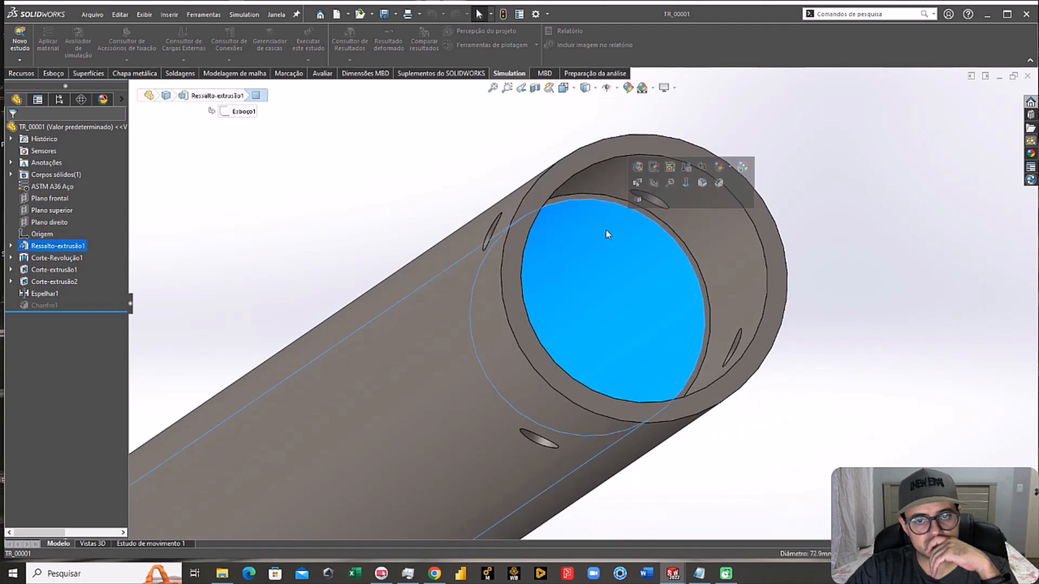
pyautogui.moveTo(607, 233); pyautogui.dragTo(795, 208, button='middle')
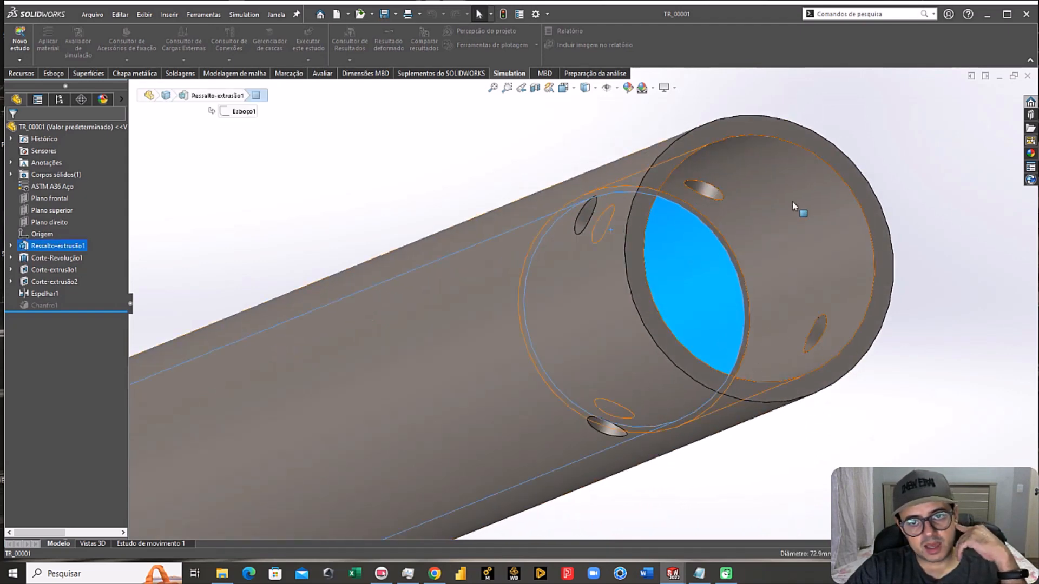
pyautogui.click(795, 206)
pyautogui.scroll(8, 510, 401)
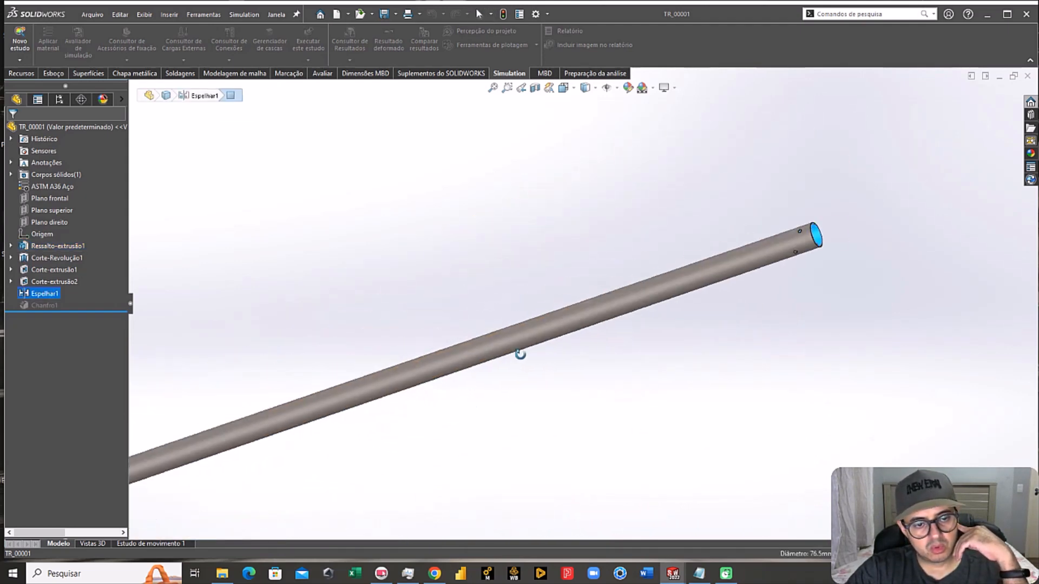
pyautogui.moveTo(189, 478); pyautogui.dragTo(357, 398, button='middle')
pyautogui.scroll(-4, 434, 341)
pyautogui.click(350, 390)
pyautogui.click(290, 342)
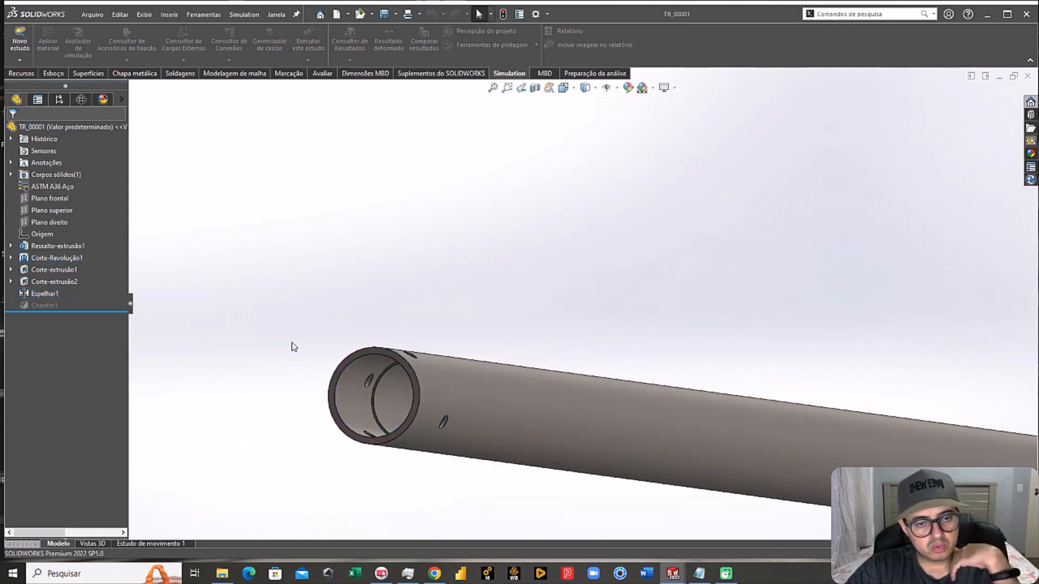
pyautogui.hotkey('ctrl', '7')
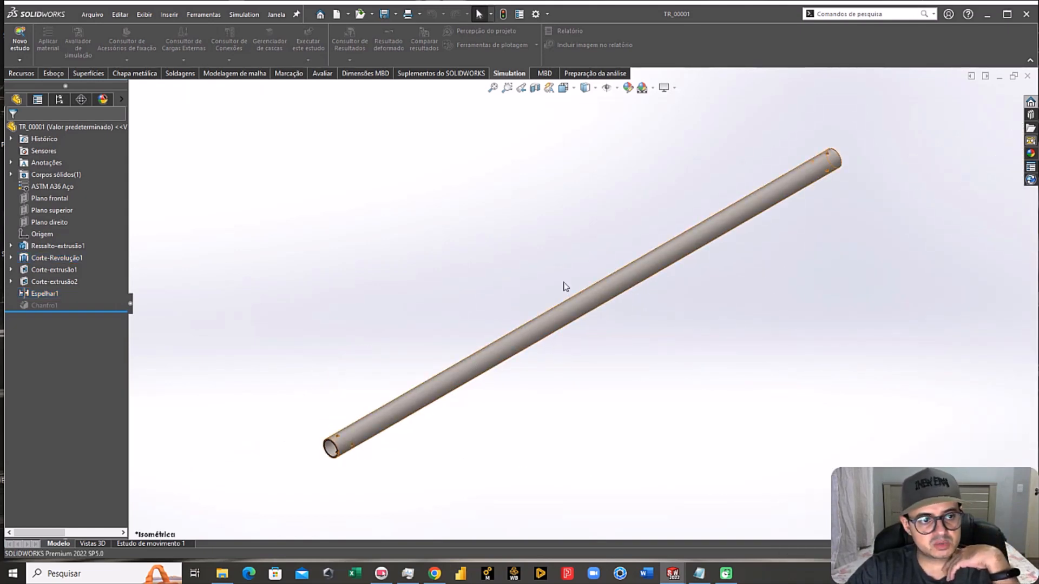
pyautogui.scroll(-2, 689, 261)
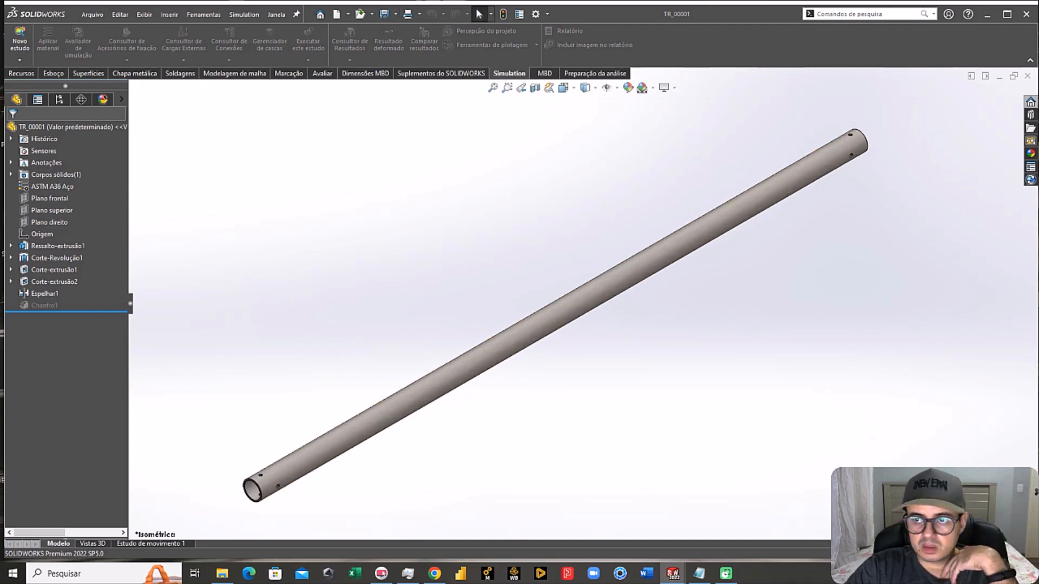
# Step: Close the TR_00001 tube part and return to its location in the screw assembly CJS_00002
pyautogui.click(1027, 76)
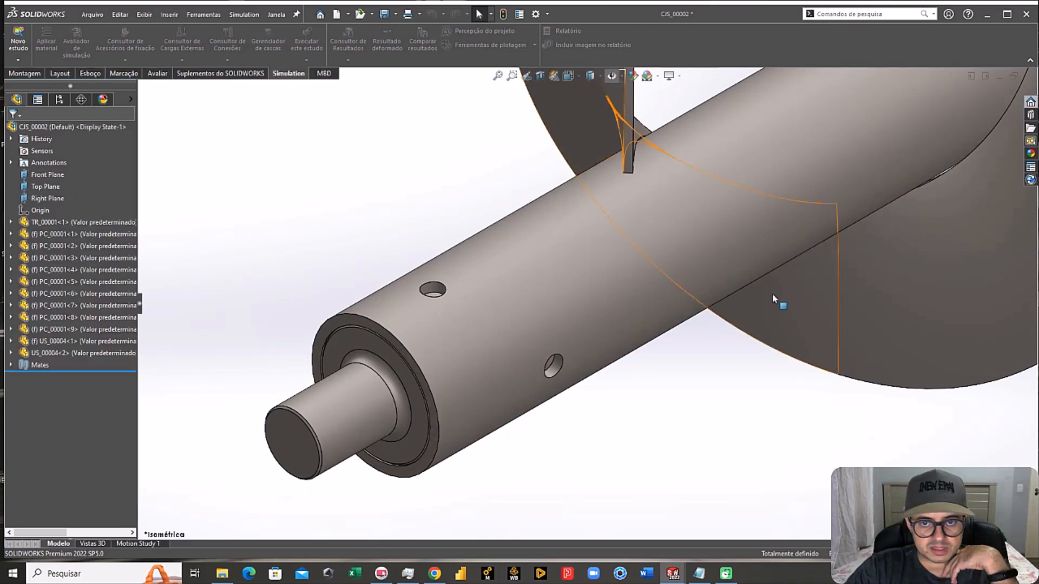
pyautogui.scroll(3, 706, 297)
pyautogui.click(631, 274)
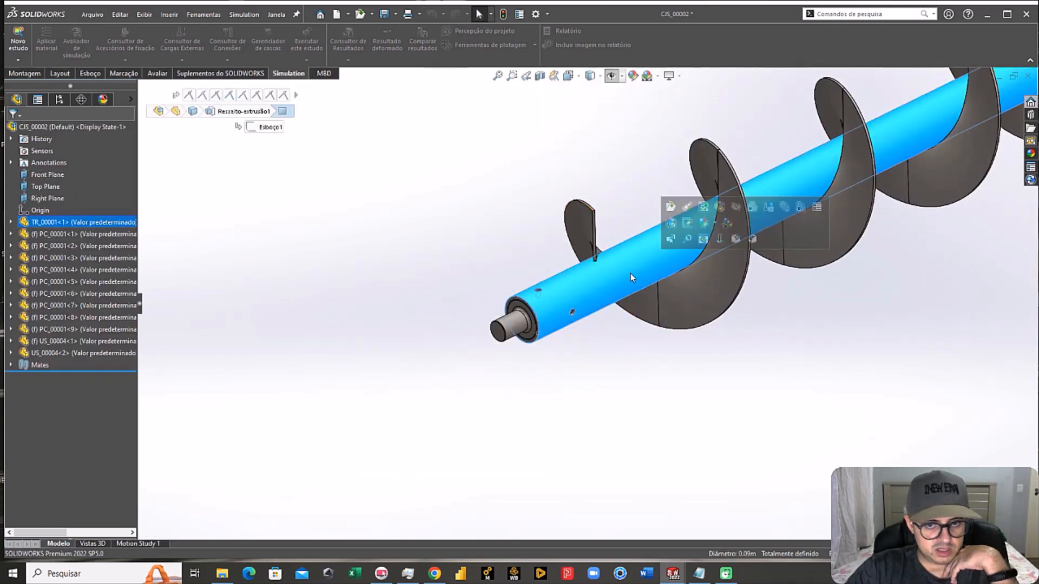
pyautogui.click(450, 255)
# Step: Examine the helical flights along the tube and the split face where adjacent flight segments meet
pyautogui.moveTo(450, 254); pyautogui.dragTo(609, 360, button='middle')
pyautogui.scroll(-3, 635, 232)
pyautogui.scroll(3, 635, 232)
pyautogui.scroll(2, 577, 316)
pyautogui.moveTo(679, 248); pyautogui.dragTo(712, 219, button='middle')
pyautogui.scroll(-6, 702, 170)
pyautogui.scroll(-4, 625, 203)
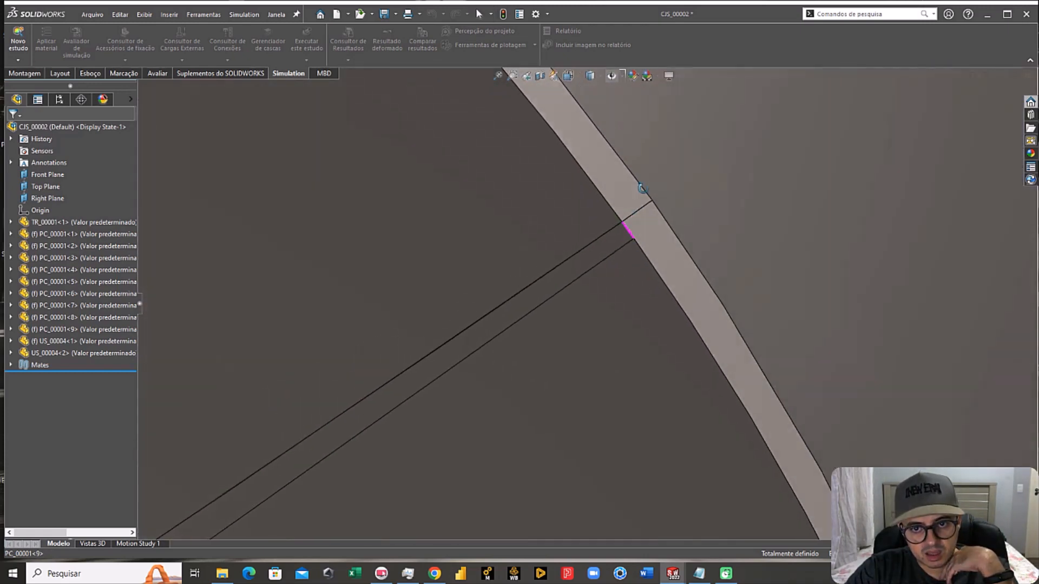
pyautogui.click(641, 268)
pyautogui.scroll(6, 628, 252)
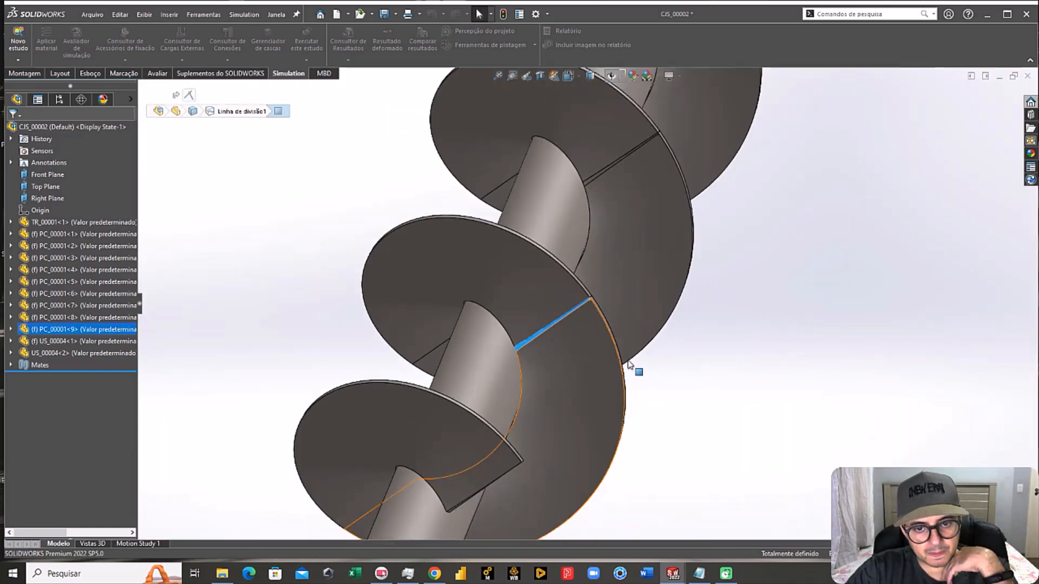
pyautogui.moveTo(631, 367); pyautogui.dragTo(459, 168, button='middle')
pyautogui.scroll(5, 593, 341)
pyautogui.scroll(3, 637, 307)
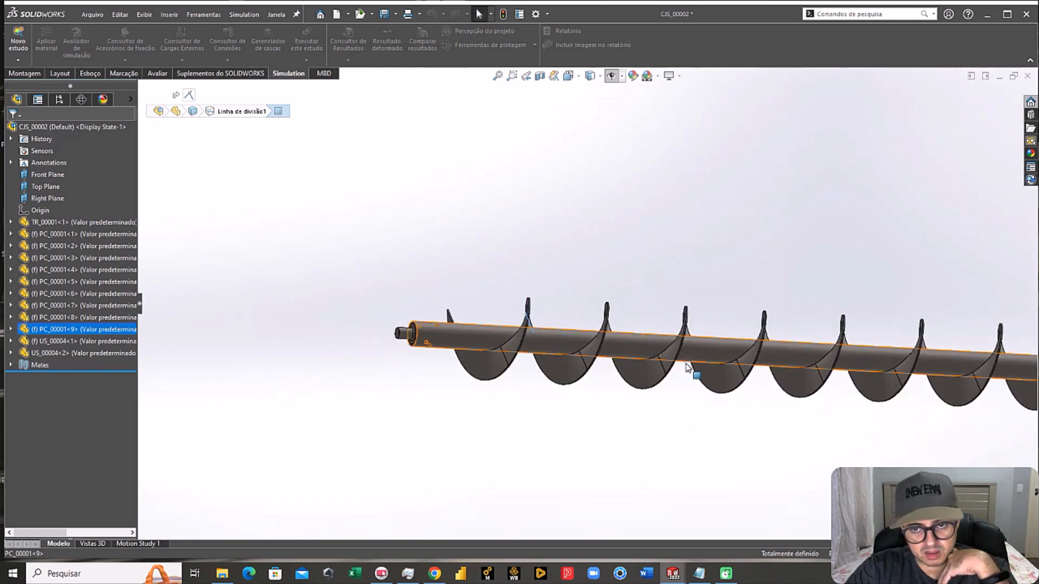
pyautogui.moveTo(691, 369); pyautogui.dragTo(645, 395, button='middle')
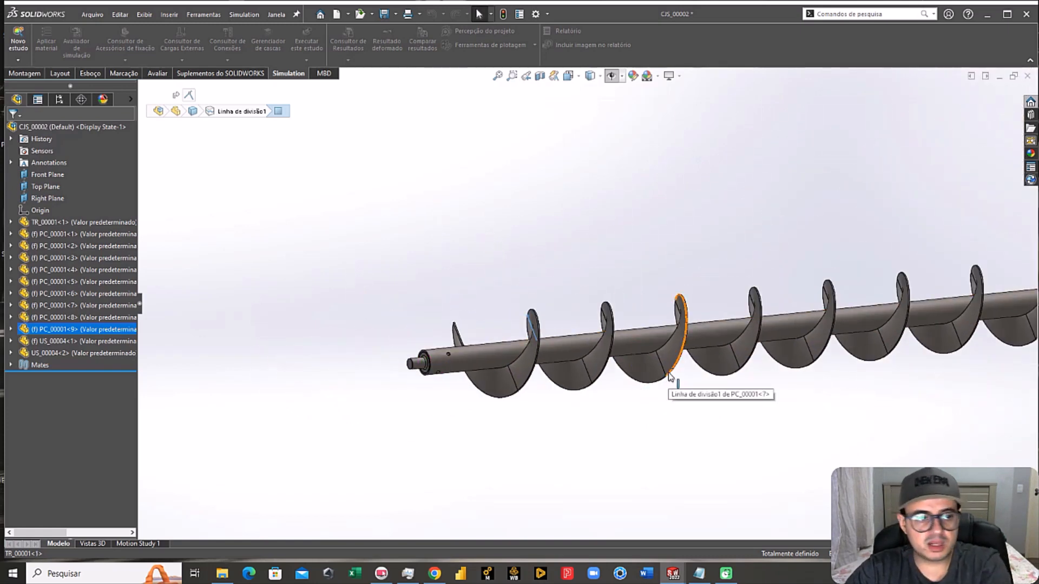
pyautogui.click(656, 427)
pyautogui.hotkey('ctrl', '7')
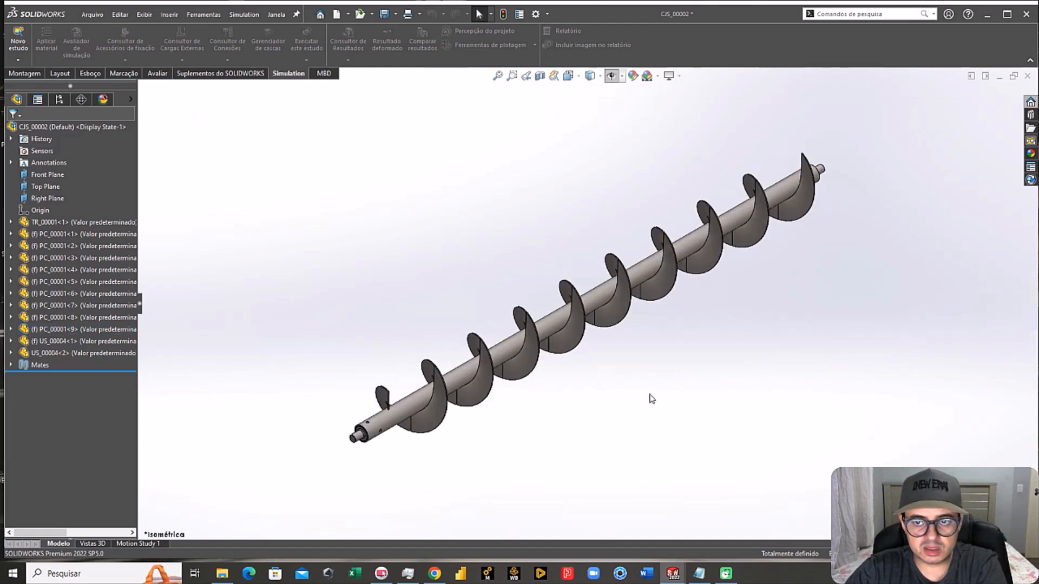
# Step: Open the shaft end US_00004 from the assembly as a separate part and view its stepped body
pyautogui.scroll(-5, 381, 433)
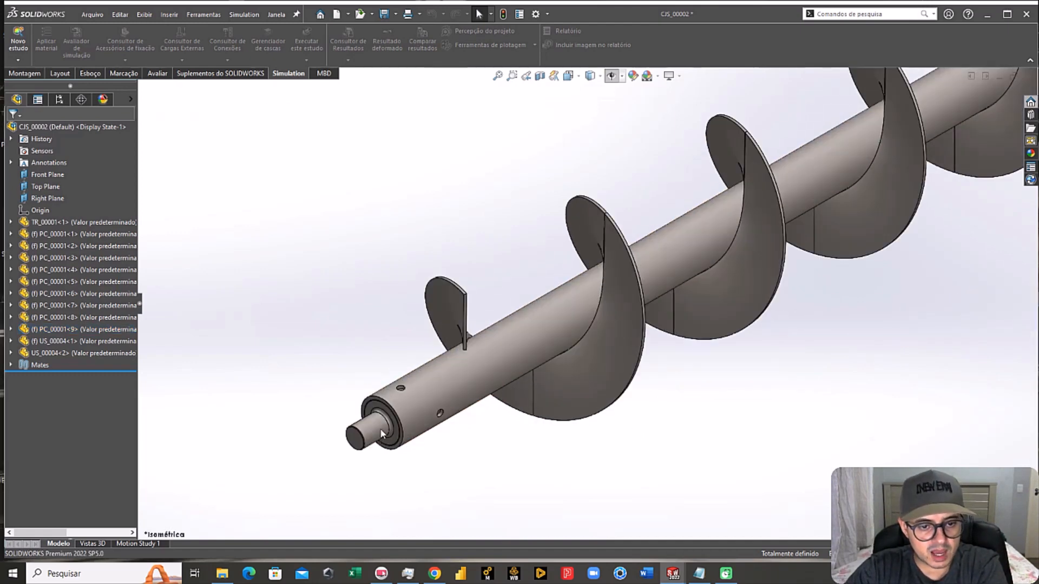
pyautogui.click(381, 433)
pyautogui.rightClick(381, 433)
pyautogui.click(391, 147)
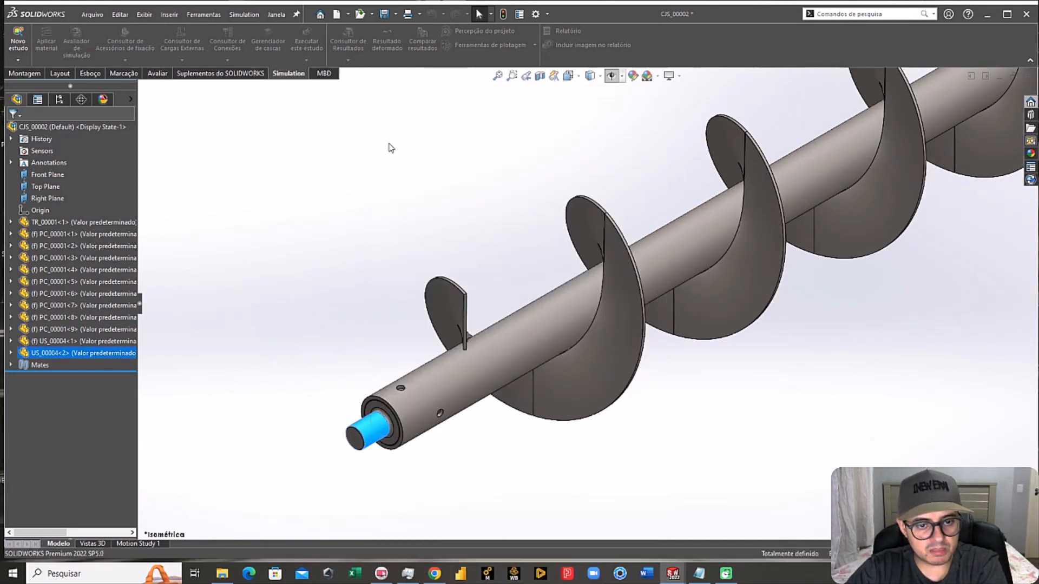
pyautogui.moveTo(514, 232); pyautogui.dragTo(956, 62, button='middle')
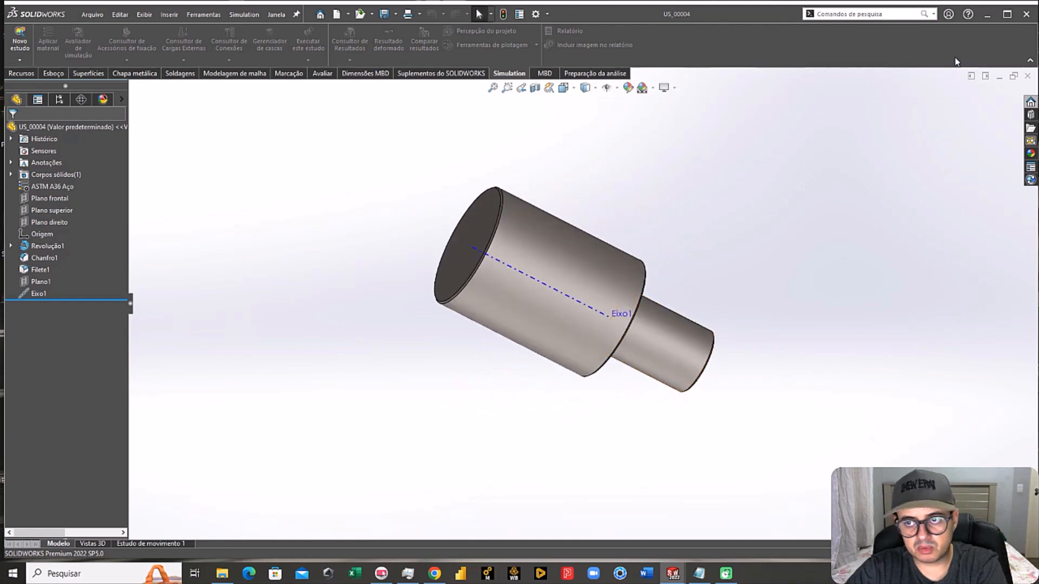
# Step: Close the US_00004 part and check in the assembly how the shaft end fits inside the tube
pyautogui.click(1027, 77)
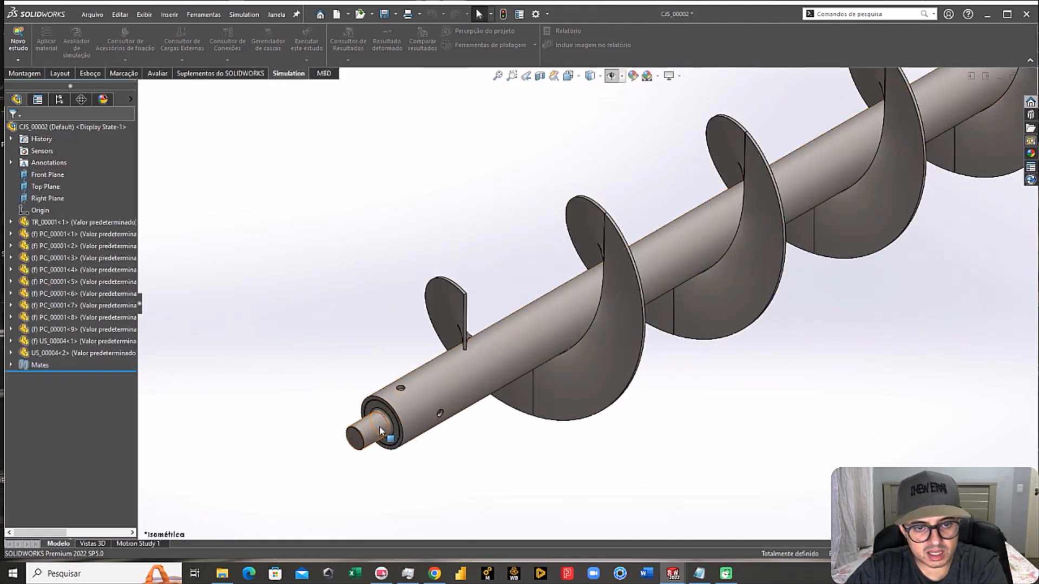
pyautogui.scroll(-3, 380, 431)
pyautogui.scroll(-2, 462, 371)
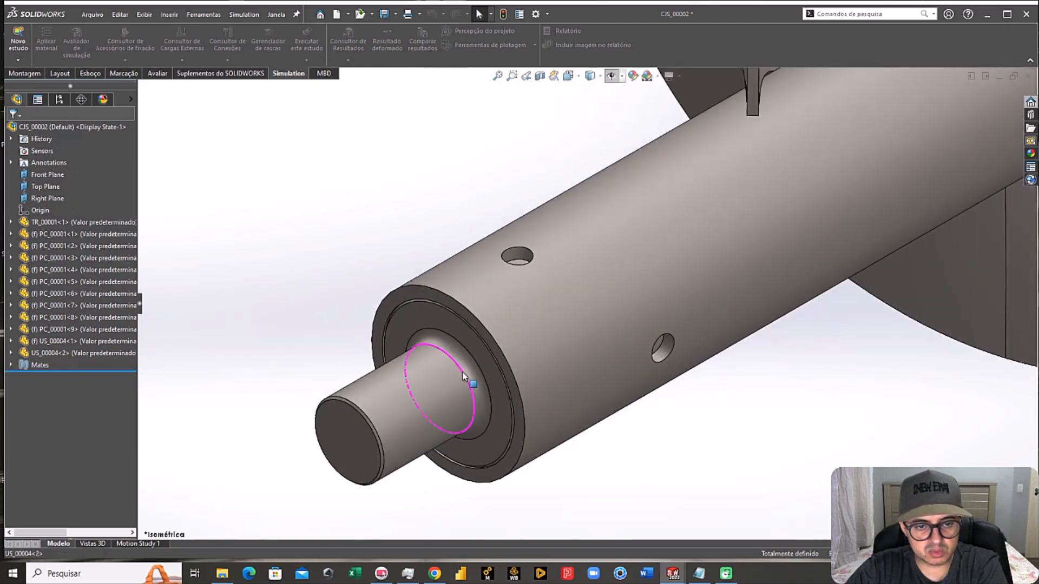
pyautogui.moveTo(462, 372); pyautogui.dragTo(415, 357, button='middle')
pyautogui.scroll(5, 482, 359)
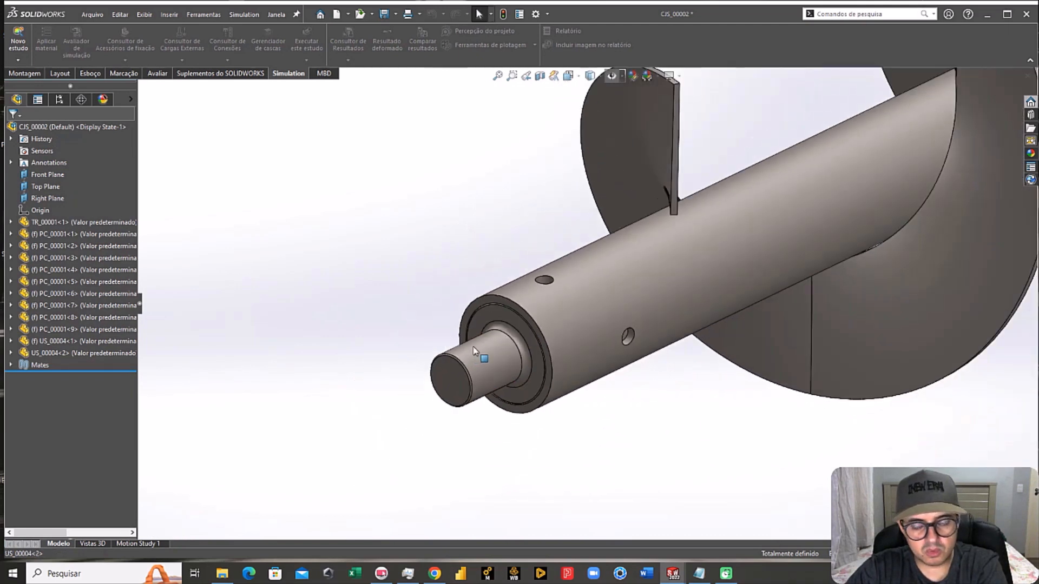
pyautogui.moveTo(561, 299); pyautogui.dragTo(582, 404, button='middle')
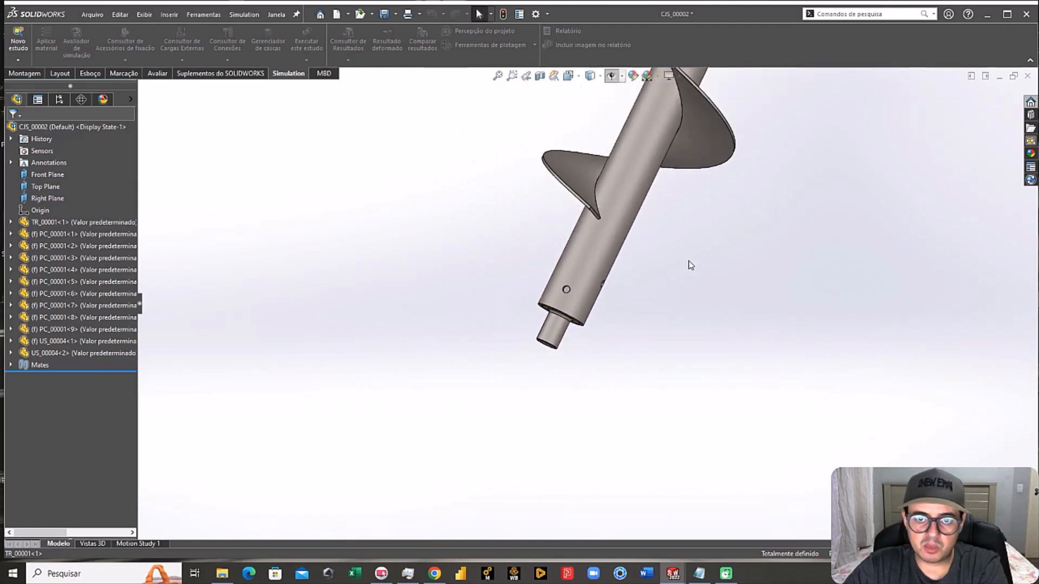
pyautogui.hotkey('ctrl', '7')
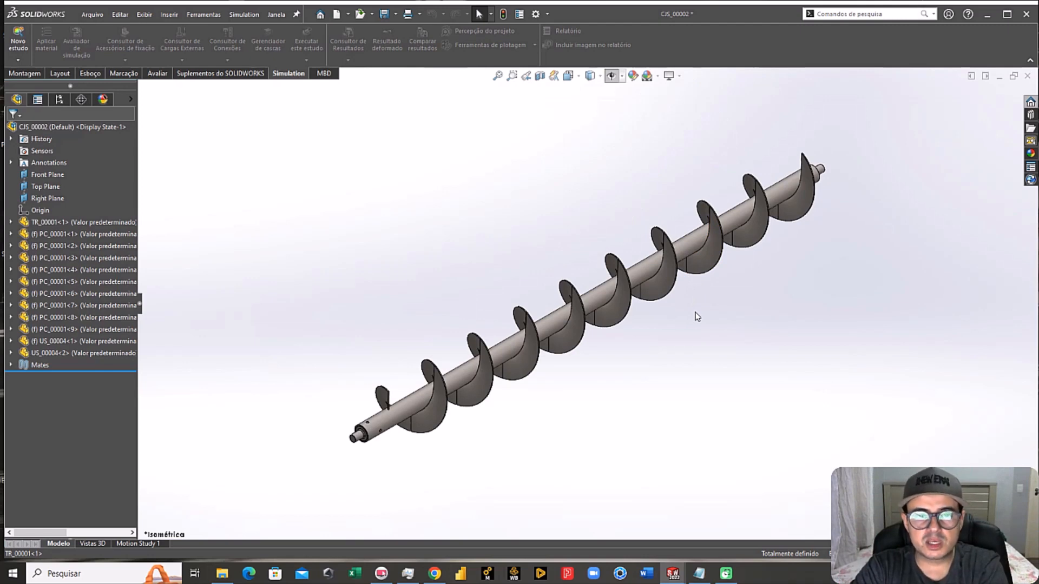
# Step: Examine the tube's bolt holes and the shaft end's cylindrical face visible through them
pyautogui.scroll(-10, 329, 465)
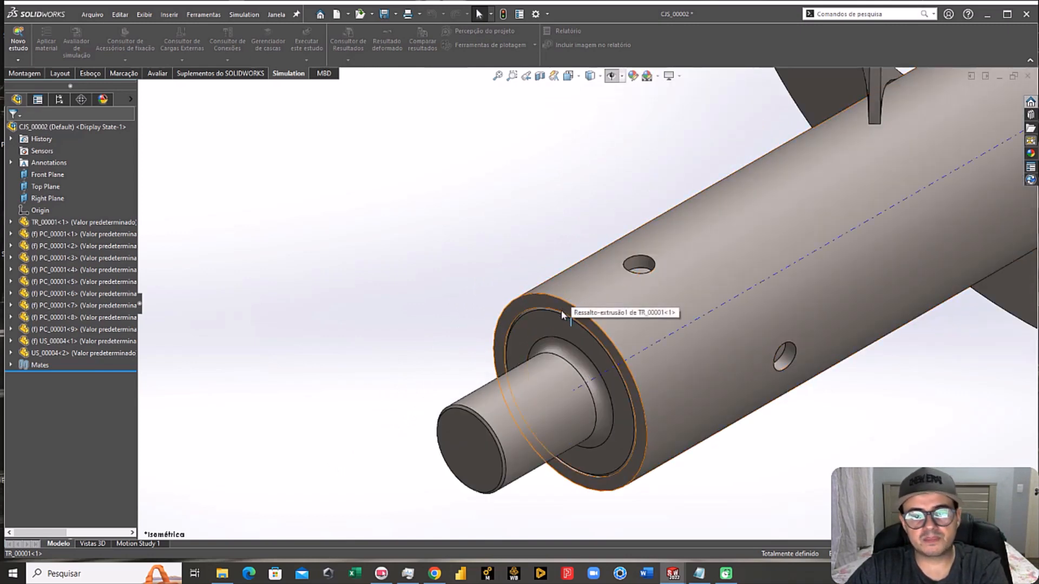
pyautogui.scroll(-3, 563, 313)
pyautogui.moveTo(585, 318); pyautogui.dragTo(668, 192, button='middle')
pyautogui.scroll(3, 610, 379)
pyautogui.scroll(-4, 686, 216)
pyautogui.moveTo(665, 237)
pyautogui.mouseDown(button='middle')
pyautogui.moveTo(653, 245)
pyautogui.moveTo(666, 248)
pyautogui.moveTo(655, 233)
pyautogui.mouseUp(button='middle')
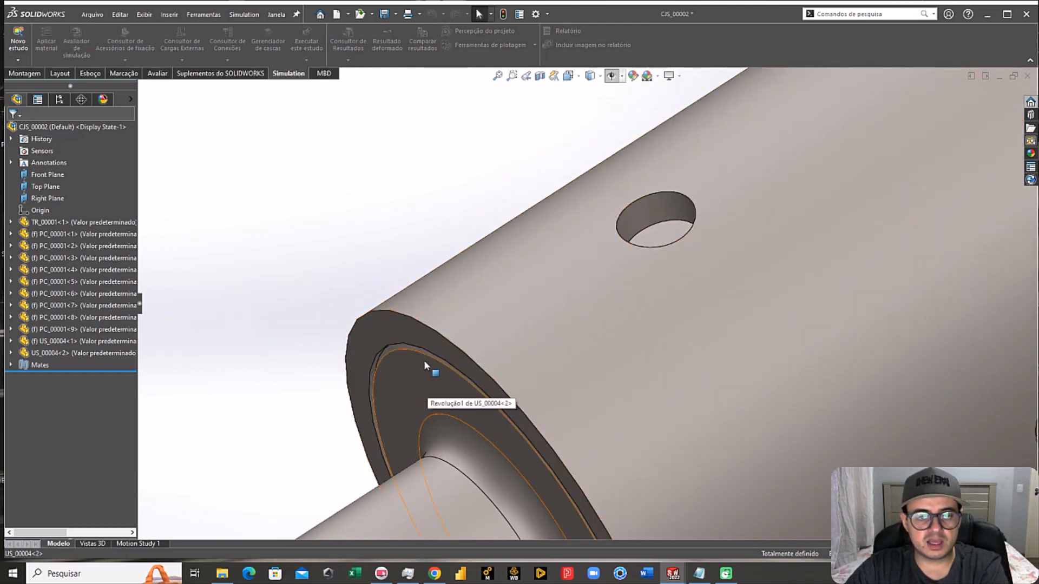
pyautogui.click(660, 232)
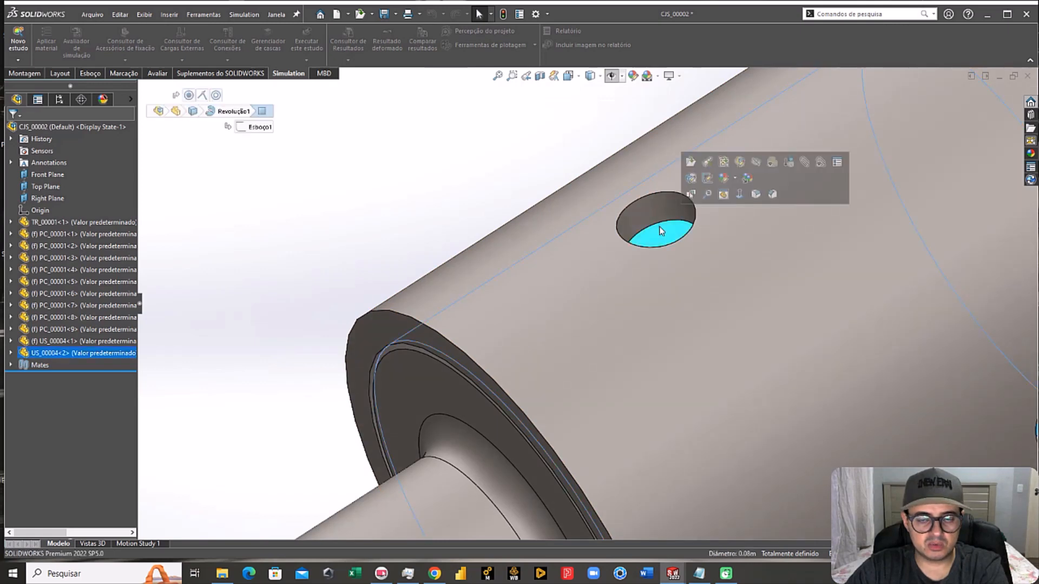
pyautogui.moveTo(660, 231); pyautogui.dragTo(611, 271, button='middle')
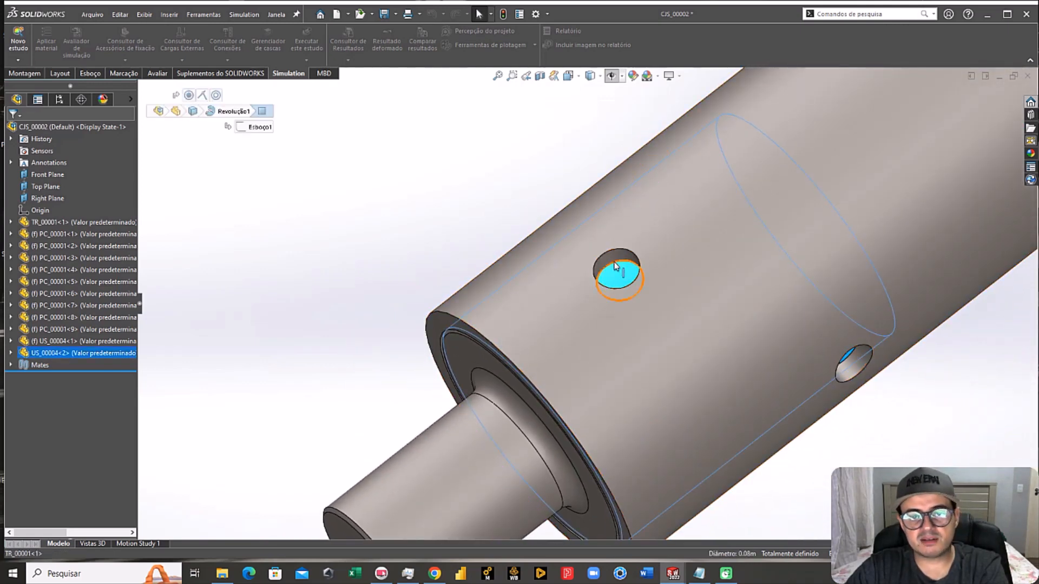
pyautogui.scroll(2, 616, 273)
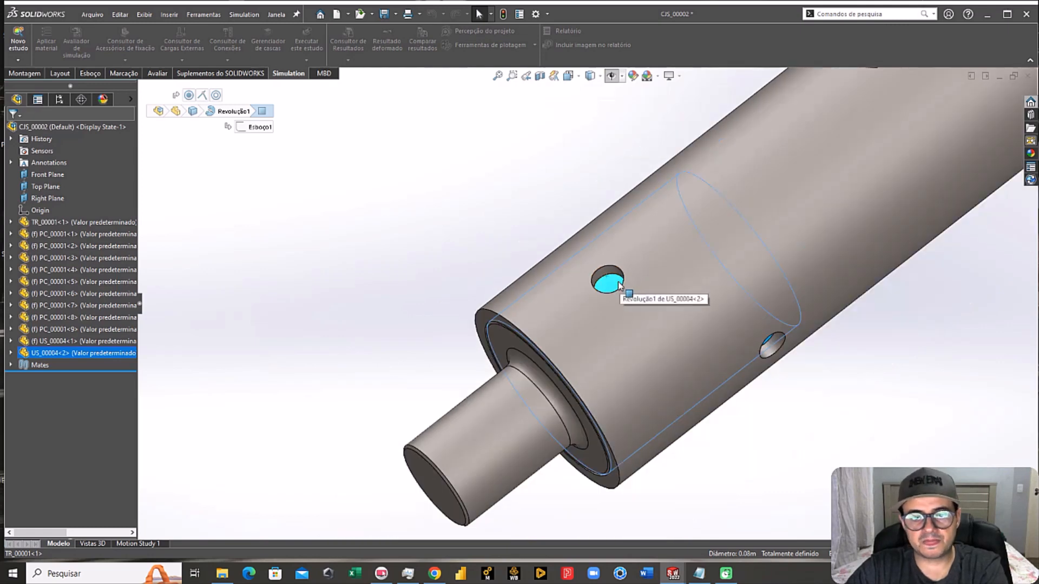
pyautogui.scroll(-2, 613, 282)
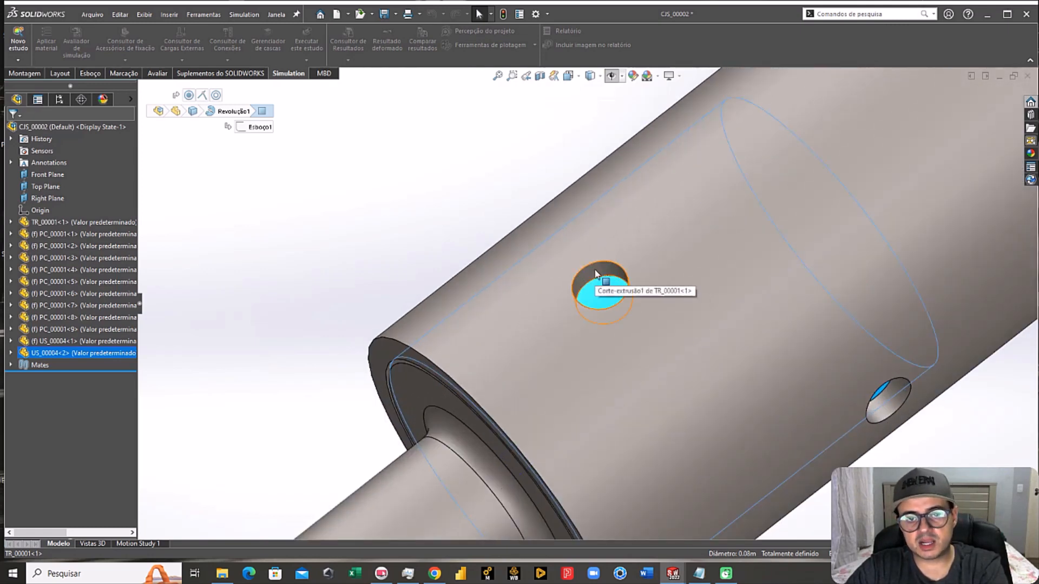
pyautogui.scroll(3, 593, 276)
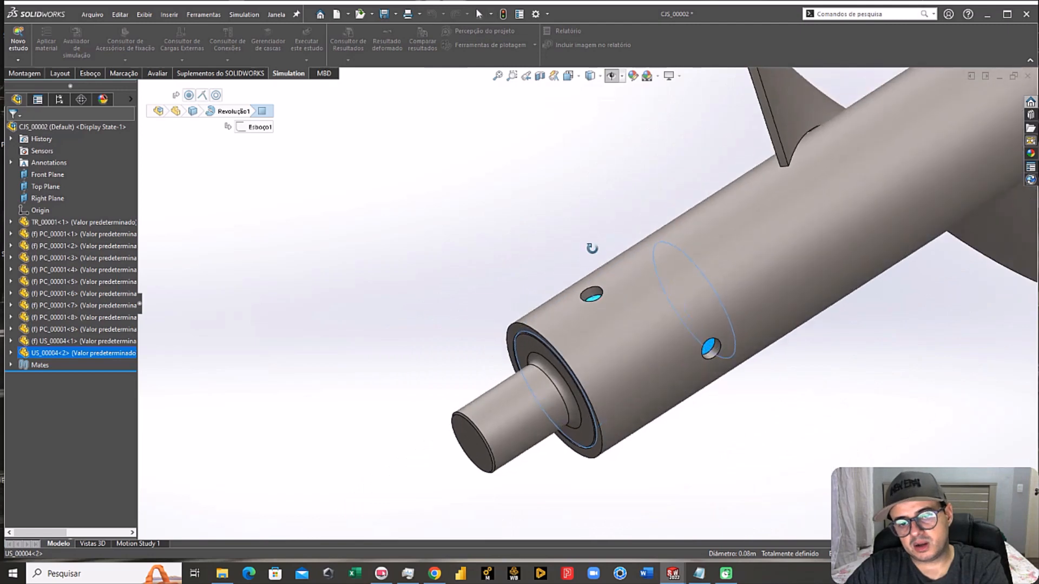
pyautogui.scroll(-5, 595, 292)
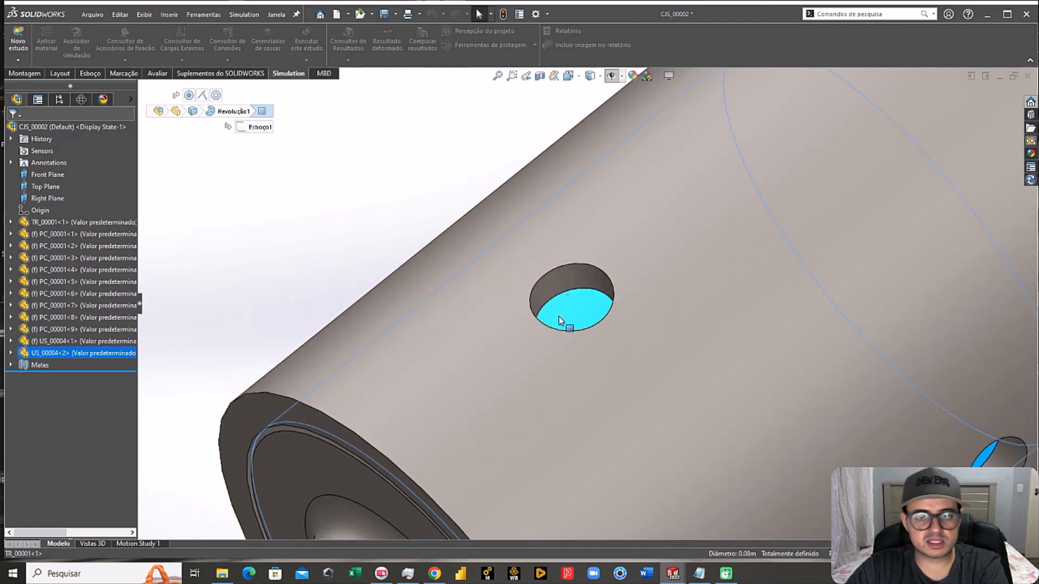
pyautogui.scroll(6, 539, 295)
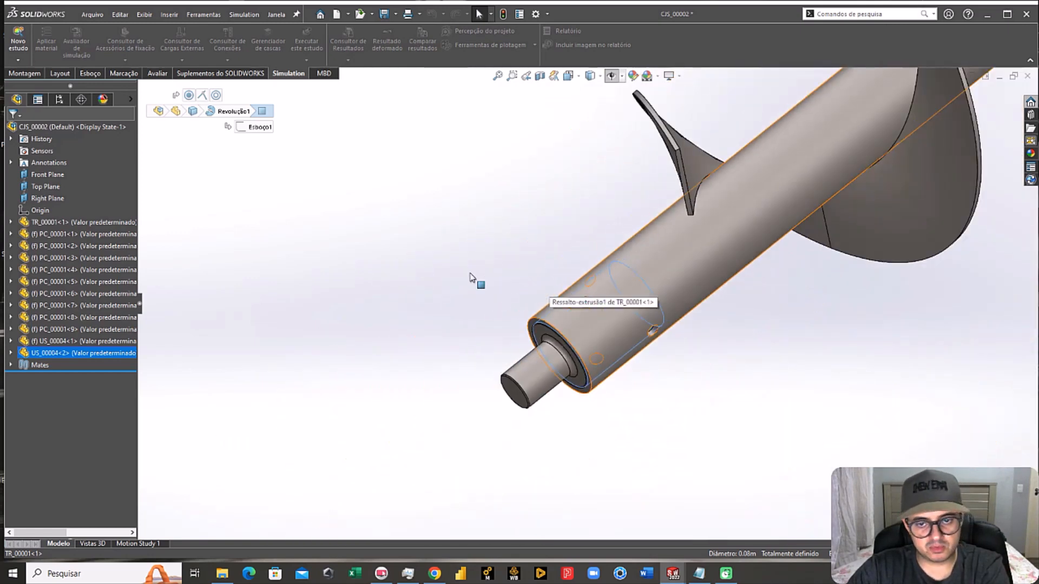
pyautogui.scroll(8, 707, 308)
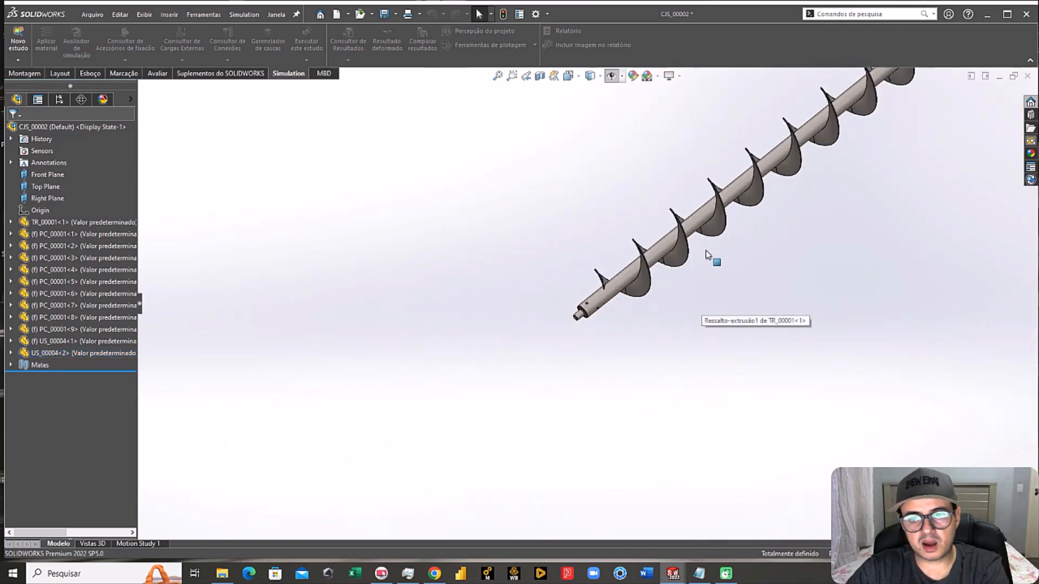
pyautogui.hotkey('ctrl', '7')
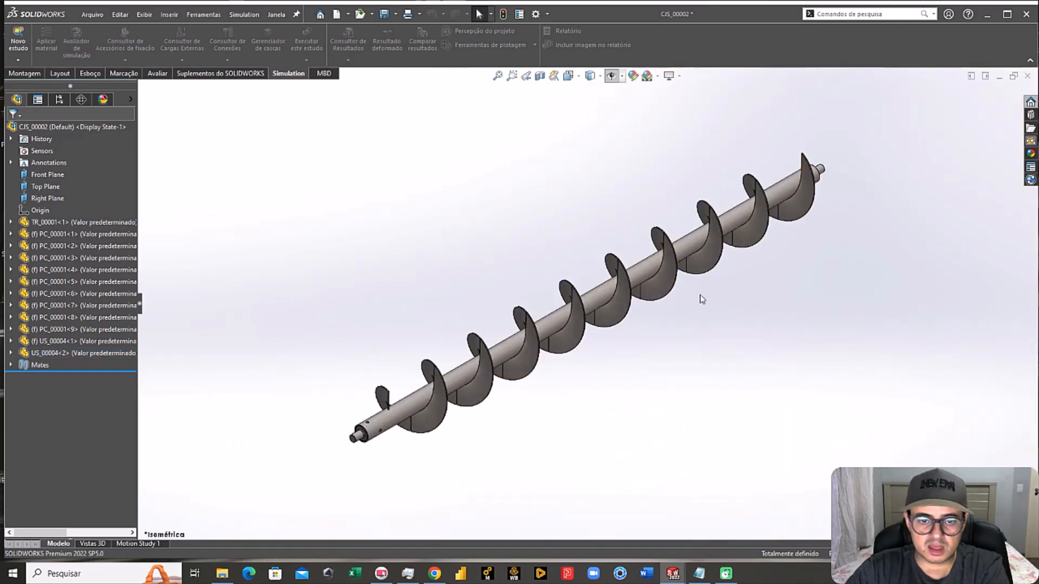
pyautogui.scroll(-2, 700, 241)
pyautogui.scroll(2, 566, 319)
pyautogui.scroll(-2, 485, 389)
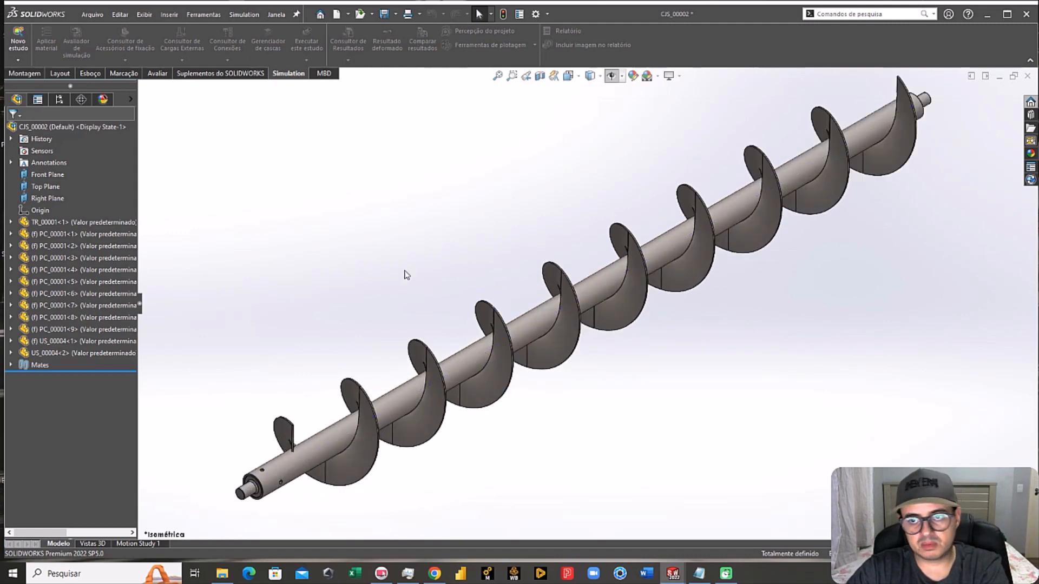
pyautogui.scroll(2, 502, 326)
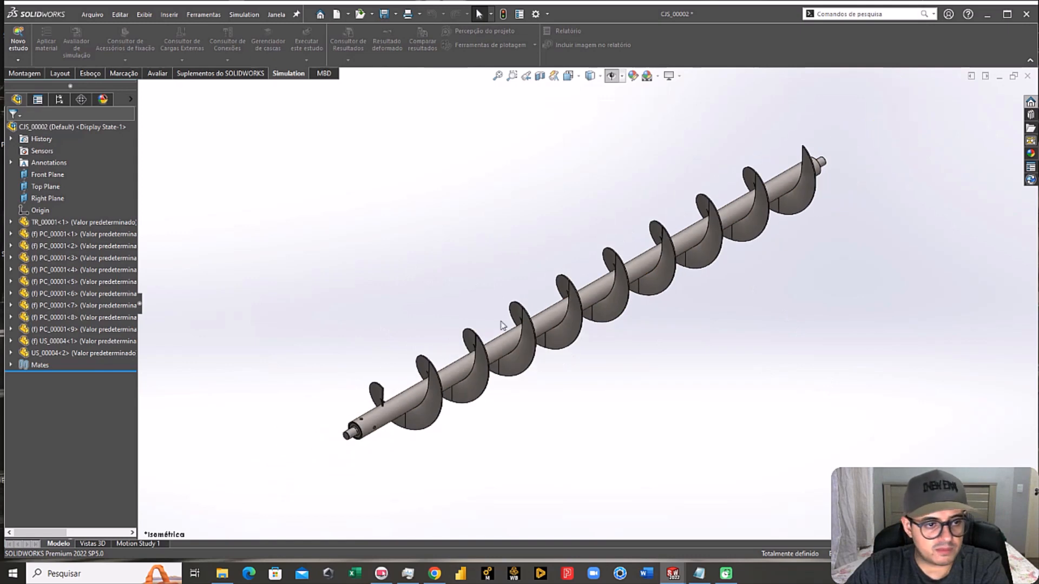
# Step: Open the helical flight component PC_00001 from the assembly as a separate part
pyautogui.scroll(-2, 731, 258)
pyautogui.scroll(2, 539, 436)
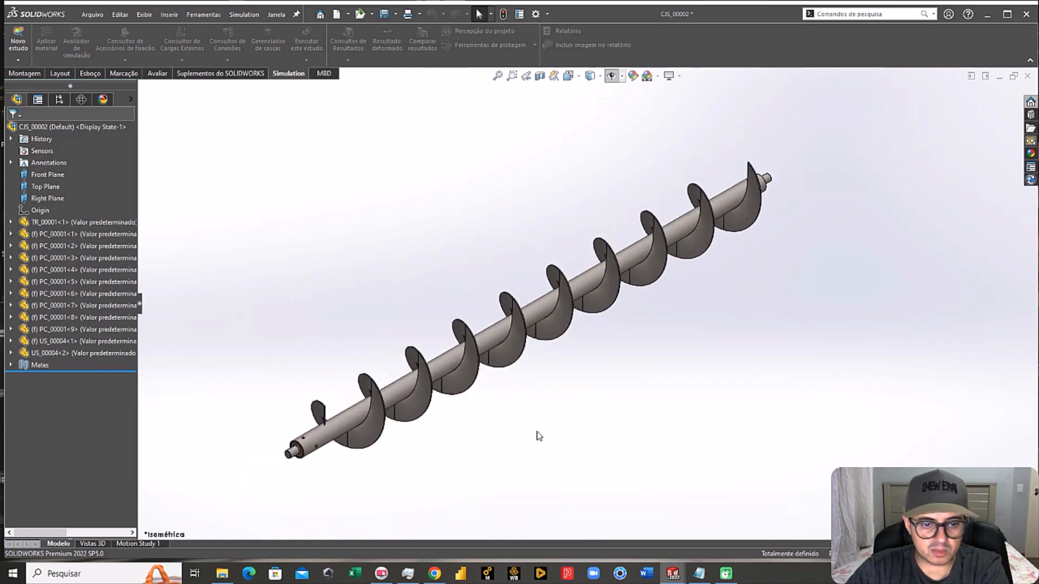
pyautogui.scroll(-1, 417, 342)
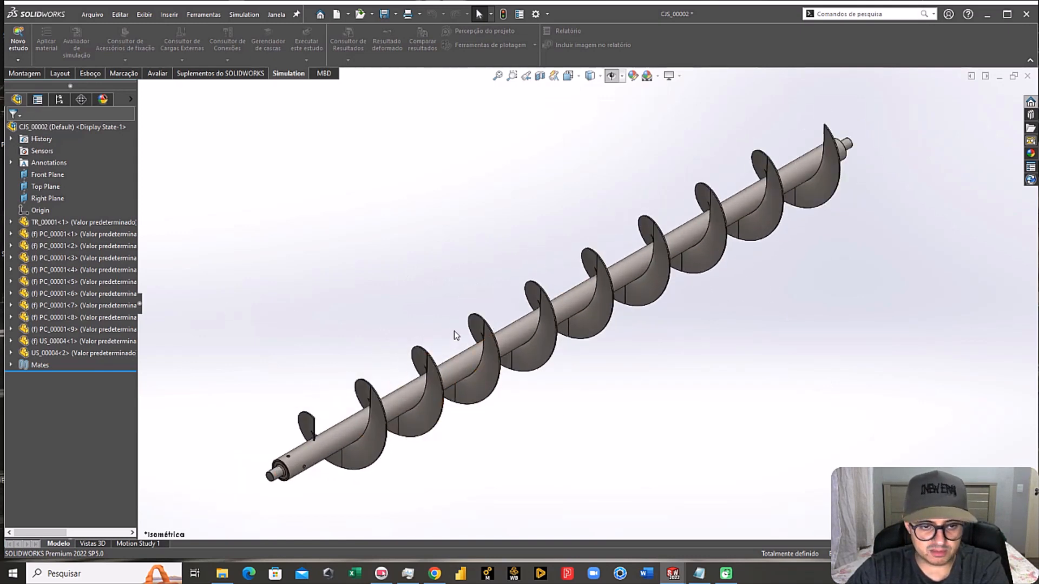
pyautogui.rightClick(304, 441)
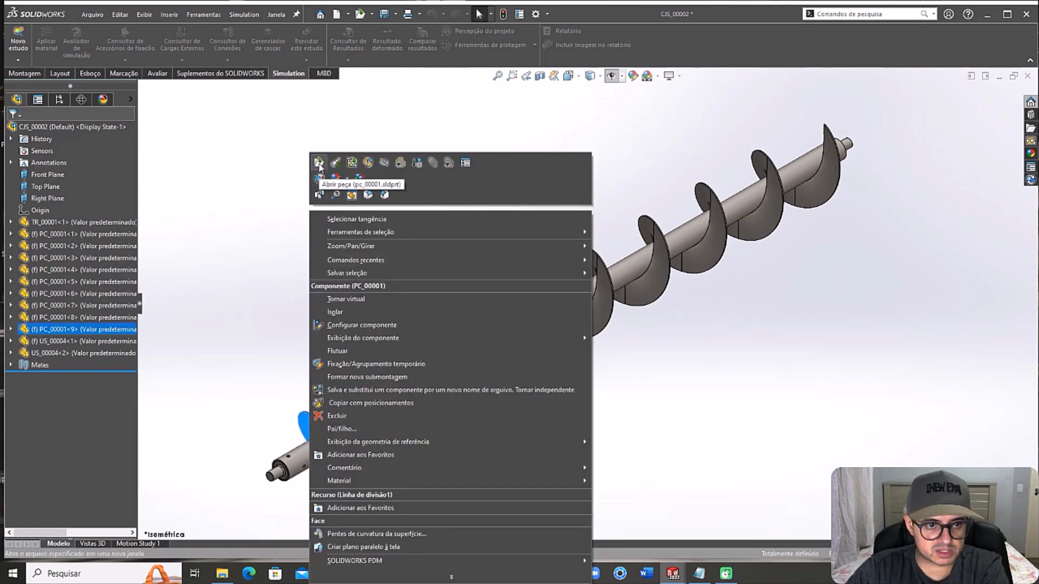
pyautogui.click(320, 162)
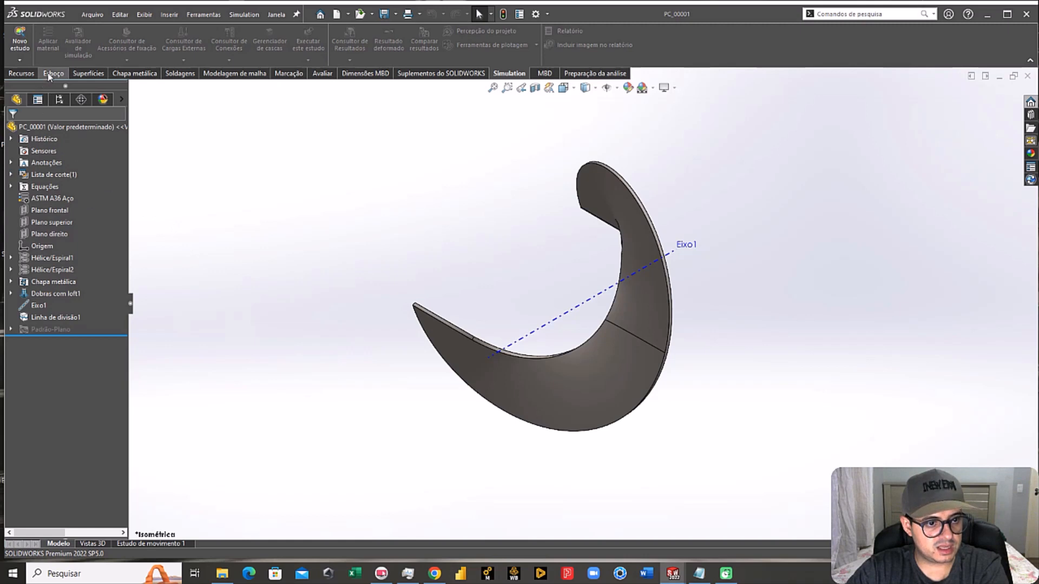
# Step: Suppress the split line feature Linha de divisão1 in the flight part
pyautogui.click(55, 317)
pyautogui.scroll(-3, 603, 321)
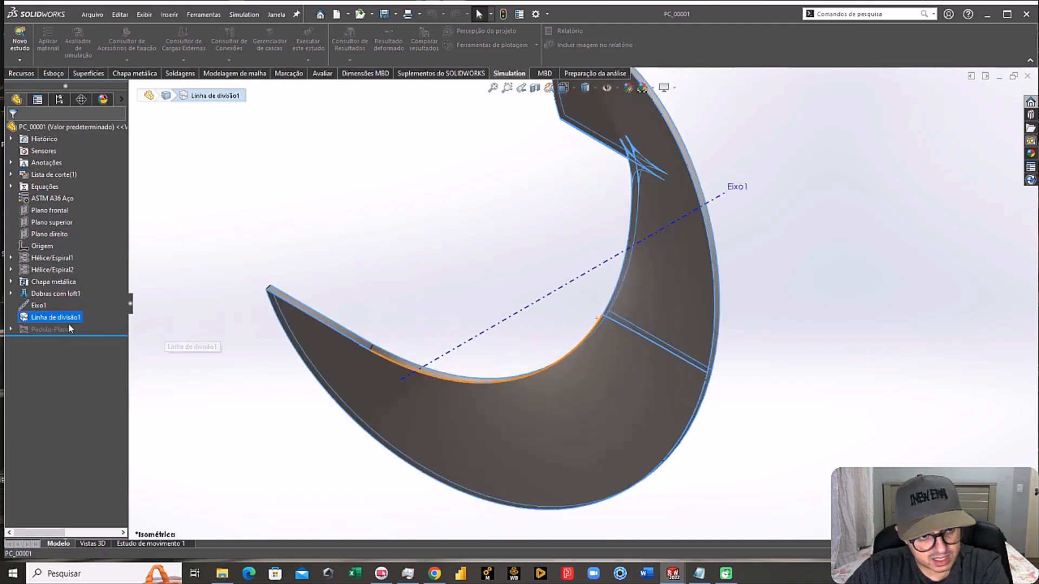
pyautogui.rightClick(53, 318)
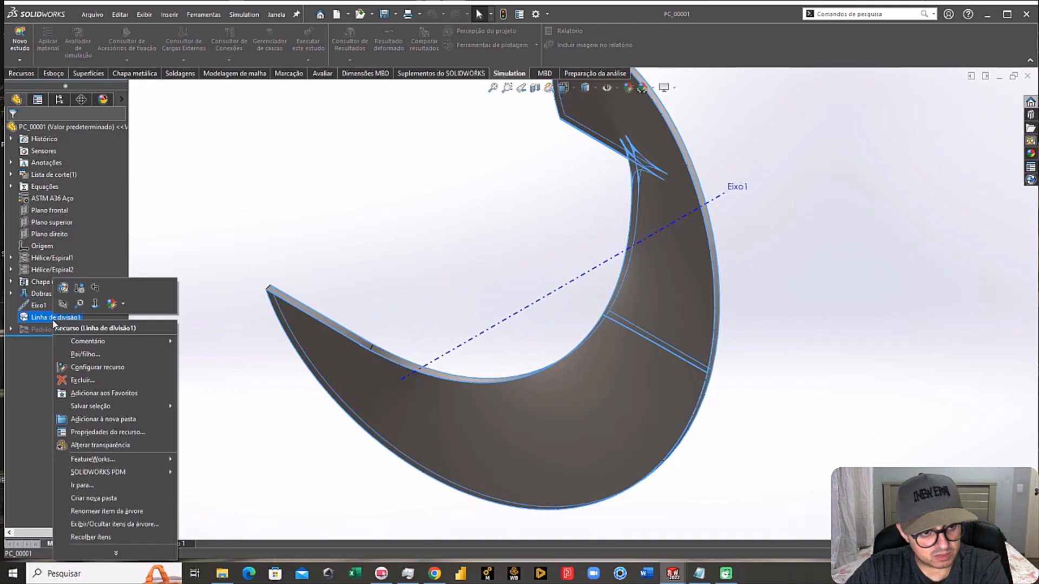
pyautogui.click(79, 290)
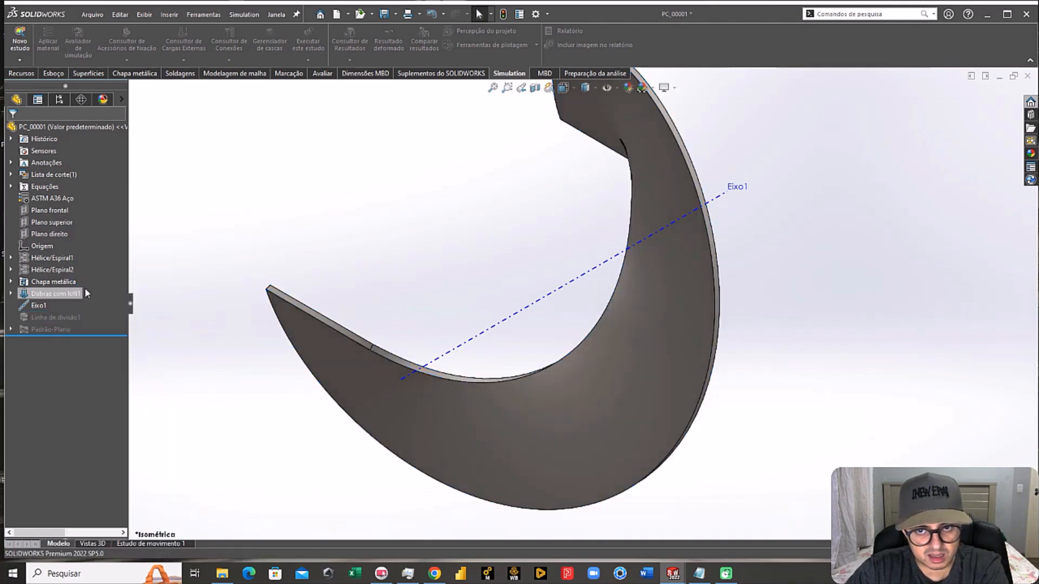
# Step: Hide the reference axis Eixo1 and return the flight to the isometric view
pyautogui.moveTo(342, 280); pyautogui.dragTo(457, 287, button='middle')
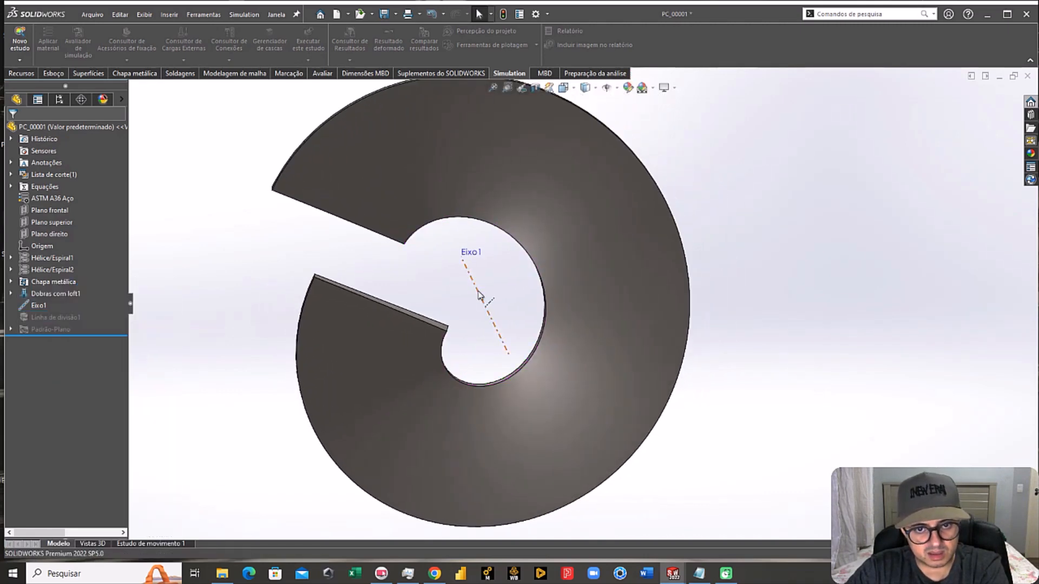
pyautogui.rightClick(478, 294)
pyautogui.click(485, 269)
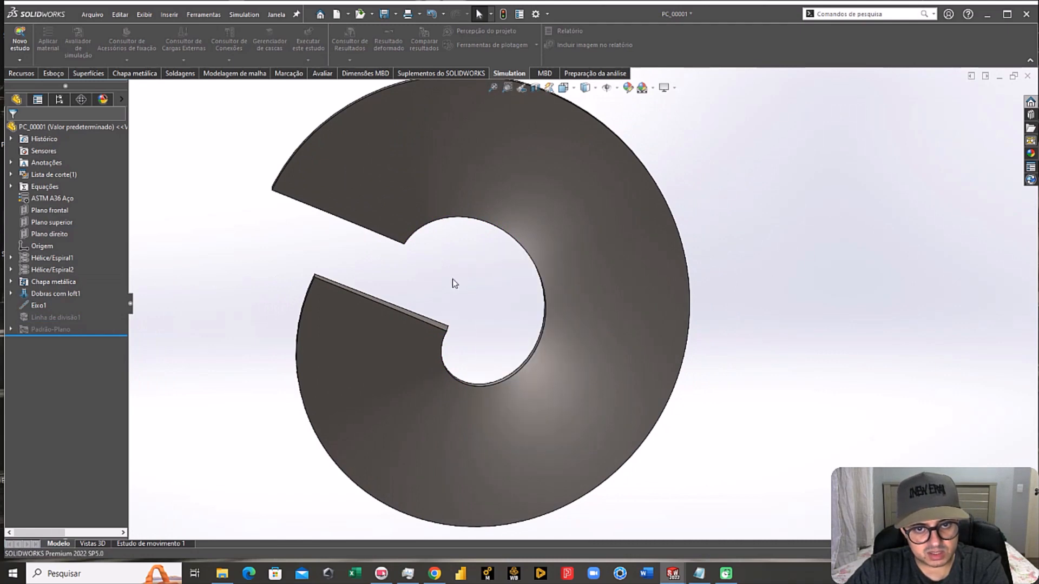
pyautogui.hotkey('ctrl', '7')
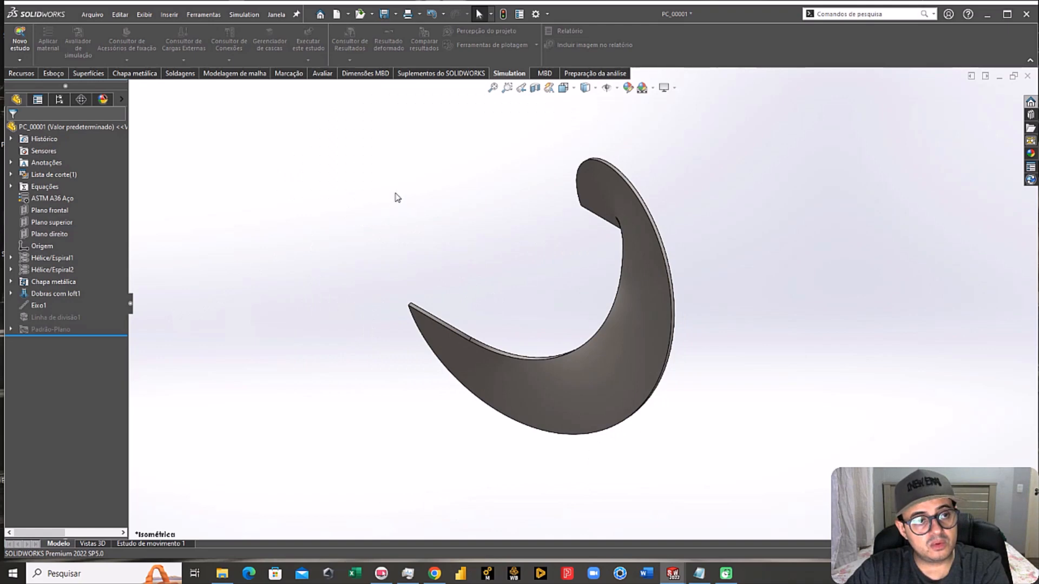
pyautogui.click(21, 74)
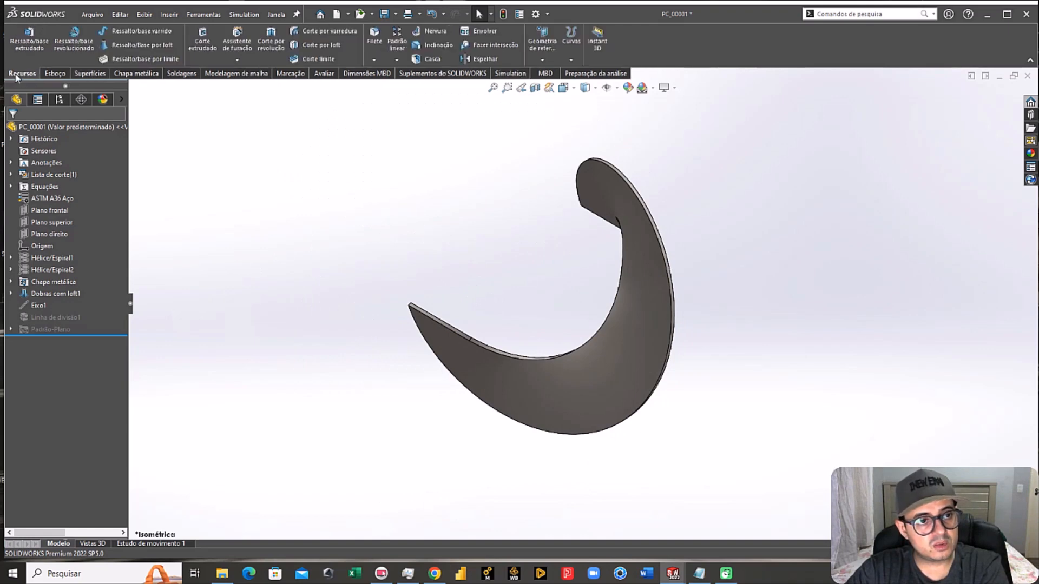
pyautogui.click(90, 74)
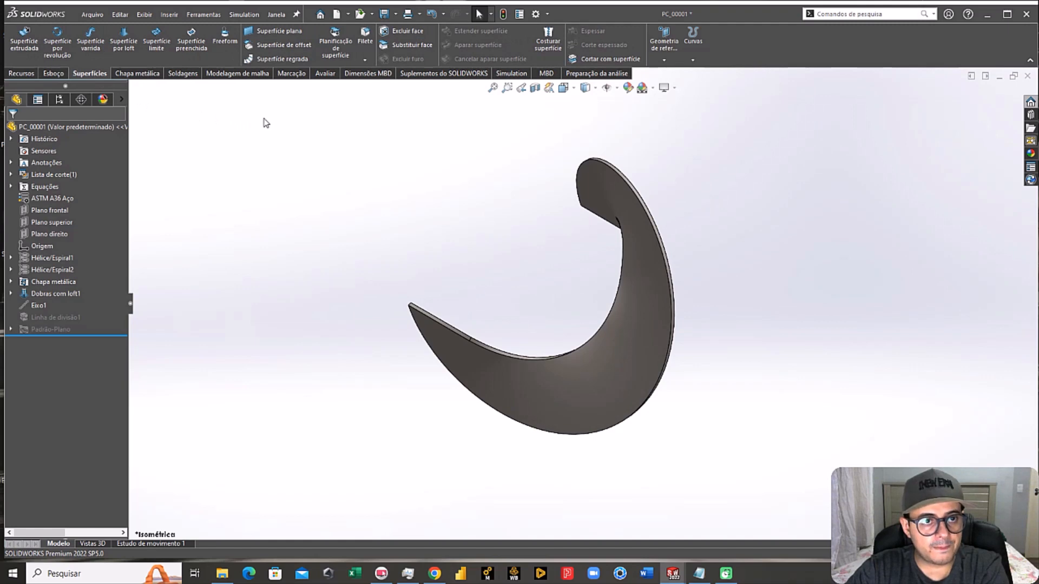
pyautogui.click(267, 45)
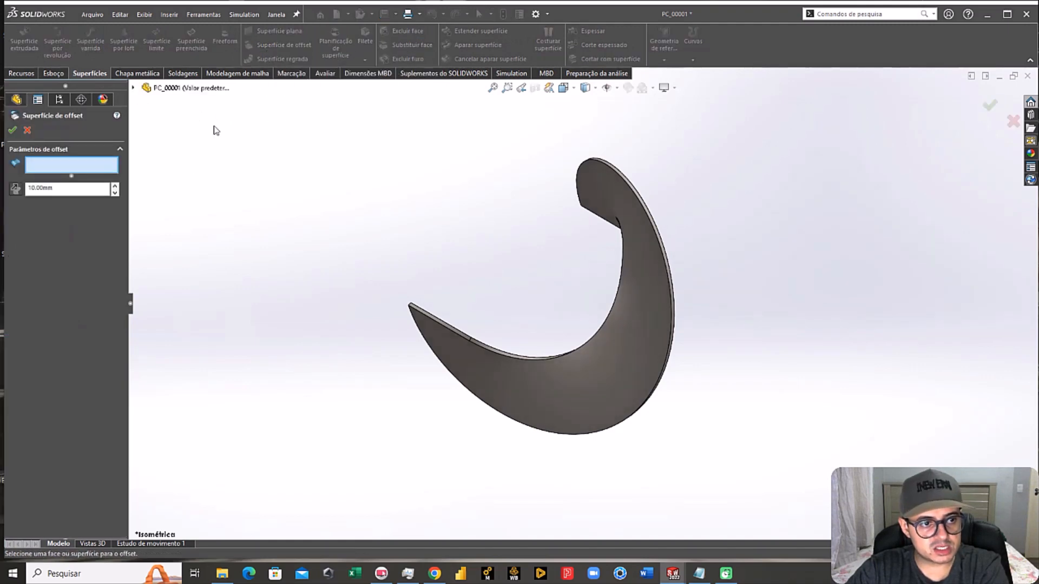
pyautogui.click(27, 130)
# Step: Measure the flight plate's thickness on its short end edge with Smart Dimension, without keeping the dimension
pyautogui.click(41, 74)
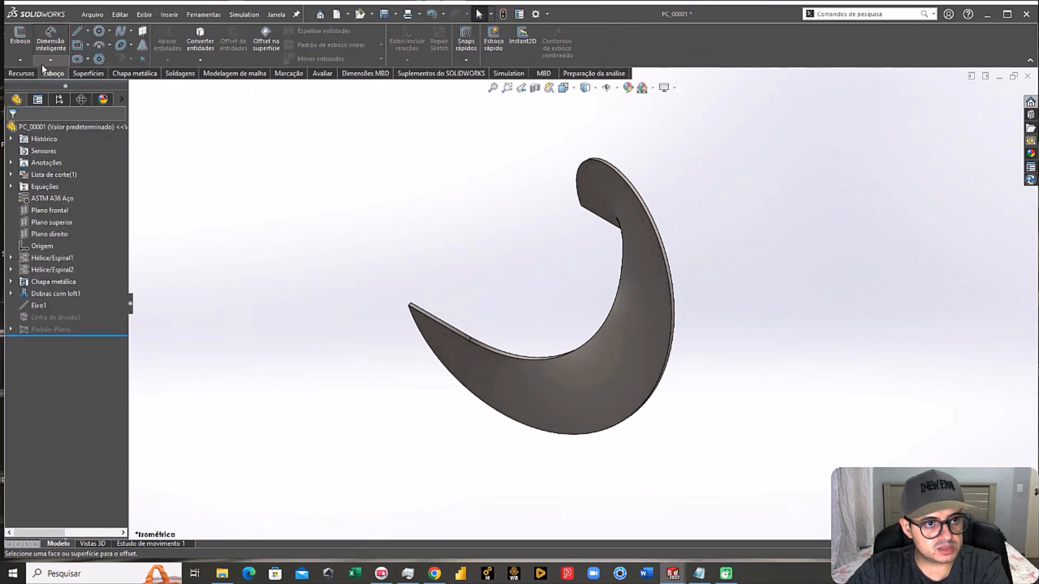
pyautogui.click(54, 40)
pyautogui.scroll(-4, 293, 210)
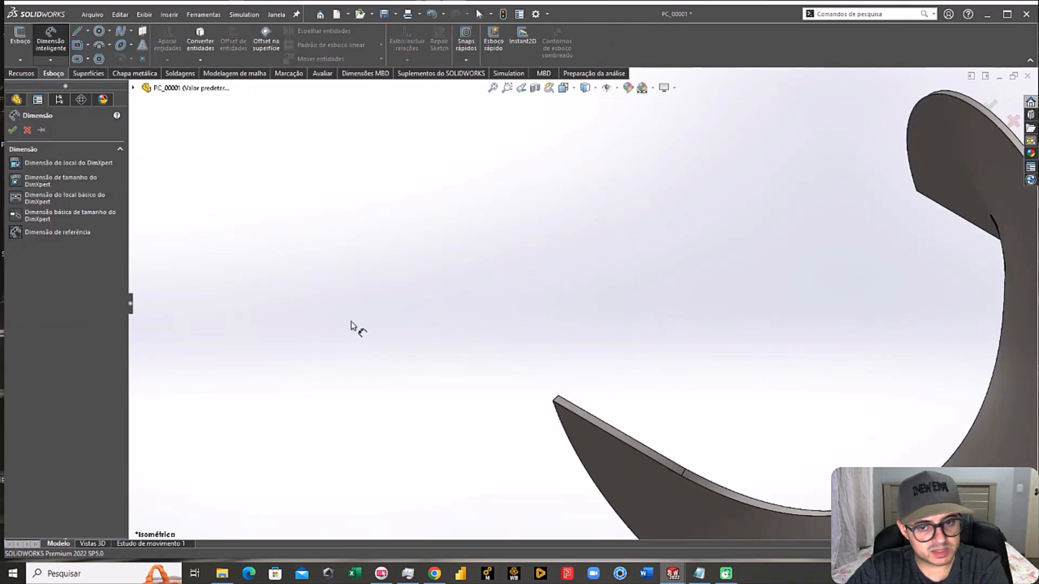
pyautogui.scroll(-5, 580, 387)
pyautogui.click(555, 340)
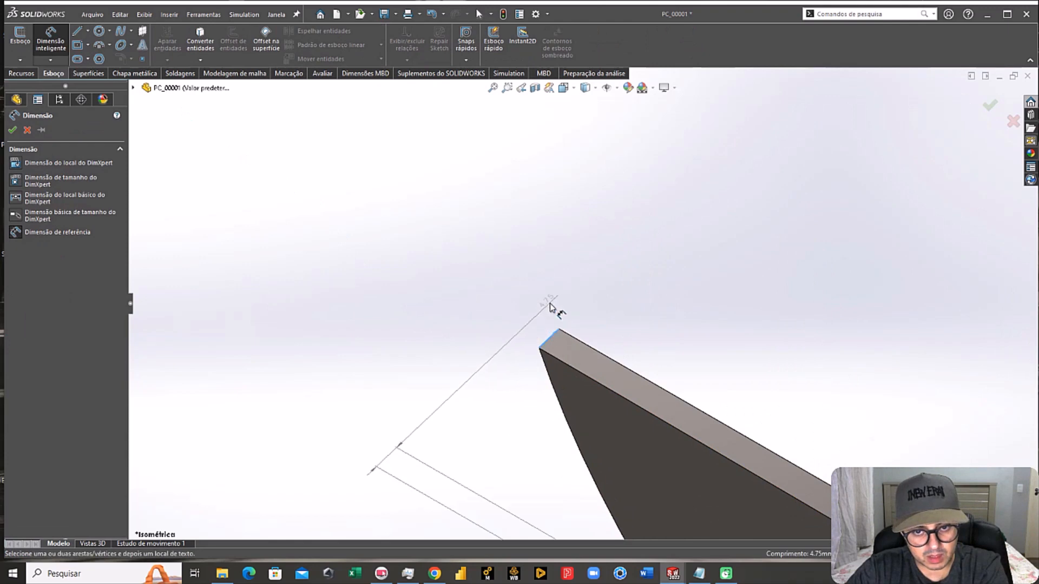
pyautogui.press('Escape')
pyautogui.press('f')
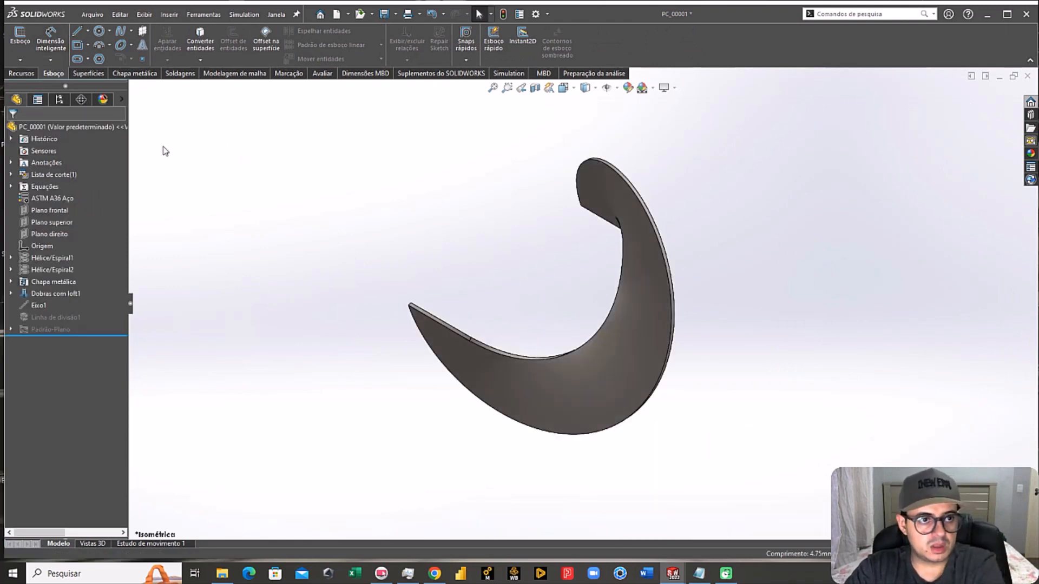
# Step: Create a surface offset 2.375 mm inward from the flight's broad face, at the middle of the plate thickness
pyautogui.click(100, 75)
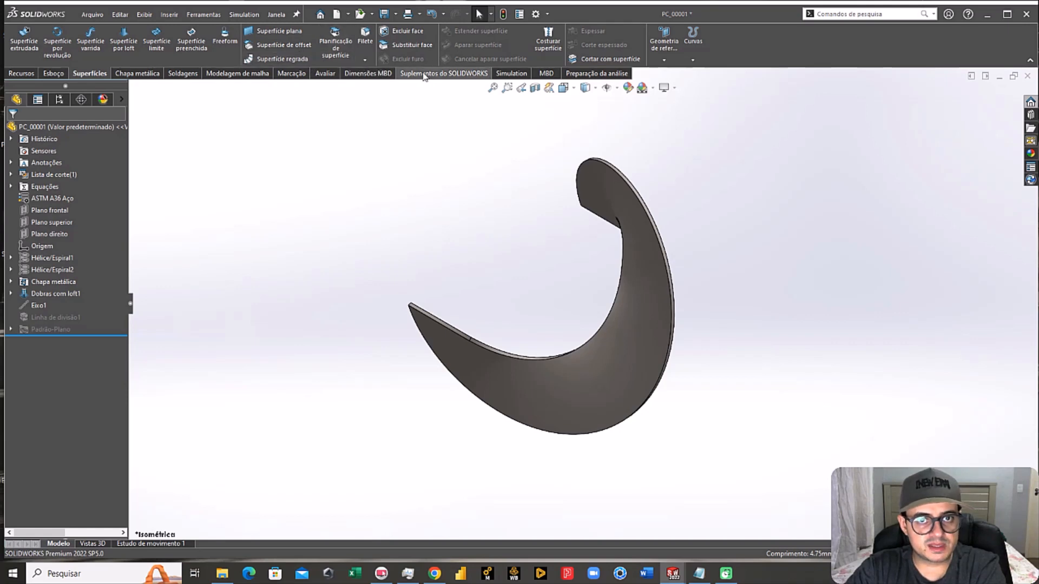
pyautogui.click(273, 45)
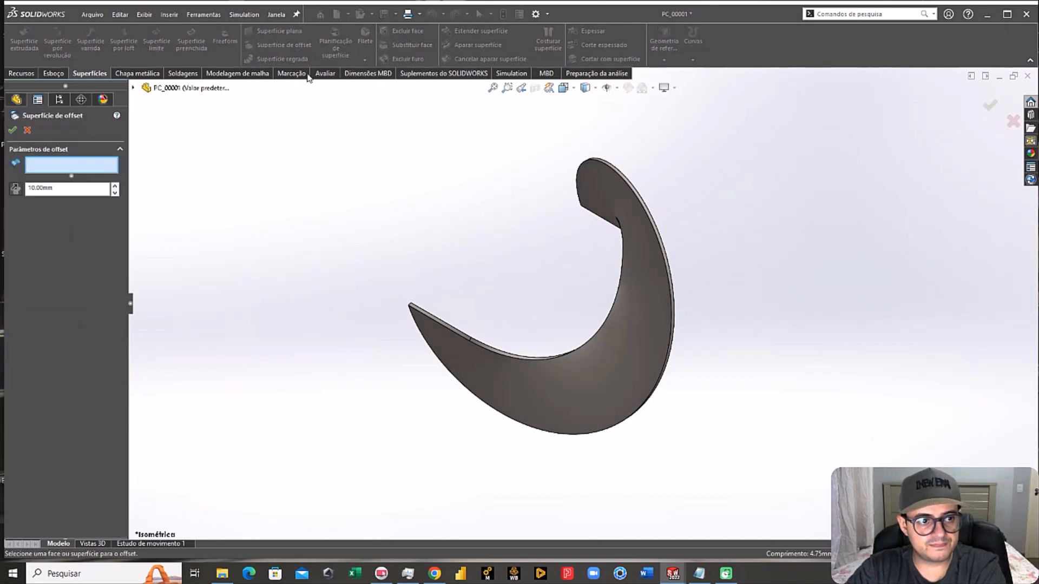
pyautogui.click(472, 360)
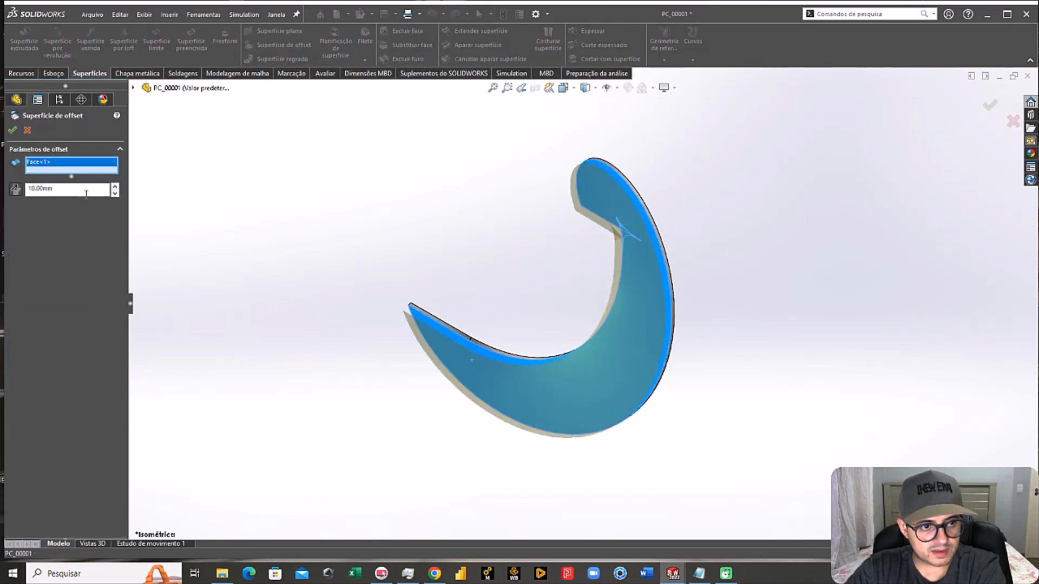
pyautogui.moveTo(86, 194); pyautogui.dragTo(6, 190)
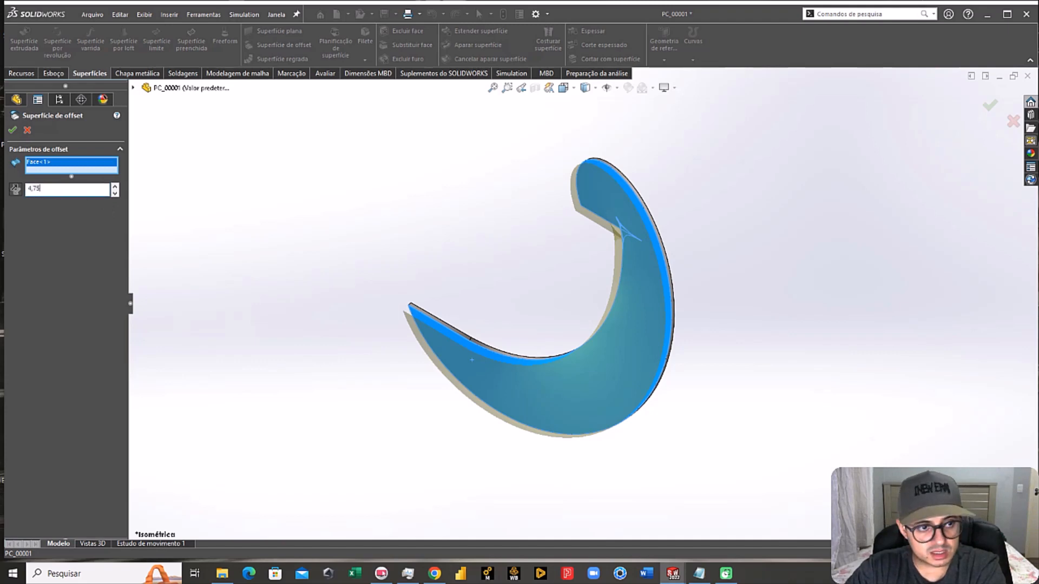
pyautogui.press('Return')
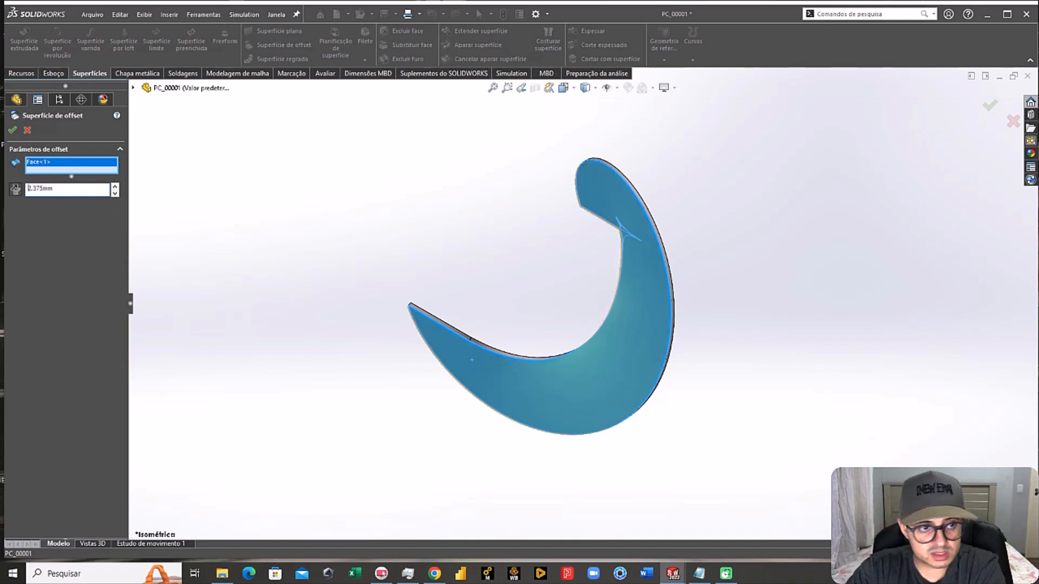
pyautogui.scroll(-5, 484, 325)
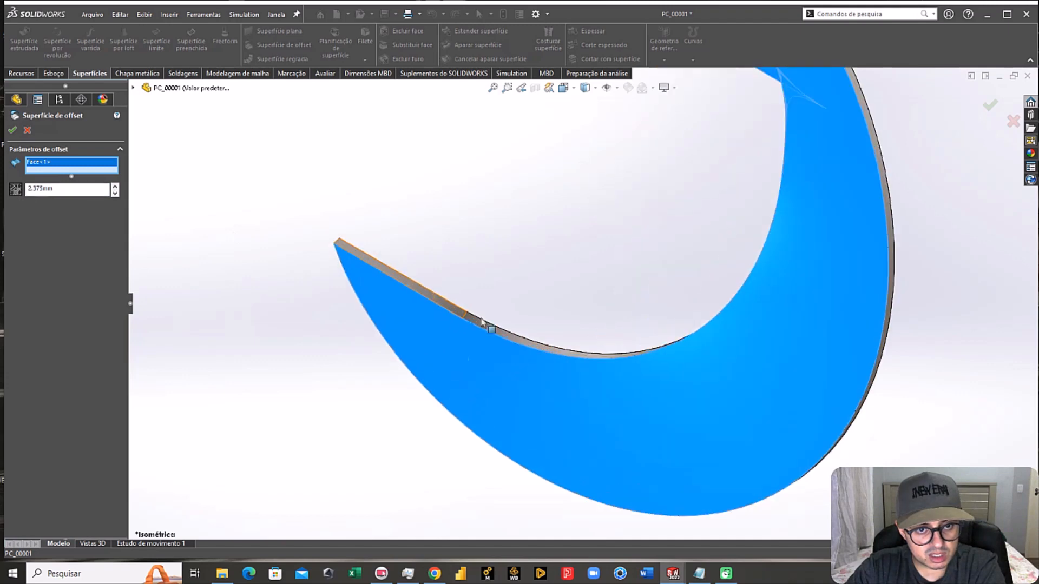
pyautogui.moveTo(347, 266); pyautogui.dragTo(303, 335, button='middle')
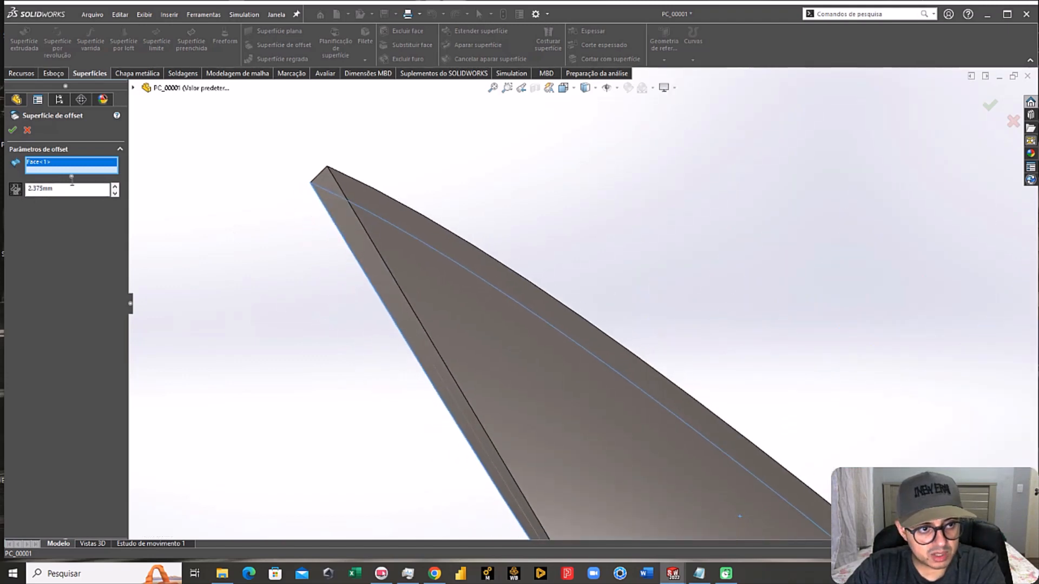
pyautogui.click(13, 127)
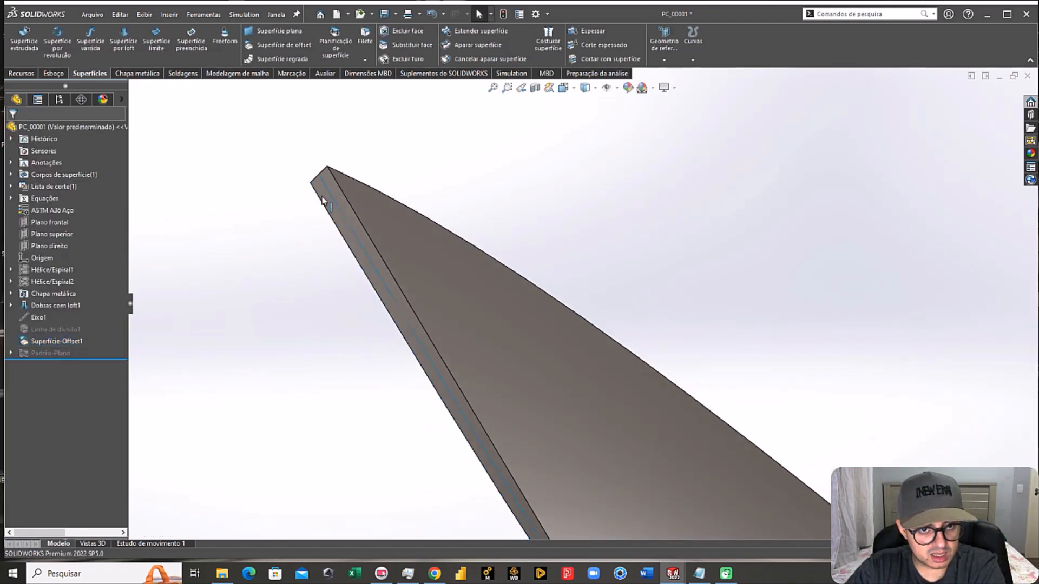
pyautogui.hotkey('ctrl', '7')
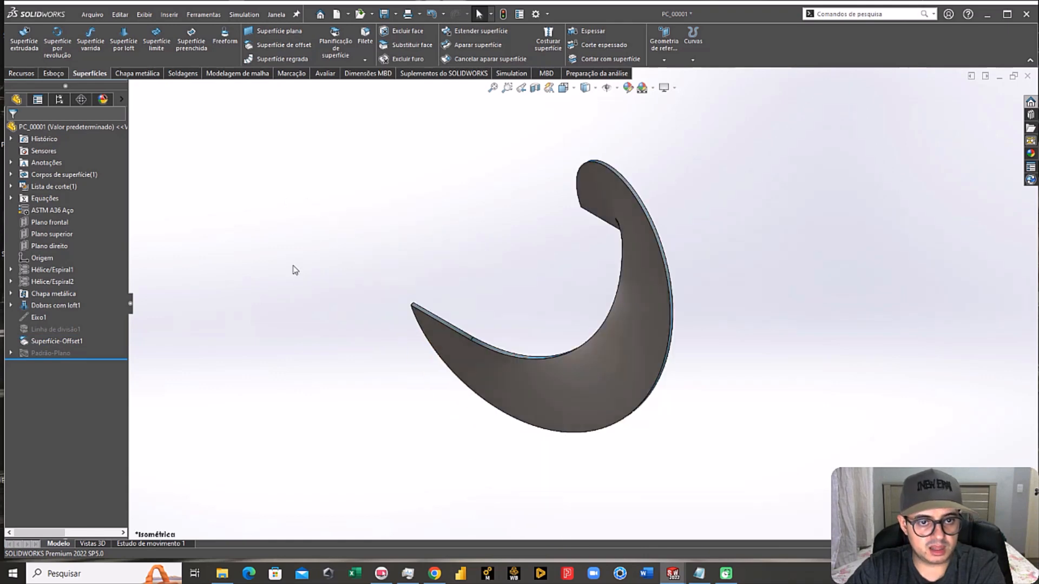
# Step: Delete the flight's solid body Dobras com loft1 from the cut list, keeping only the offset surface
pyautogui.click(11, 186)
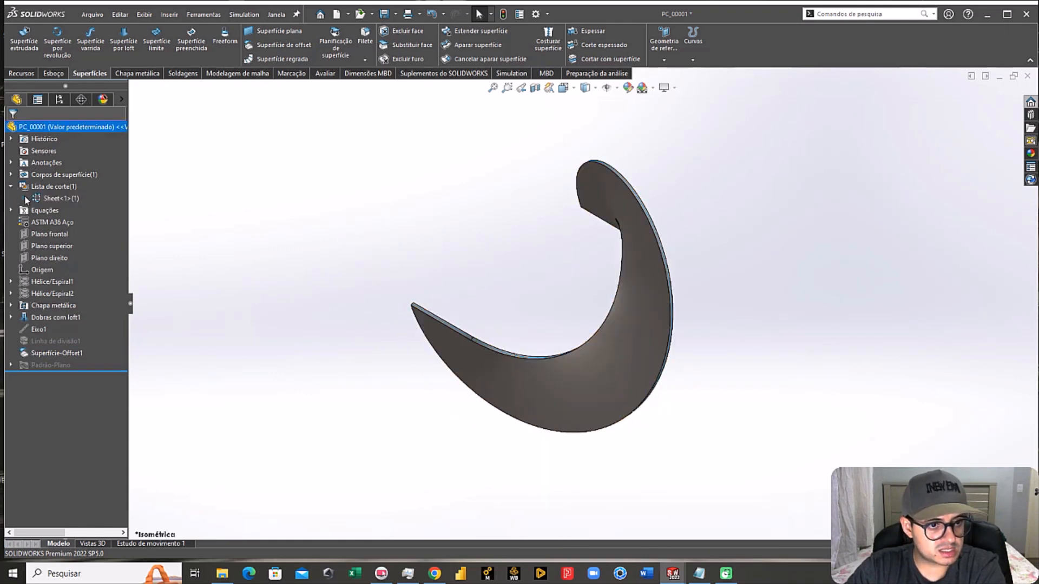
pyautogui.click(24, 198)
pyautogui.click(81, 211)
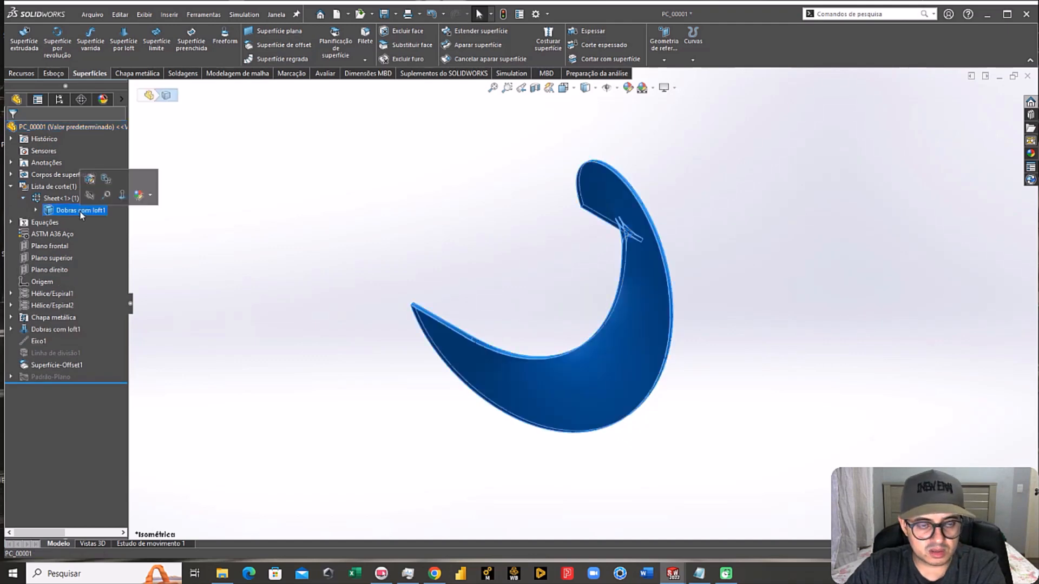
pyautogui.rightClick(81, 211)
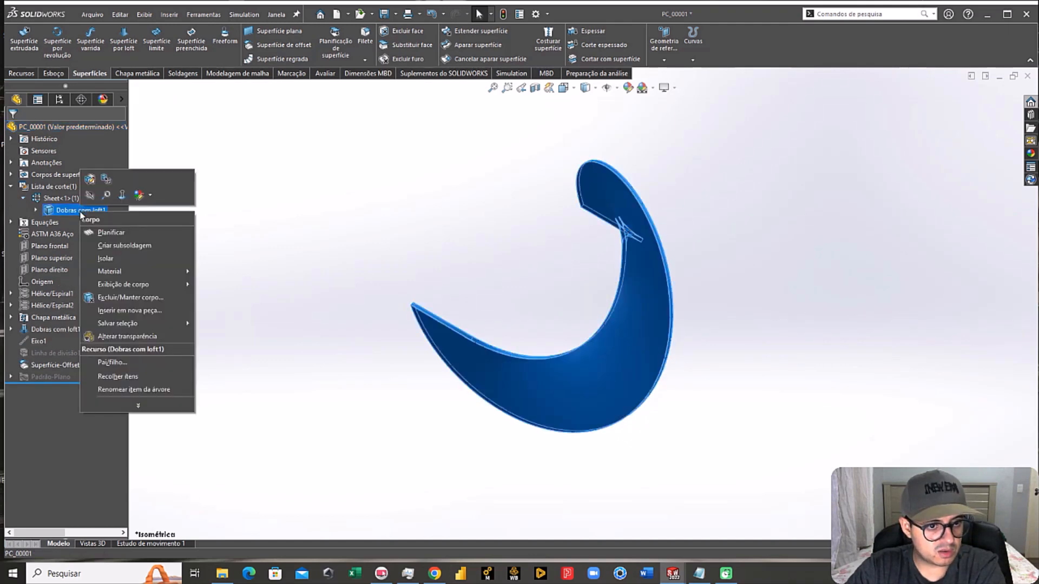
pyautogui.click(142, 298)
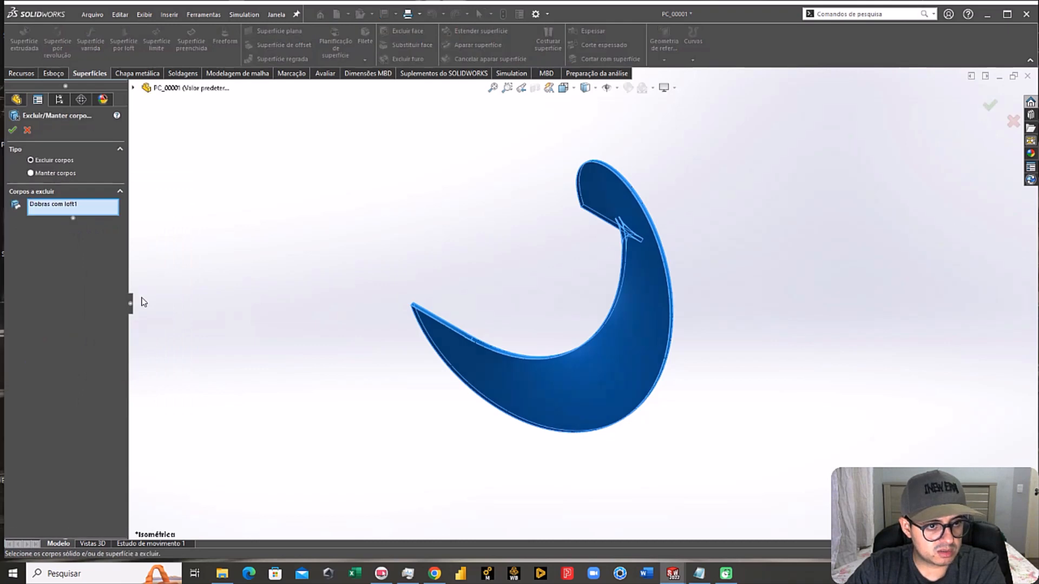
pyautogui.click(12, 130)
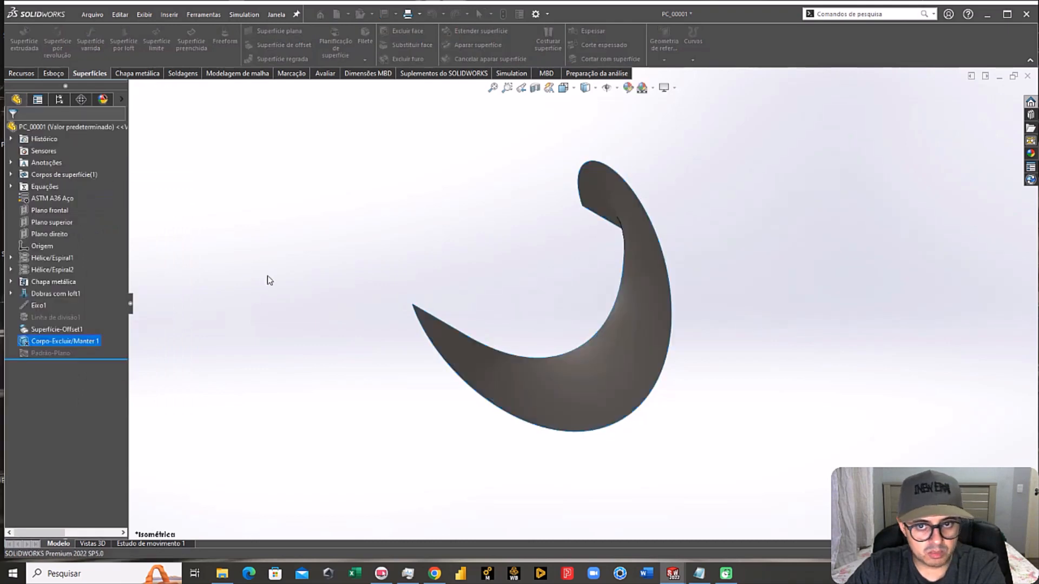
pyautogui.moveTo(679, 266); pyautogui.dragTo(842, 290, button='middle')
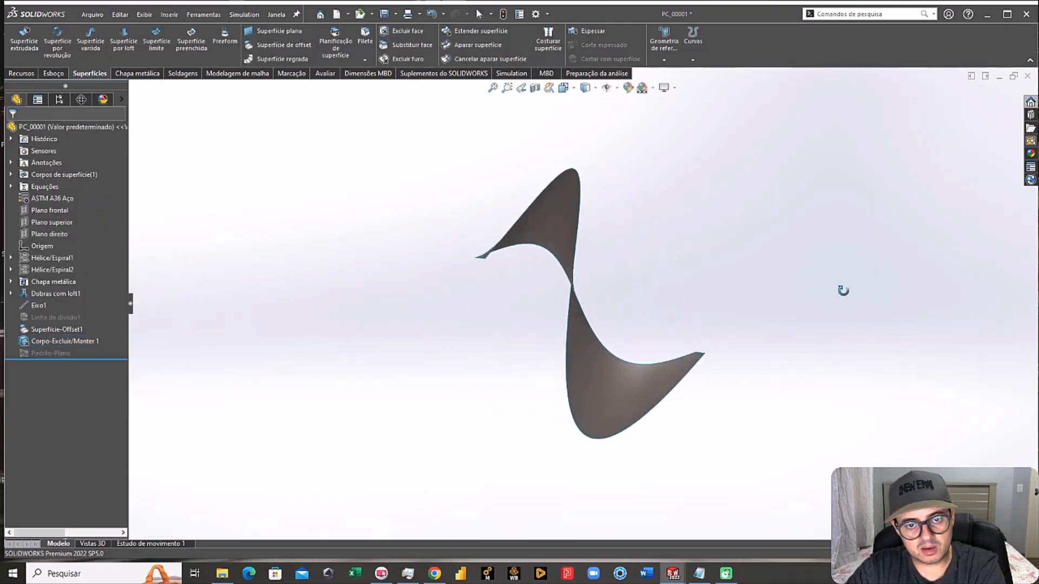
pyautogui.hotkey('ctrl', '7')
pyautogui.moveTo(504, 212); pyautogui.dragTo(520, 178, button='middle')
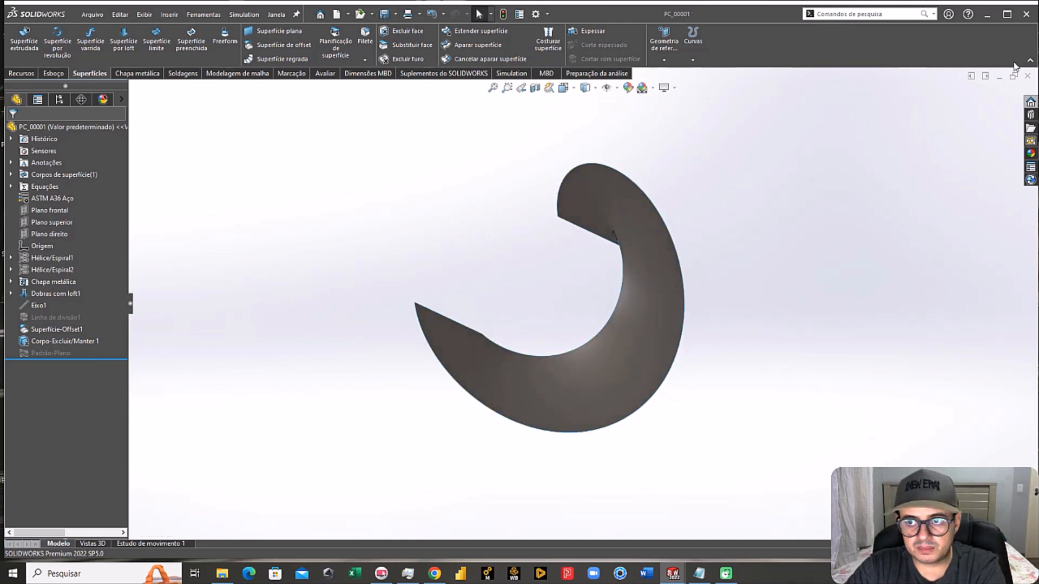
# Step: Save and close the flight part, and rebuild the screw assembly with the surface flights
pyautogui.click(1028, 77)
pyautogui.click(91, 64)
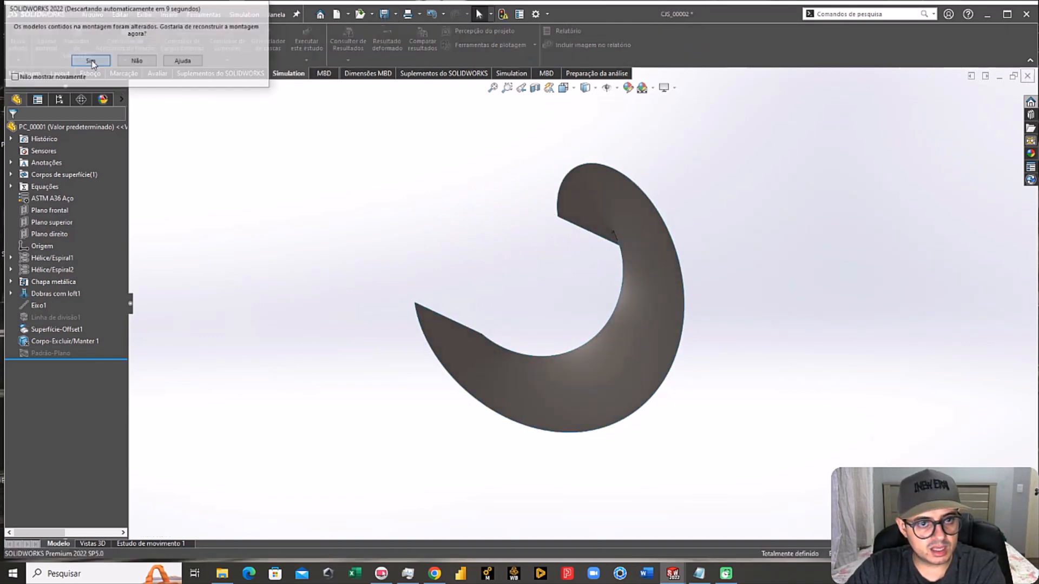
pyautogui.moveTo(504, 289); pyautogui.dragTo(530, 343, button='middle')
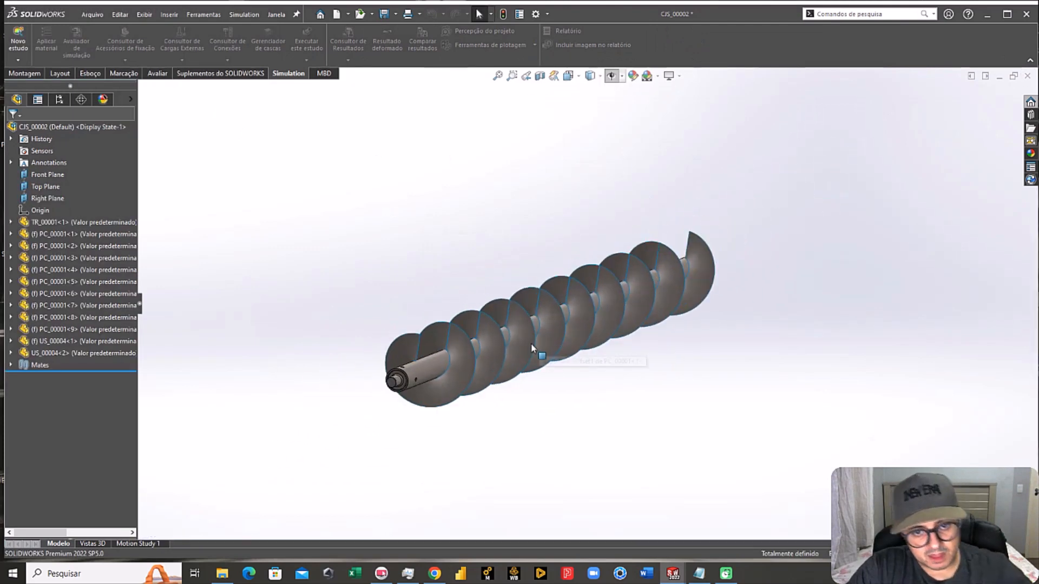
# Step: Inspect the surface flights around the screw shaft from the front and along the length of the assembly
pyautogui.scroll(-5, 531, 343)
pyautogui.hotkey('ctrl', '1')
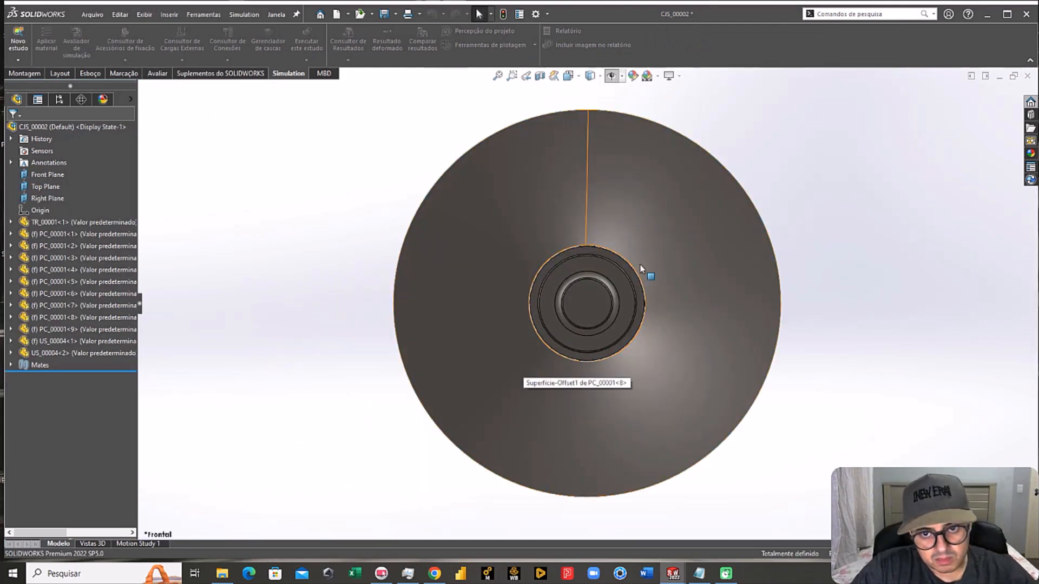
pyautogui.press('f')
pyautogui.scroll(2, 591, 301)
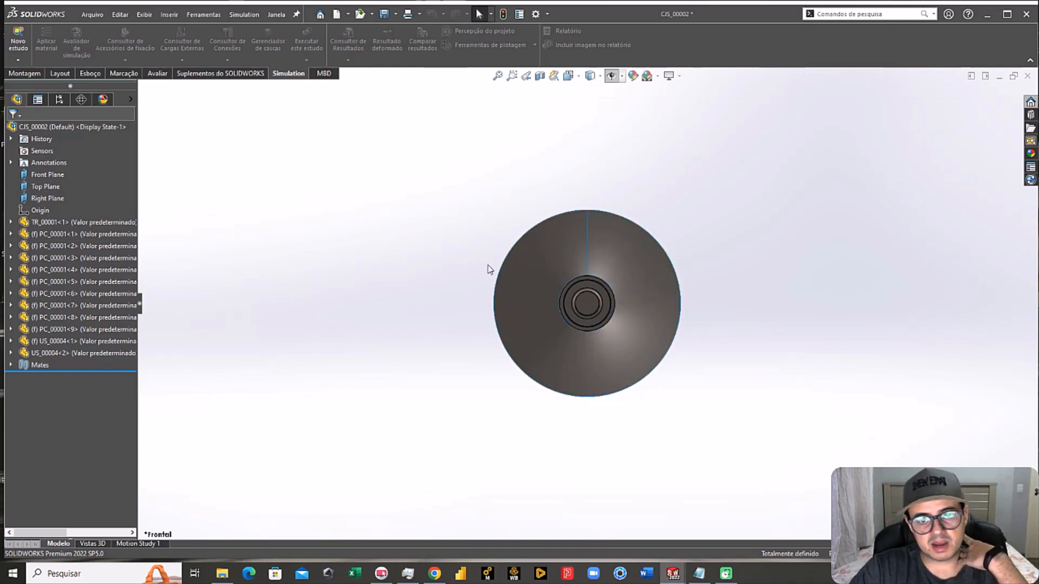
pyautogui.click(563, 215)
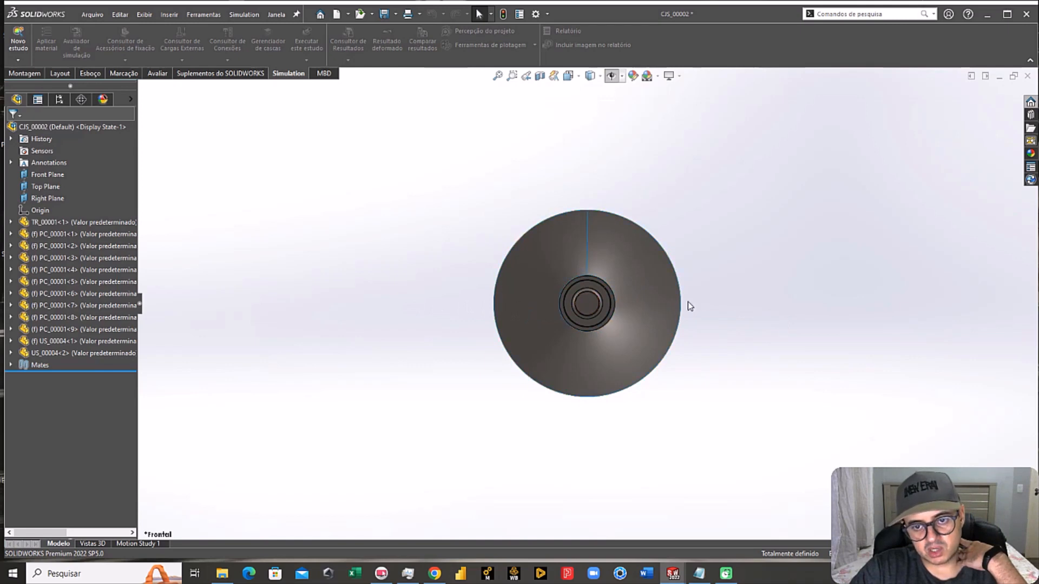
pyautogui.moveTo(687, 301); pyautogui.dragTo(551, 326, button='middle')
pyautogui.scroll(4, 551, 326)
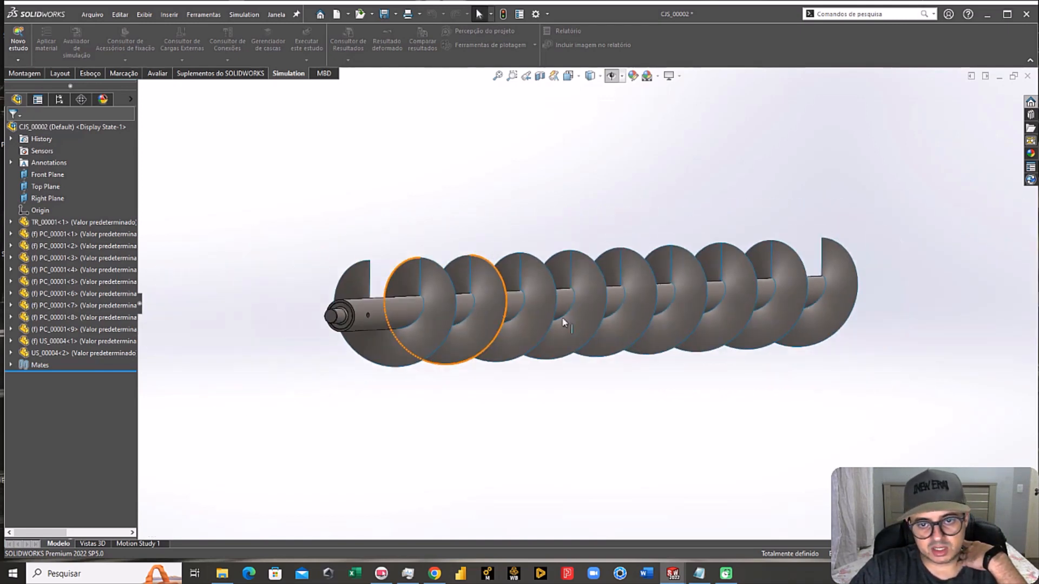
pyautogui.moveTo(475, 315); pyautogui.dragTo(427, 410, button='middle')
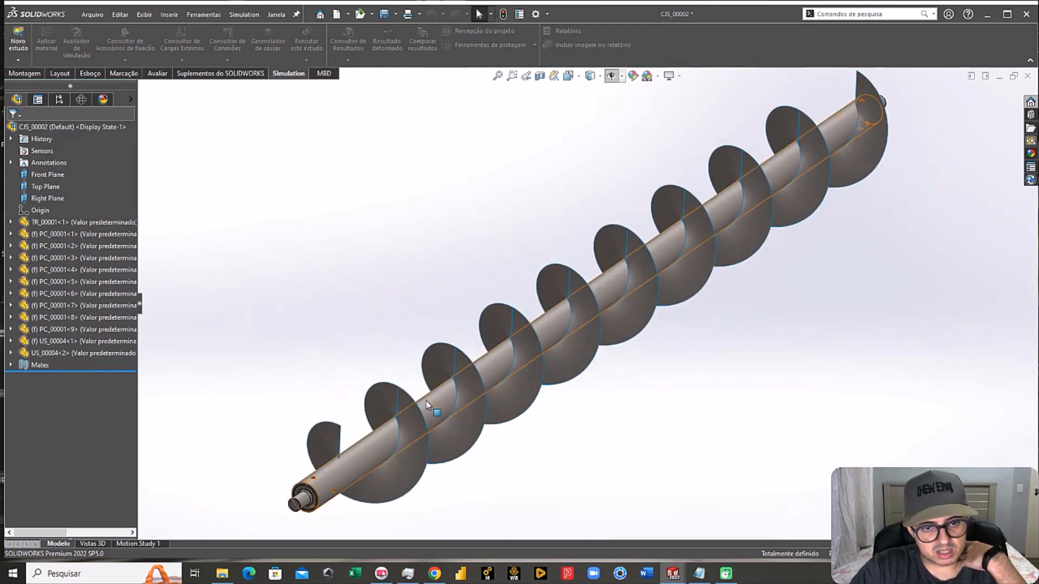
# Step: Open the end flight part PC_00001 from the assembly and view it from the front
pyautogui.scroll(3, 430, 419)
pyautogui.rightClick(412, 379)
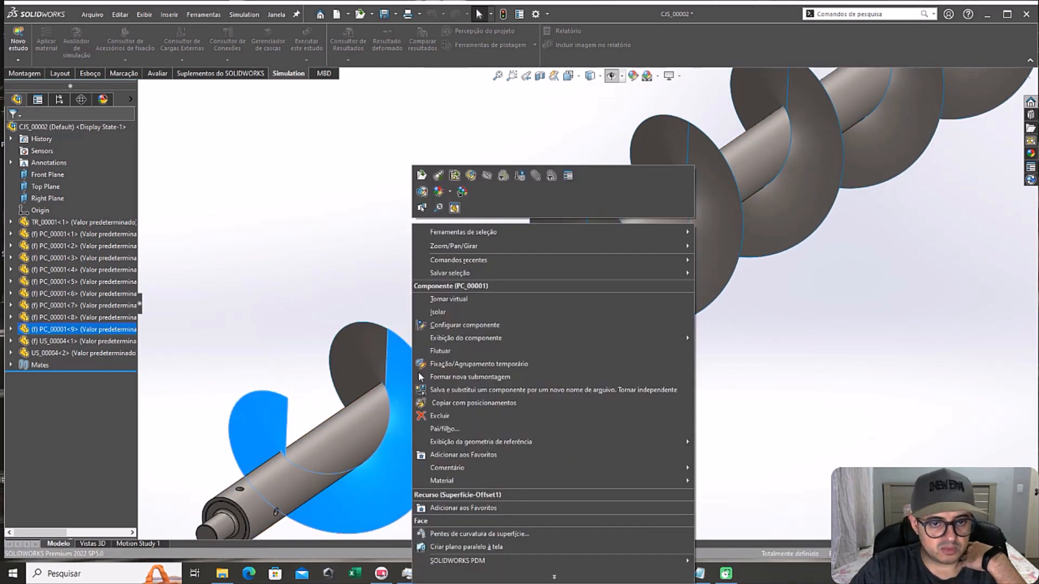
pyautogui.click(425, 175)
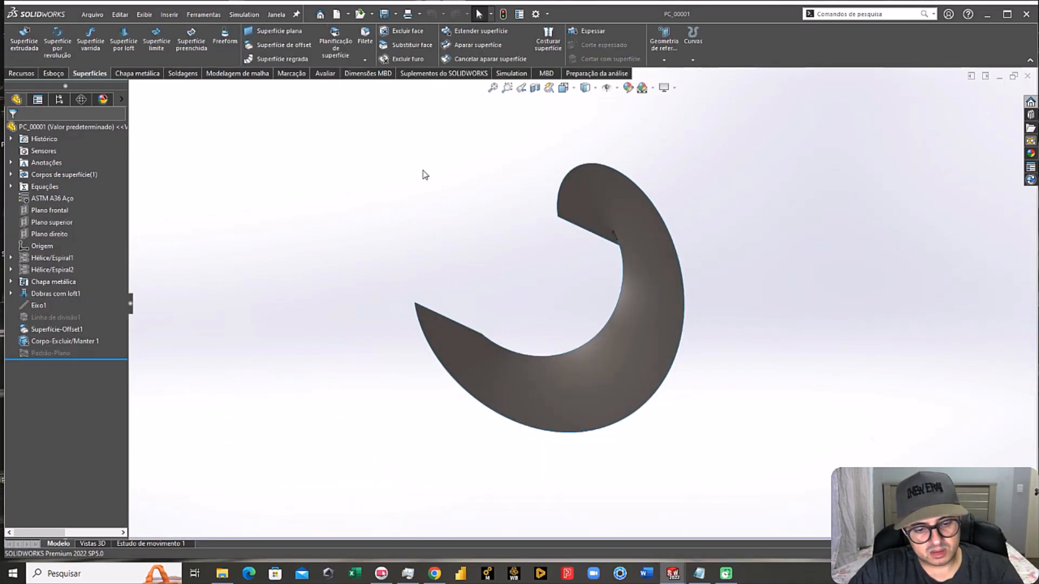
pyautogui.hotkey('ctrl', '1')
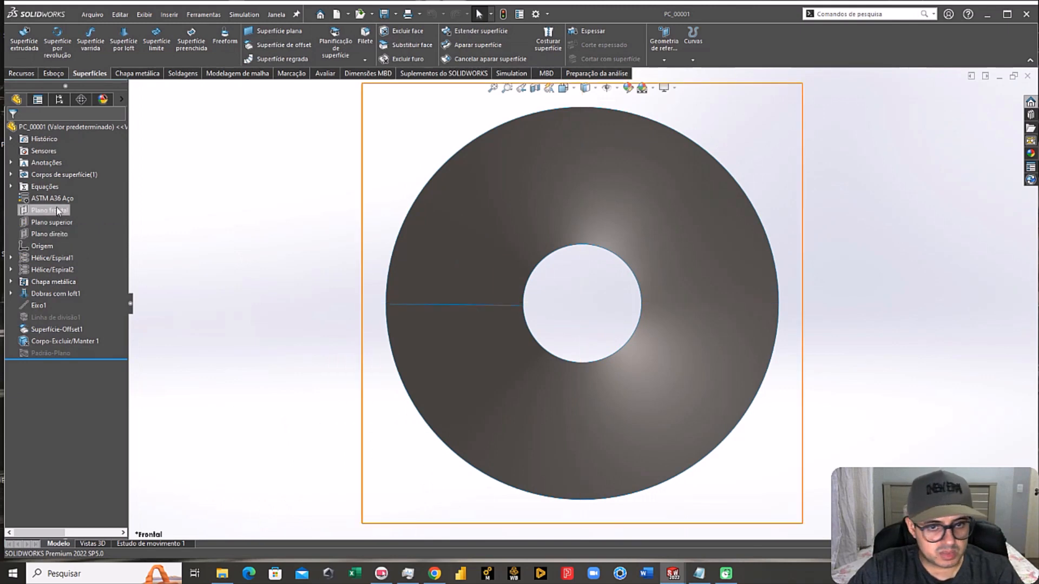
# Step: Split the flight's surface with a silhouette split line, using Plano direito as the pull direction
pyautogui.click(50, 233)
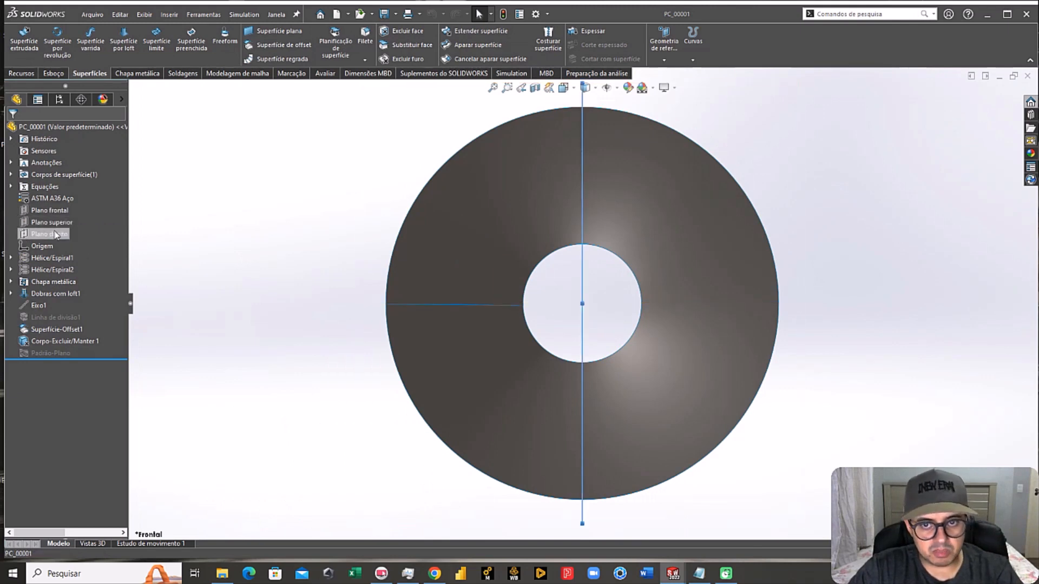
pyautogui.click(92, 216)
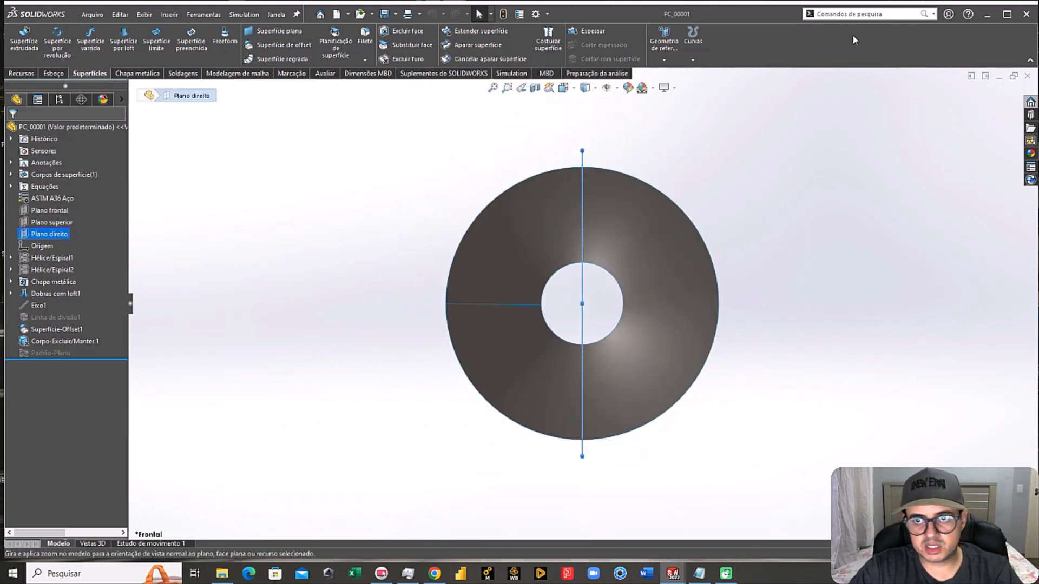
pyautogui.click(853, 14)
pyautogui.write('linha')
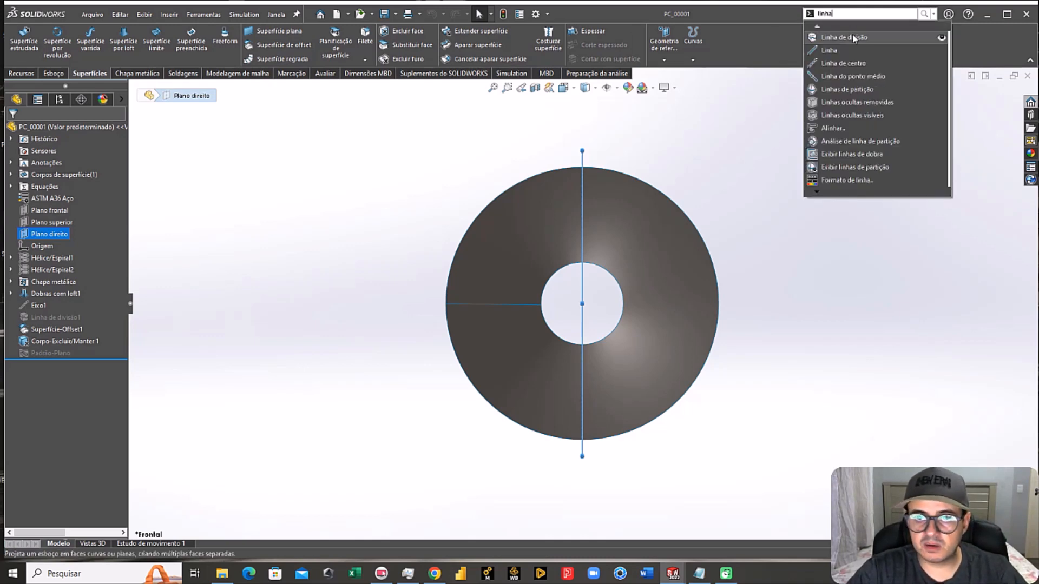
pyautogui.click(853, 38)
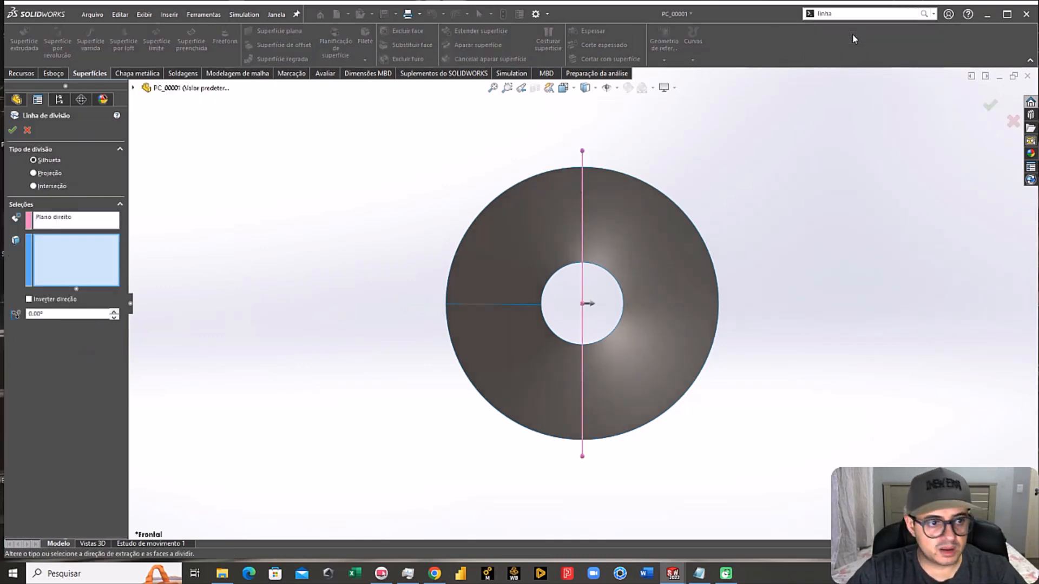
pyautogui.click(608, 218)
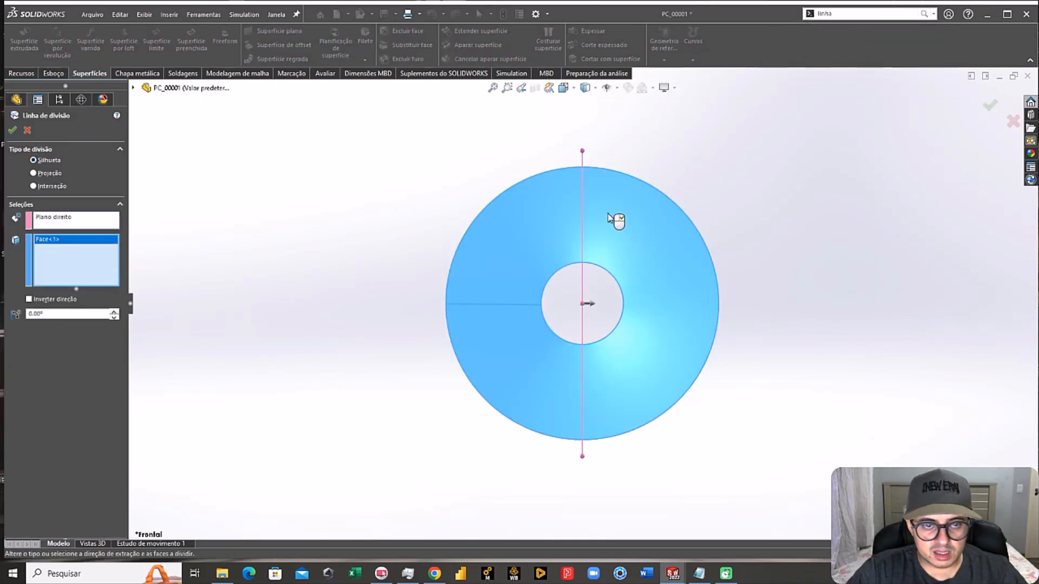
pyautogui.rightClick(608, 218)
pyautogui.hotkey('ctrl', '2')
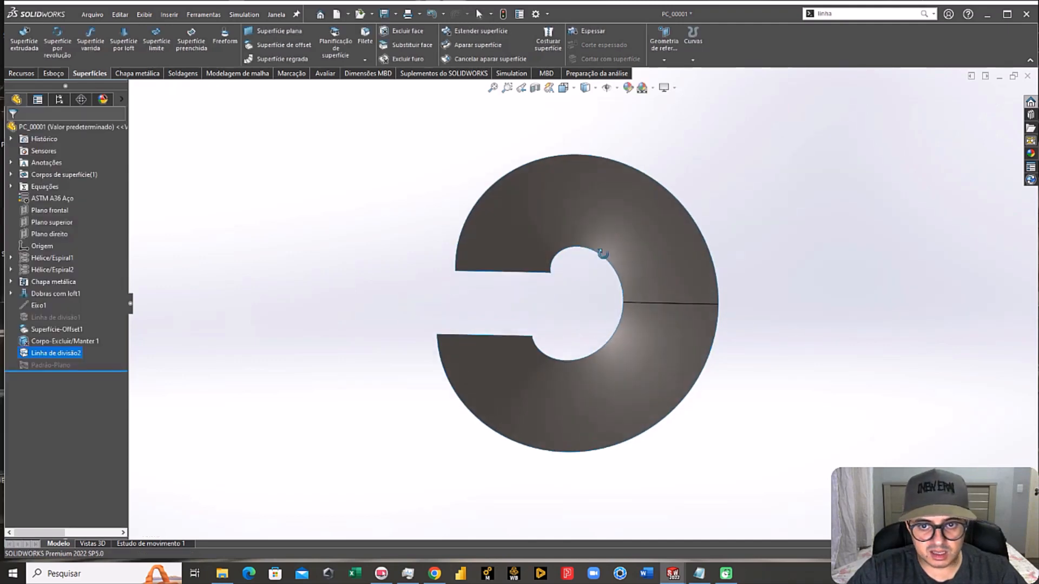
# Step: Examine the split line across the flight's surface from several angles, including the front and isometric views
pyautogui.click(33, 355)
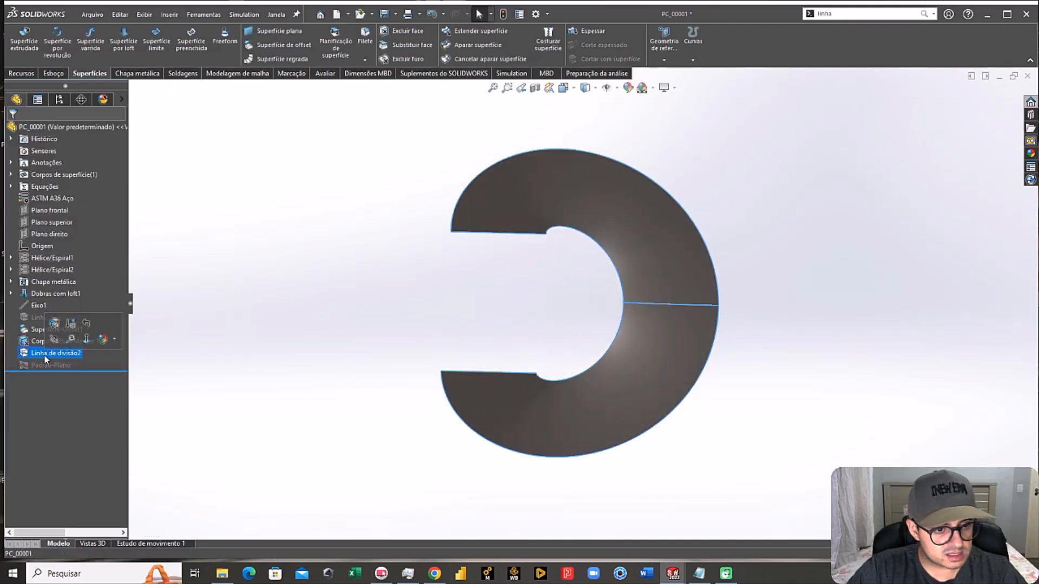
pyautogui.click(45, 354)
pyautogui.moveTo(459, 308); pyautogui.dragTo(586, 334, button='middle')
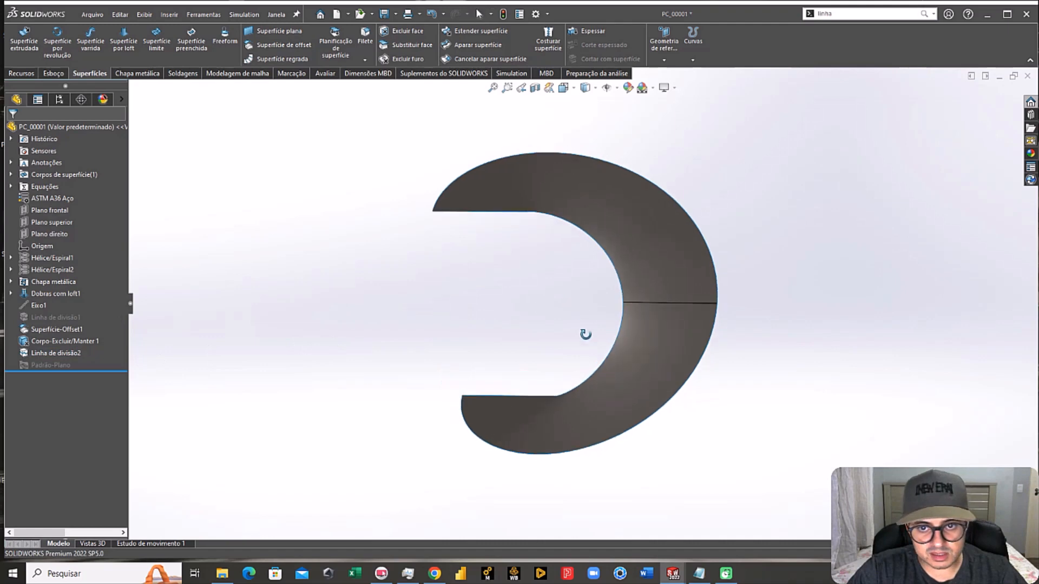
pyautogui.hotkey('ctrl', '1')
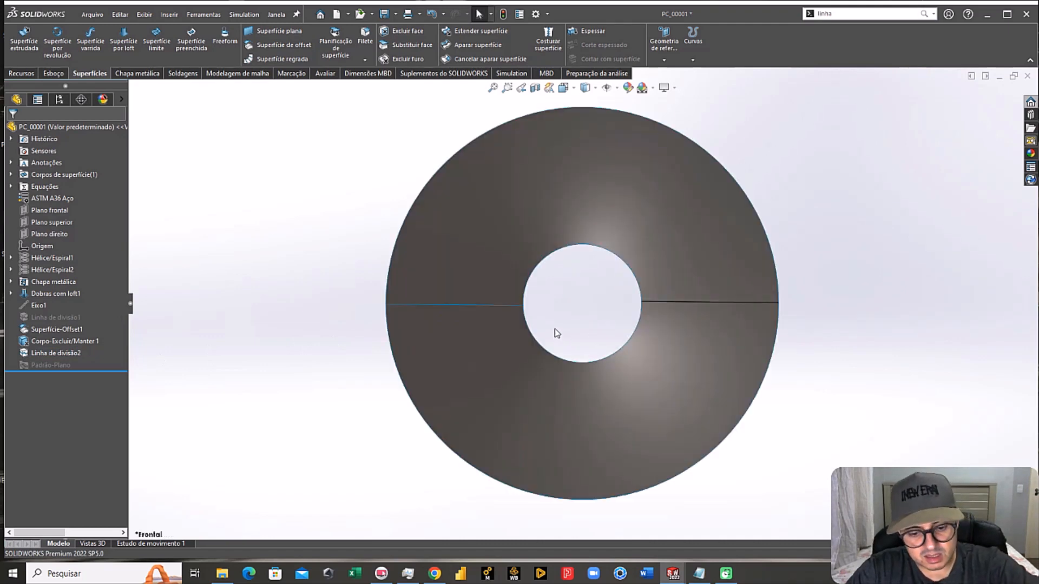
pyautogui.hotkey('ctrl', '7')
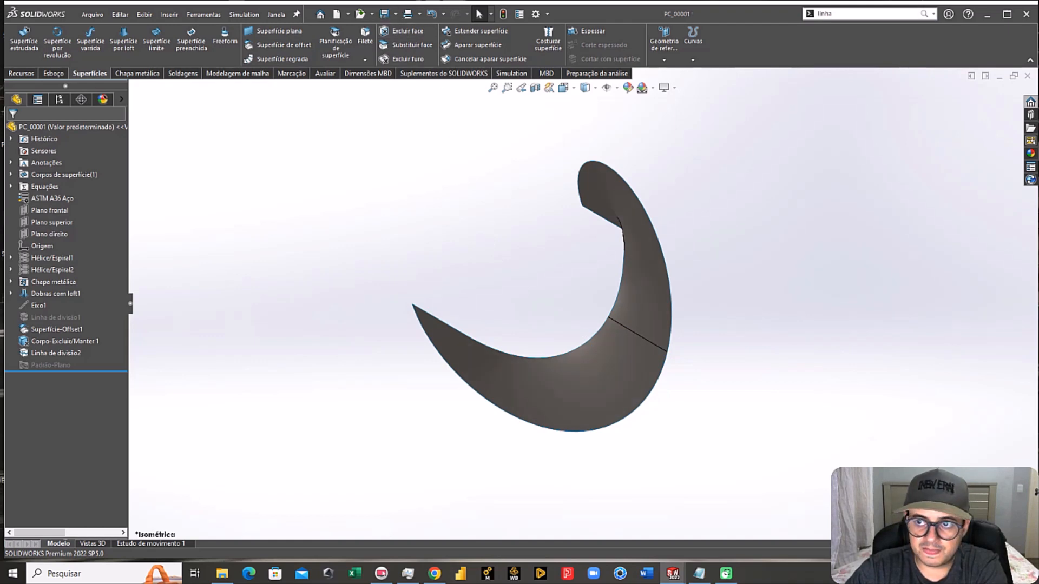
# Step: Return to the screw assembly, rebuild it with the split flights, and view the flights from the front
pyautogui.hotkey('ctrl', 'Tab')
pyautogui.click(89, 63)
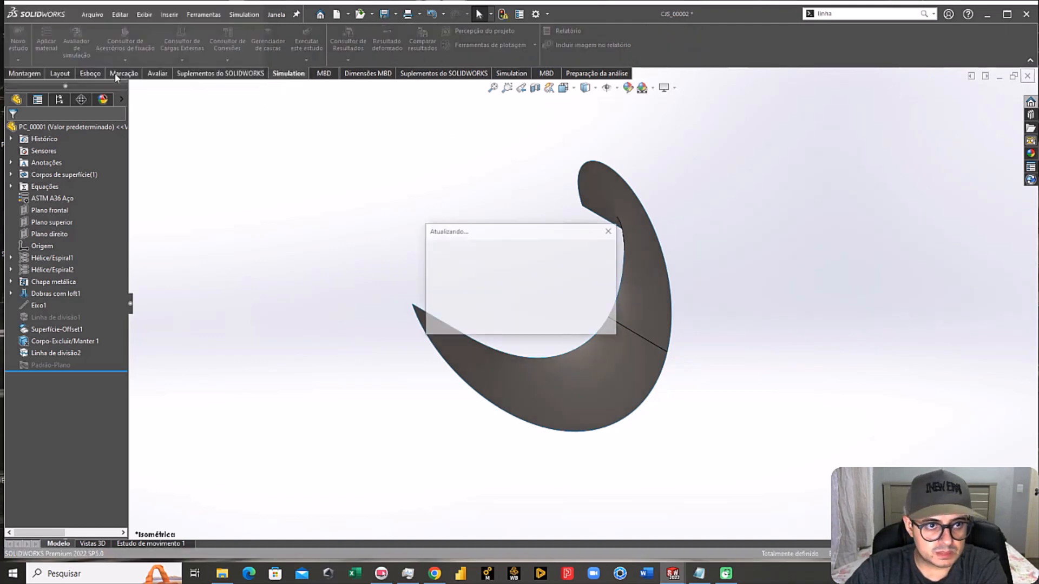
pyautogui.moveTo(579, 307); pyautogui.dragTo(598, 273, button='middle')
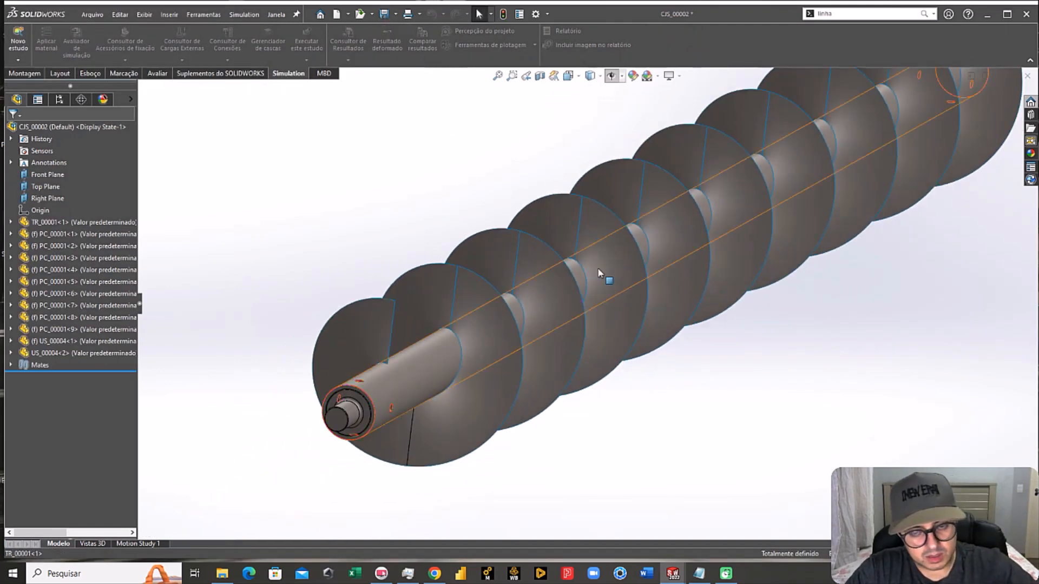
pyautogui.hotkey('ctrl', '1')
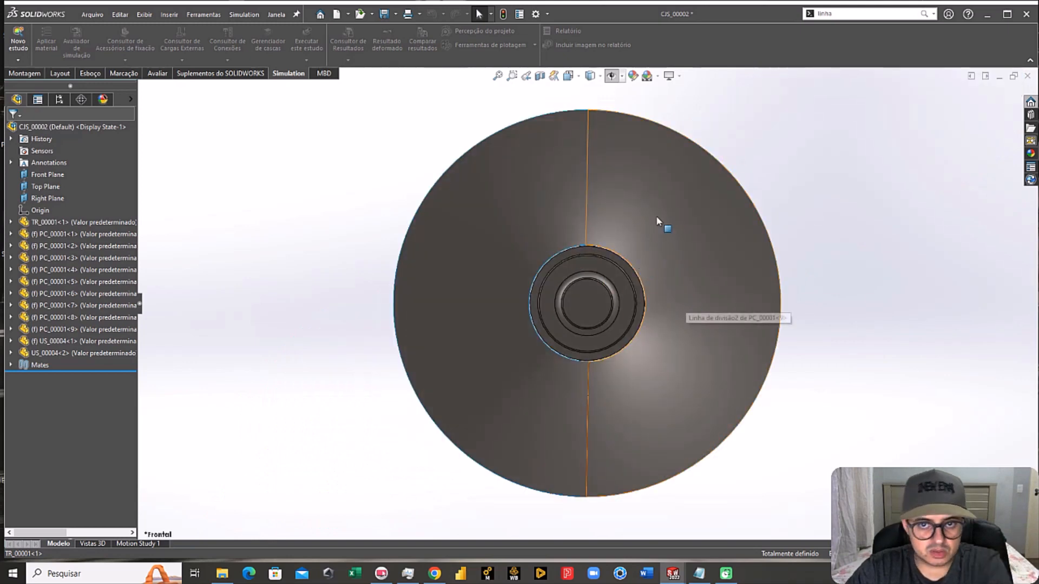
# Step: Reopen the end flight part PC_00001 from the assembly to revise its split line
pyautogui.rightClick(638, 216)
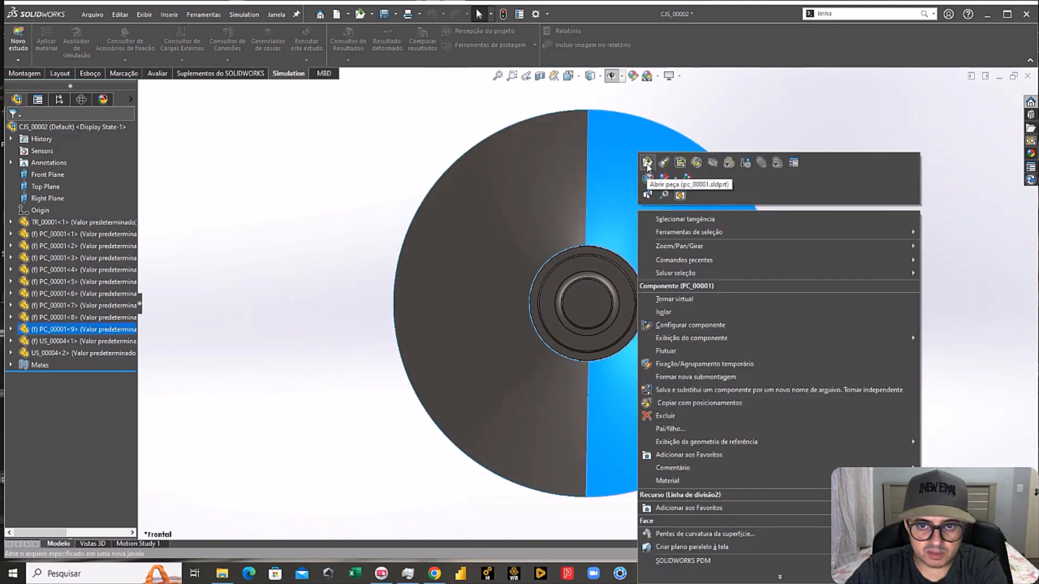
pyautogui.click(647, 164)
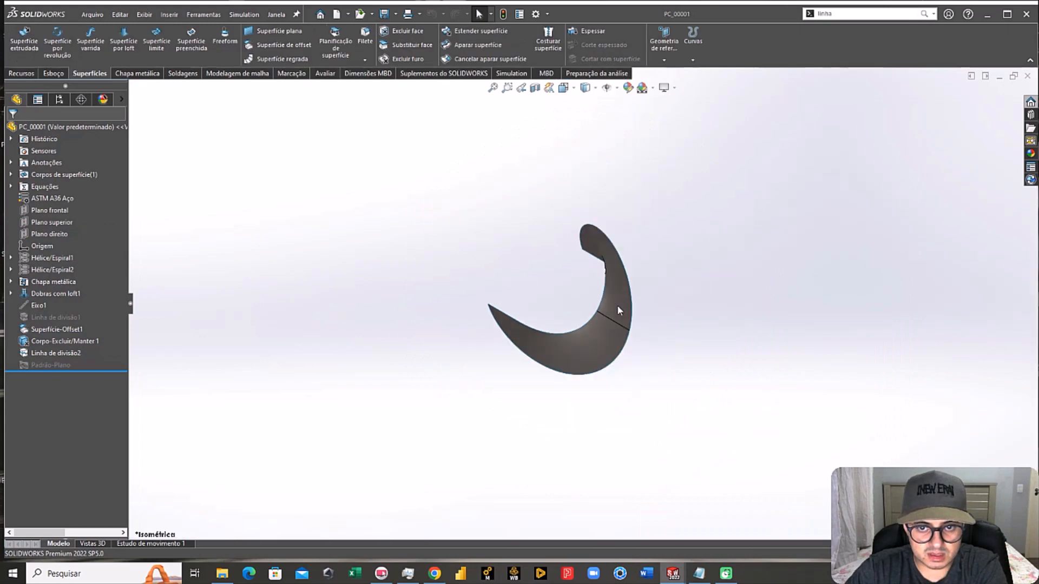
pyautogui.moveTo(618, 306)
pyautogui.mouseDown(button='middle')
pyautogui.moveTo(558, 359)
pyautogui.moveTo(616, 307)
pyautogui.mouseUp(button='middle')
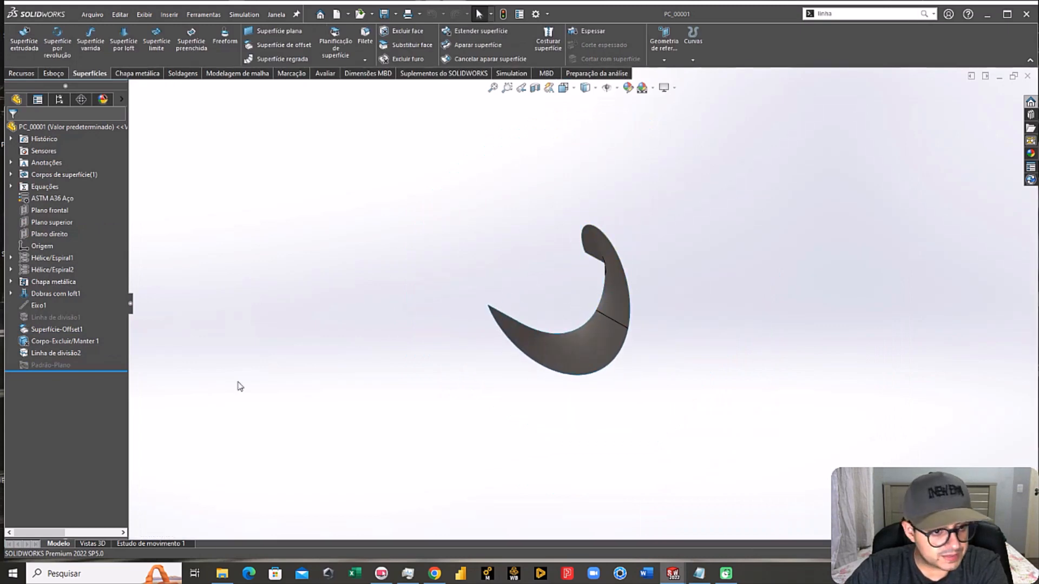
# Step: Review the pull direction and split face in the definition of Linha de divisão2
pyautogui.rightClick(21, 354)
pyautogui.click(49, 310)
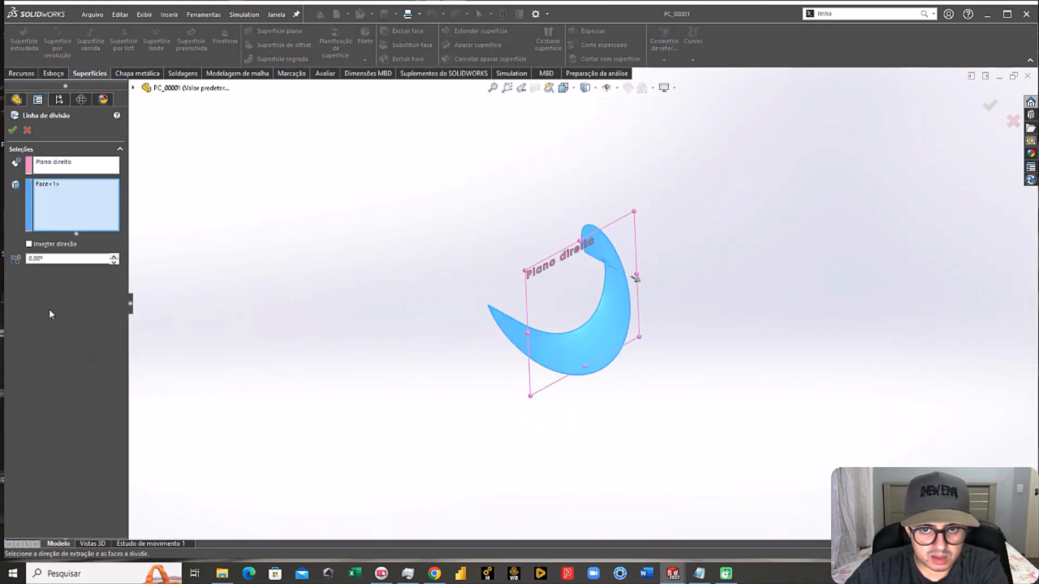
pyautogui.moveTo(379, 286); pyautogui.dragTo(440, 234, button='middle')
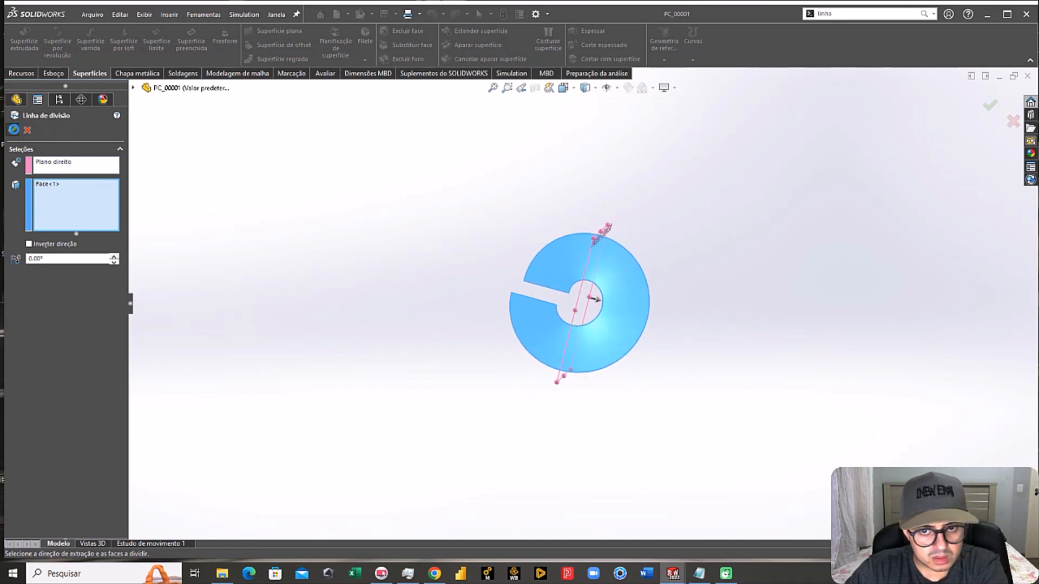
pyautogui.press('Return')
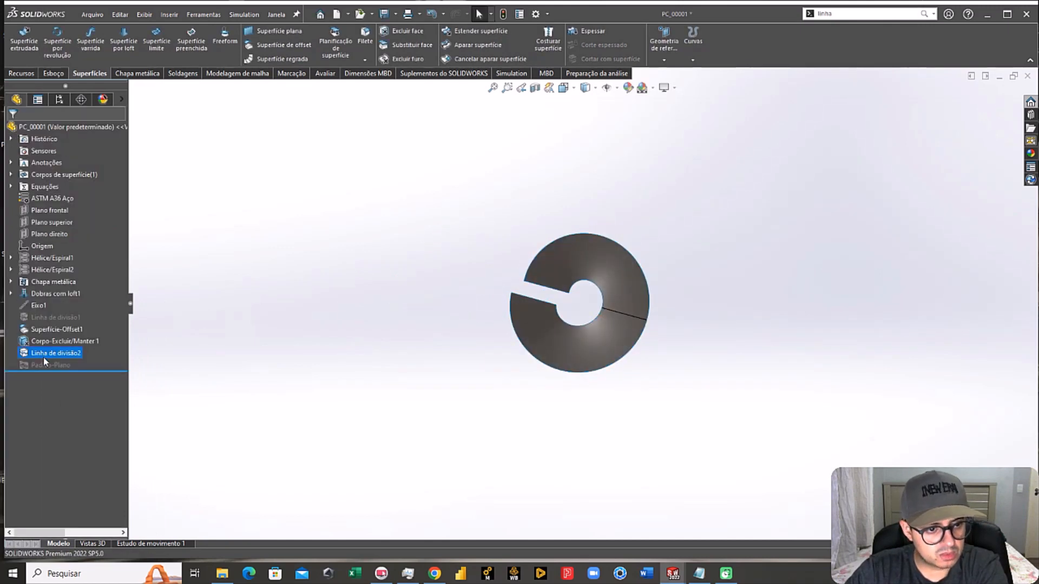
# Step: Replace the pull direction of Linha de divisão2 with Plano superior
pyautogui.rightClick(43, 357)
pyautogui.click(49, 311)
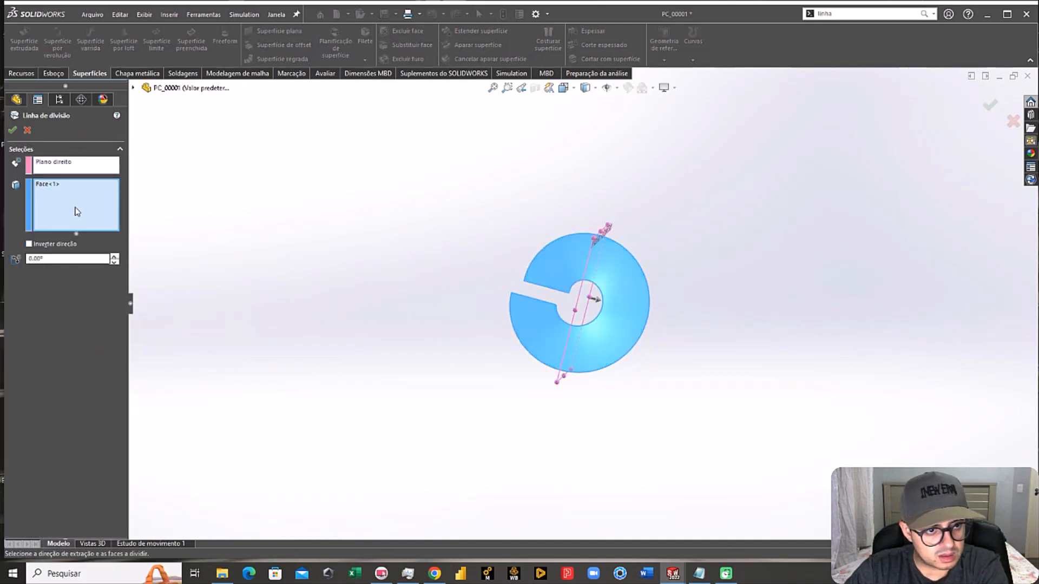
pyautogui.click(58, 164)
pyautogui.press('Delete')
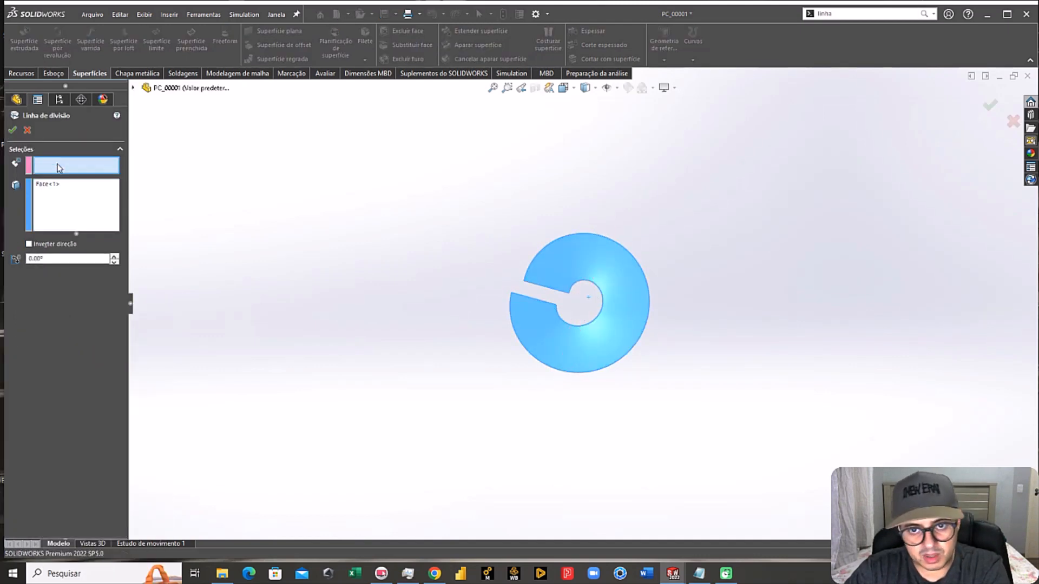
pyautogui.click(134, 89)
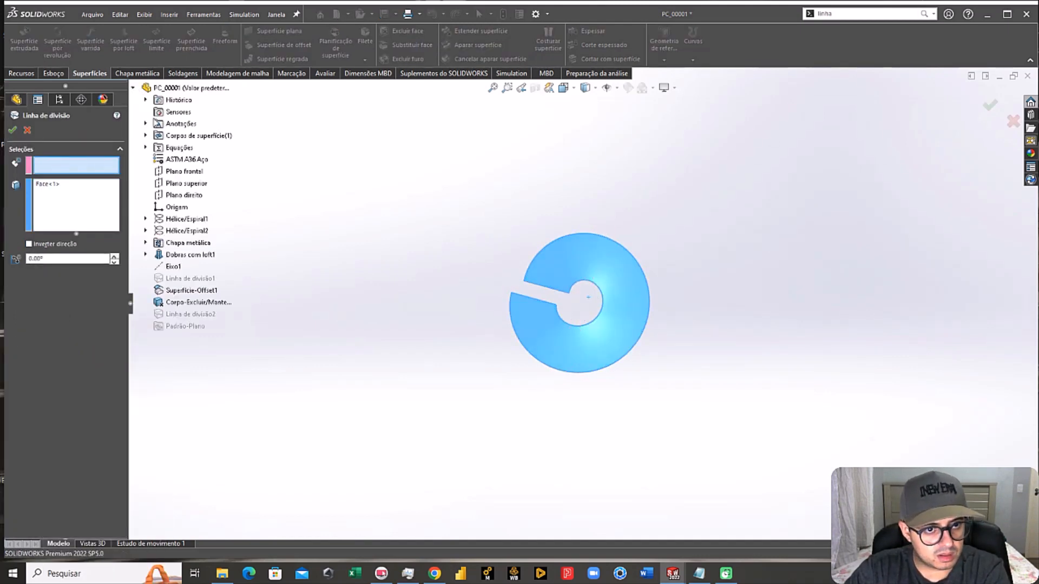
pyautogui.click(186, 184)
pyautogui.click(13, 131)
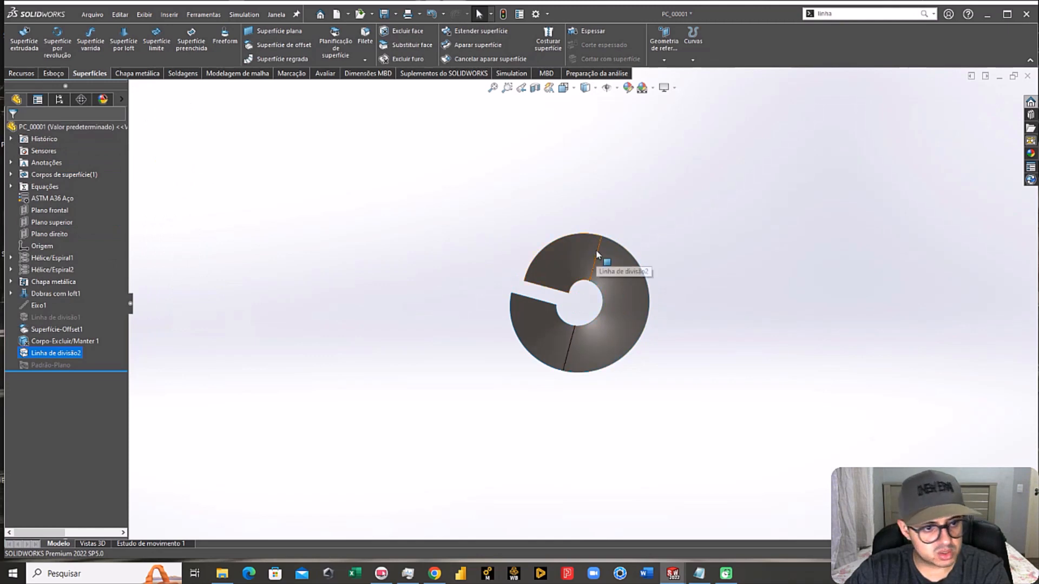
# Step: Save and close the flight part, rebuild the screw assembly, and check the split lines along the flights
pyautogui.click(416, 218)
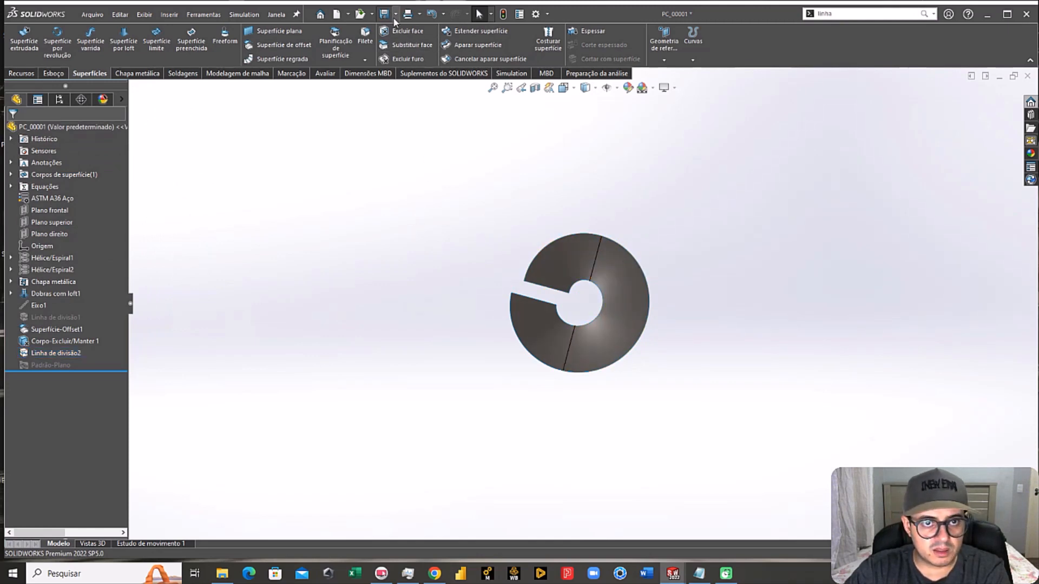
pyautogui.click(1028, 77)
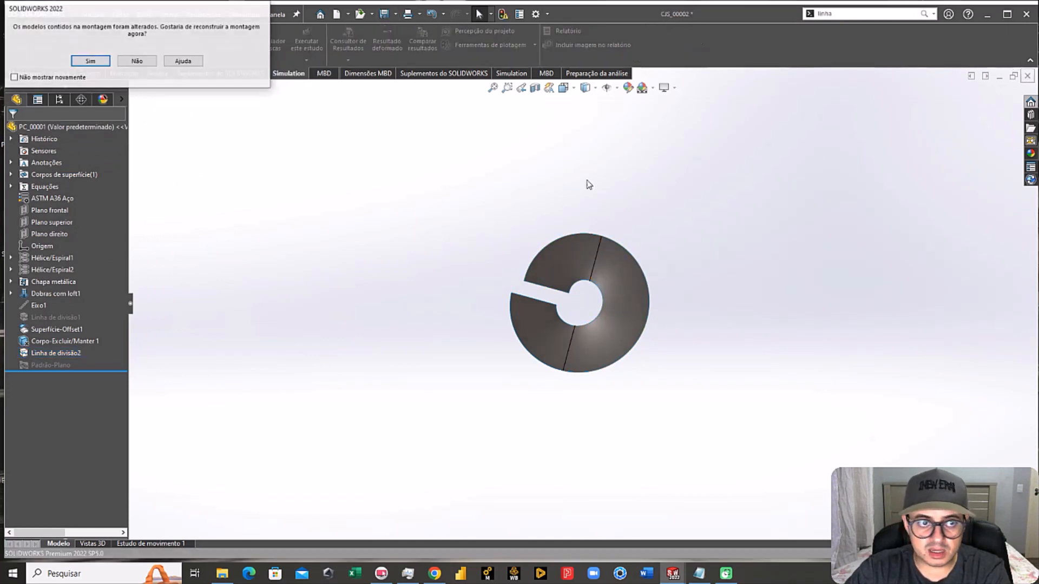
pyautogui.click(90, 64)
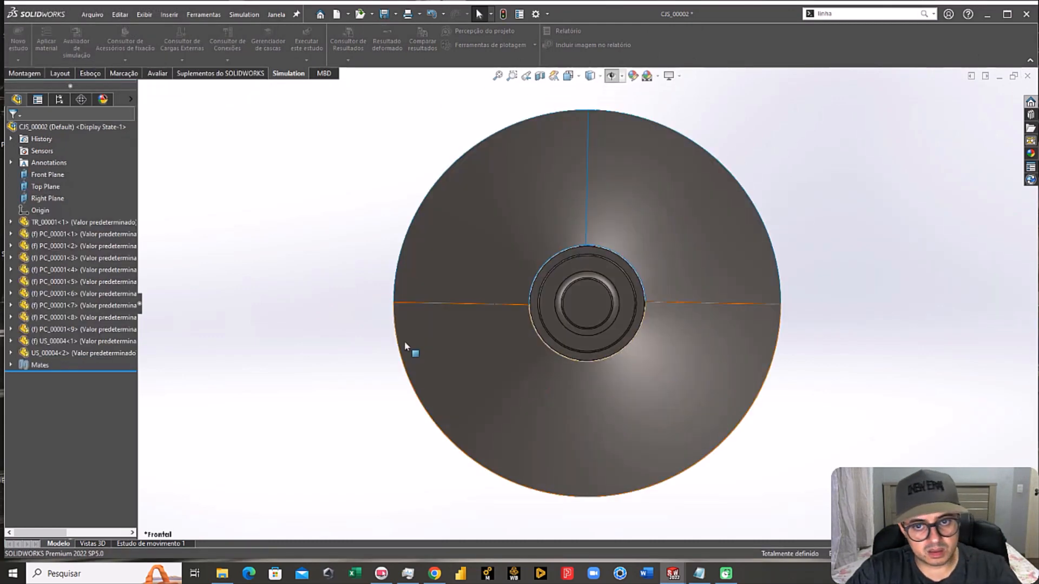
pyautogui.moveTo(874, 348); pyautogui.dragTo(858, 350, button='middle')
pyautogui.scroll(3, 859, 350)
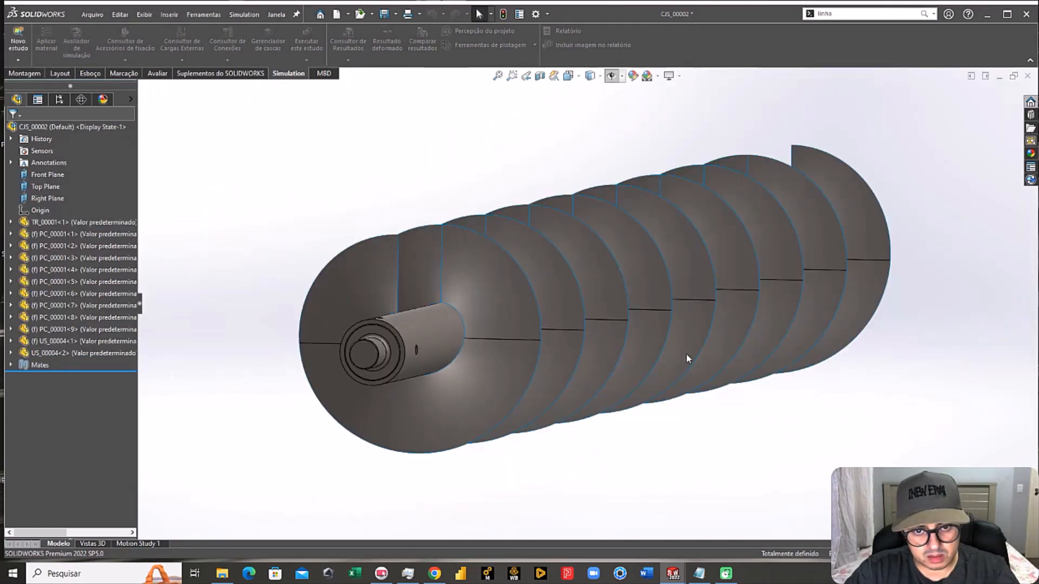
# Step: Examine the split lines along the screw flights and the drilled tube end around the shaft stub
pyautogui.moveTo(605, 357); pyautogui.dragTo(522, 386, button='middle')
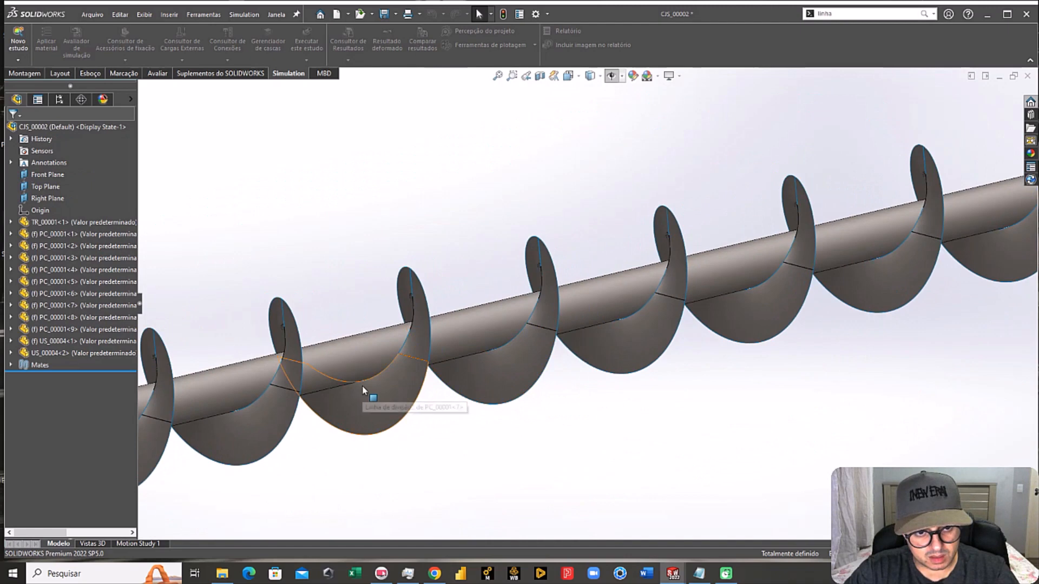
pyautogui.moveTo(364, 392); pyautogui.dragTo(698, 338, button='middle')
pyautogui.scroll(2, 538, 353)
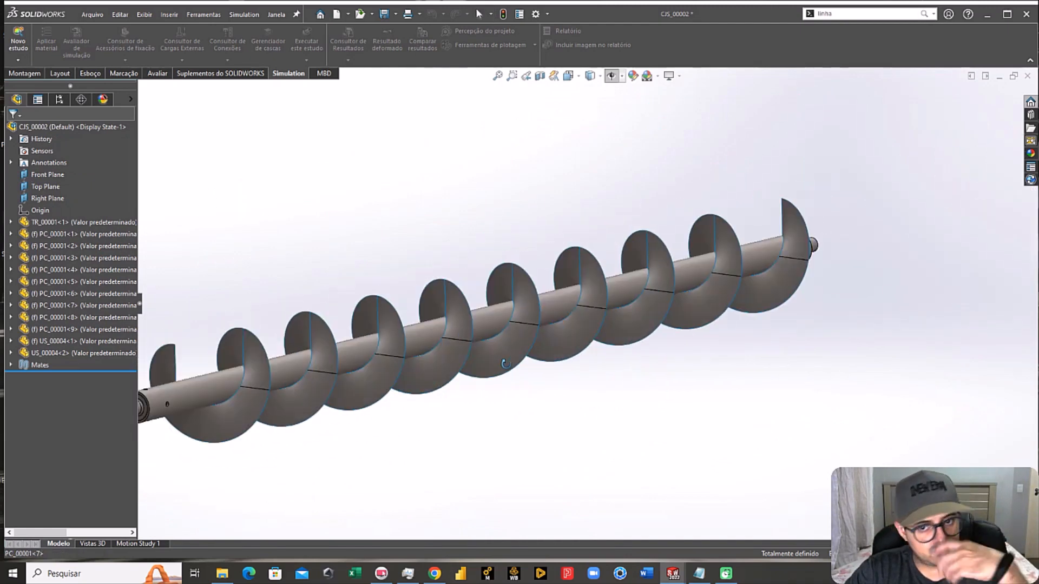
pyautogui.moveTo(819, 277); pyautogui.dragTo(762, 299, button='middle')
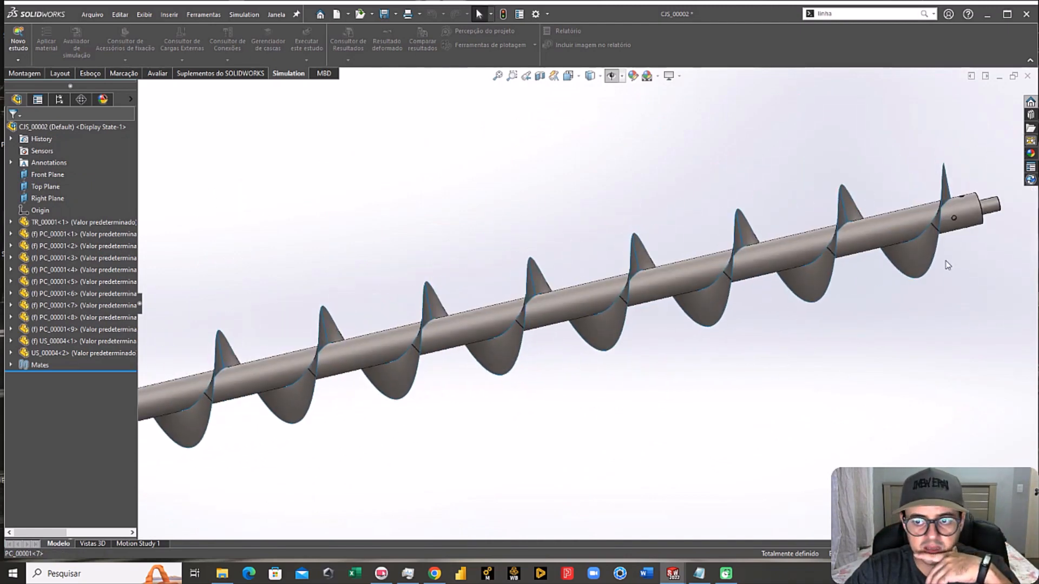
pyautogui.moveTo(944, 262); pyautogui.dragTo(761, 293, button='middle')
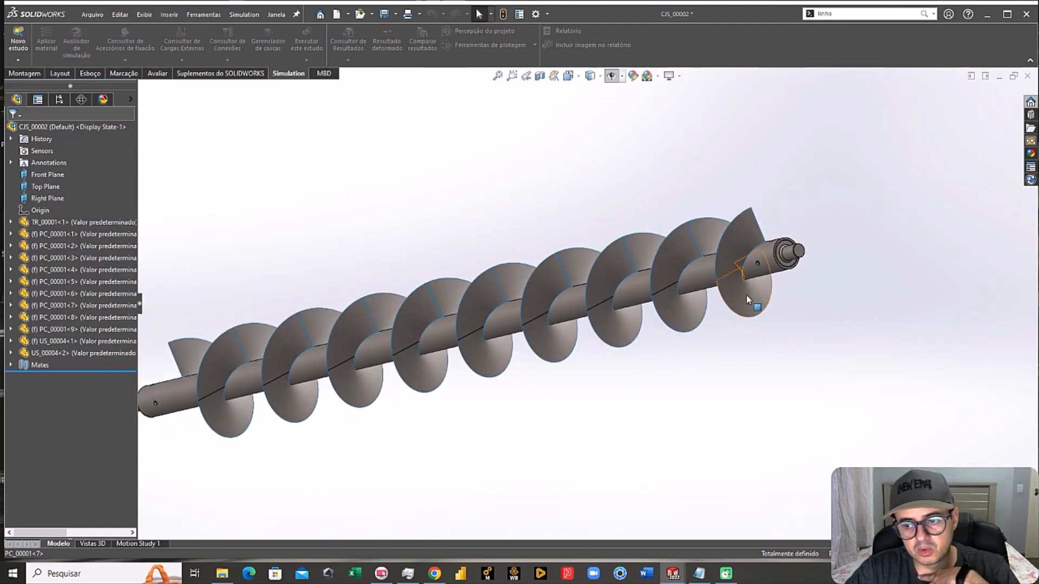
pyautogui.hotkey('ctrl', '7')
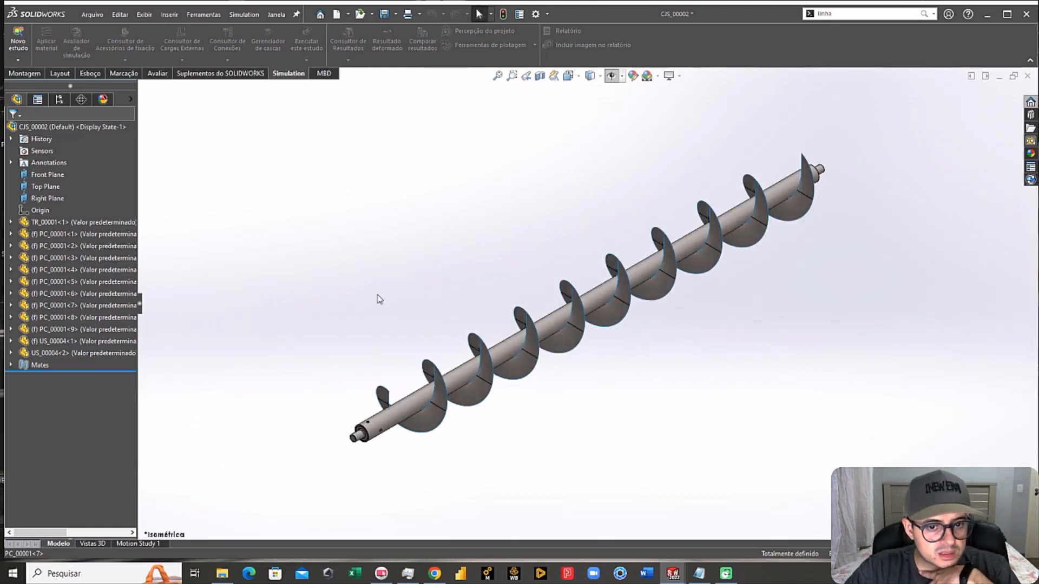
pyautogui.scroll(-8, 366, 440)
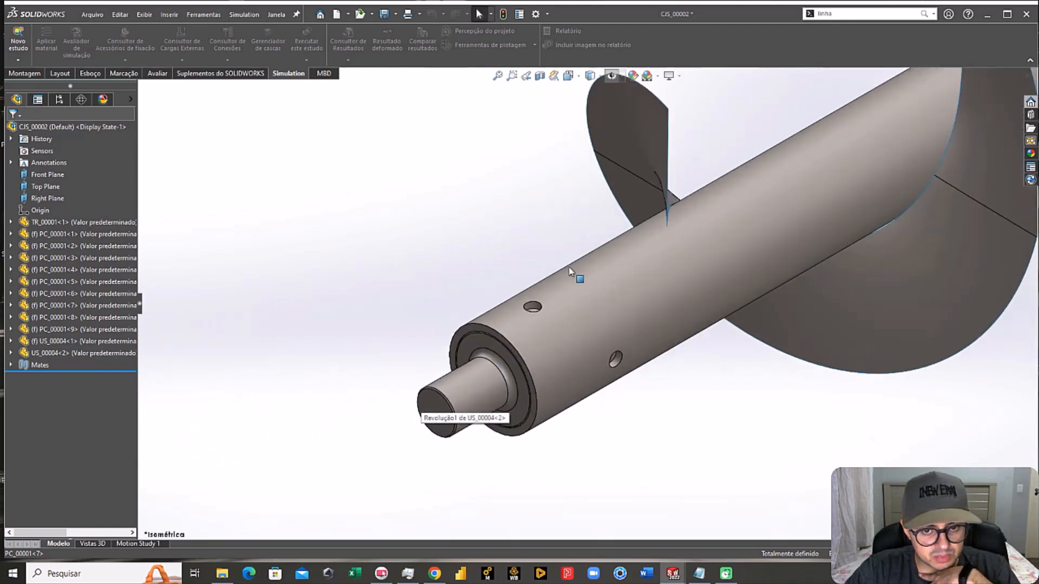
pyautogui.scroll(10, 557, 276)
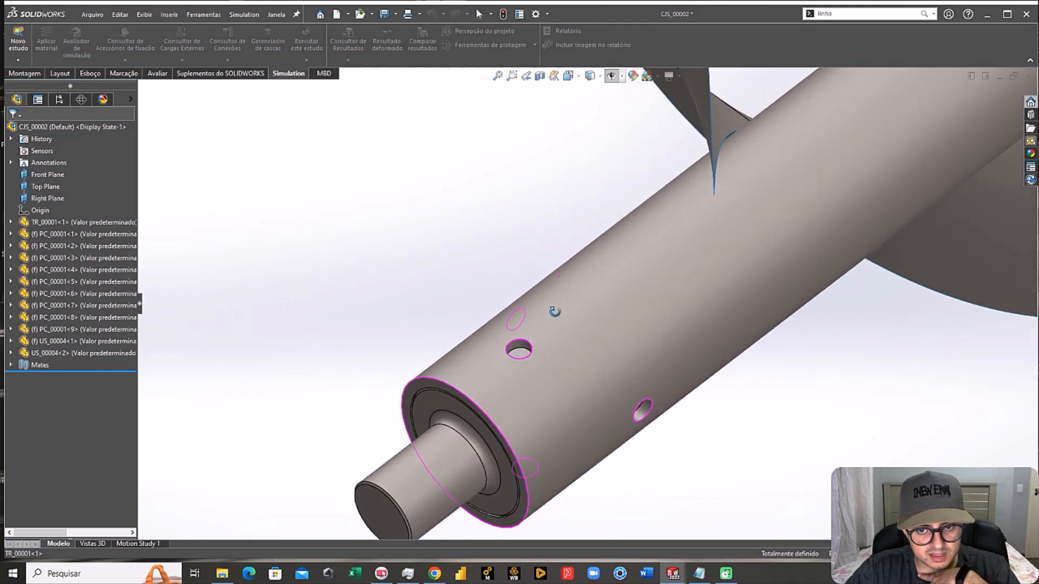
pyautogui.scroll(-6, 563, 324)
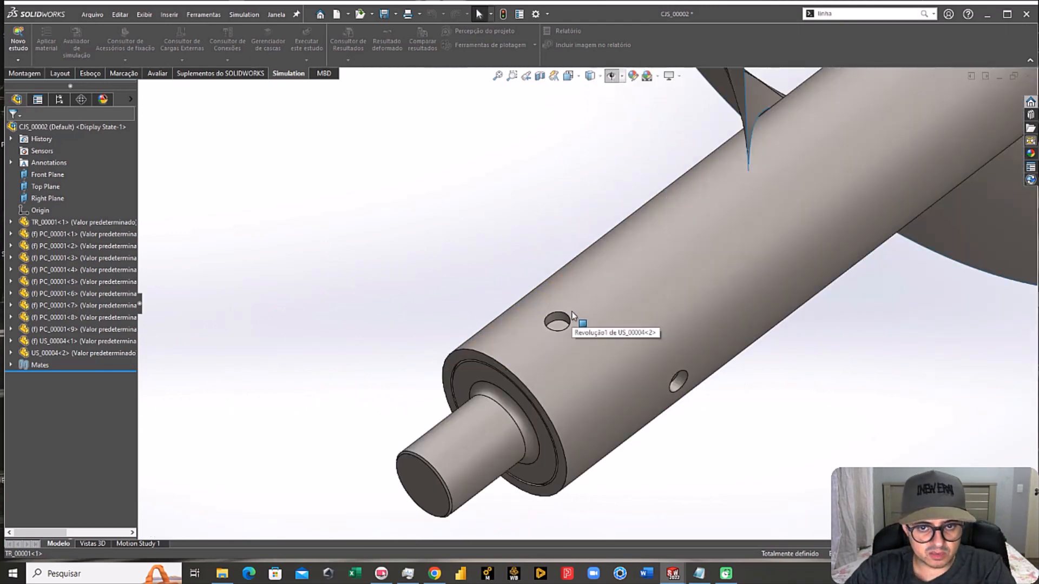
pyautogui.scroll(-4, 569, 349)
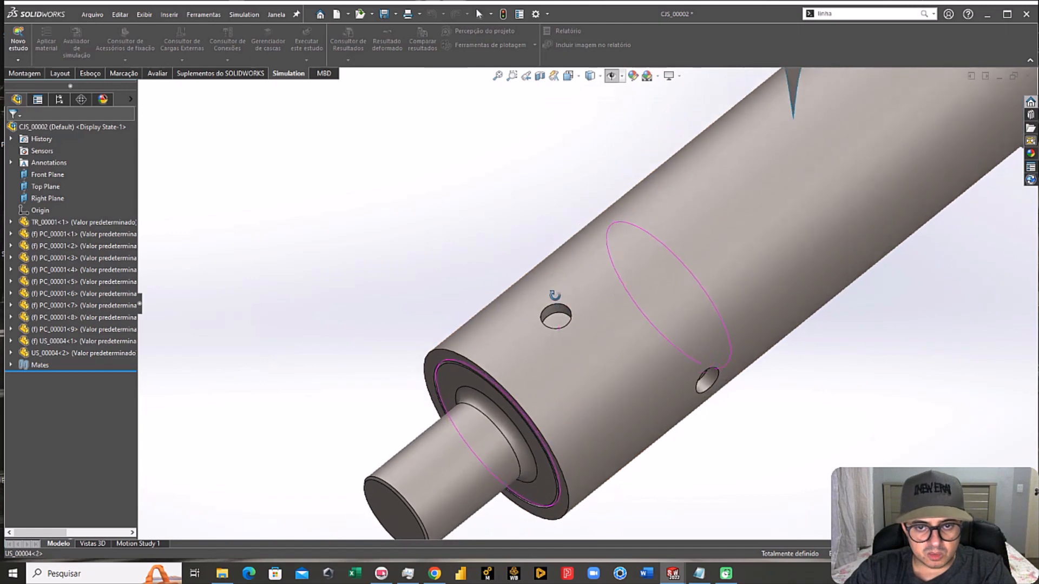
pyautogui.hotkey('ctrl', '7')
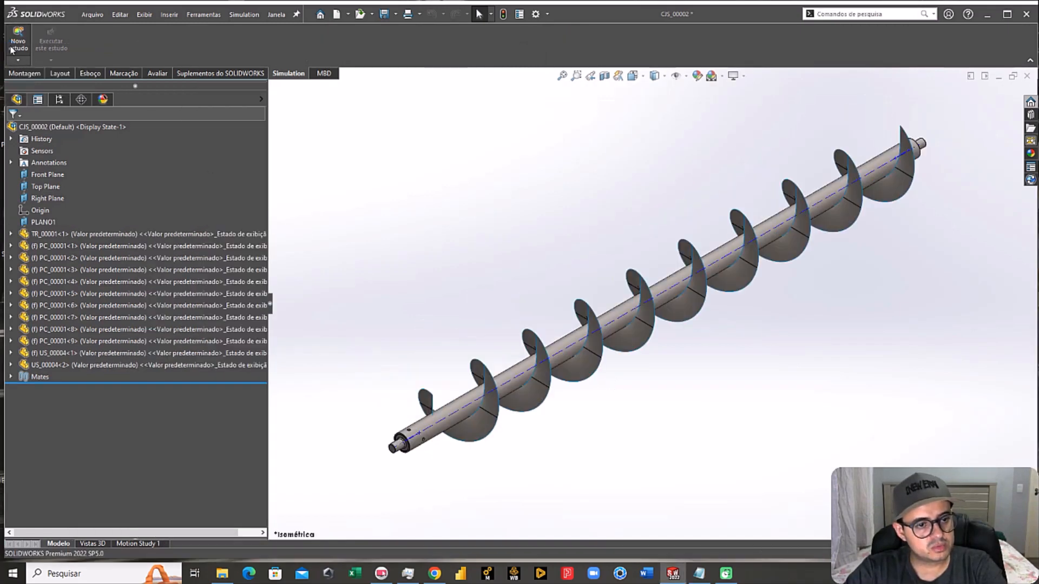
# Step: Create a new static study named Análise estática 1 and expand its list of parts
pyautogui.click(12, 49)
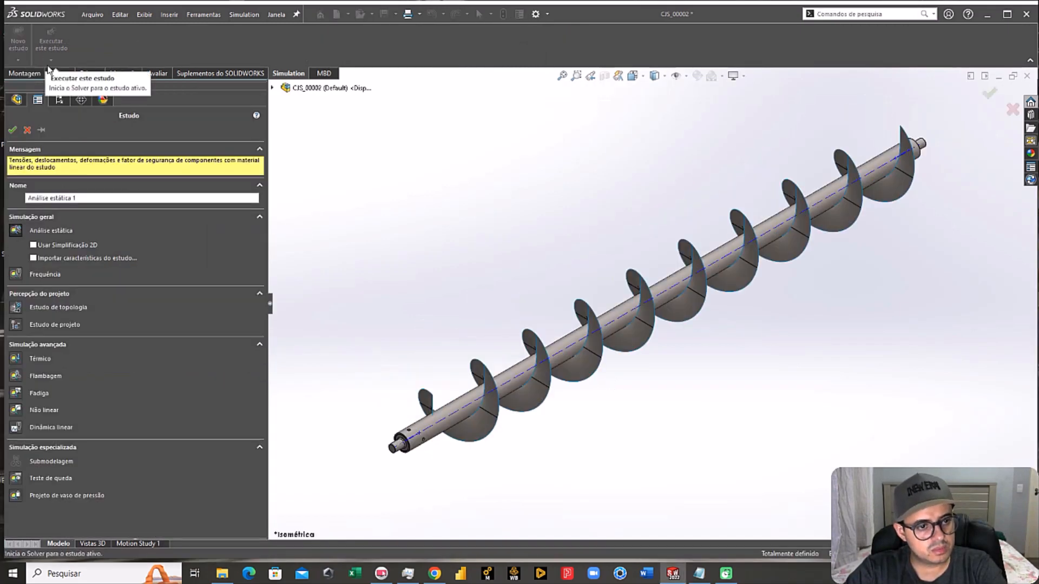
pyautogui.click(11, 131)
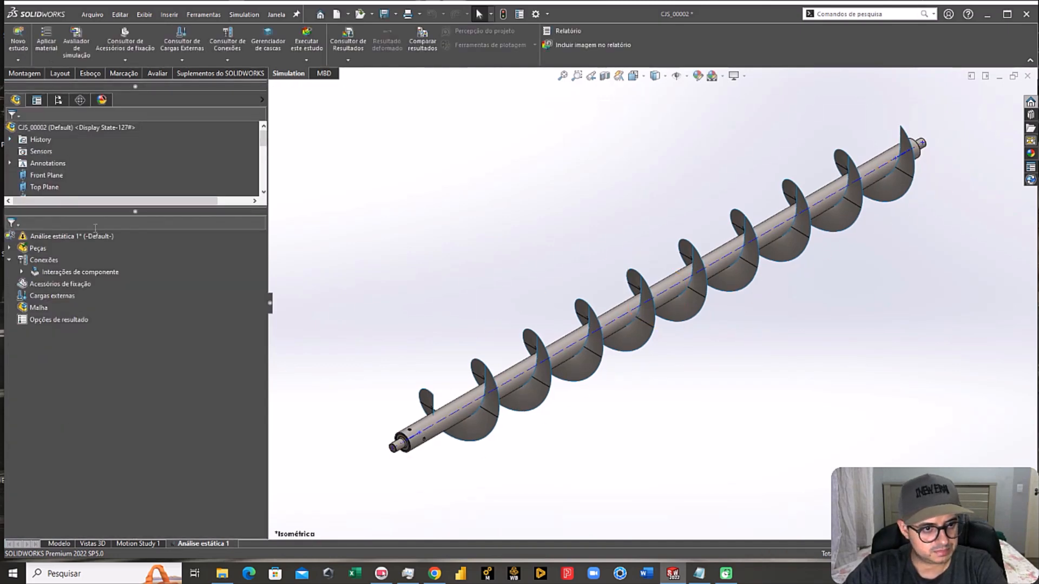
pyautogui.click(9, 247)
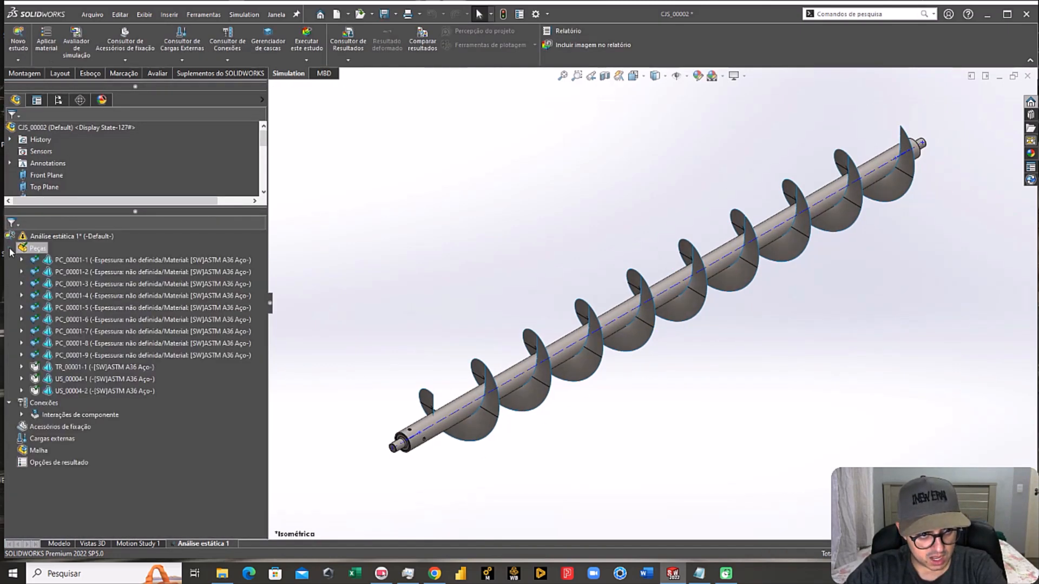
pyautogui.click(181, 260)
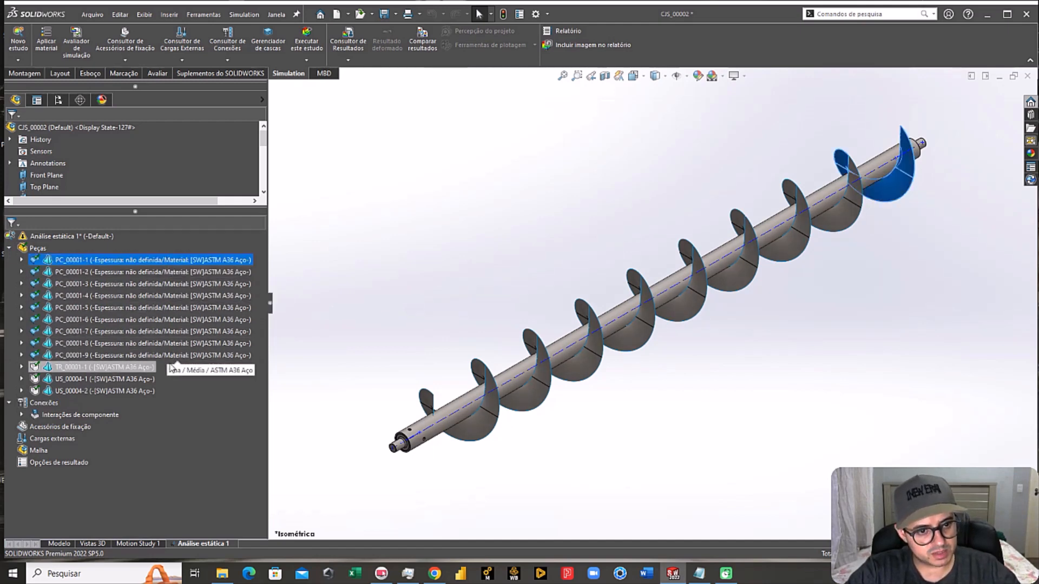
pyautogui.keyDown('shift'); pyautogui.click(172, 355); pyautogui.keyUp('shift')
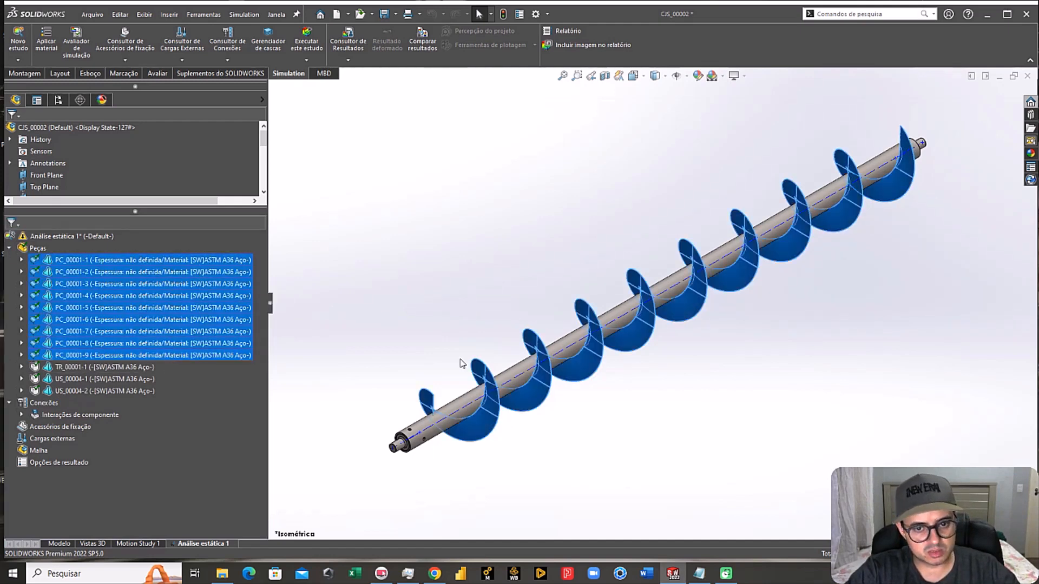
pyautogui.rightClick(173, 357)
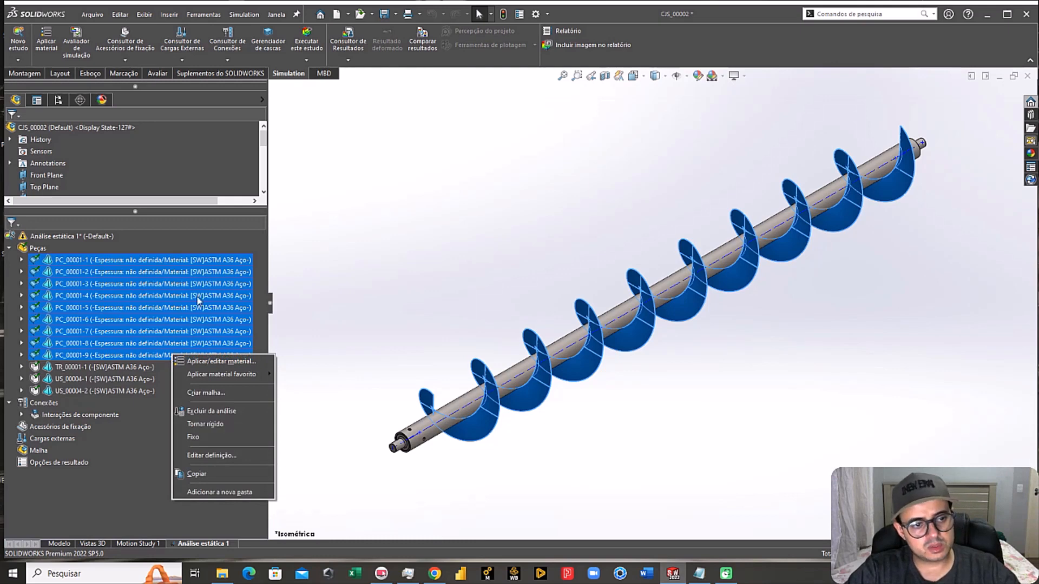
pyautogui.press('Escape')
# Step: Define all nine PC_00001 flights together as thin shells with a thickness of 4.75 mm
pyautogui.click(118, 261)
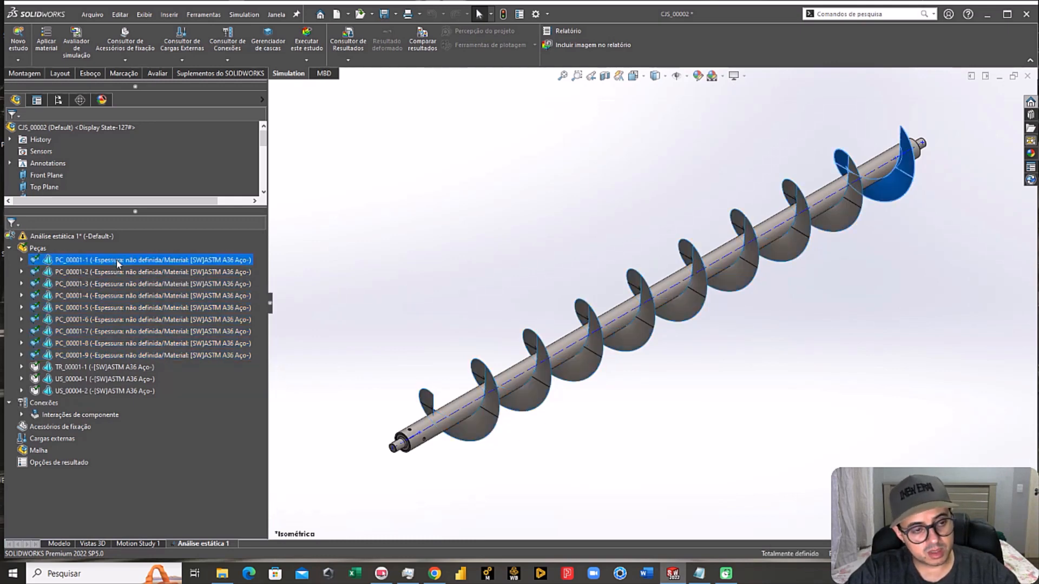
pyautogui.keyDown('shift'); pyautogui.click(163, 357); pyautogui.keyUp('shift')
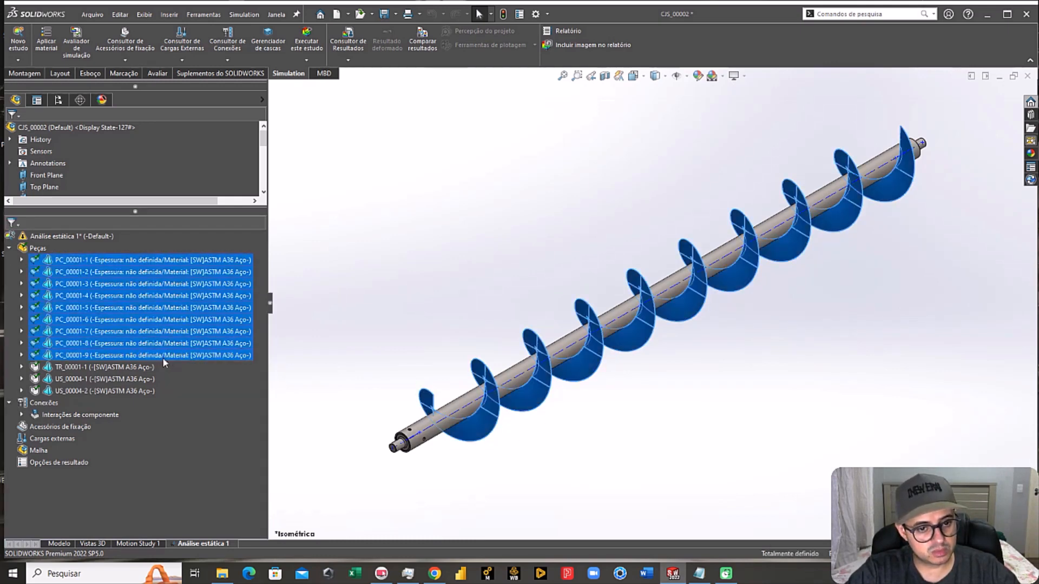
pyautogui.rightClick(165, 362)
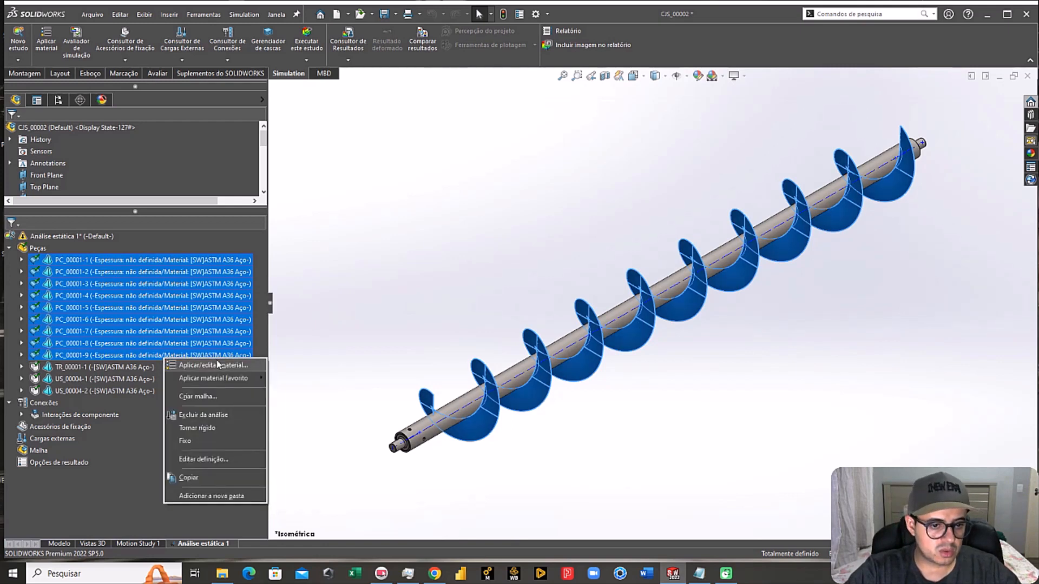
pyautogui.click(207, 463)
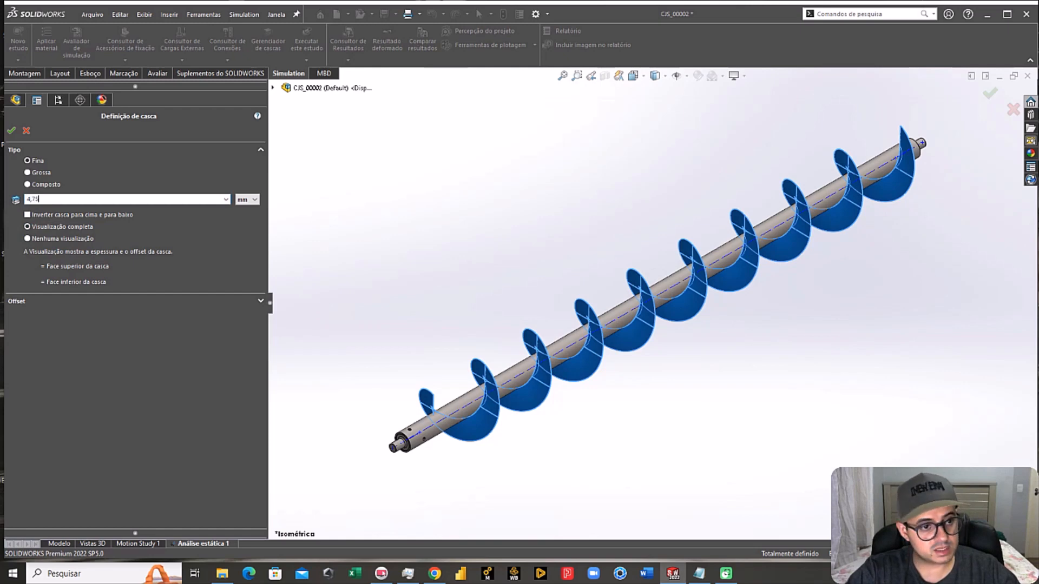
pyautogui.click(10, 131)
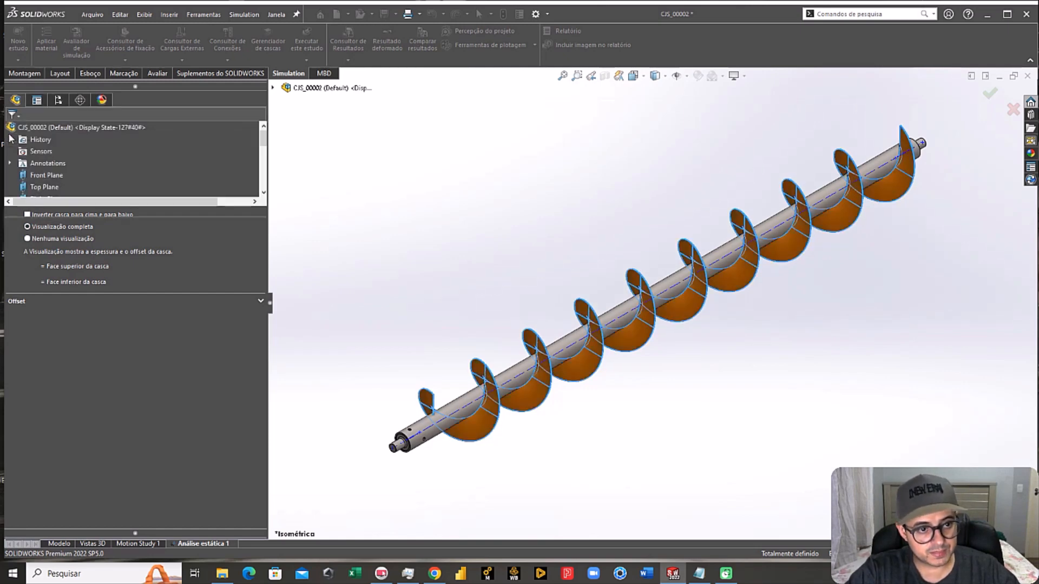
pyautogui.click(10, 250)
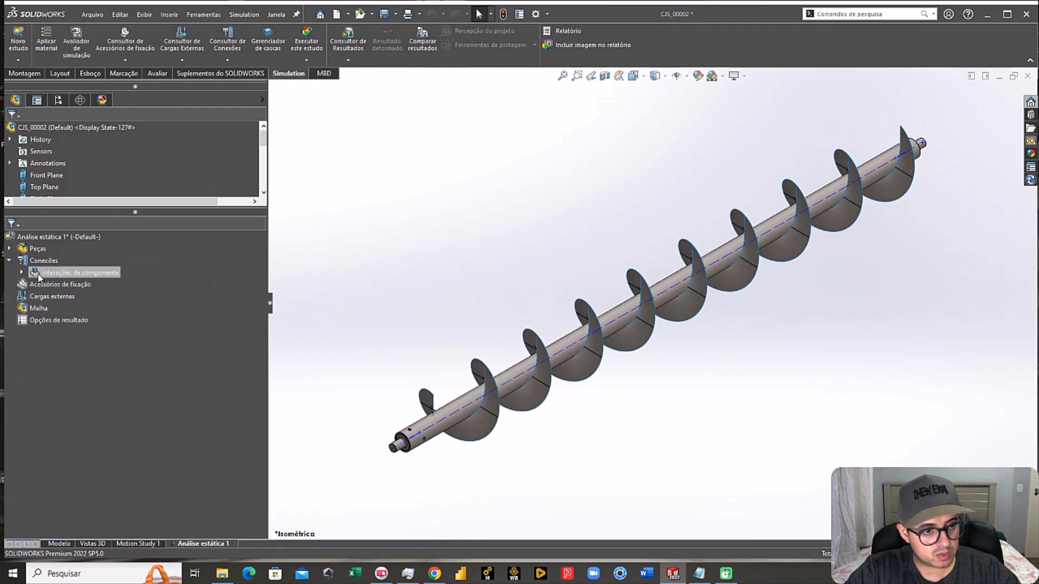
# Step: Edit the global bonded interaction to include shell edge to solid or shell face bonding, with a bonding gap range of 2 mm
pyautogui.click(22, 272)
pyautogui.rightClick(72, 284)
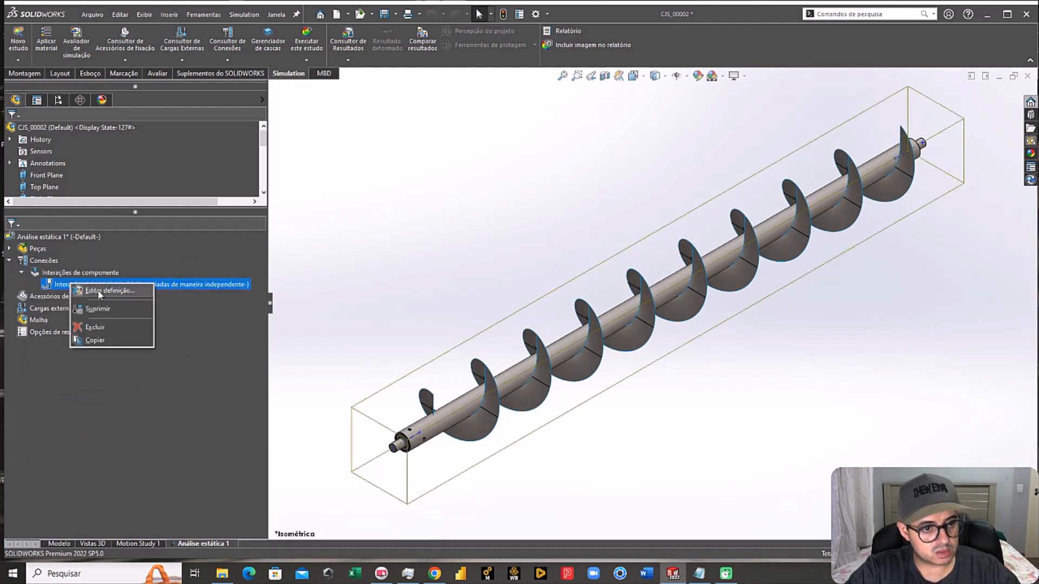
pyautogui.click(100, 293)
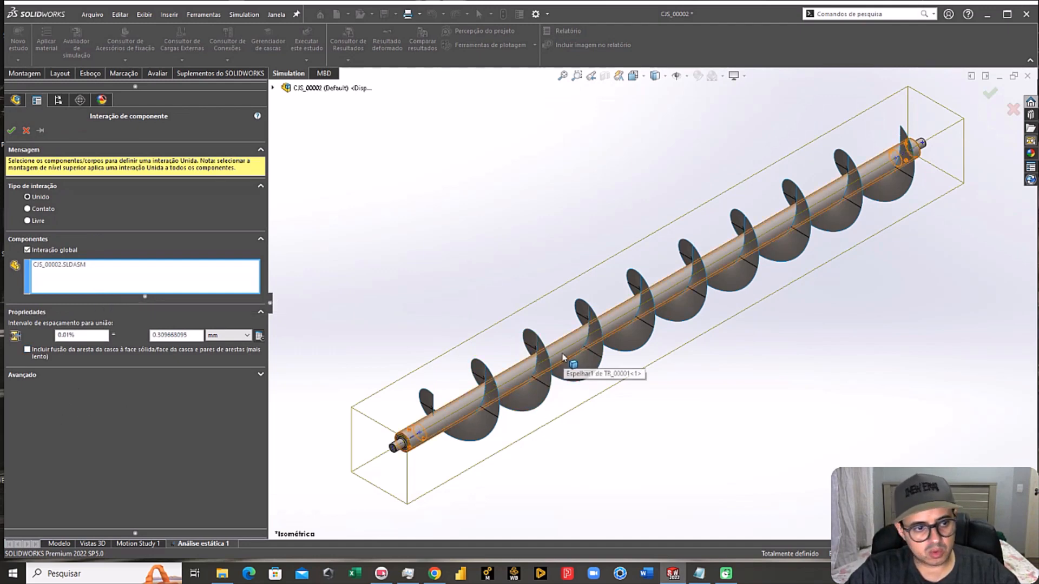
pyautogui.click(27, 350)
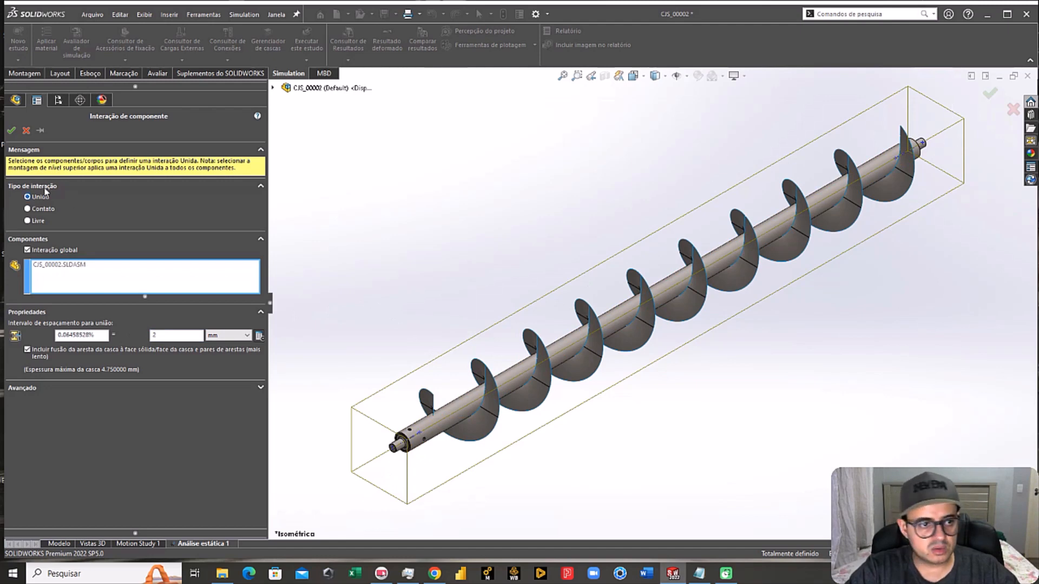
pyautogui.click(11, 131)
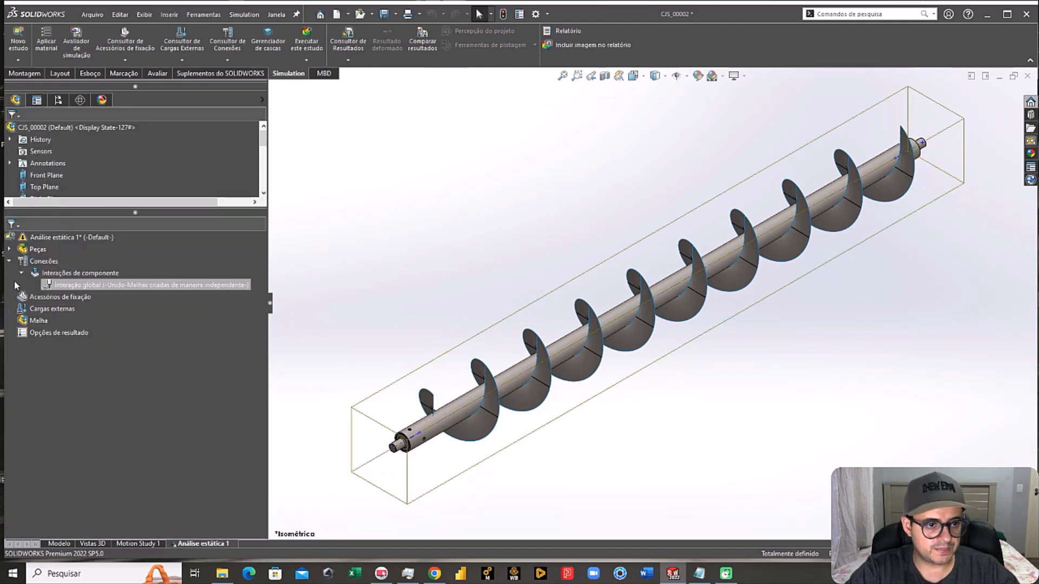
# Step: Add an immovable (no translation) fixture to the cylindrical face of the US_00004-1 shaft stub
pyautogui.rightClick(54, 286)
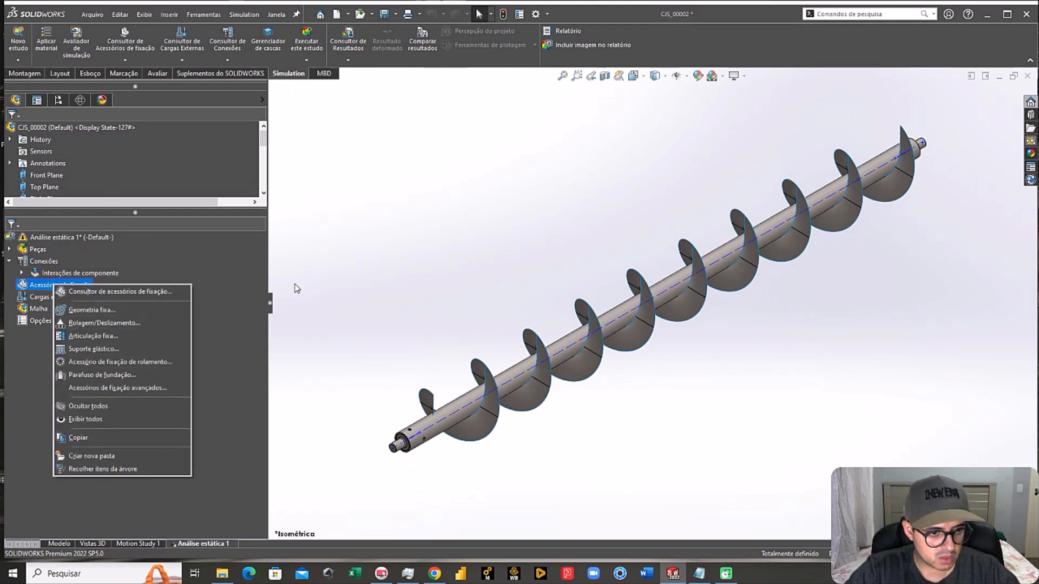
pyautogui.click(132, 314)
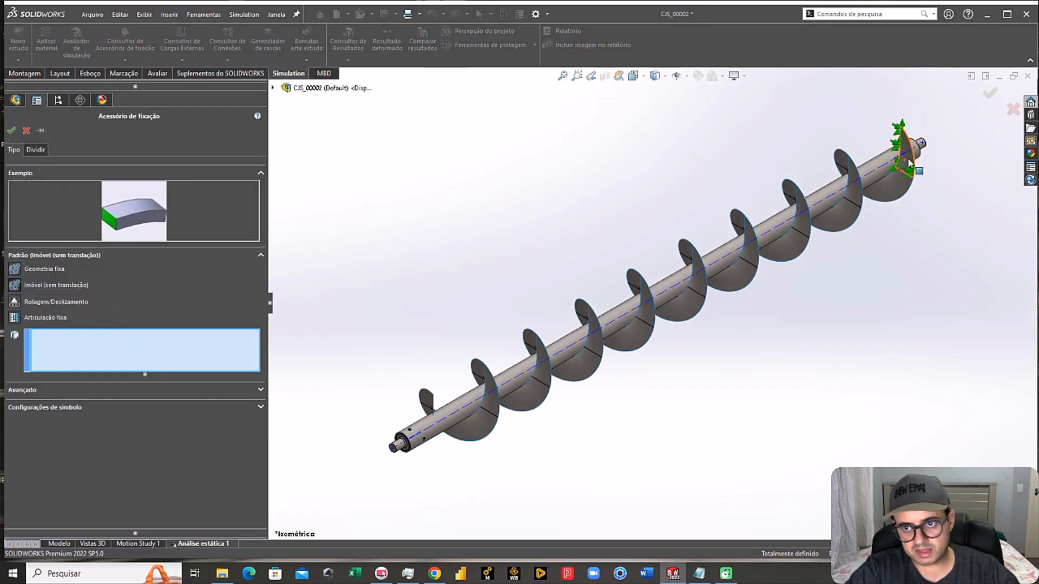
pyautogui.scroll(-5, 914, 159)
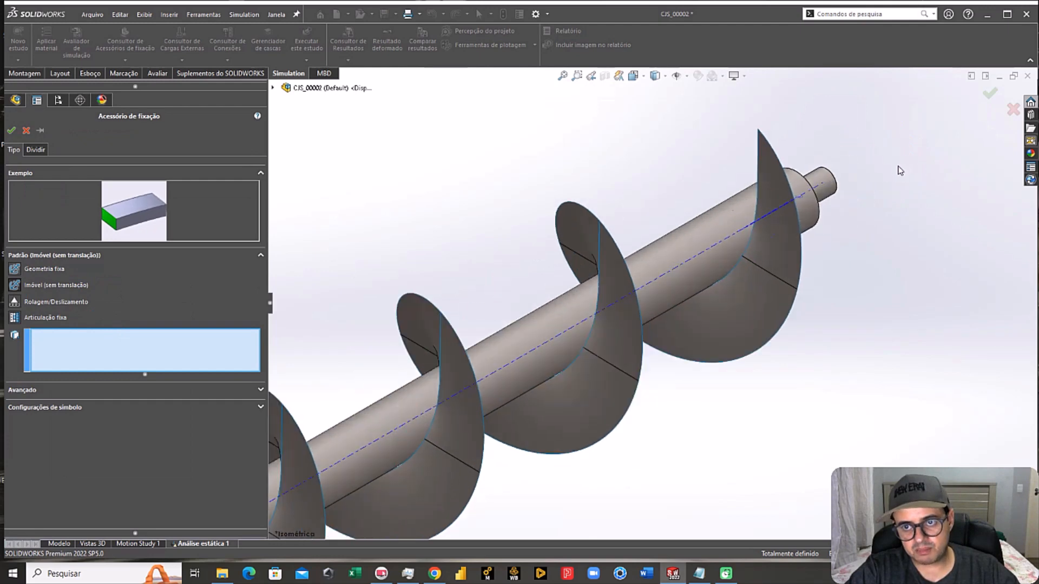
pyautogui.click(828, 187)
pyautogui.scroll(6, 799, 285)
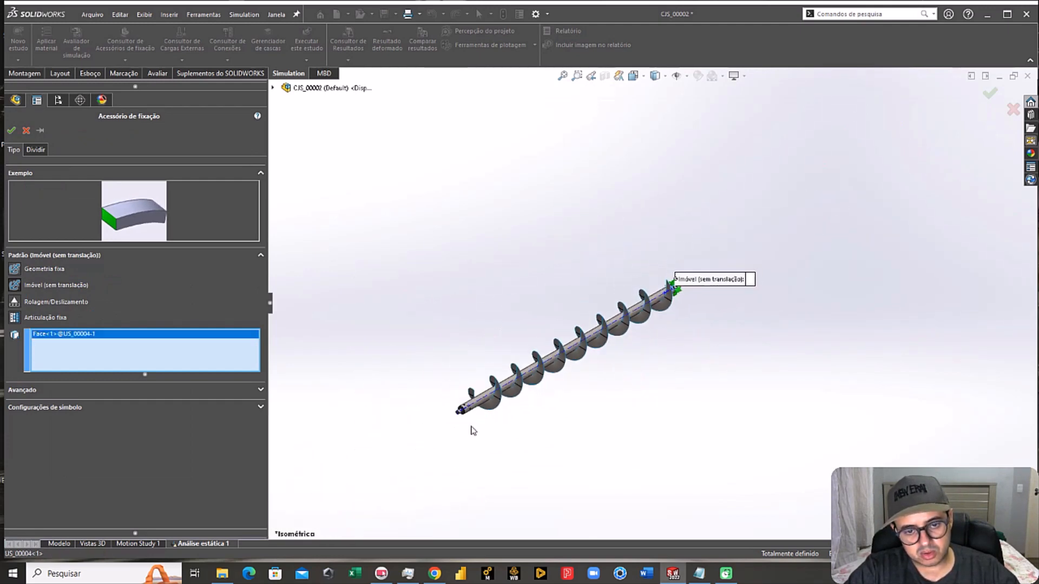
pyautogui.scroll(-5, 690, 278)
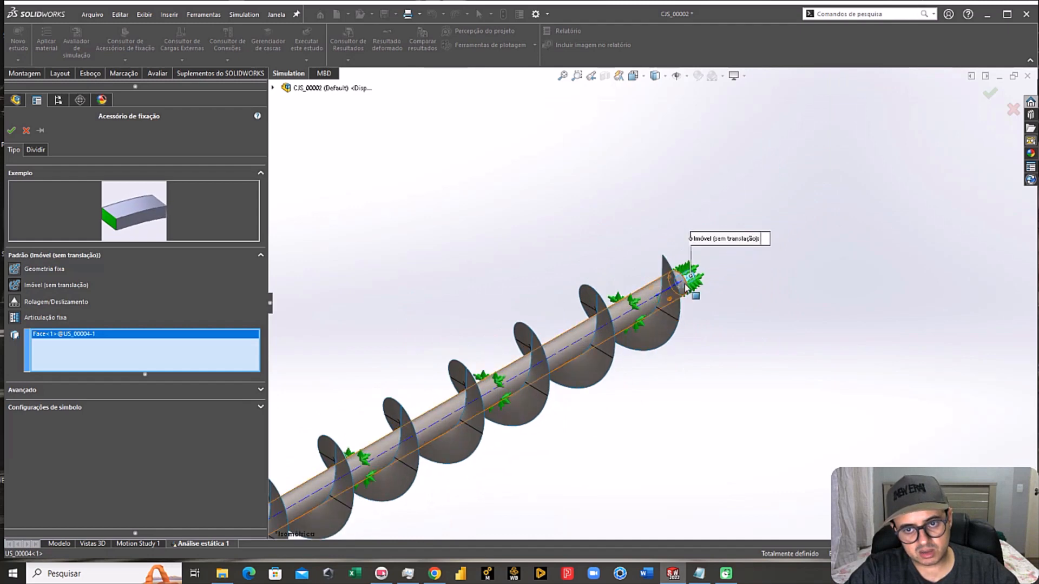
pyautogui.scroll(5, 689, 278)
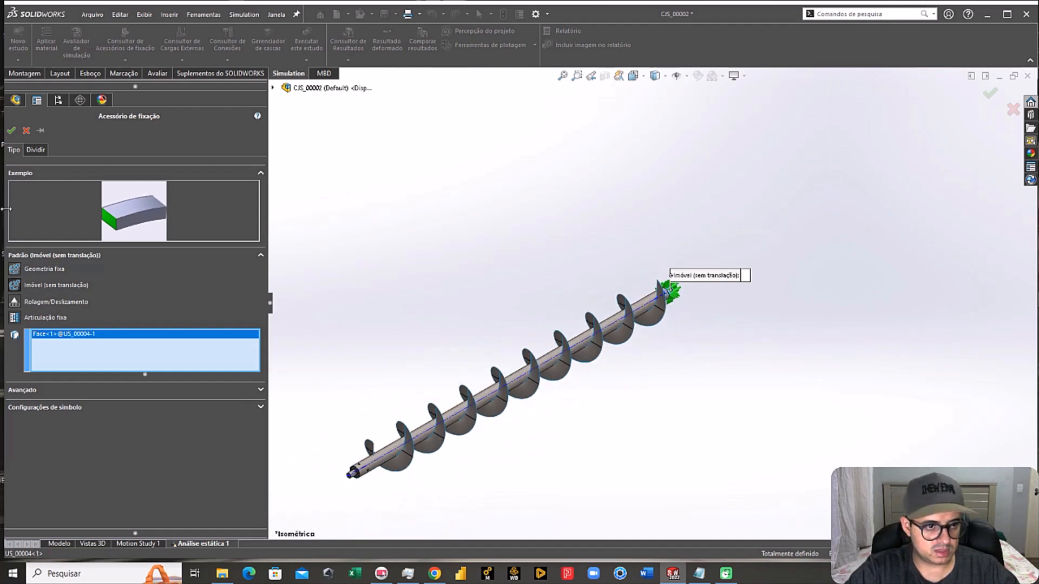
pyautogui.click(11, 130)
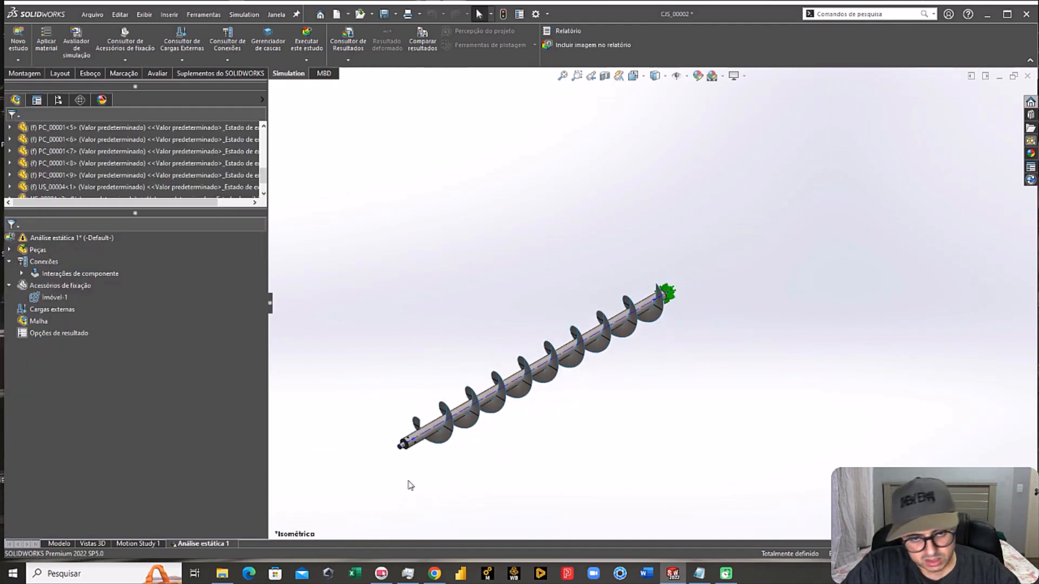
pyautogui.press('f')
pyautogui.scroll(-3, 467, 376)
pyautogui.scroll(4, 467, 376)
pyautogui.moveTo(496, 372); pyautogui.dragTo(621, 371, button='middle')
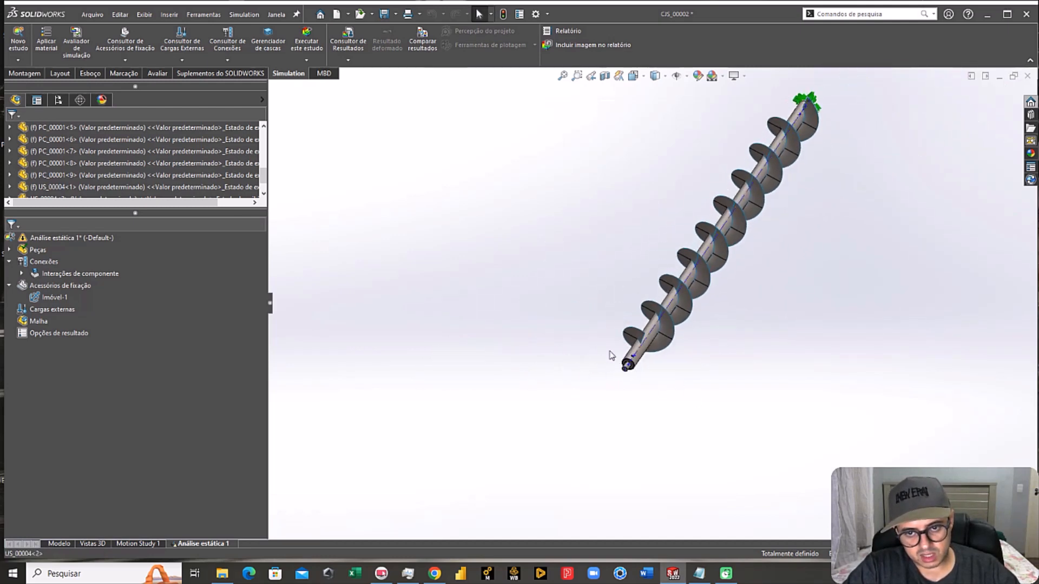
pyautogui.hotkey('ctrl', '7')
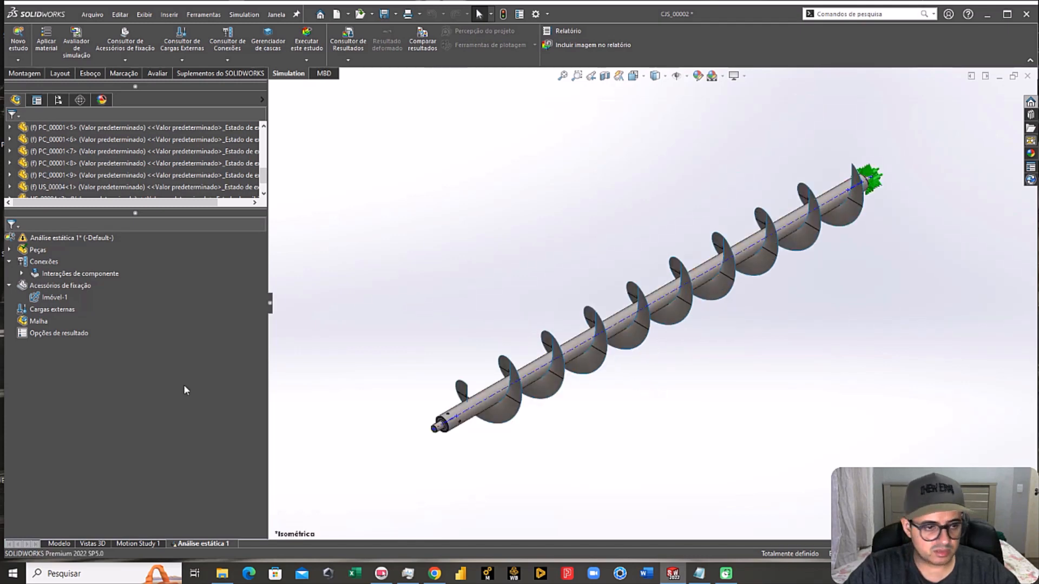
# Step: Add a fixed hinge fixture to the large cylindrical face of the US_00004-2 shaft stub inside the tube
pyautogui.rightClick(48, 290)
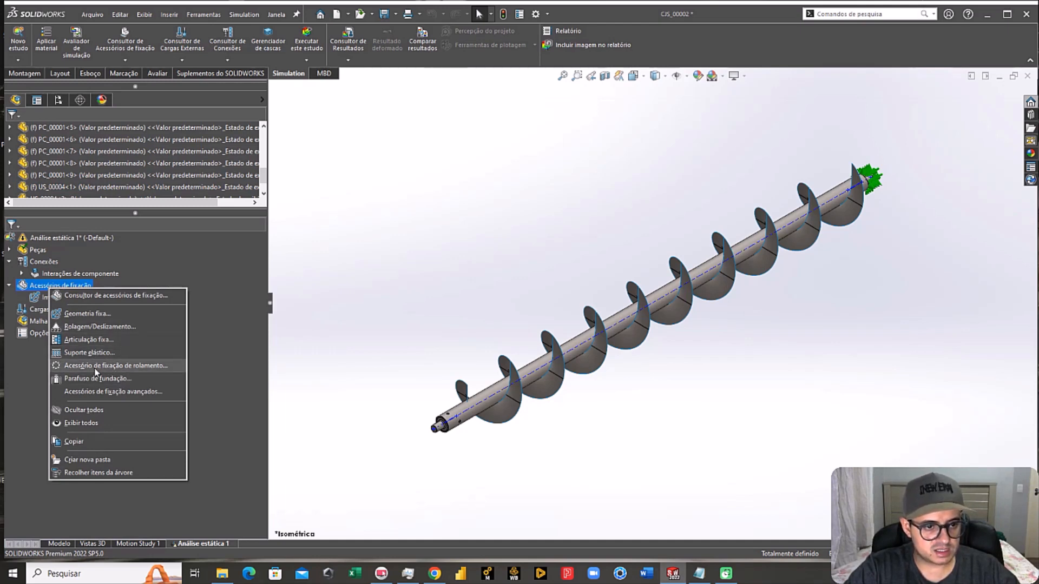
pyautogui.click(90, 341)
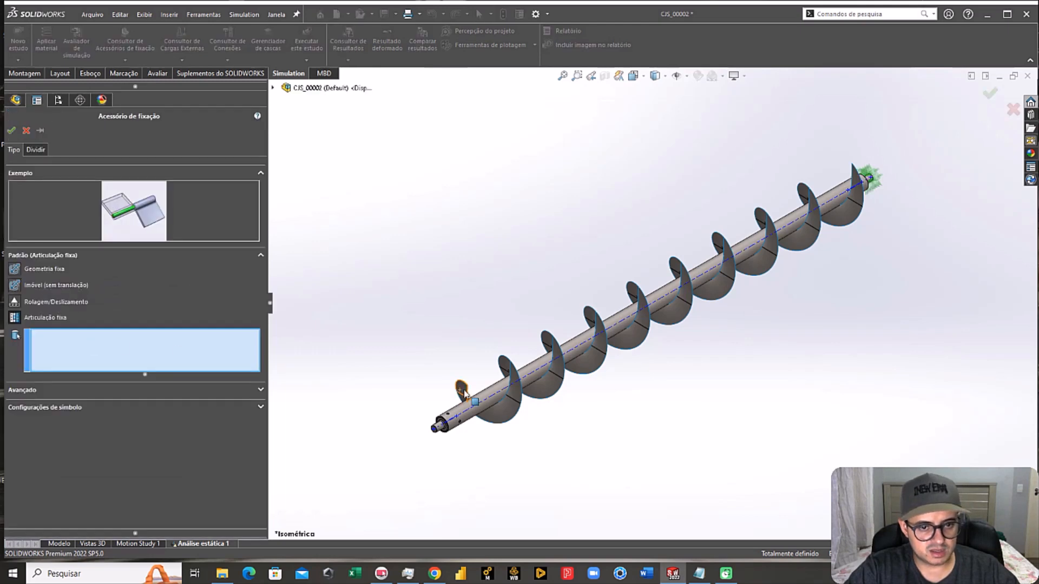
pyautogui.scroll(-10, 543, 322)
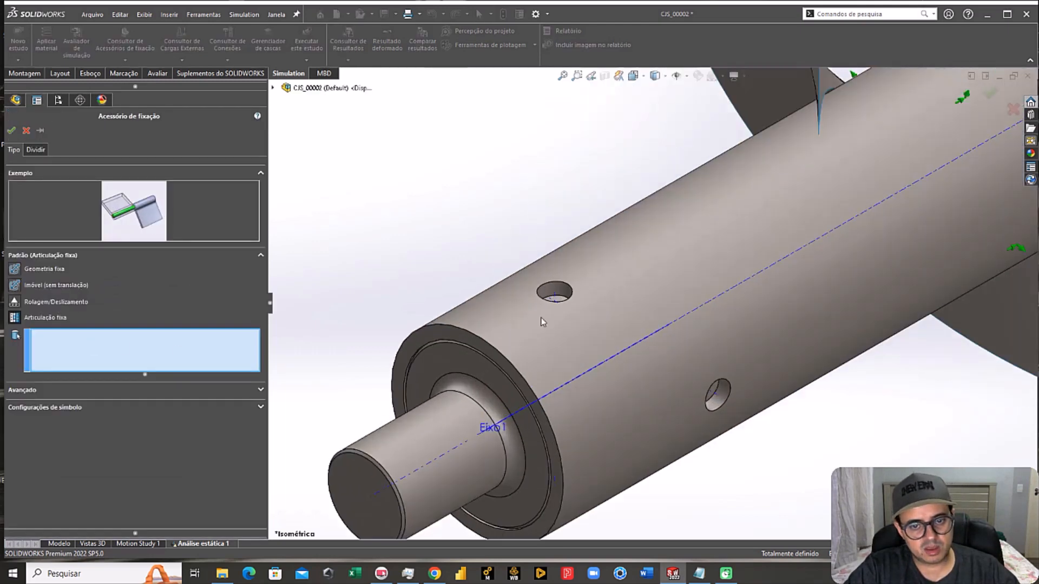
pyautogui.moveTo(543, 322); pyautogui.dragTo(589, 443, button='middle')
pyautogui.hotkey('ctrl', '7')
pyautogui.scroll(-4, 401, 432)
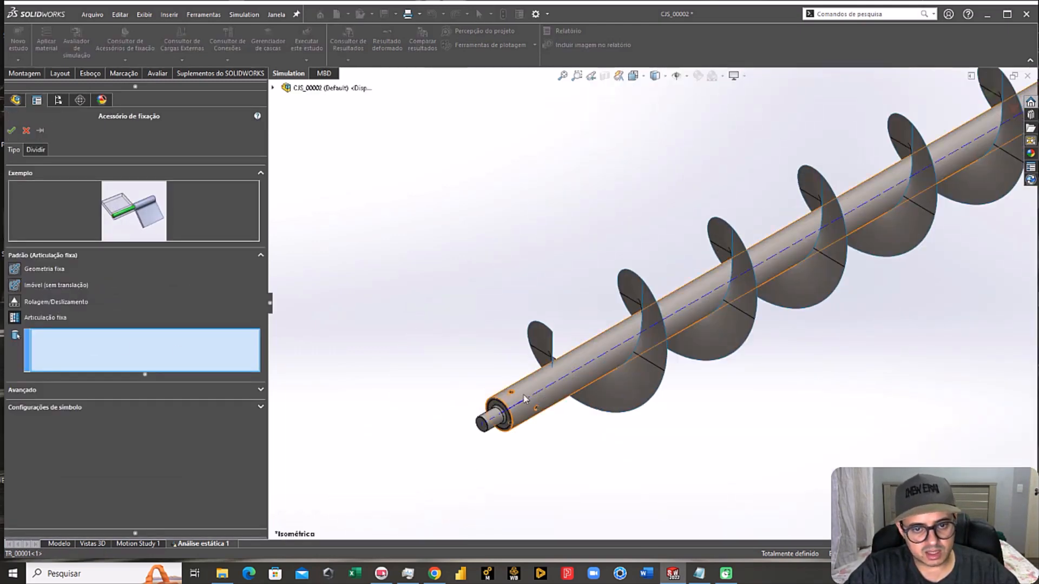
pyautogui.scroll(-6, 524, 398)
pyautogui.click(550, 319)
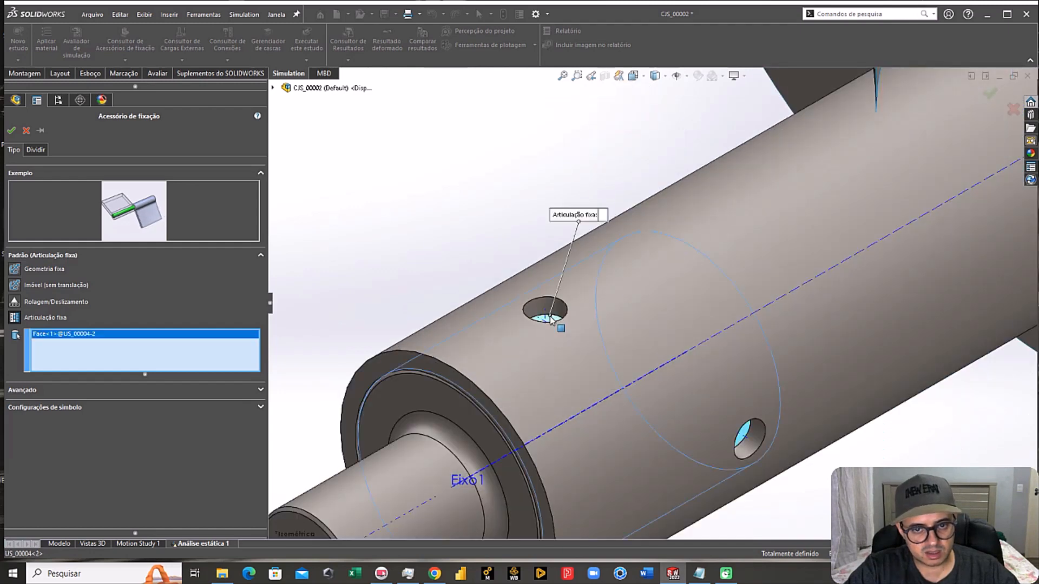
pyautogui.scroll(6, 550, 319)
pyautogui.click(11, 130)
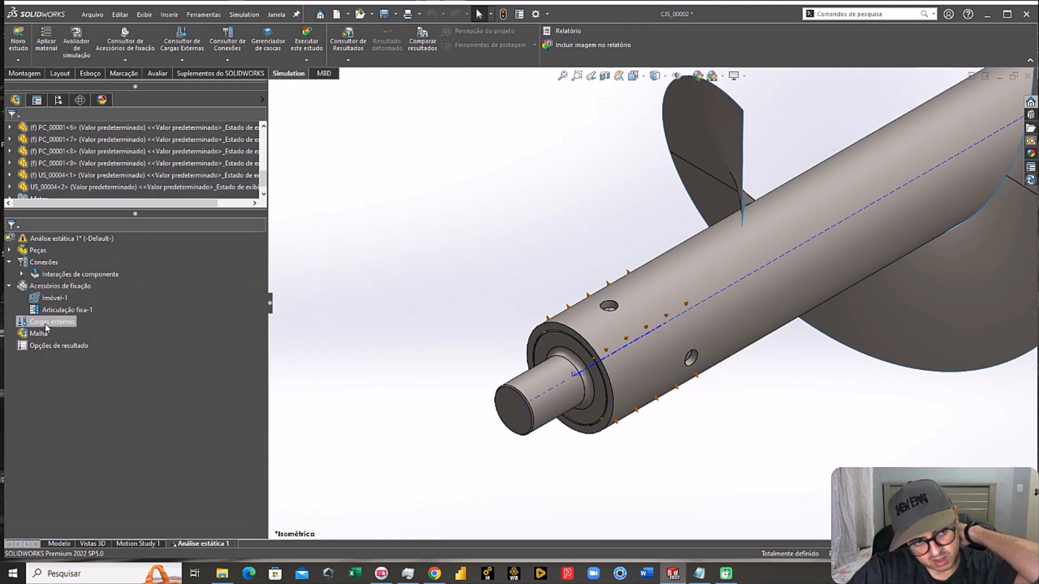
# Step: Isolate the US_00004-2 shaft stub and highlight its fixed hinge fixture to check the constrained face
pyautogui.rightClick(51, 320)
pyautogui.click(309, 241)
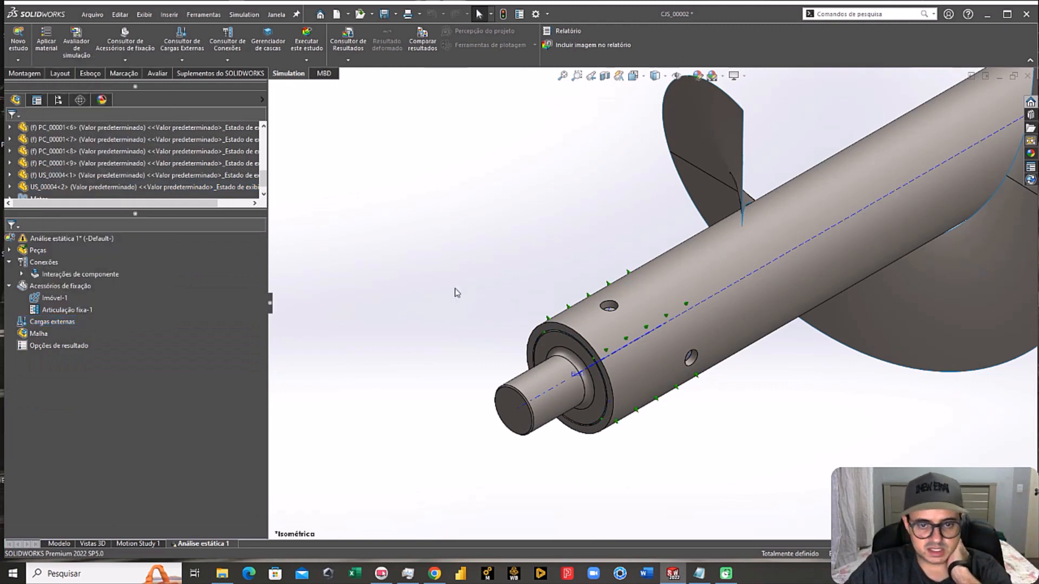
pyautogui.rightClick(540, 380)
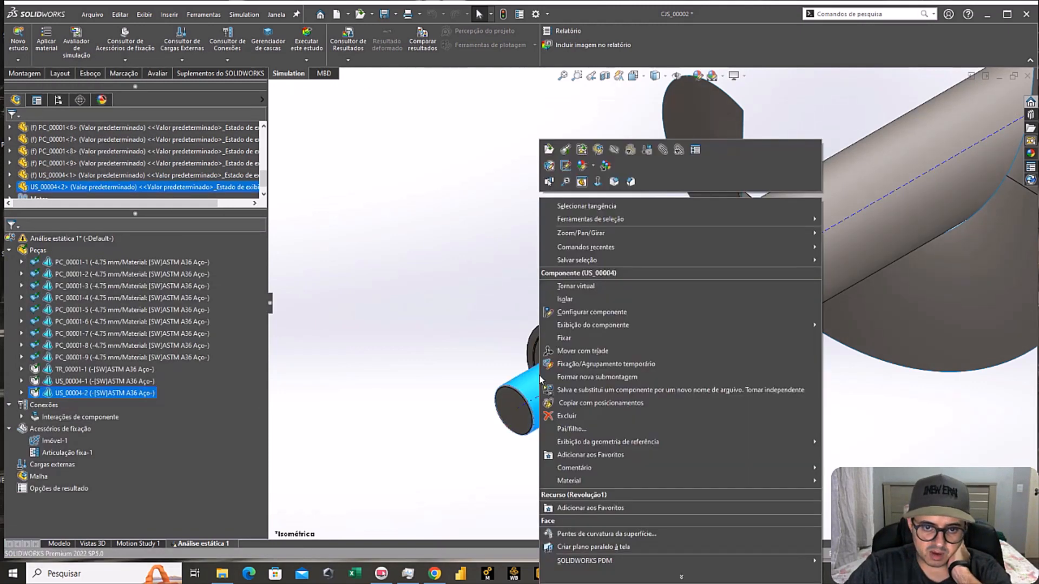
pyautogui.click(565, 299)
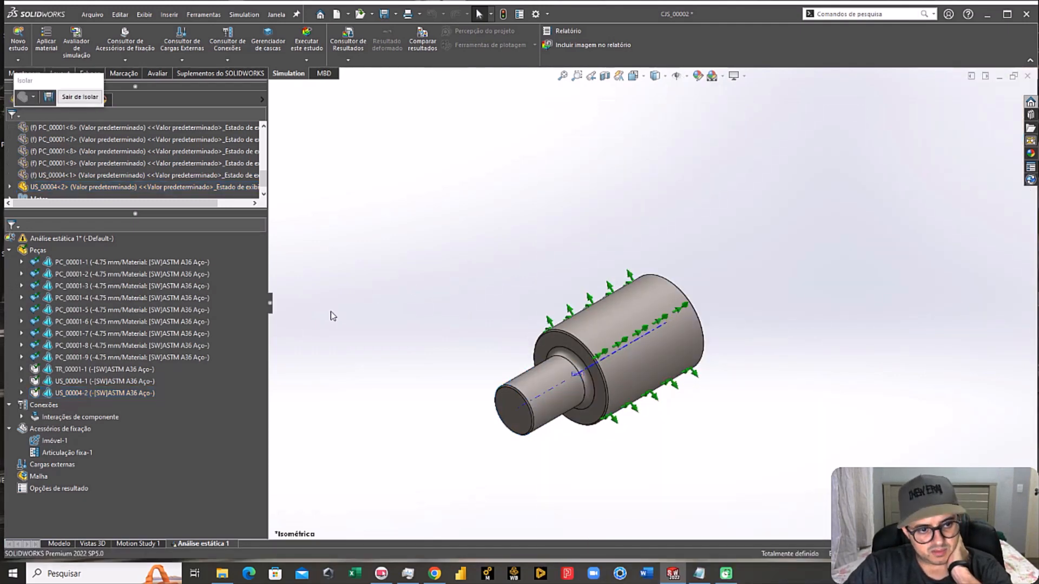
pyautogui.click(9, 249)
pyautogui.click(64, 309)
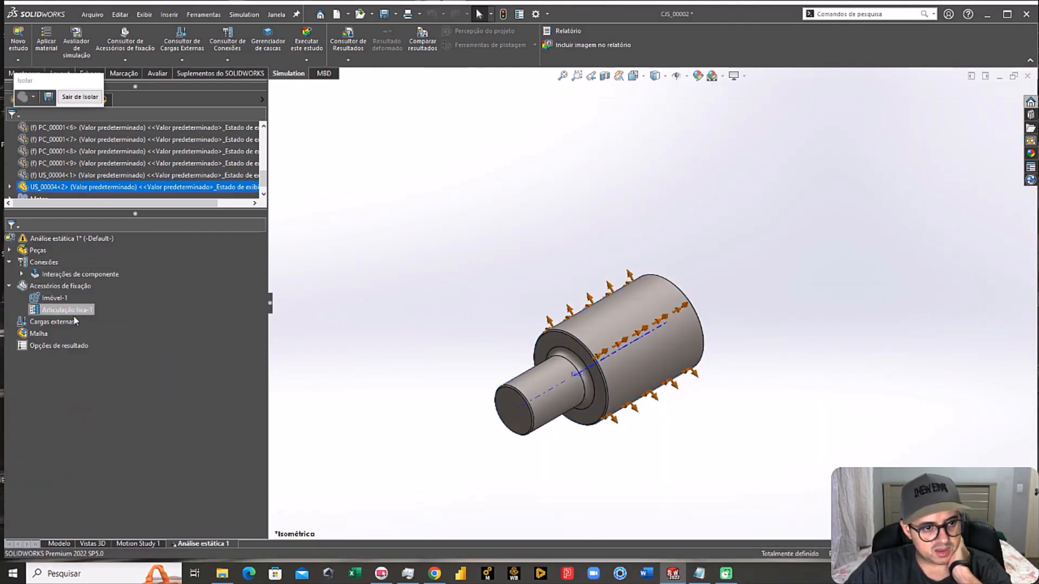
# Step: Apply a 350 N.m torque to the small cylindrical journal face of US_00004-2 about its axis Eixo1
pyautogui.rightClick(43, 323)
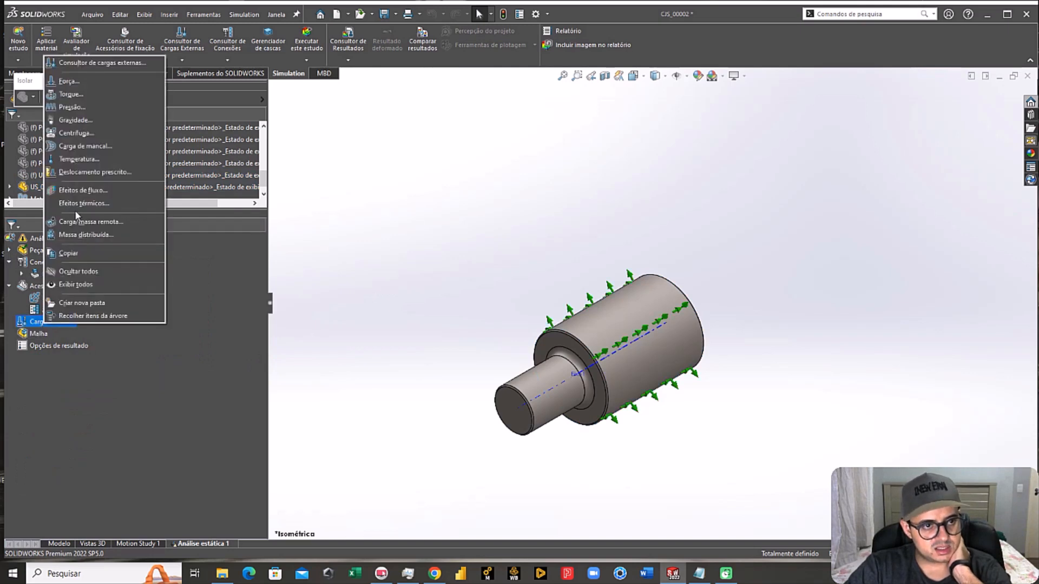
pyautogui.click(65, 82)
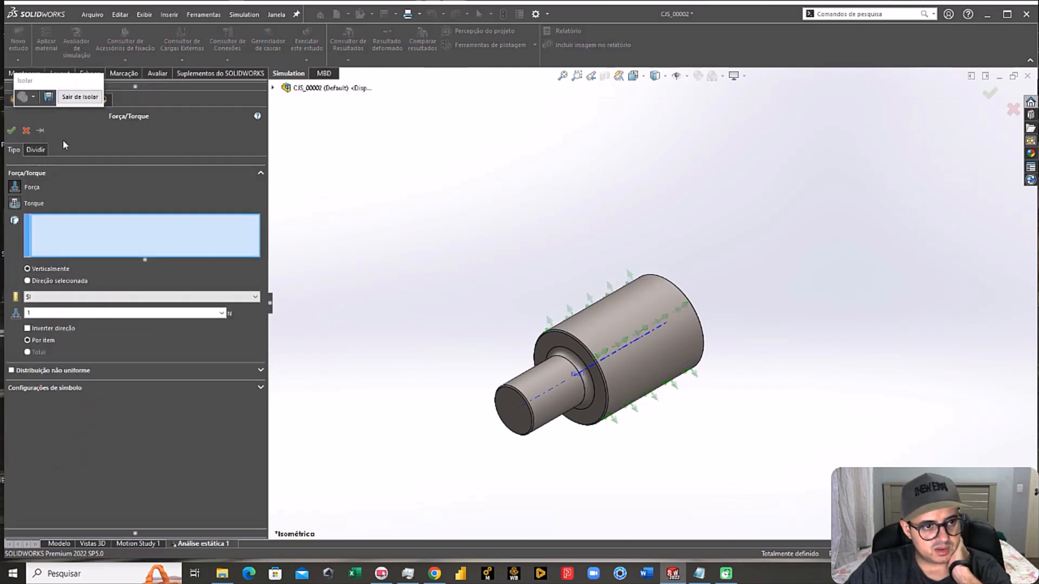
pyautogui.click(11, 206)
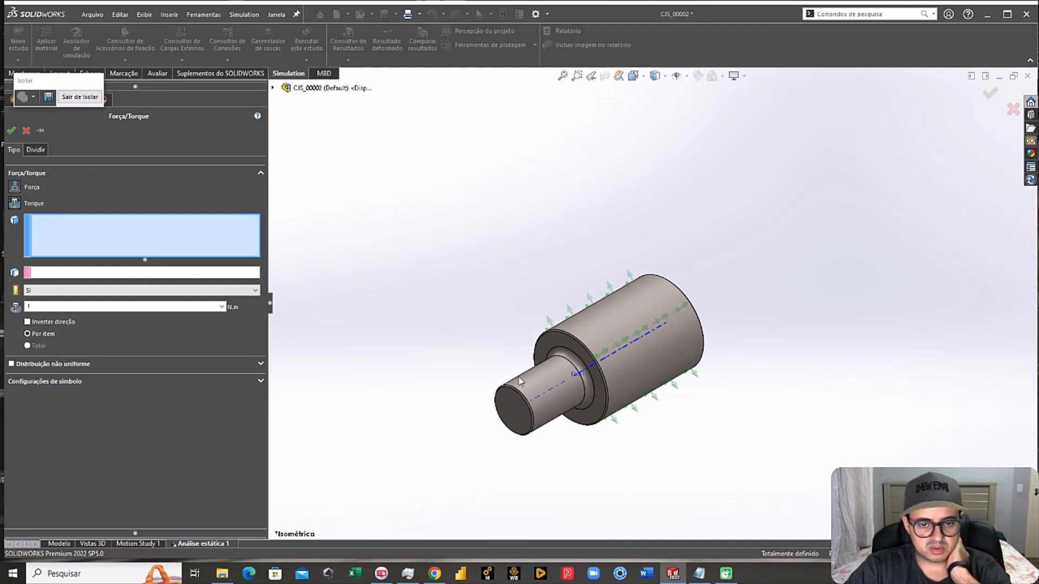
pyautogui.click(548, 374)
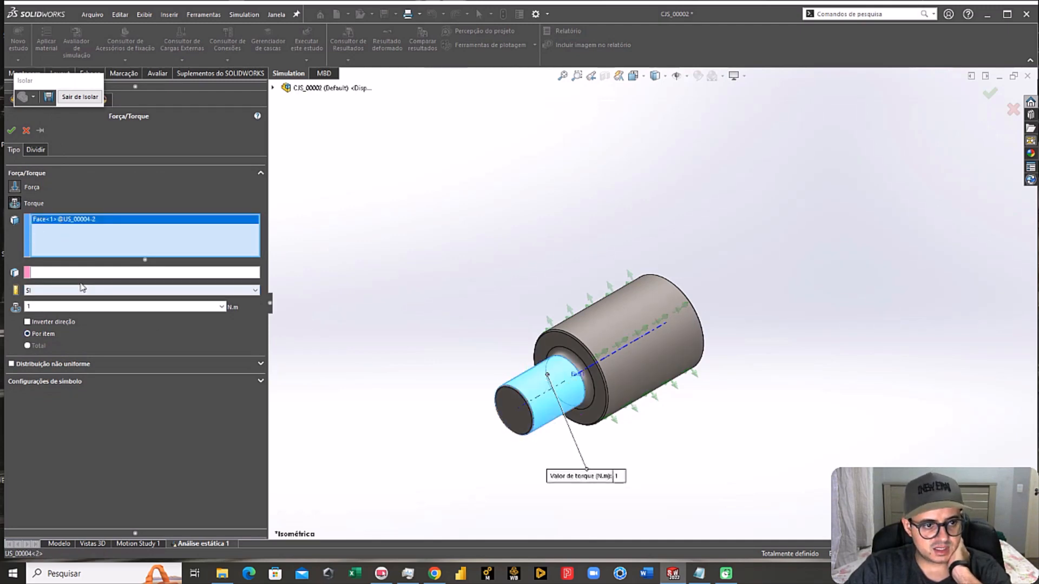
pyautogui.click(56, 277)
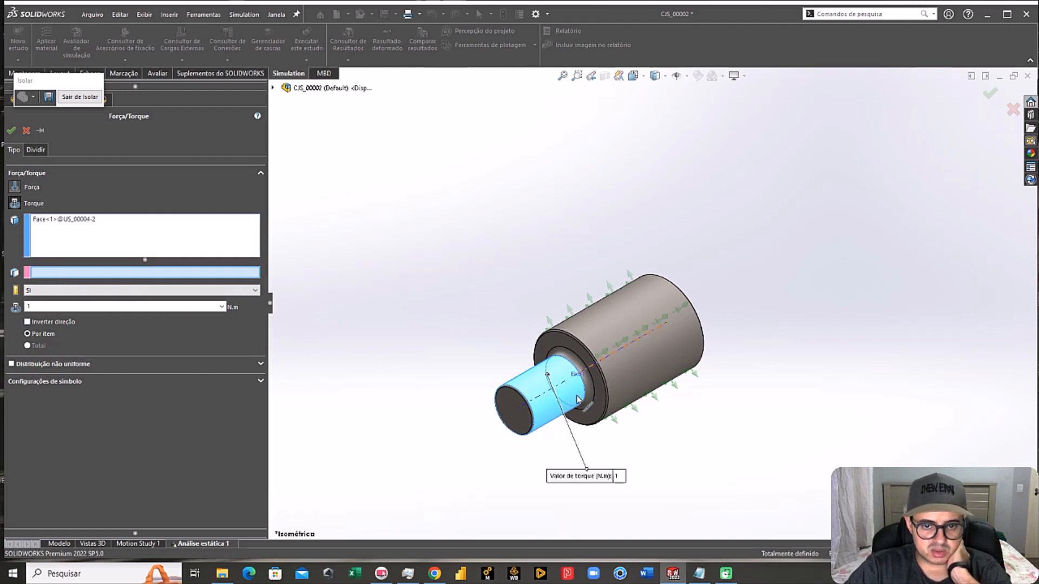
pyautogui.click(627, 349)
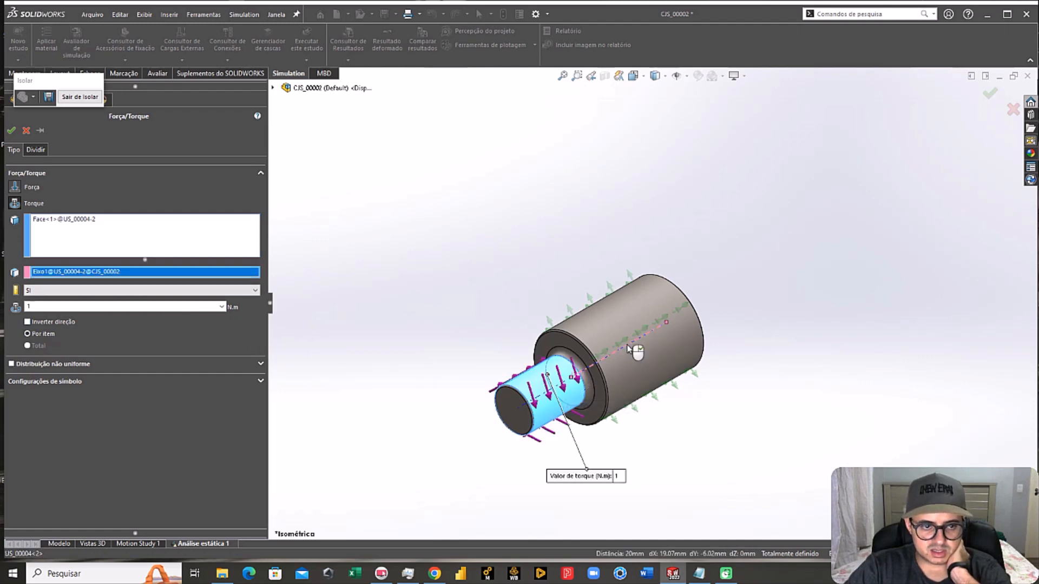
pyautogui.doubleClick(42, 307)
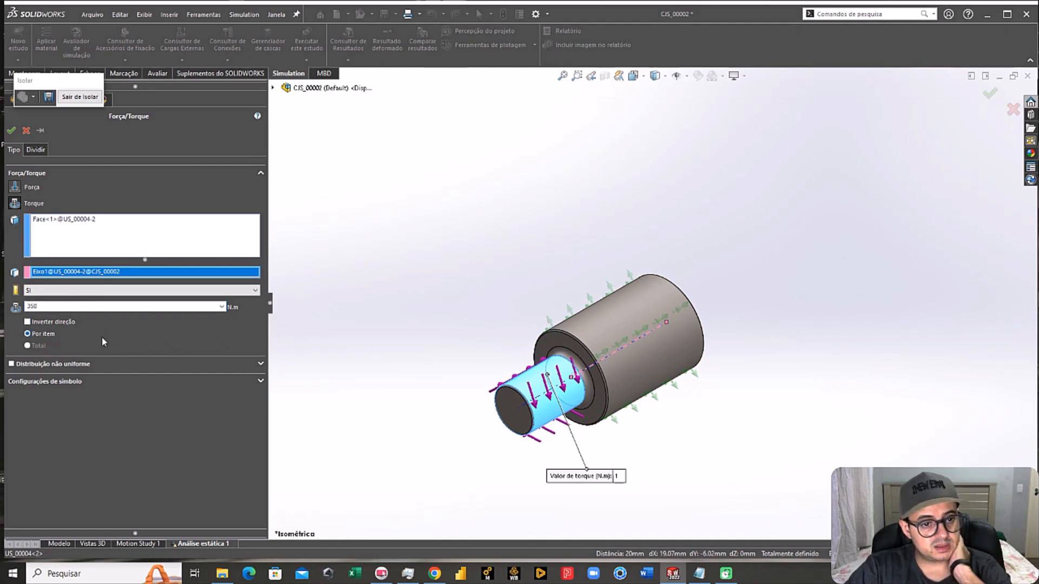
pyautogui.click(11, 132)
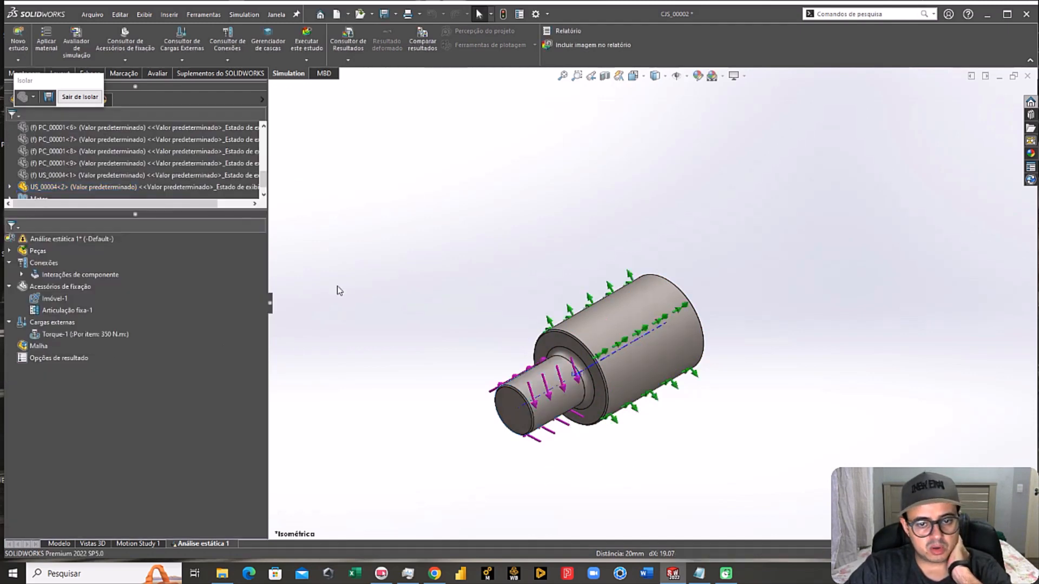
# Step: Exit the isolated view of the shaft stub and highlight the torque load on the full assembly
pyautogui.press('f')
pyautogui.click(128, 360)
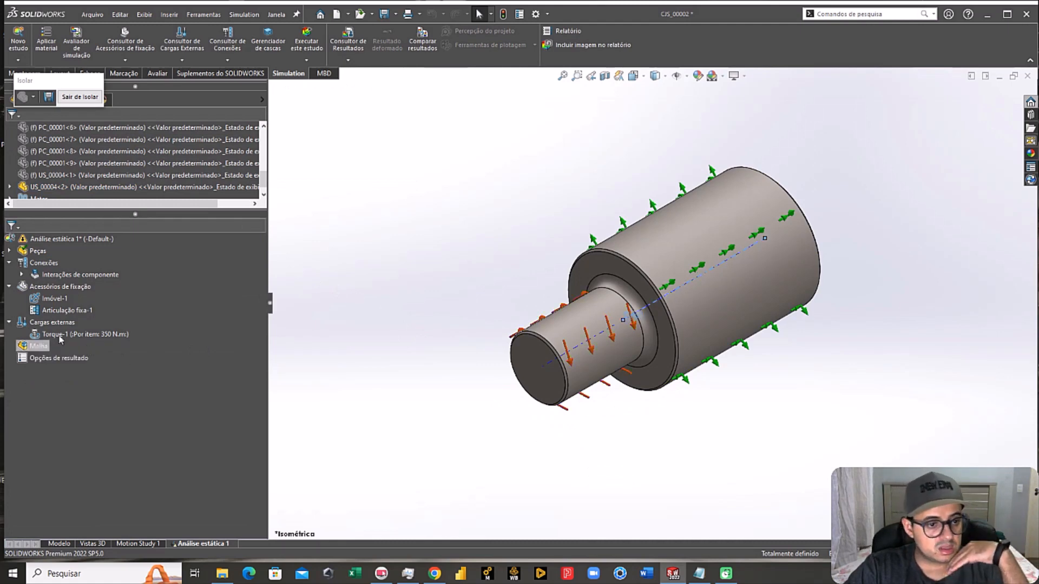
pyautogui.click(79, 97)
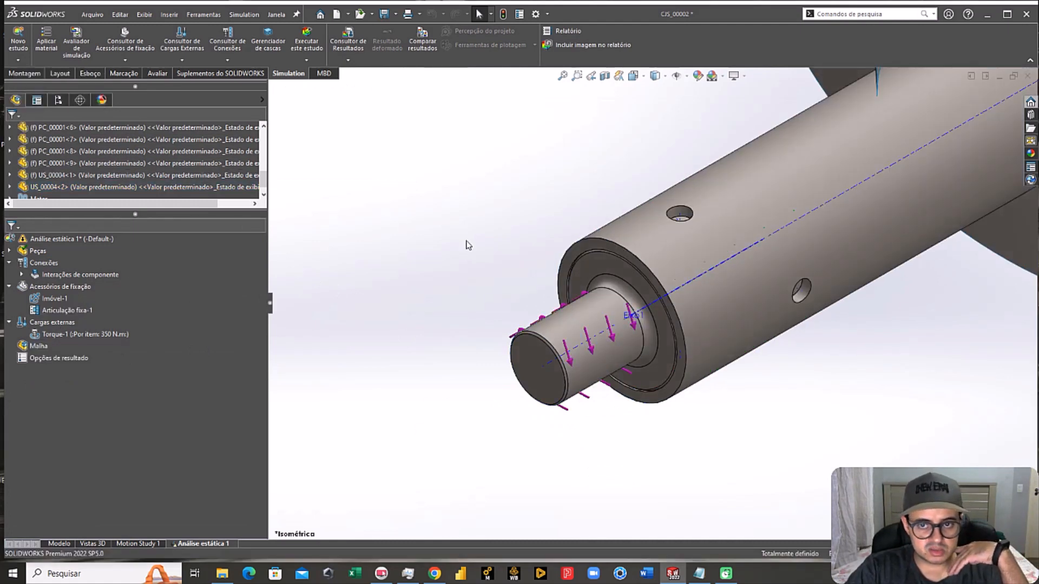
pyautogui.click(58, 335)
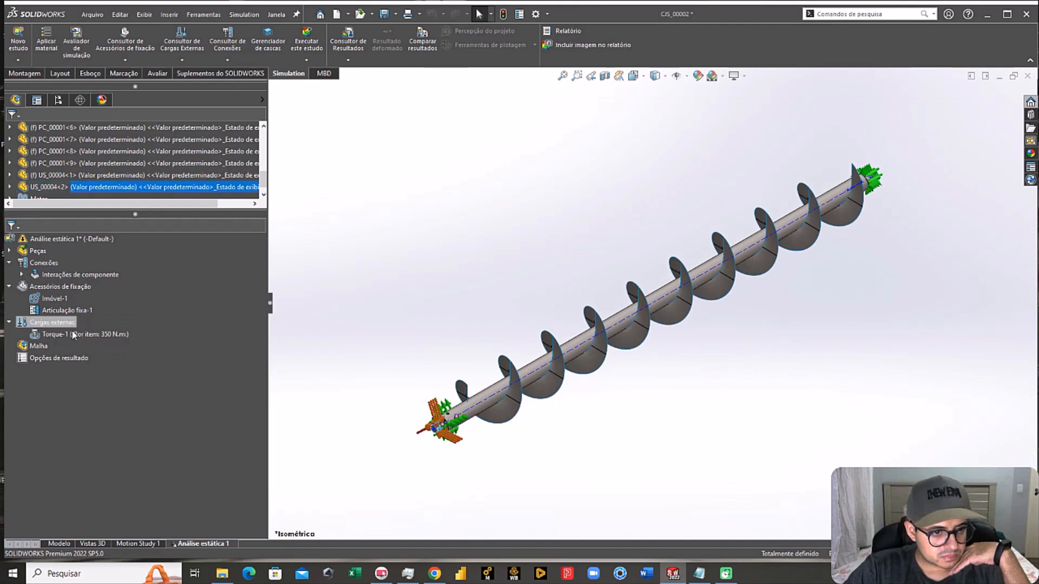
pyautogui.click(58, 325)
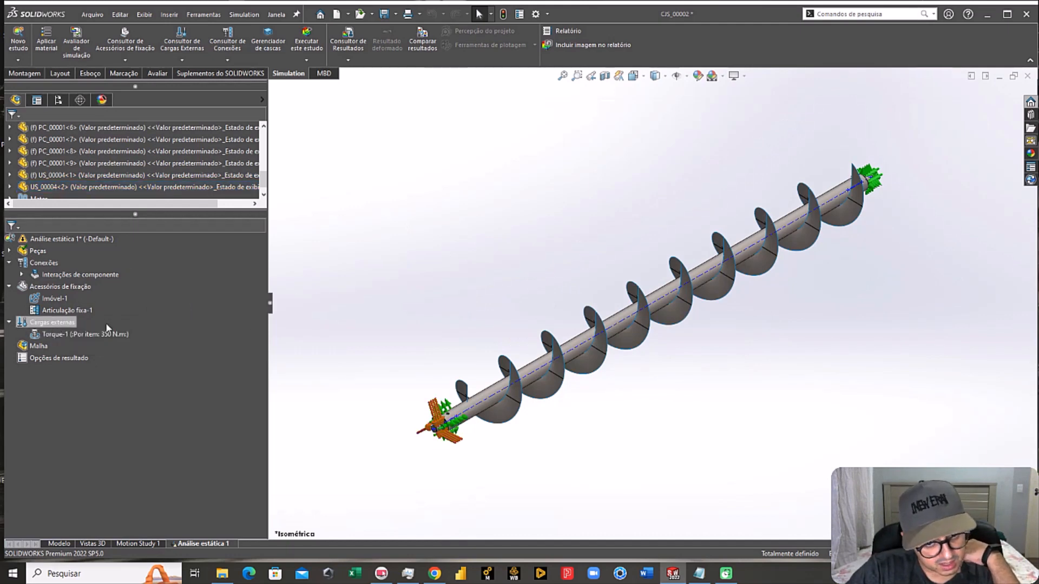
# Step: Add a roller/slider fixture to the flat annular shoulder face of the US_00004-2 shaft stub
pyautogui.scroll(-5, 441, 383)
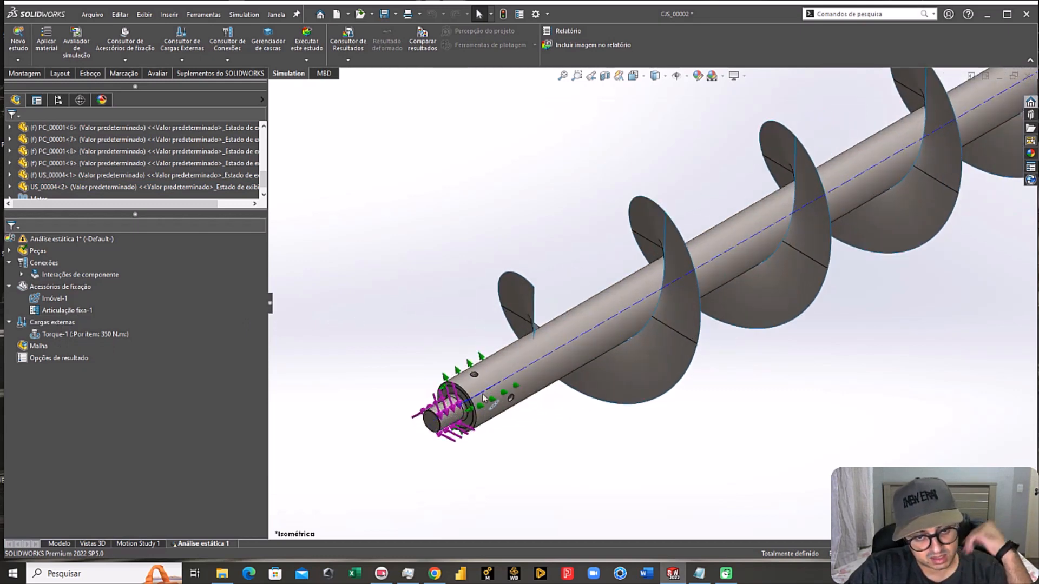
pyautogui.scroll(8, 470, 385)
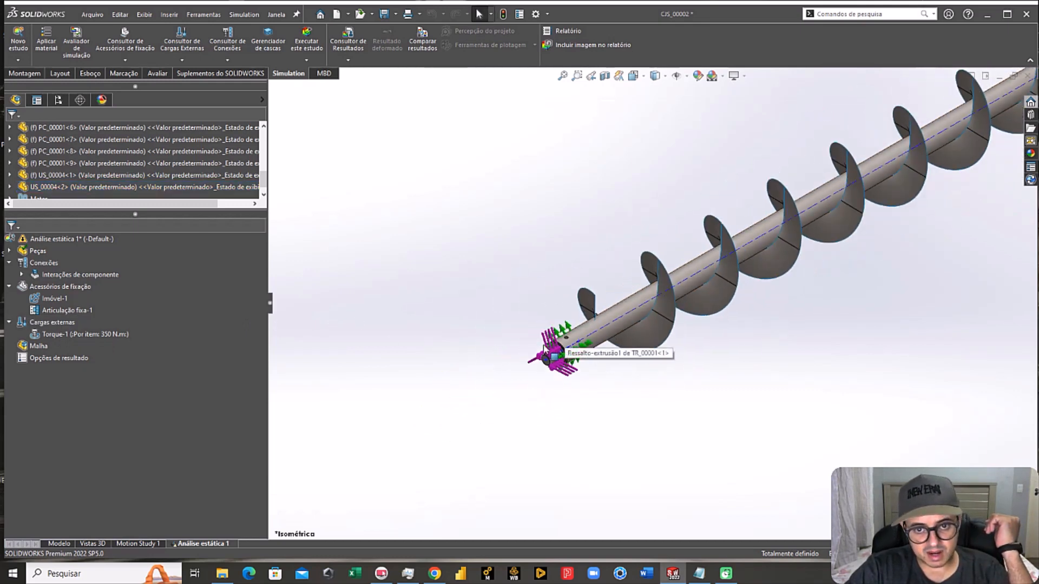
pyautogui.scroll(3, 680, 306)
pyautogui.scroll(-3, 833, 197)
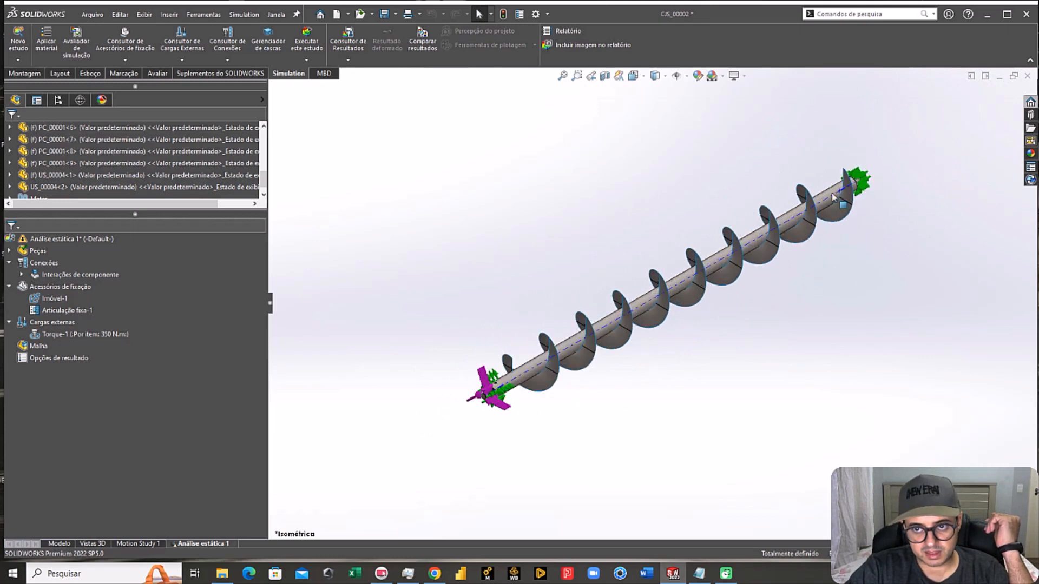
pyautogui.scroll(-4, 512, 389)
pyautogui.scroll(-2, 504, 373)
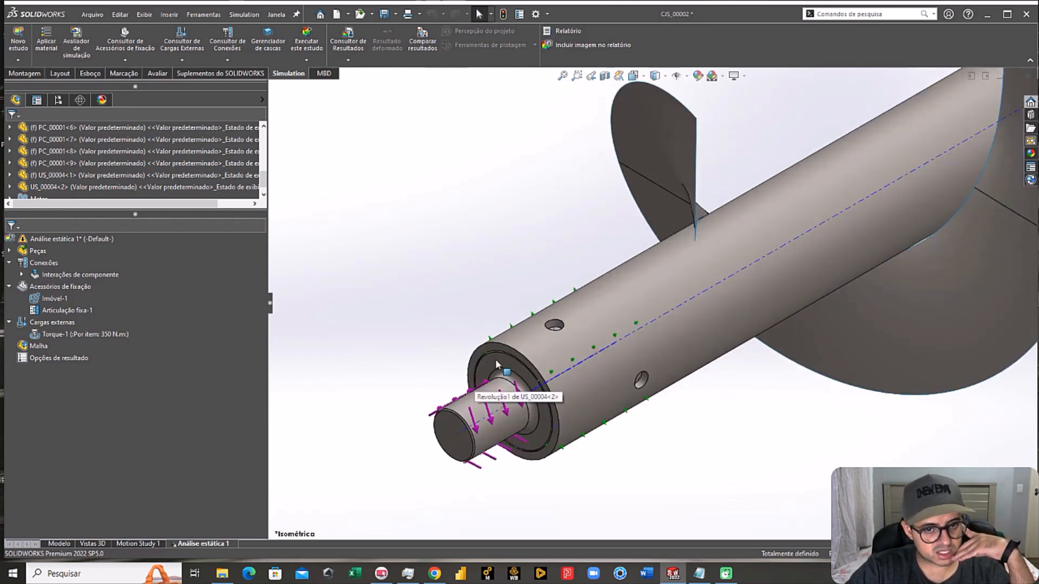
pyautogui.rightClick(67, 292)
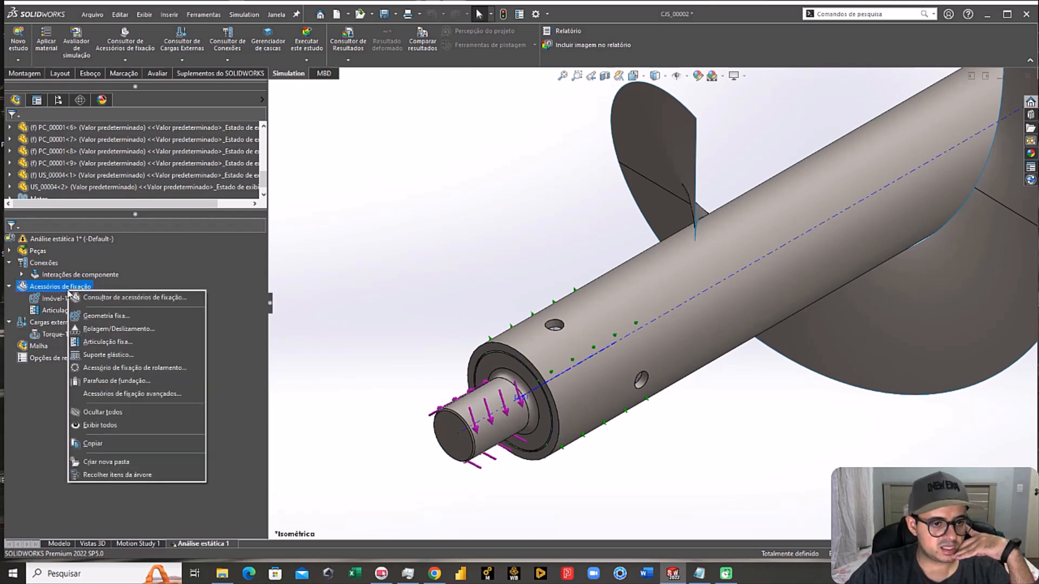
pyautogui.click(112, 330)
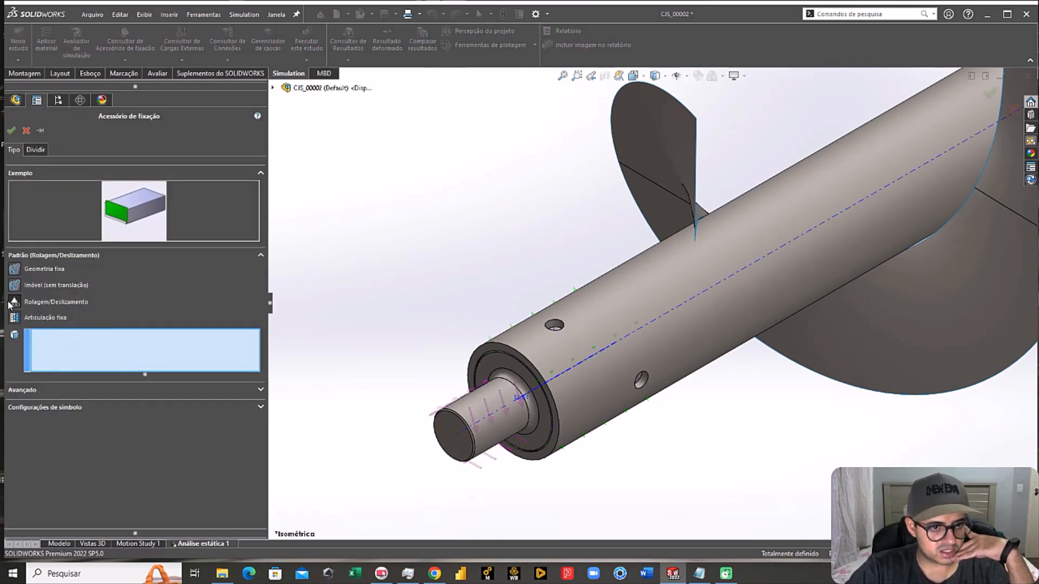
pyautogui.click(496, 362)
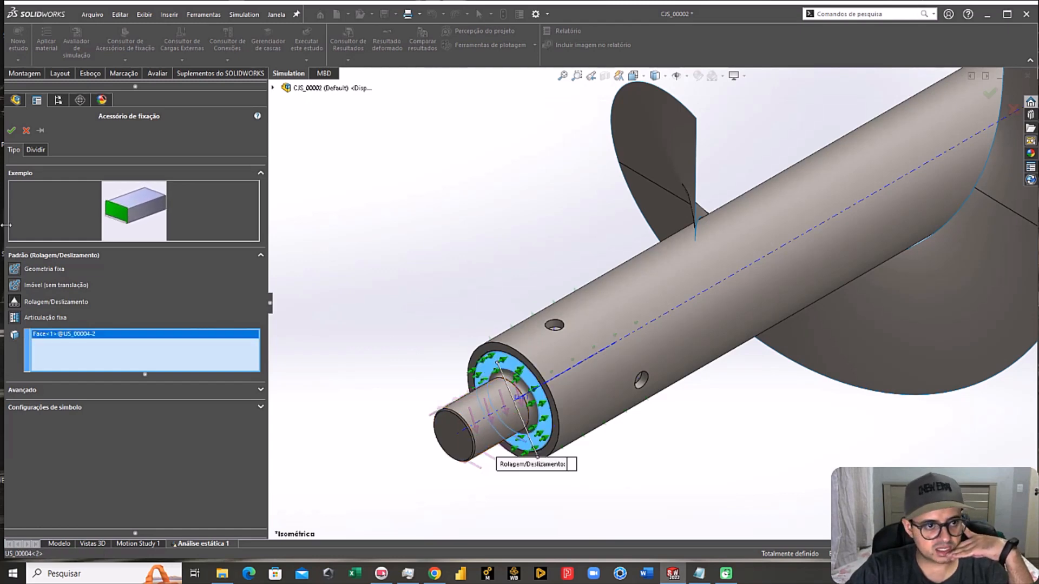
pyautogui.click(11, 130)
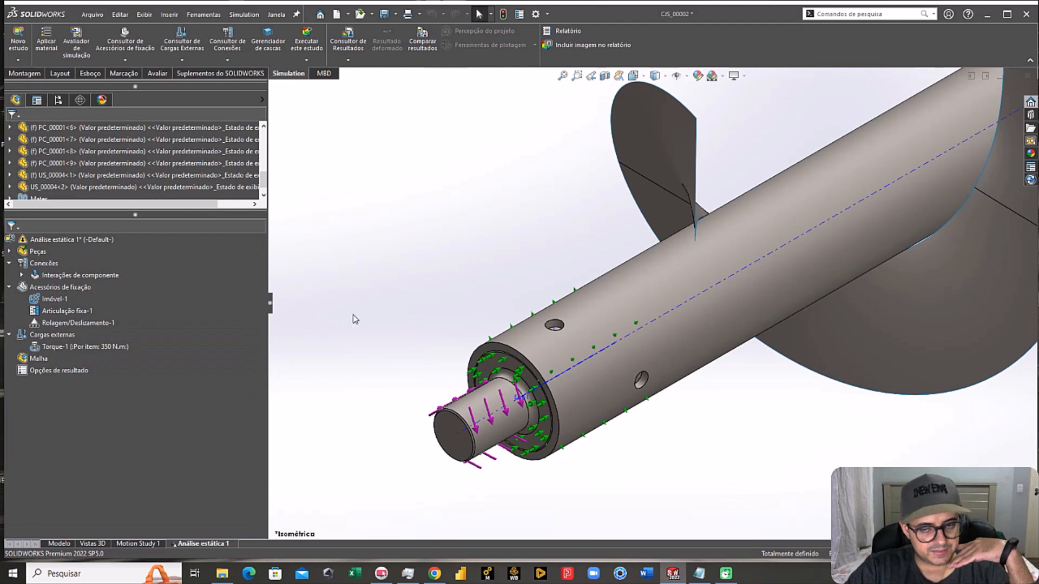
# Step: Start a Force load and select the large flight faces of PC_00001-1, PC_00001-2 and PC_00001-3
pyautogui.press('f')
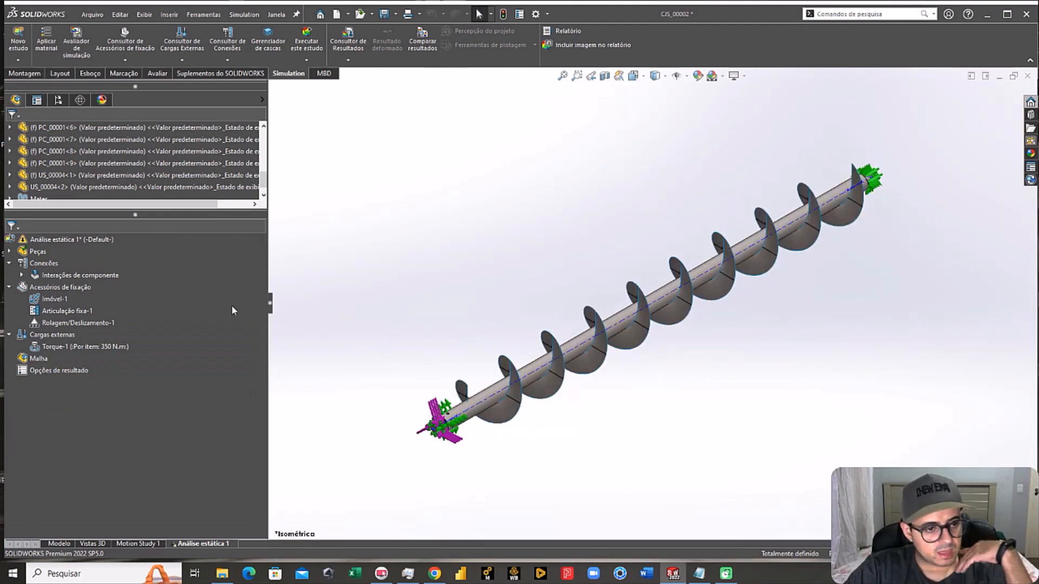
pyautogui.click(60, 337)
pyautogui.rightClick(60, 336)
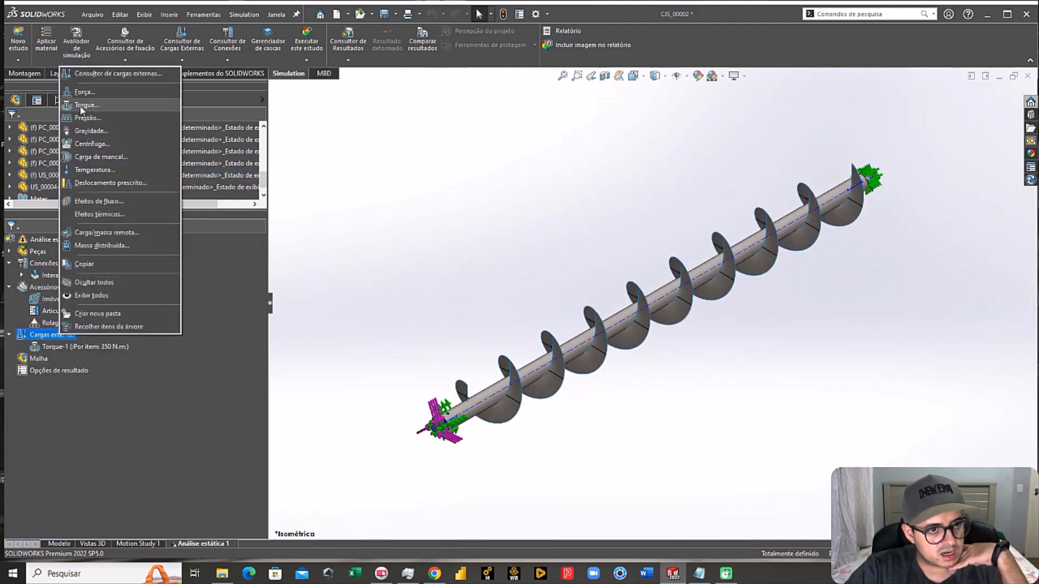
pyautogui.press('Escape')
pyautogui.scroll(-5, 779, 260)
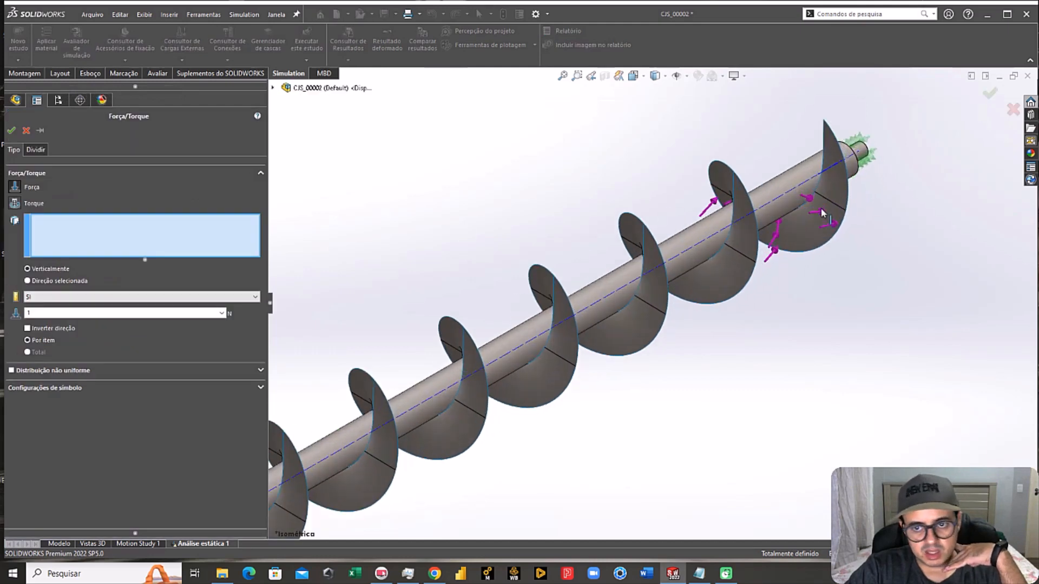
pyautogui.click(779, 270)
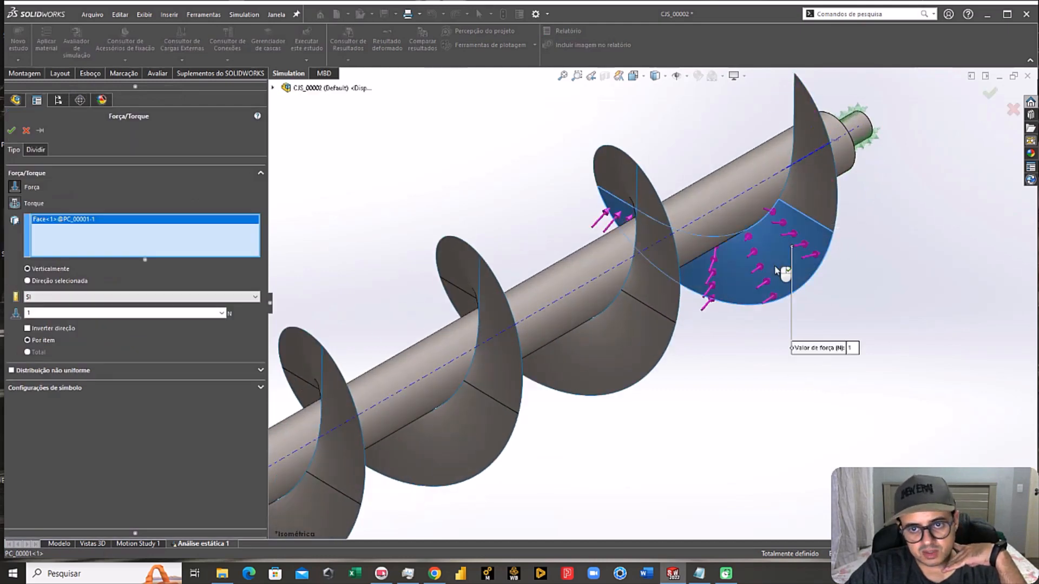
pyautogui.click(740, 274)
pyautogui.moveTo(740, 273); pyautogui.dragTo(650, 350, button='middle')
pyautogui.click(752, 285)
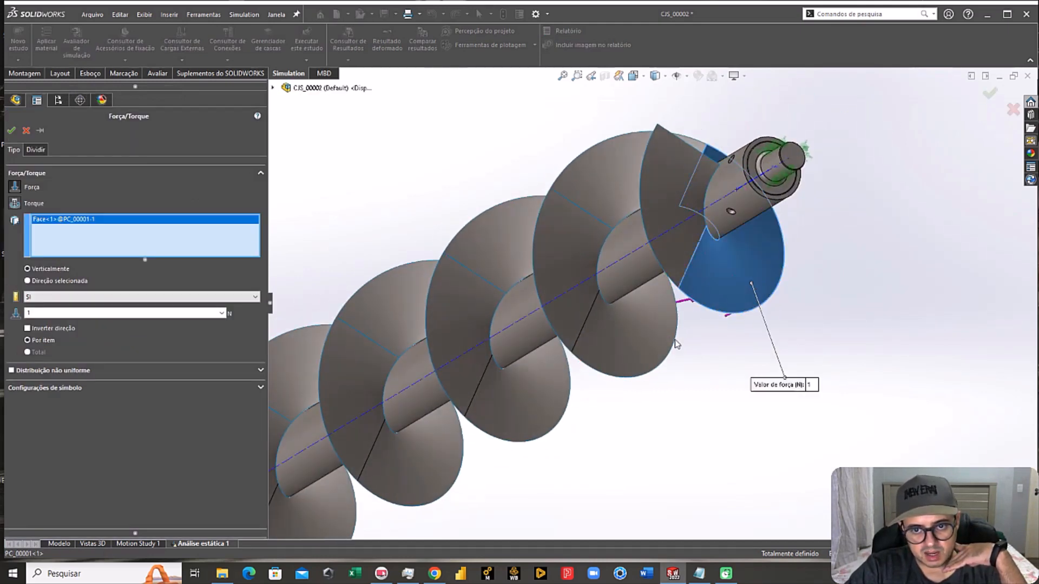
pyautogui.click(649, 354)
pyautogui.click(529, 407)
pyautogui.scroll(3, 524, 414)
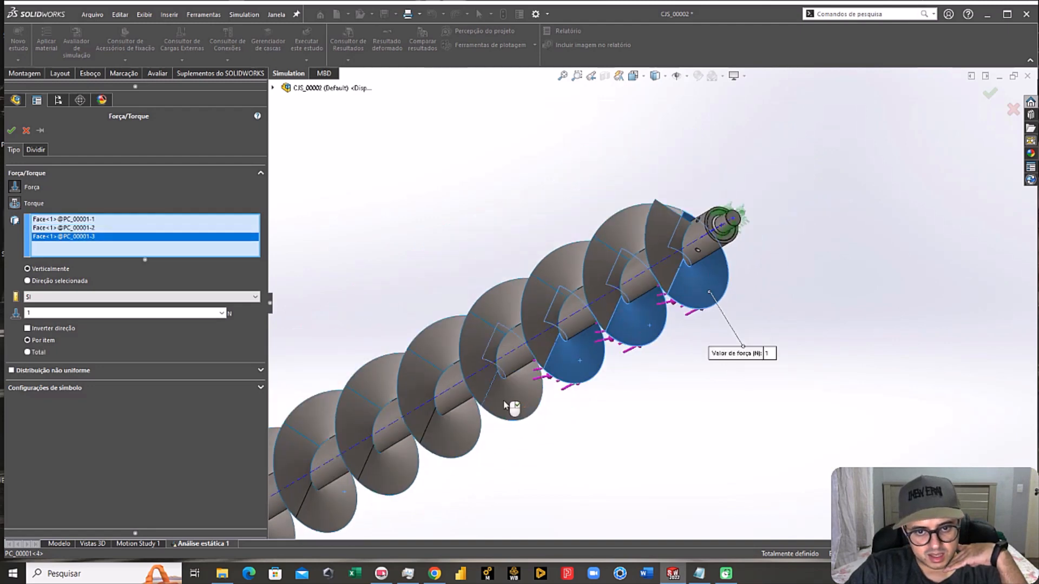
# Step: Add the matching flight faces of PC_00001-4 through PC_00001-9 to the force load selection
pyautogui.click(511, 407)
pyautogui.click(441, 441)
pyautogui.click(410, 480)
pyautogui.scroll(-3, 407, 478)
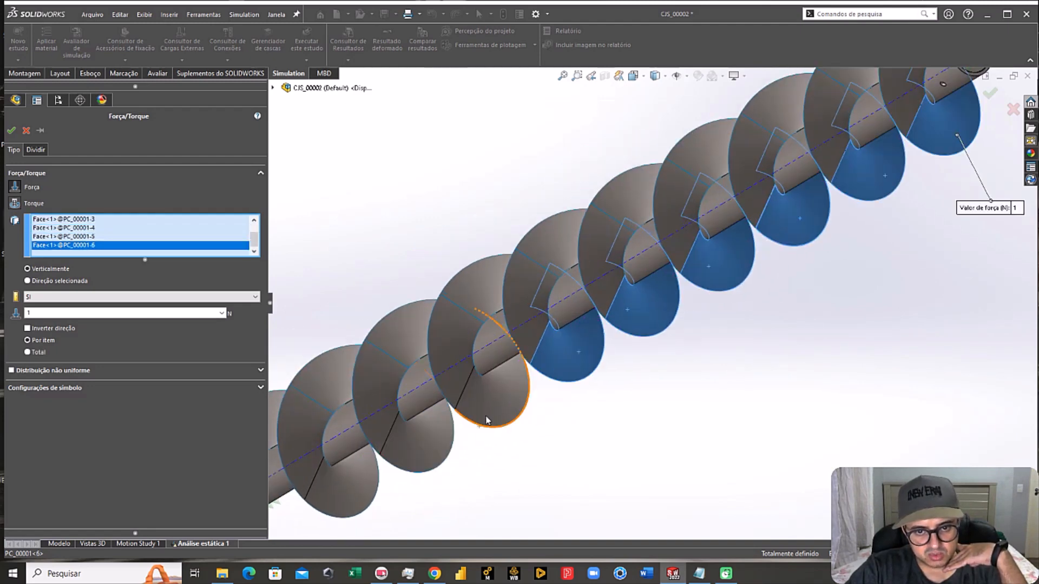
pyautogui.click(486, 420)
pyautogui.click(441, 433)
pyautogui.scroll(3, 440, 433)
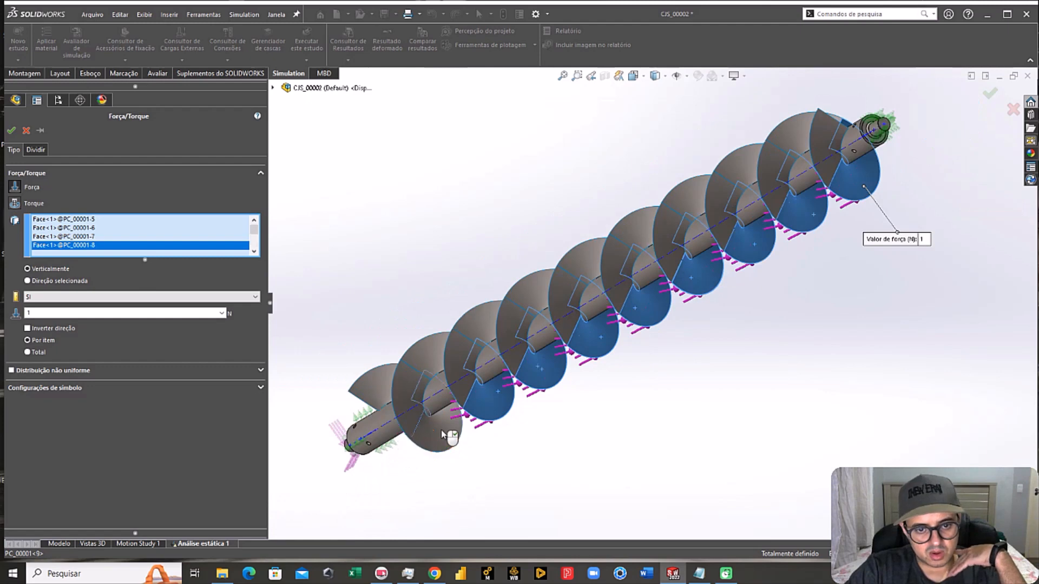
pyautogui.click(441, 433)
pyautogui.scroll(-2, 487, 427)
pyautogui.scroll(5, 511, 424)
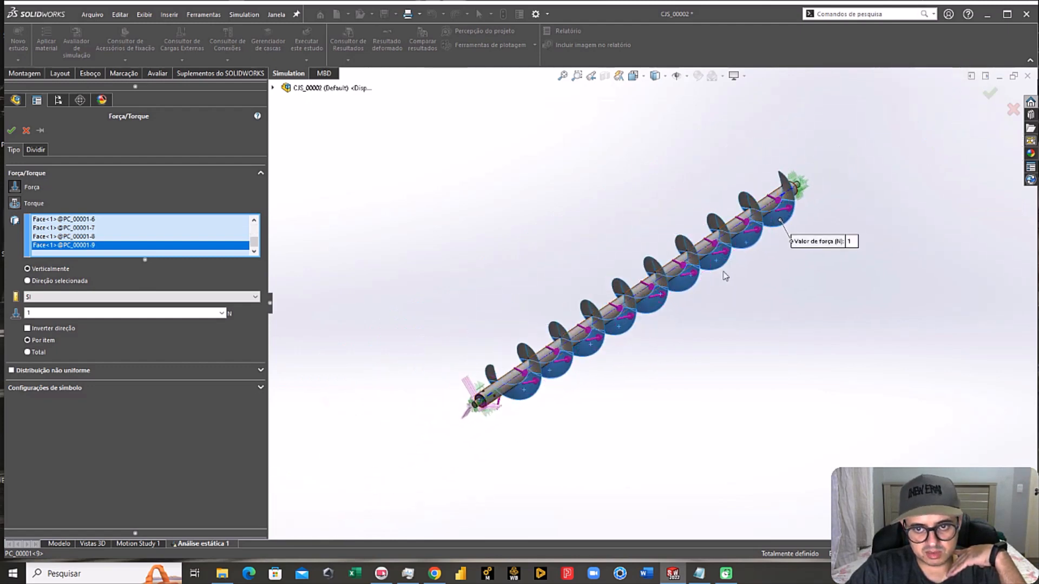
pyautogui.scroll(-2, 725, 276)
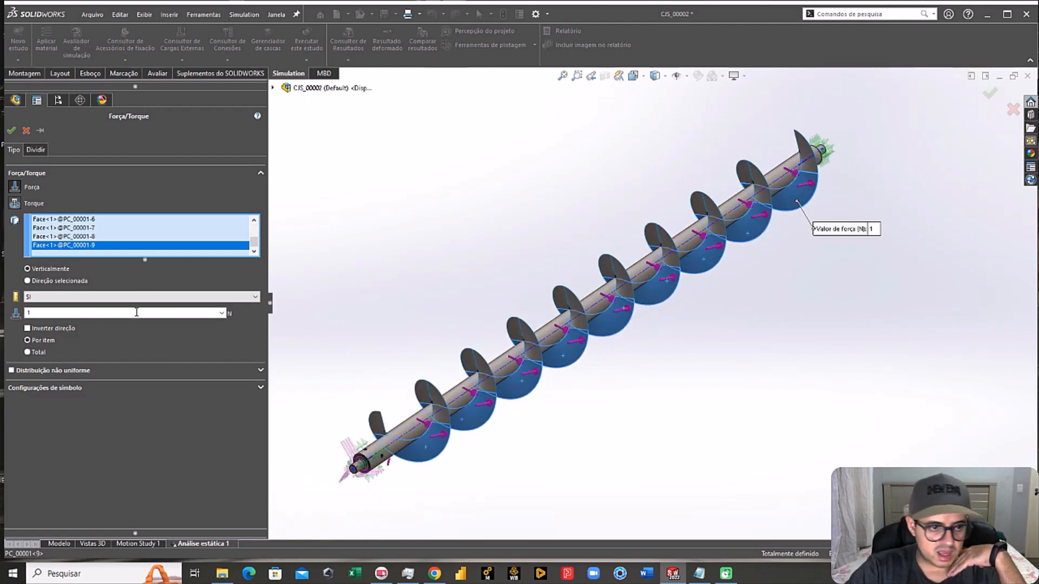
# Step: Switch the force to a selected direction, reference the Front Plane, and enable the force component normal to that plane
pyautogui.click(27, 280)
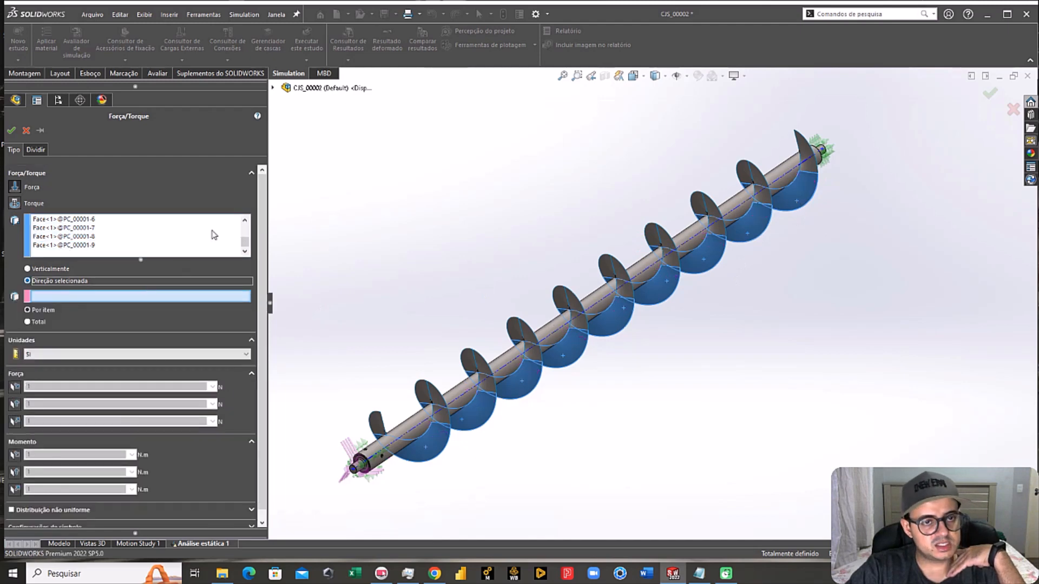
pyautogui.click(273, 88)
pyautogui.click(324, 148)
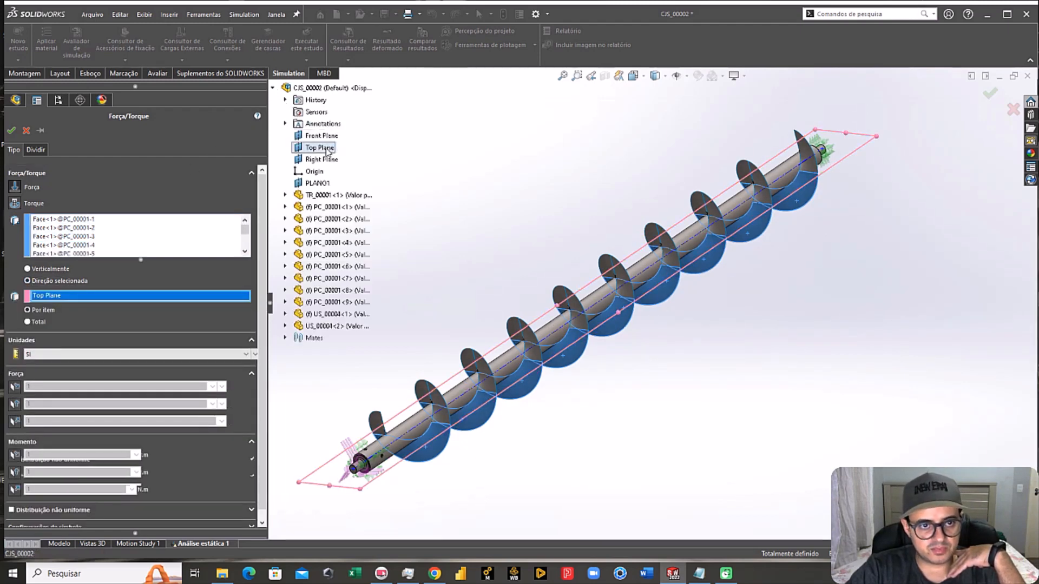
pyautogui.click(326, 149)
pyautogui.click(315, 159)
pyautogui.click(315, 160)
pyautogui.click(313, 137)
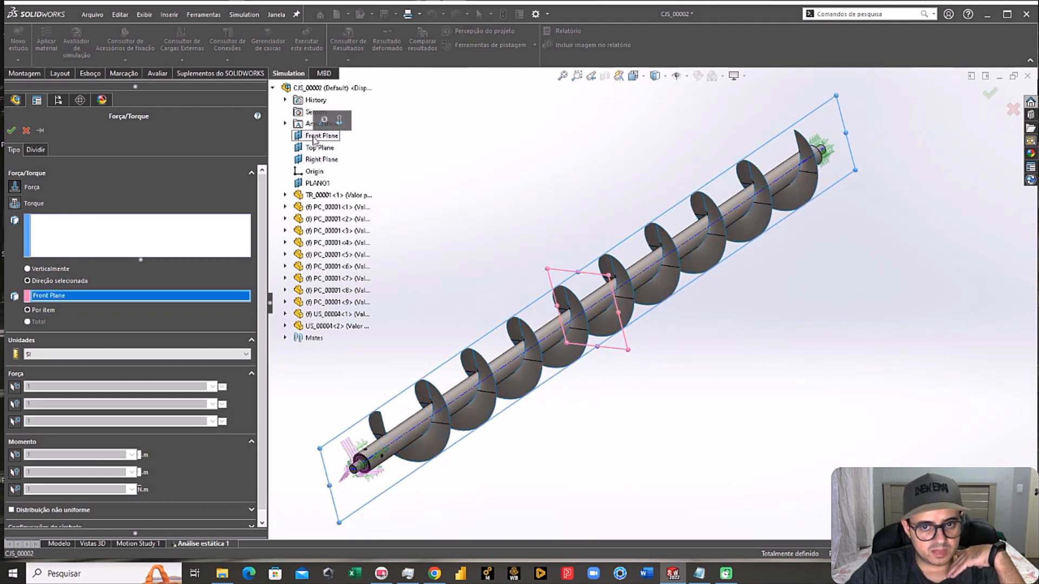
pyautogui.click(16, 422)
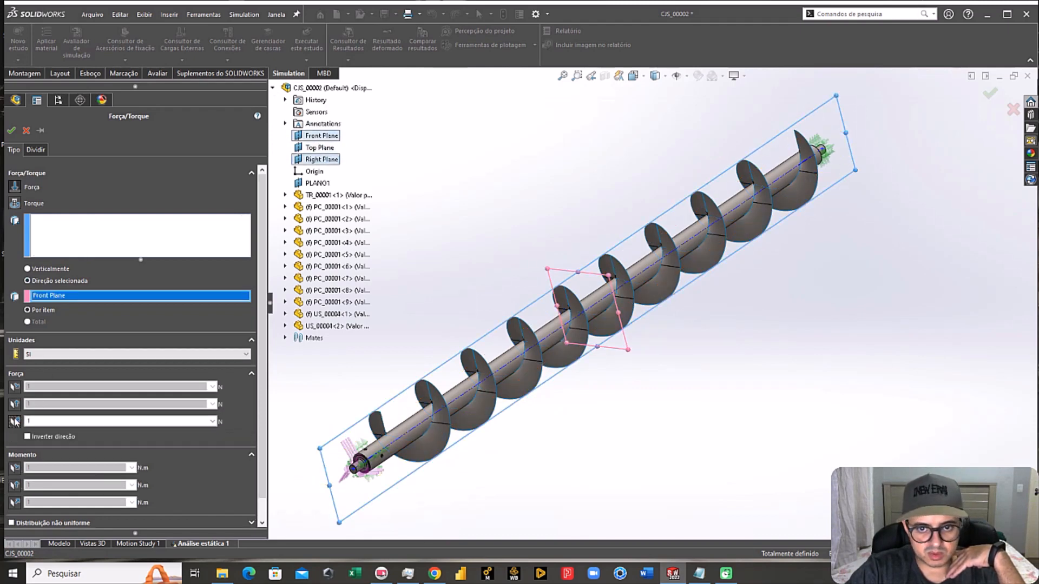
# Step: Select the matching large faces of all nine flights, PC_00001-1 through PC_00001-9, as the faces carrying the force
pyautogui.click(98, 247)
pyautogui.scroll(3, 499, 274)
pyautogui.scroll(-2, 743, 262)
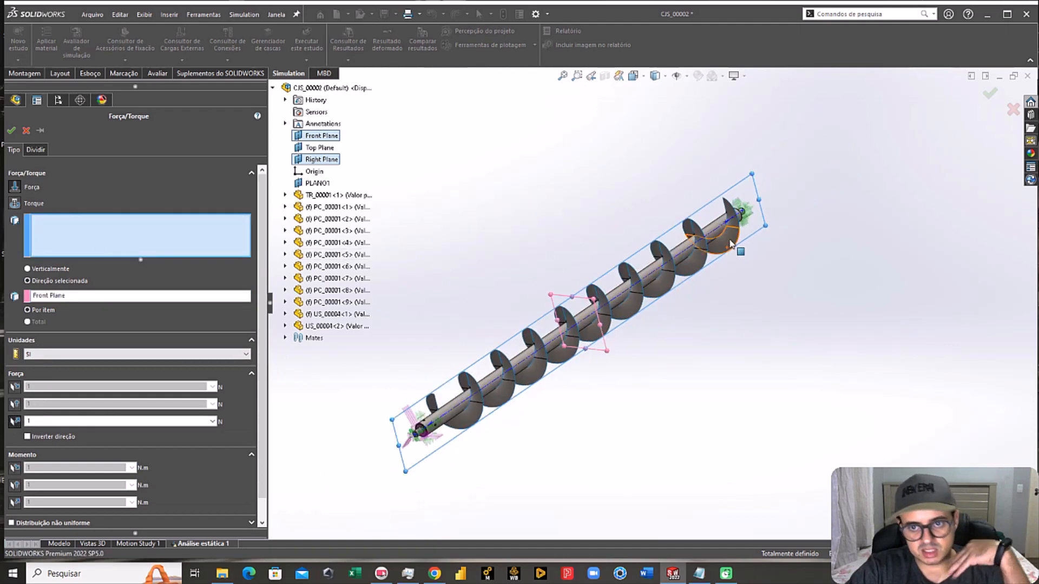
pyautogui.click(730, 242)
pyautogui.click(682, 268)
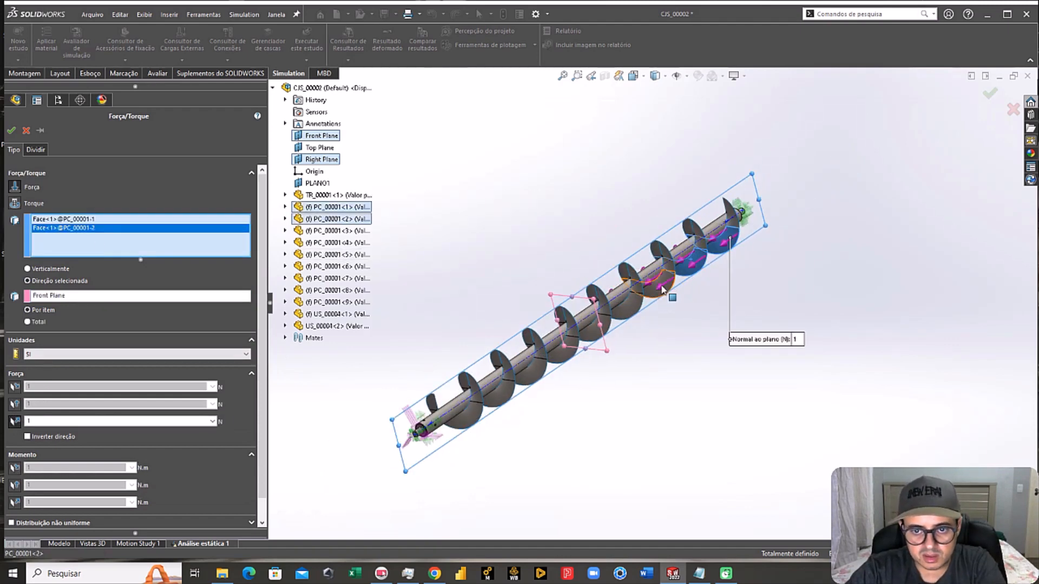
pyautogui.click(661, 295)
pyautogui.click(627, 306)
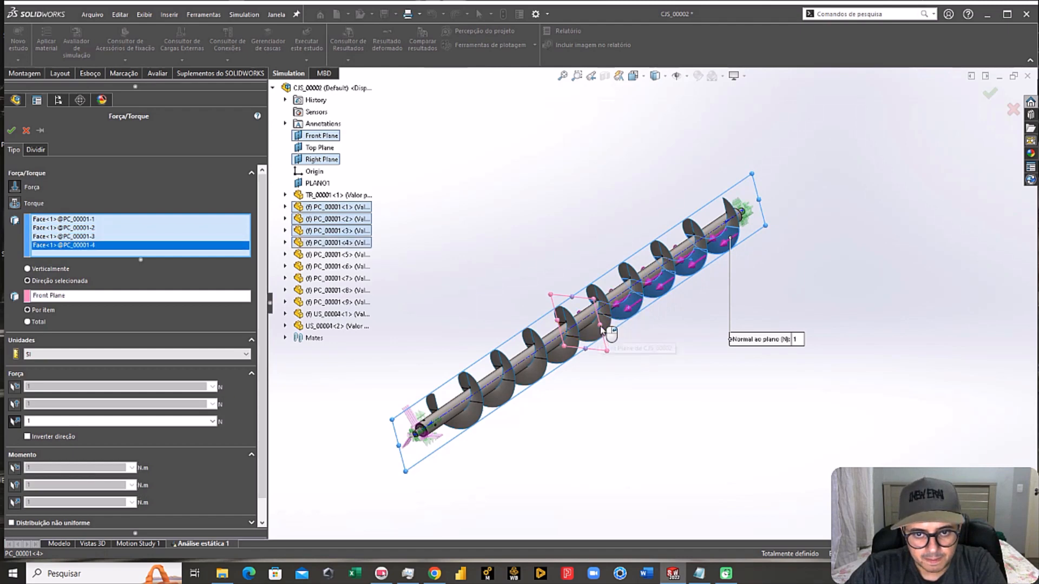
pyautogui.scroll(-3, 602, 328)
pyautogui.click(611, 325)
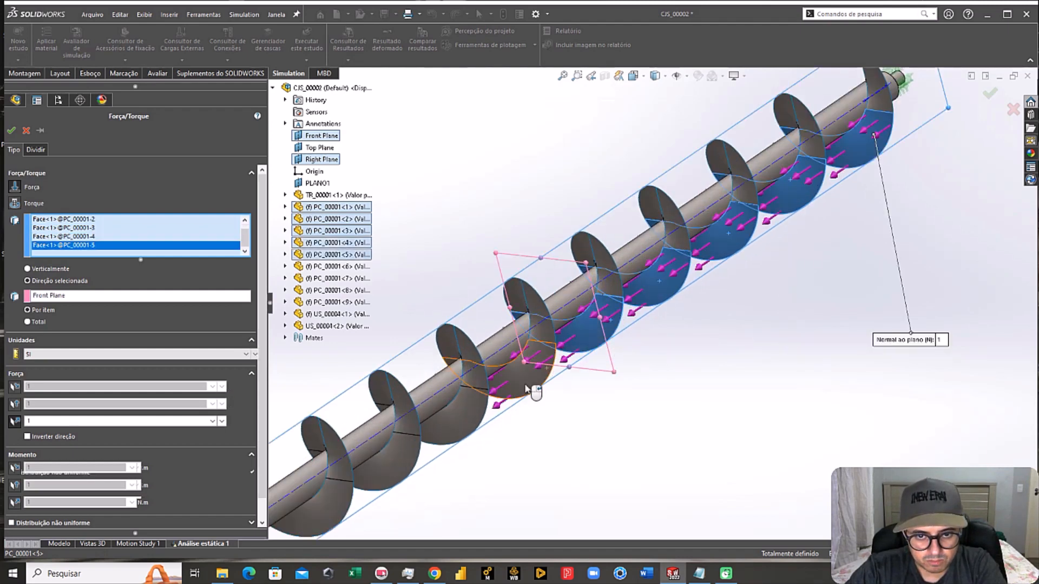
pyautogui.click(536, 387)
pyautogui.scroll(3, 537, 388)
pyautogui.click(527, 391)
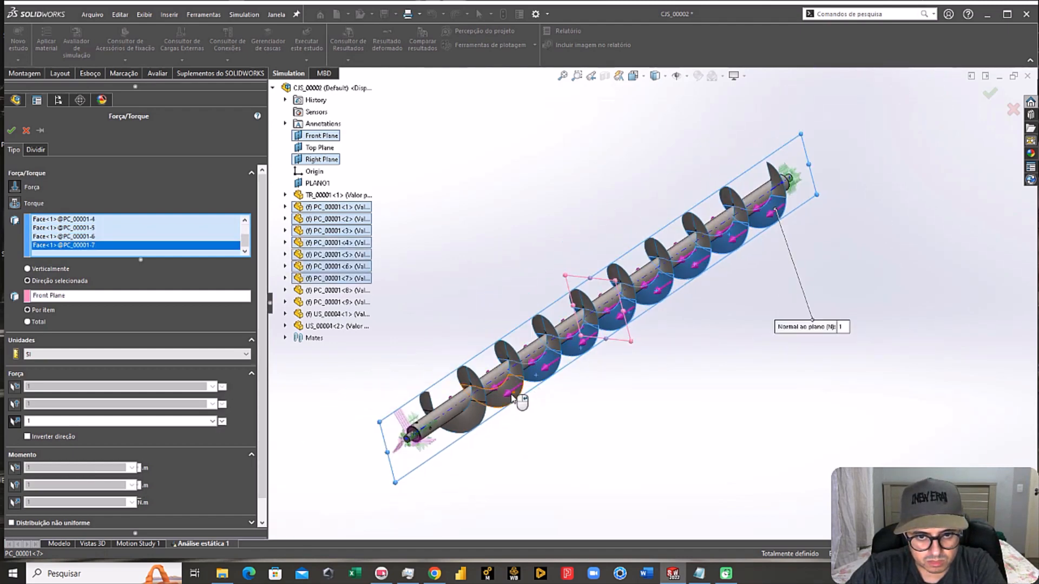
pyautogui.click(497, 410)
pyautogui.click(476, 415)
pyautogui.moveTo(474, 415); pyautogui.dragTo(382, 493, button='middle')
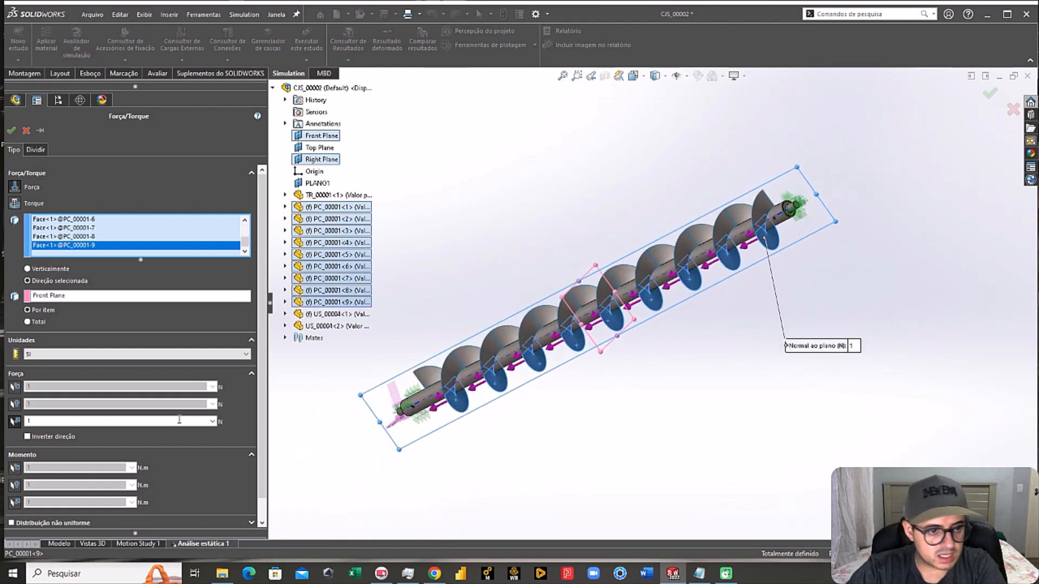
# Step: Define the flight force as a total of 2700 N normal to the Front Plane and apply the load
pyautogui.click(28, 322)
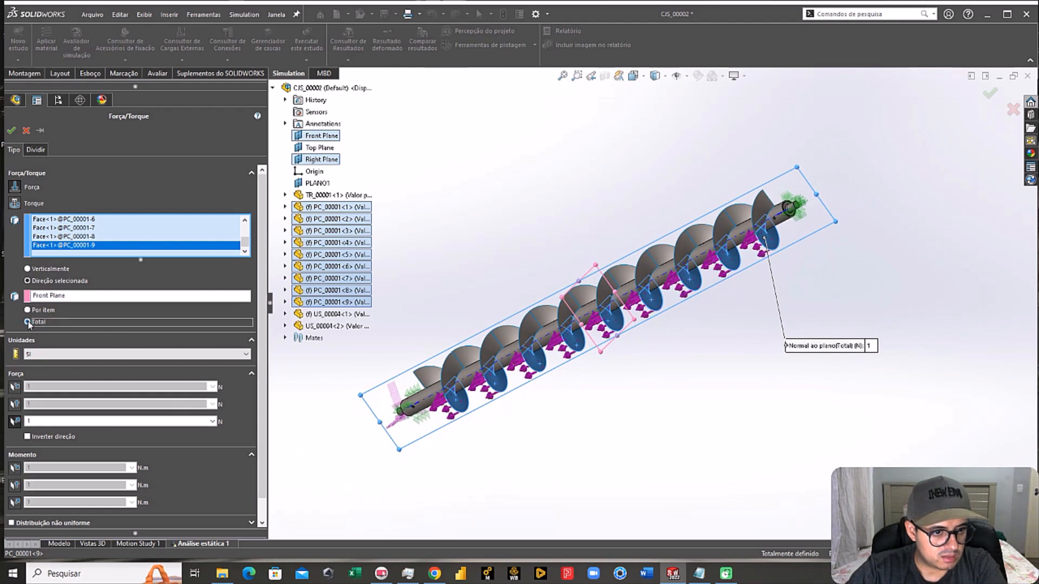
pyautogui.doubleClick(47, 421)
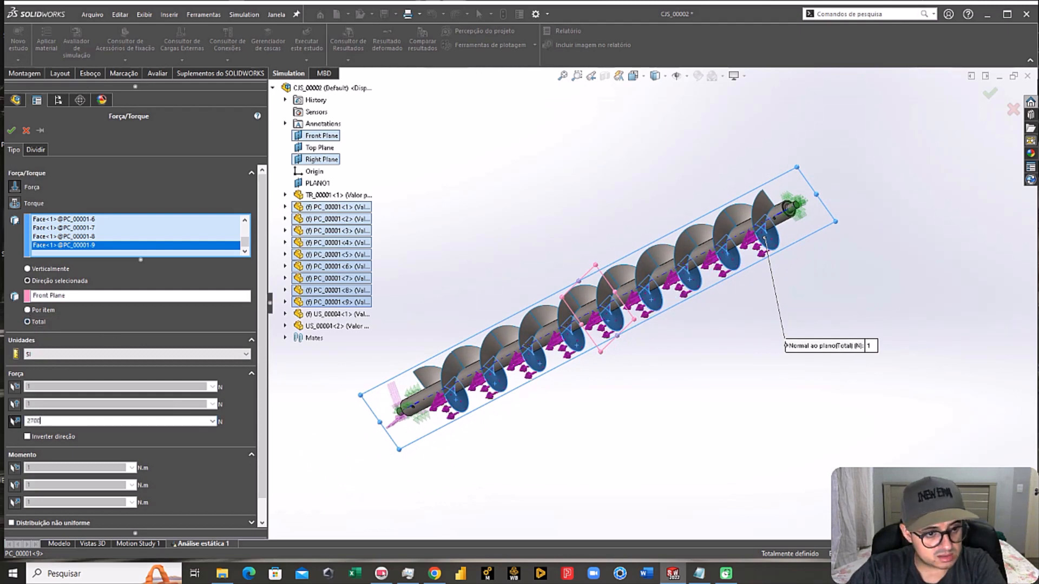
pyautogui.click(11, 131)
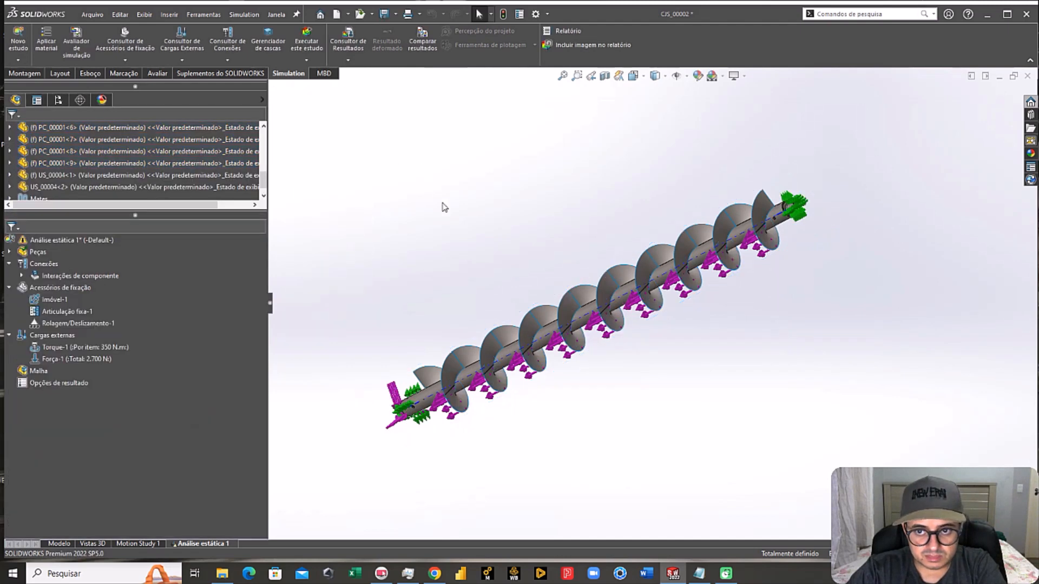
pyautogui.hotkey('ctrl', '7')
pyautogui.moveTo(702, 312); pyautogui.dragTo(734, 271, button='middle')
pyautogui.click(223, 577)
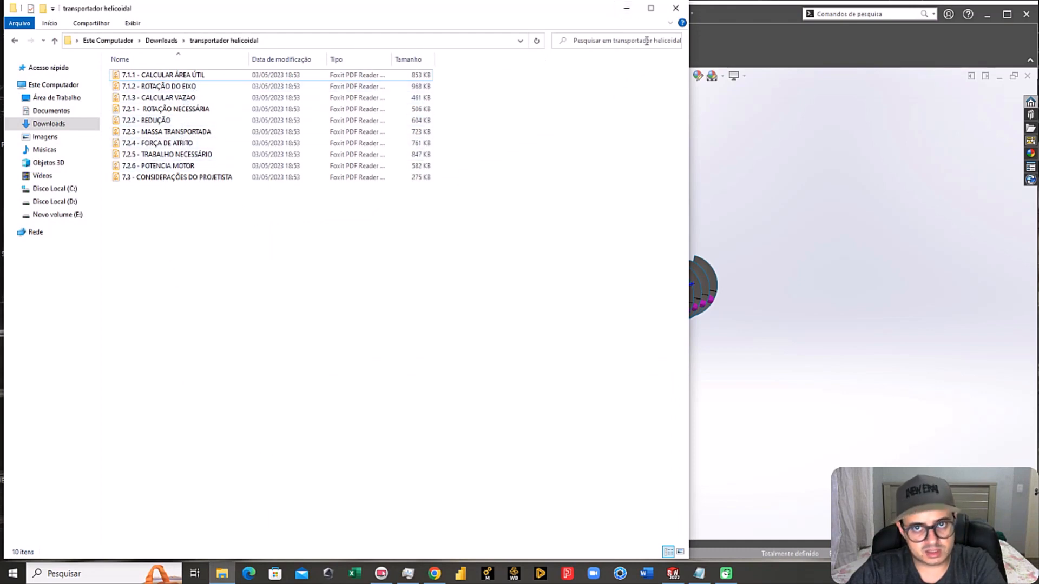
pyautogui.click(628, 8)
pyautogui.hotkey('ctrl', '7')
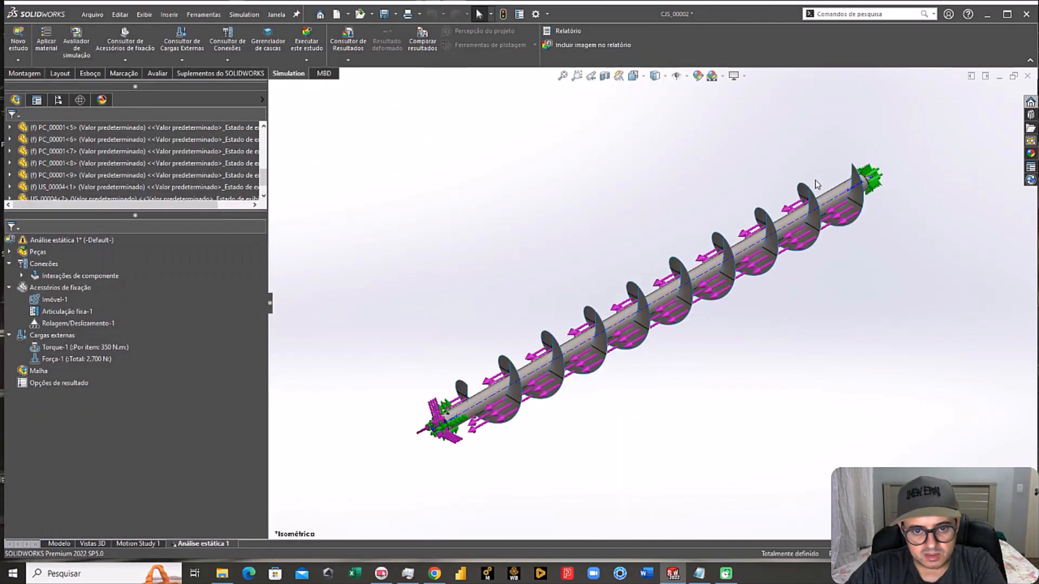
# Step: Add a 9.81 m/s^2 gravity load normal to PLANO1 with the direction reversed
pyautogui.scroll(-2, 549, 404)
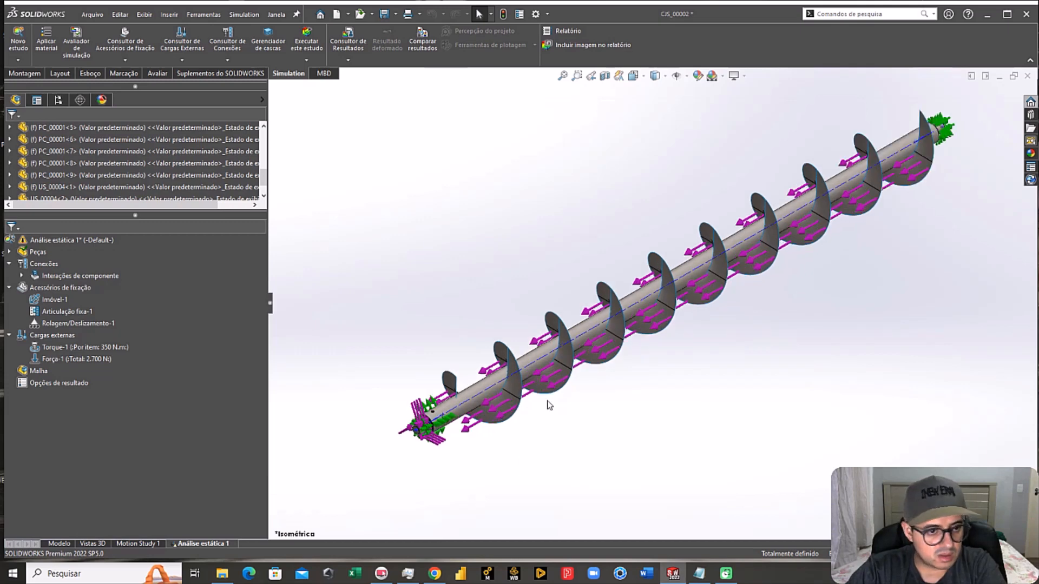
pyautogui.rightClick(40, 335)
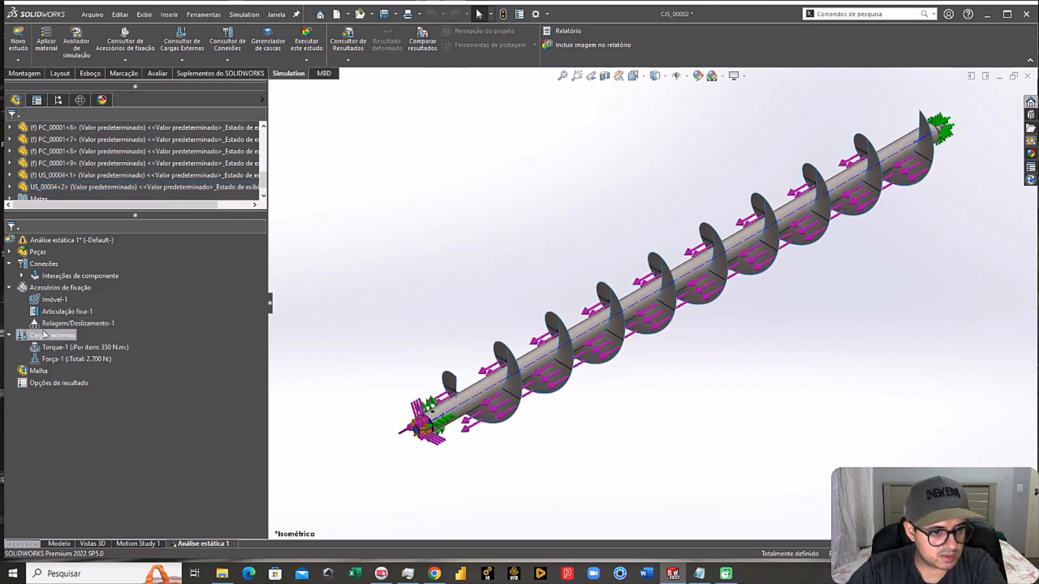
pyautogui.click(74, 128)
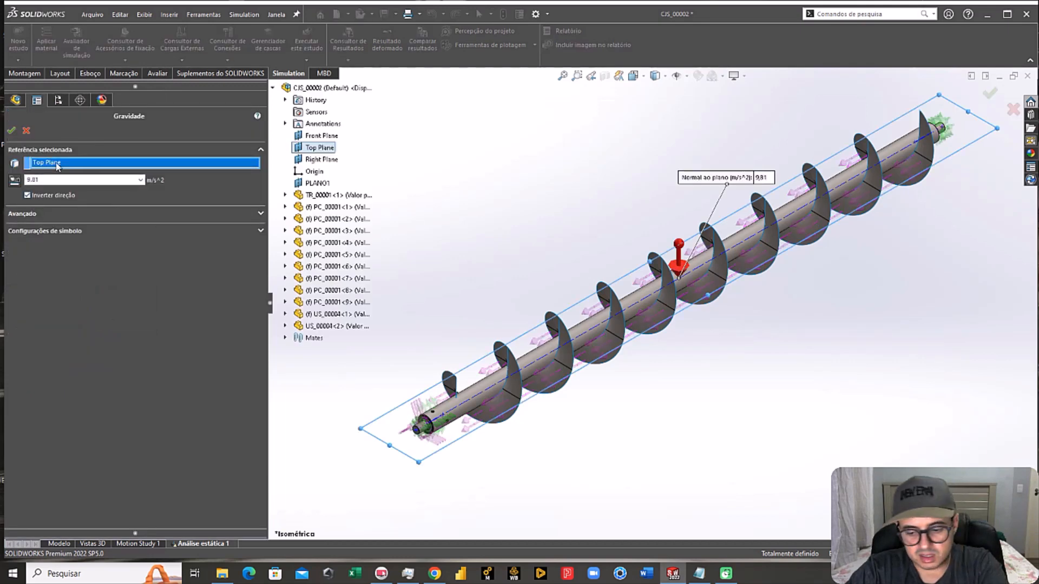
pyautogui.press('Delete')
pyautogui.click(319, 183)
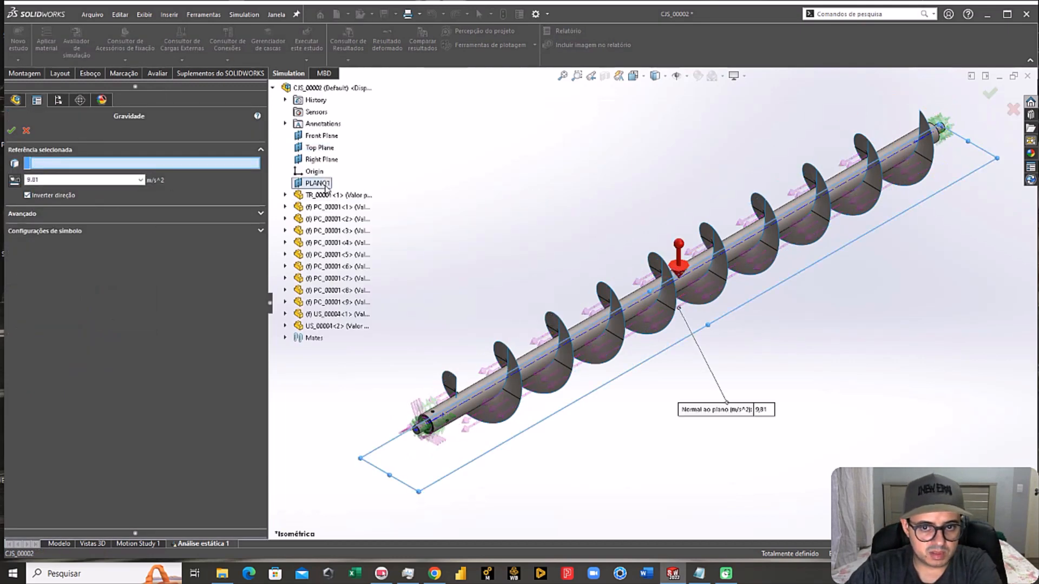
pyautogui.moveTo(488, 259); pyautogui.dragTo(535, 187, button='middle')
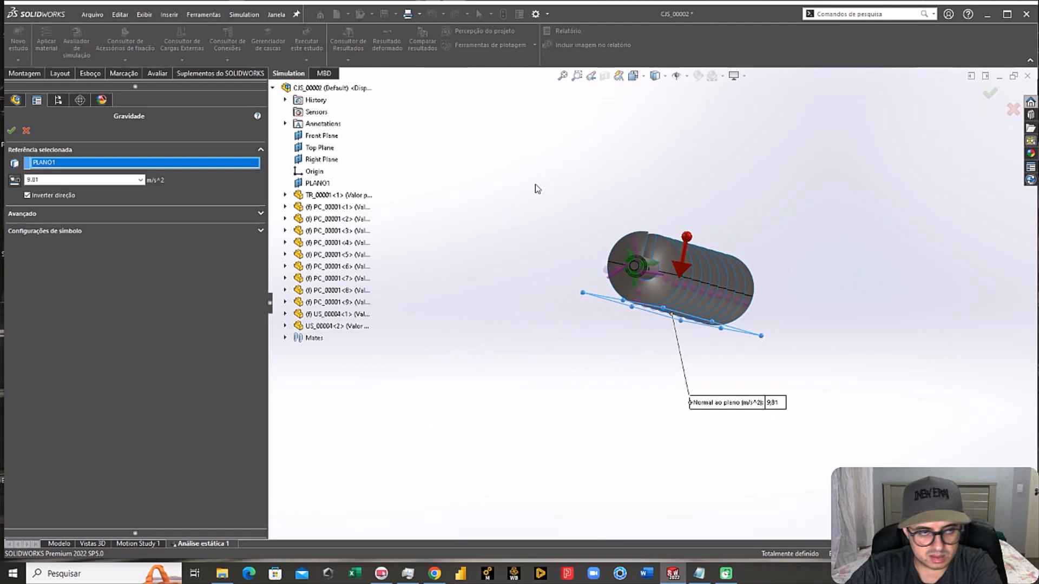
pyautogui.click(11, 130)
pyautogui.hotkey('ctrl', '7')
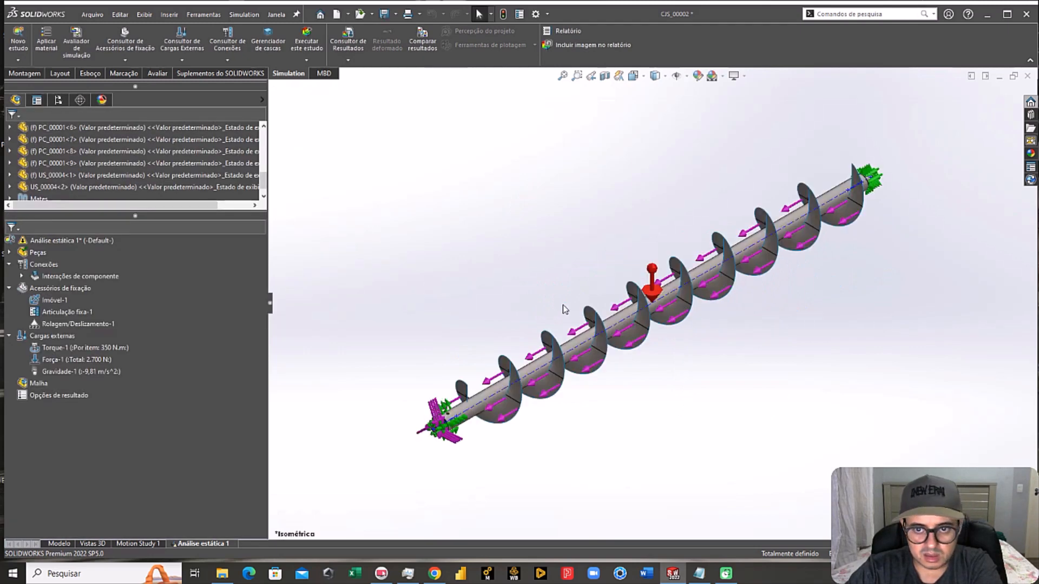
# Step: Create a blended curvature-based mesh for the assembly with a maximum element size of 30 mm
pyautogui.rightClick(35, 384)
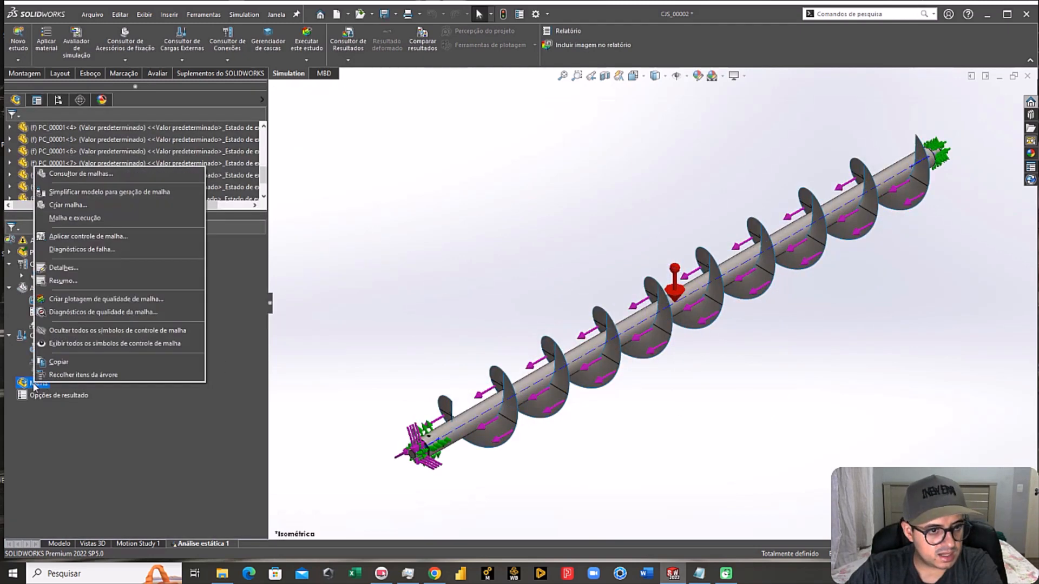
pyautogui.click(73, 205)
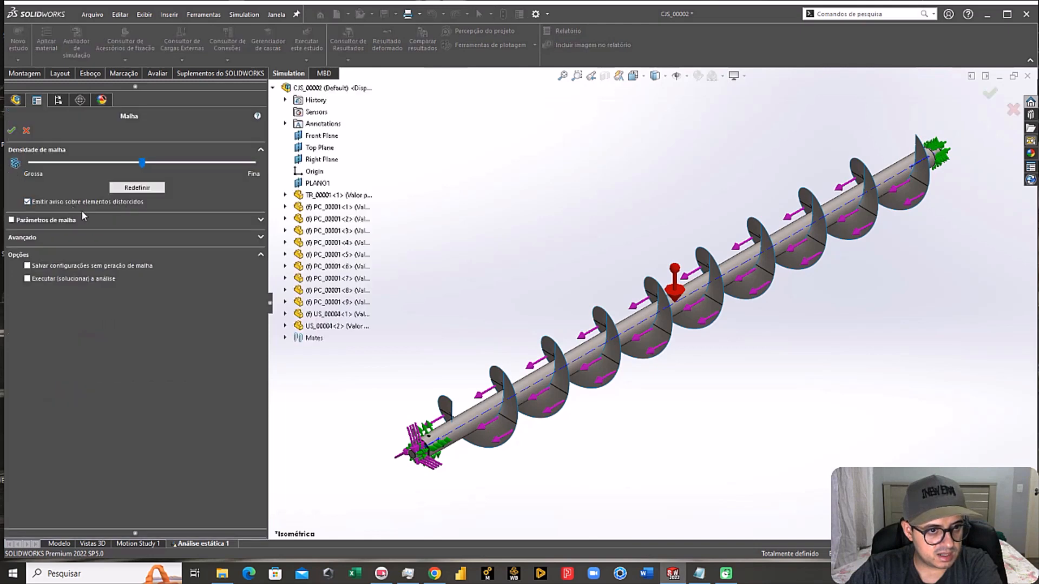
pyautogui.click(12, 220)
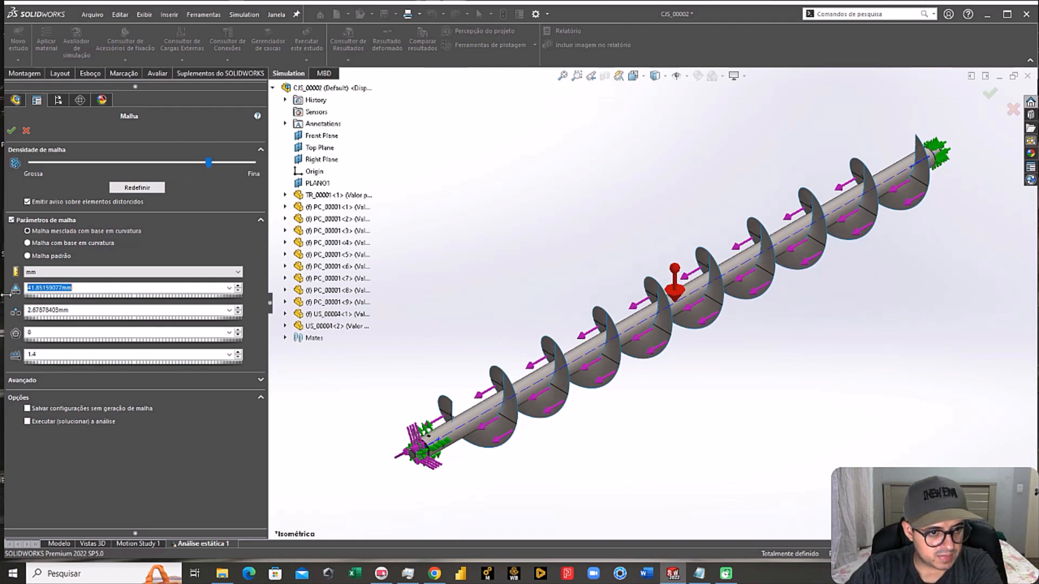
pyautogui.write('20')
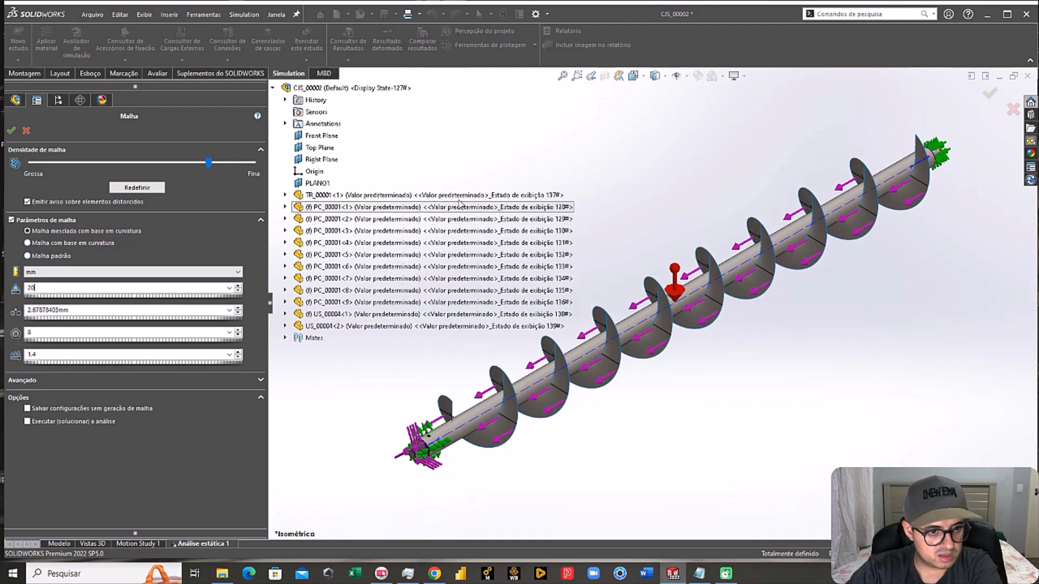
pyautogui.press('Return')
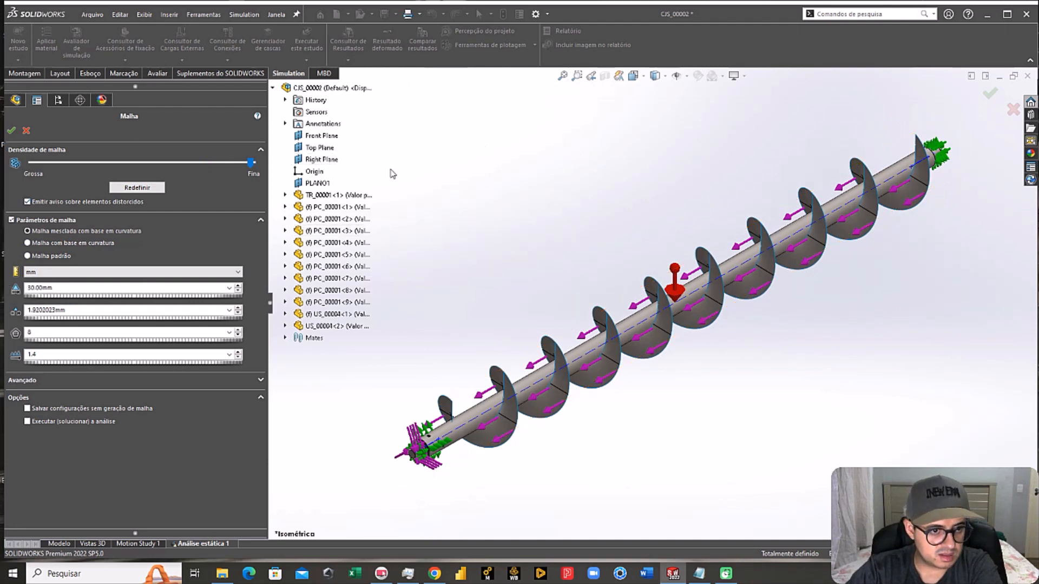
pyautogui.click(11, 131)
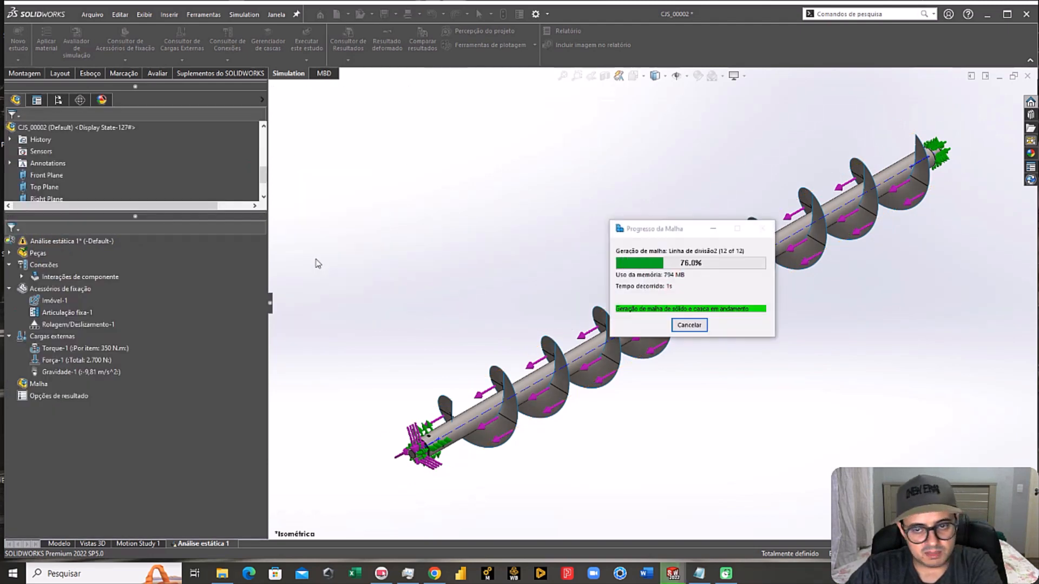
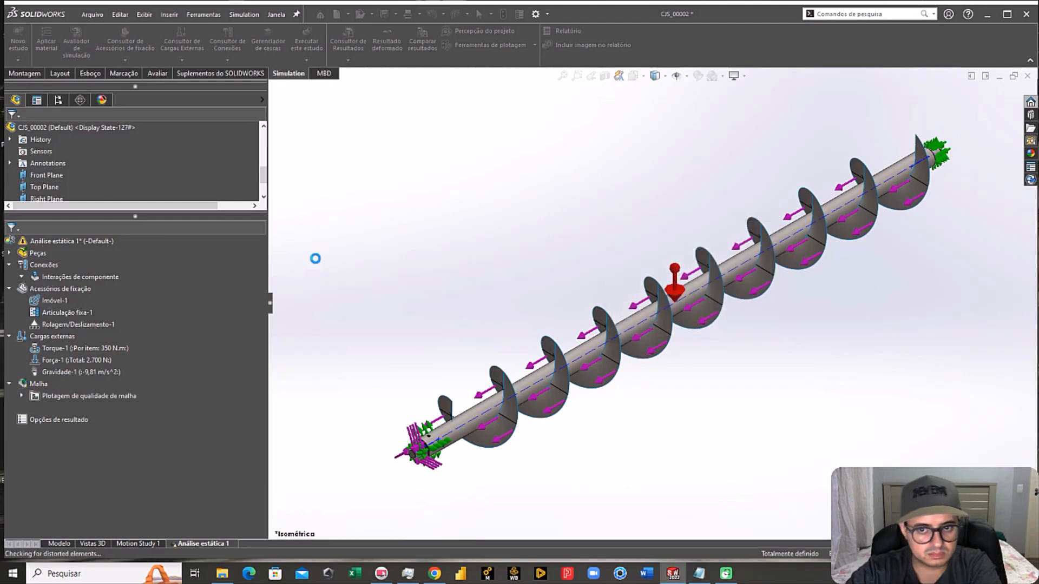
# Step: Examine the generated mesh on the flights, the tube and the tube end around the small holes
pyautogui.scroll(-5, 539, 397)
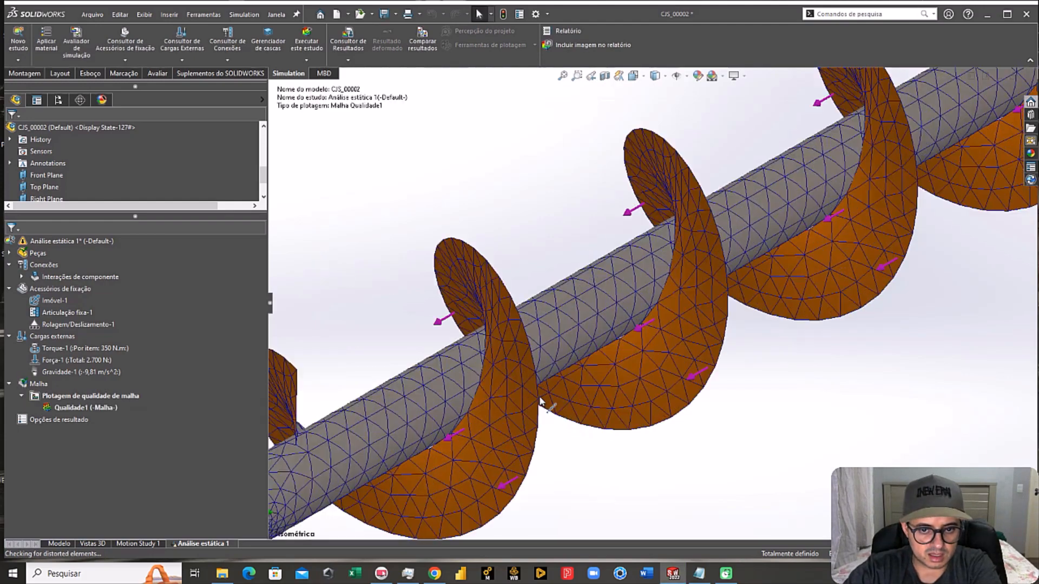
pyautogui.moveTo(539, 397); pyautogui.dragTo(439, 374, button='middle')
pyautogui.scroll(-6, 439, 373)
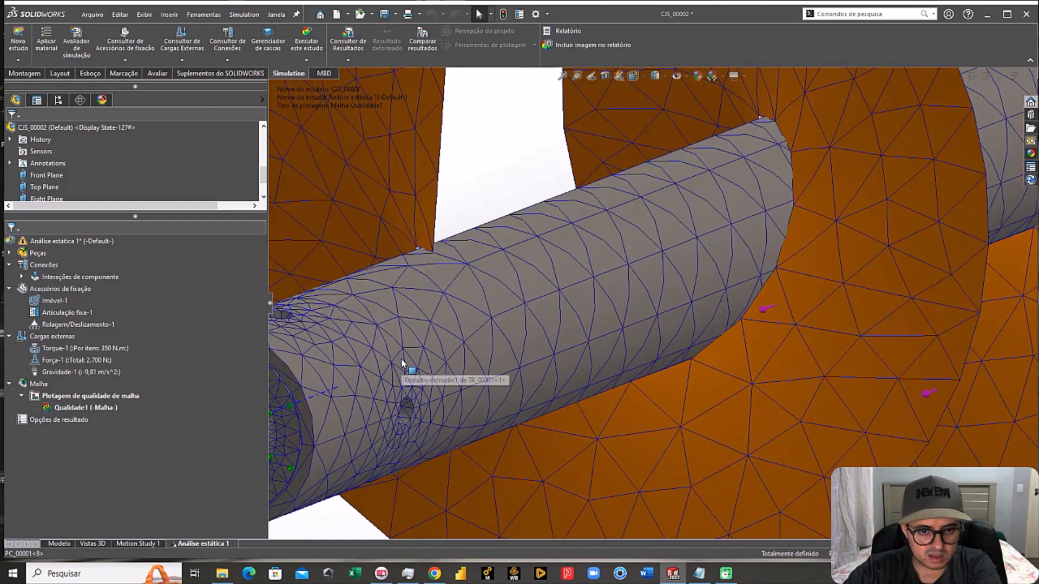
pyautogui.hotkey('ctrl', '7')
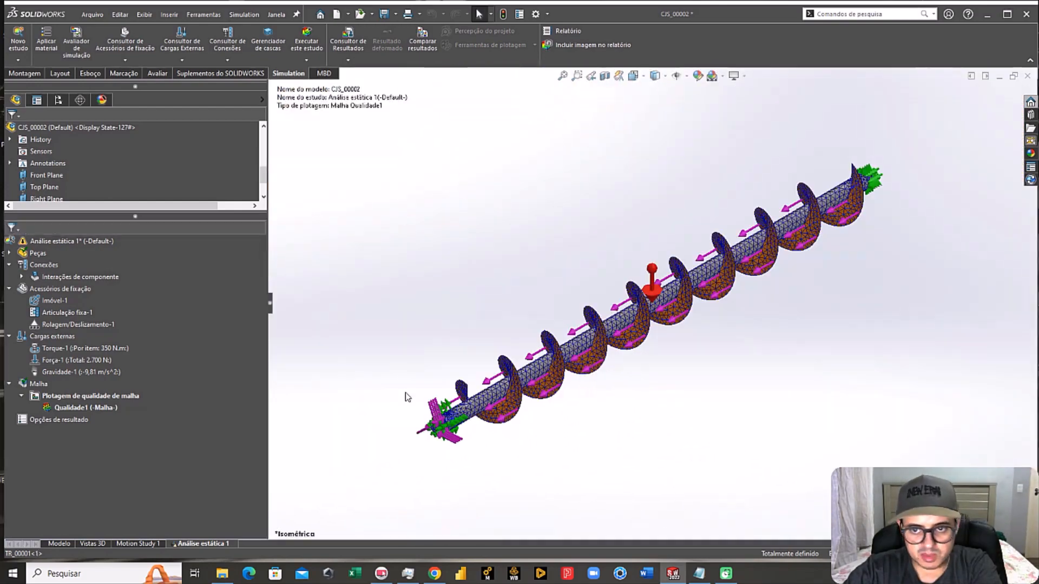
pyautogui.scroll(-2, 708, 358)
pyautogui.click(86, 396)
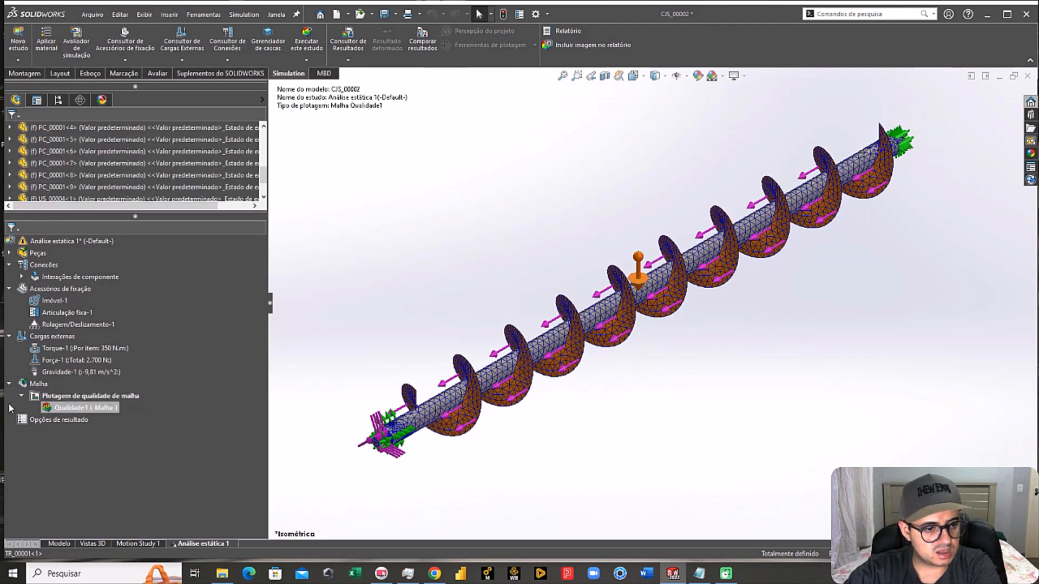
pyautogui.click(22, 396)
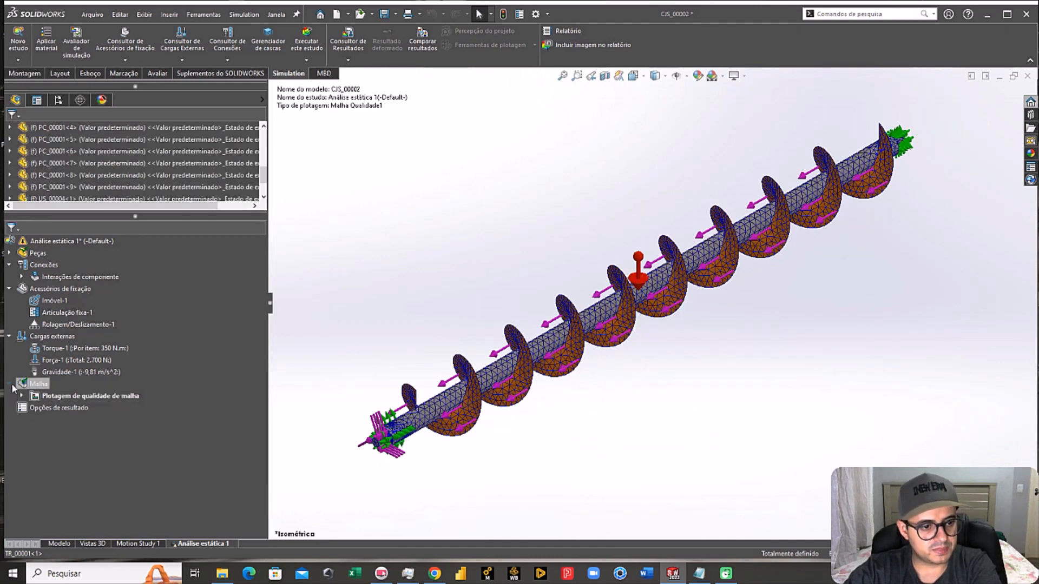
pyautogui.click(24, 395)
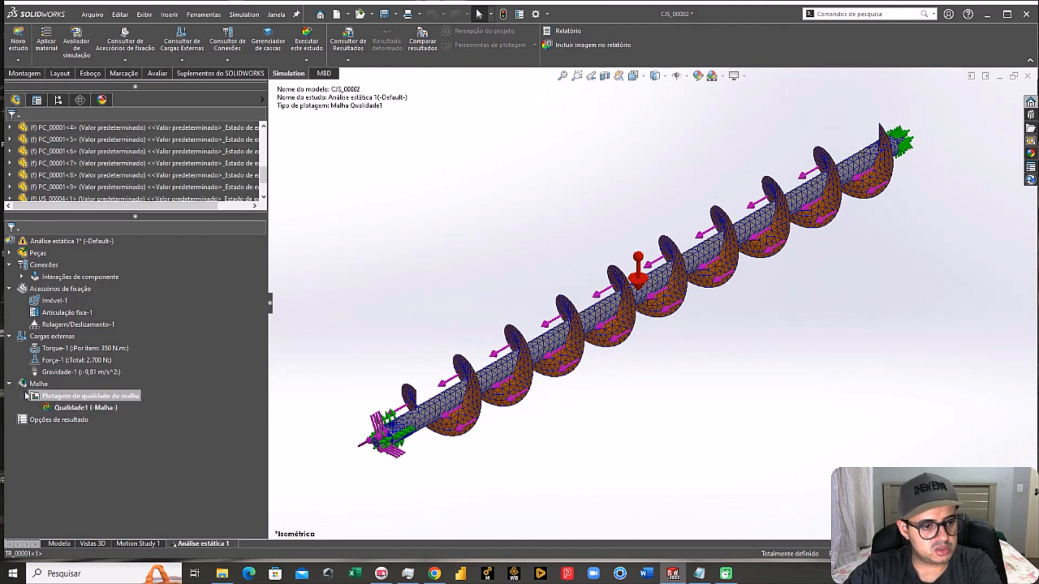
pyautogui.rightClick(76, 407)
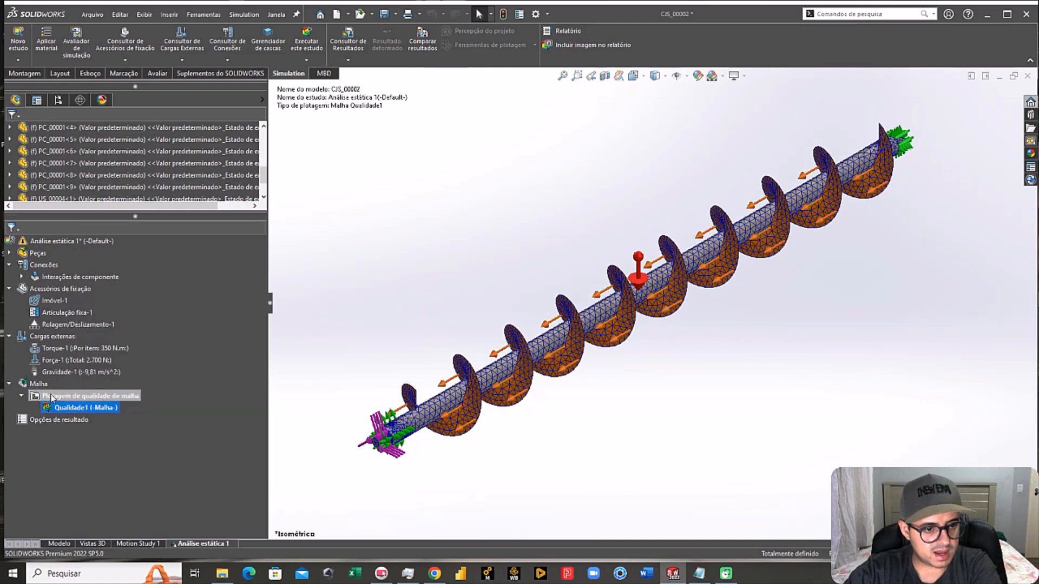
# Step: Create a mesh quality plot that displays the element aspect ratio (Proporção)
pyautogui.rightClick(39, 384)
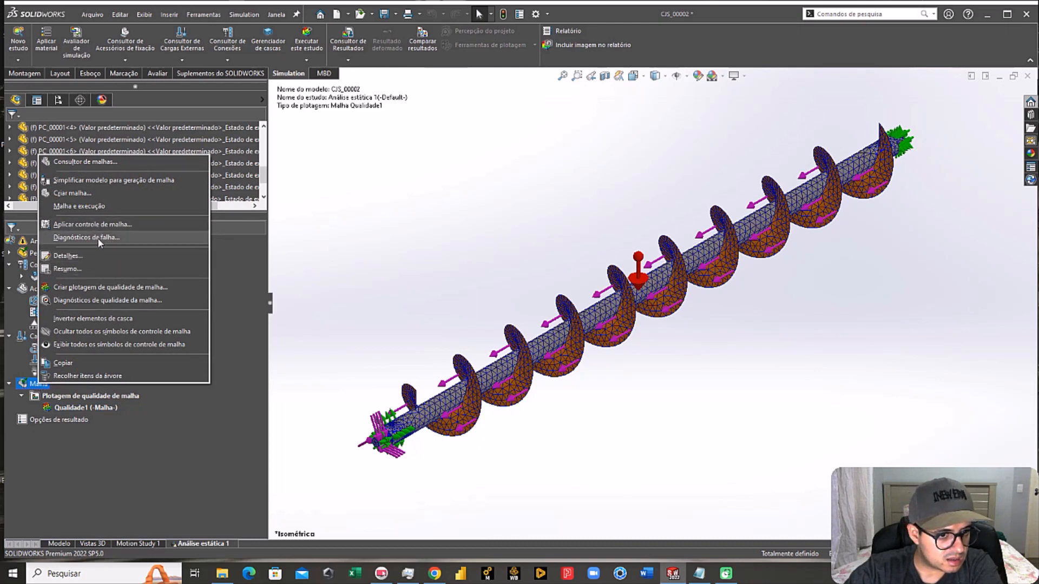
pyautogui.click(88, 290)
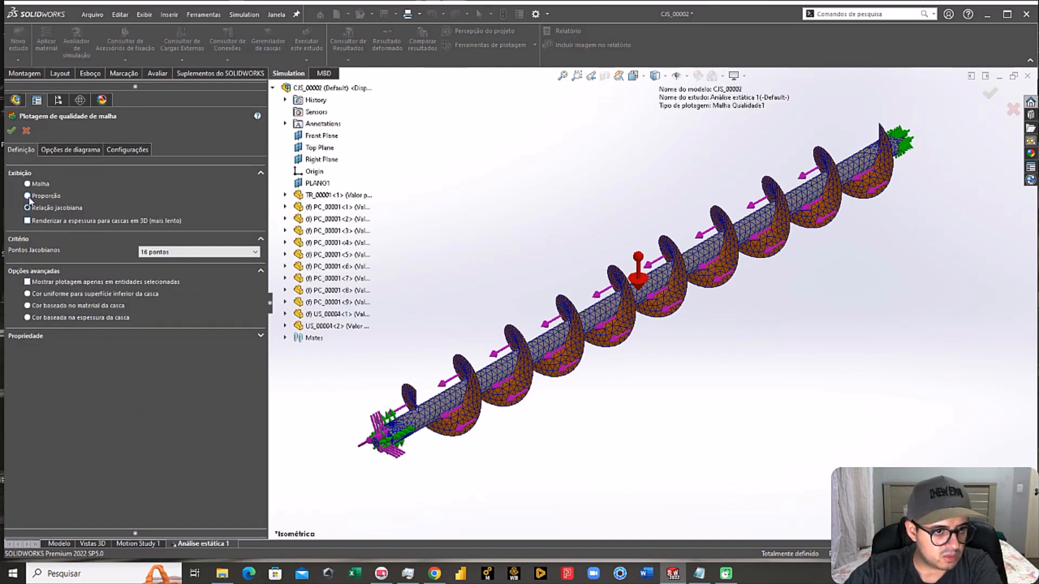
pyautogui.click(29, 197)
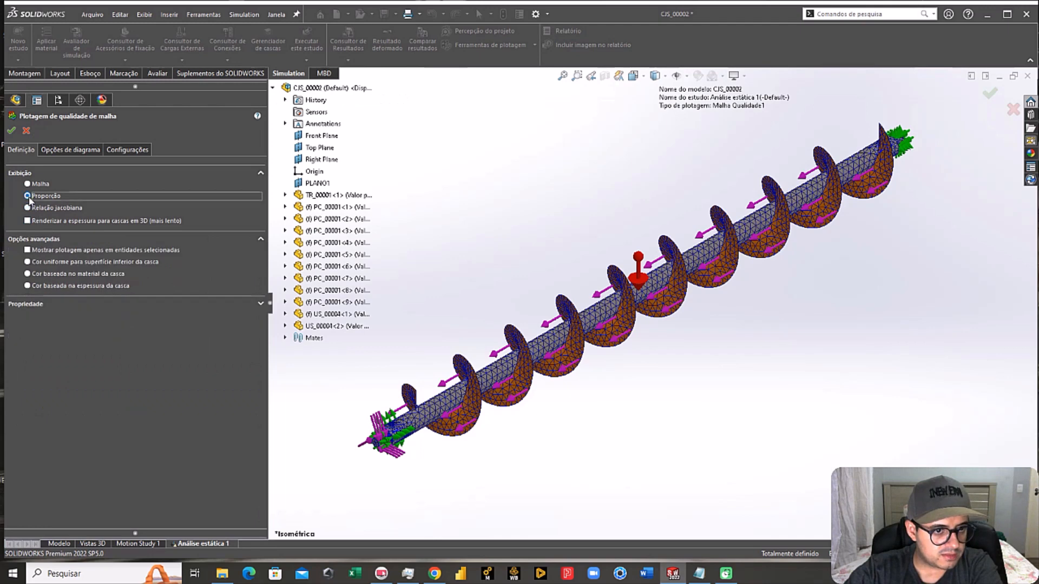
pyautogui.click(11, 130)
pyautogui.scroll(-2, 812, 252)
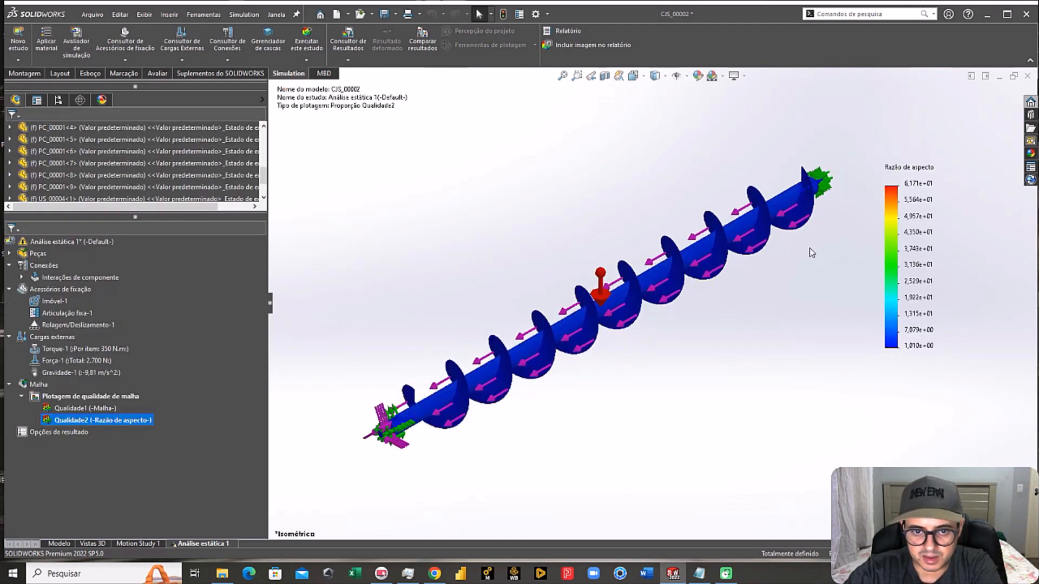
# Step: Edit the aspect ratio plot to use floating number format and show the minimum and maximum annotations
pyautogui.rightClick(81, 421)
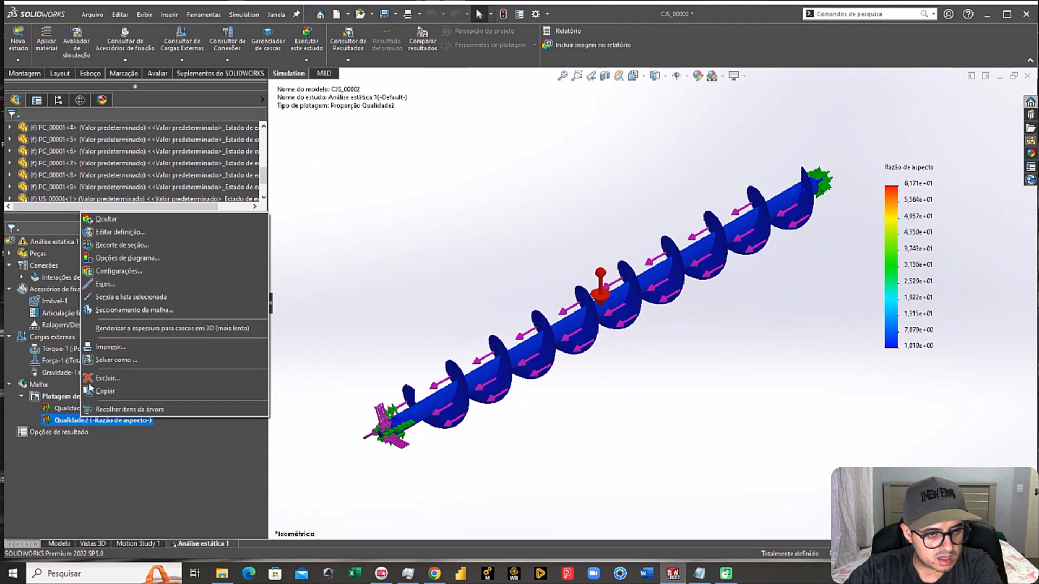
pyautogui.click(117, 232)
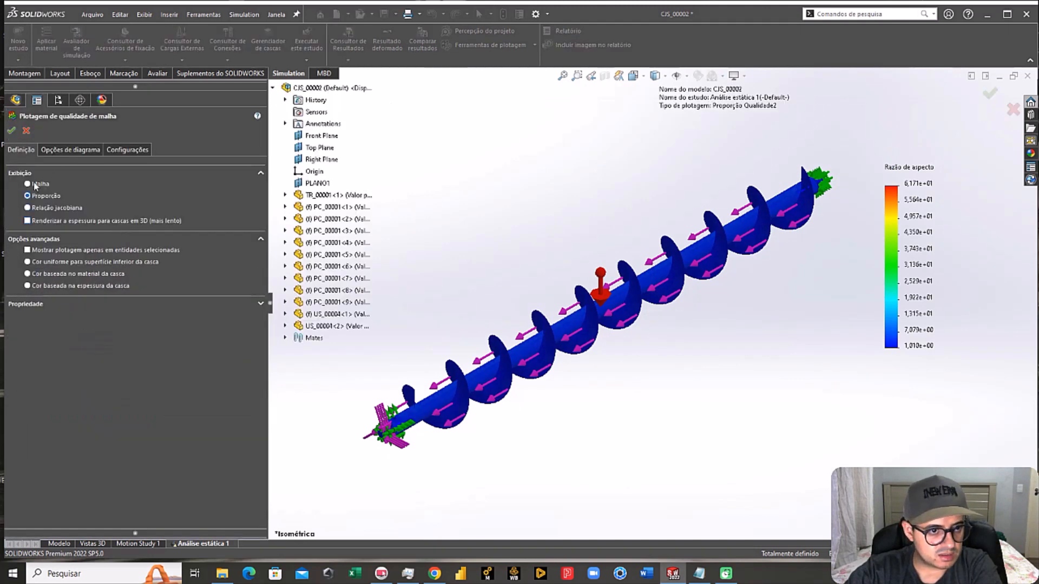
pyautogui.click(60, 150)
pyautogui.click(55, 406)
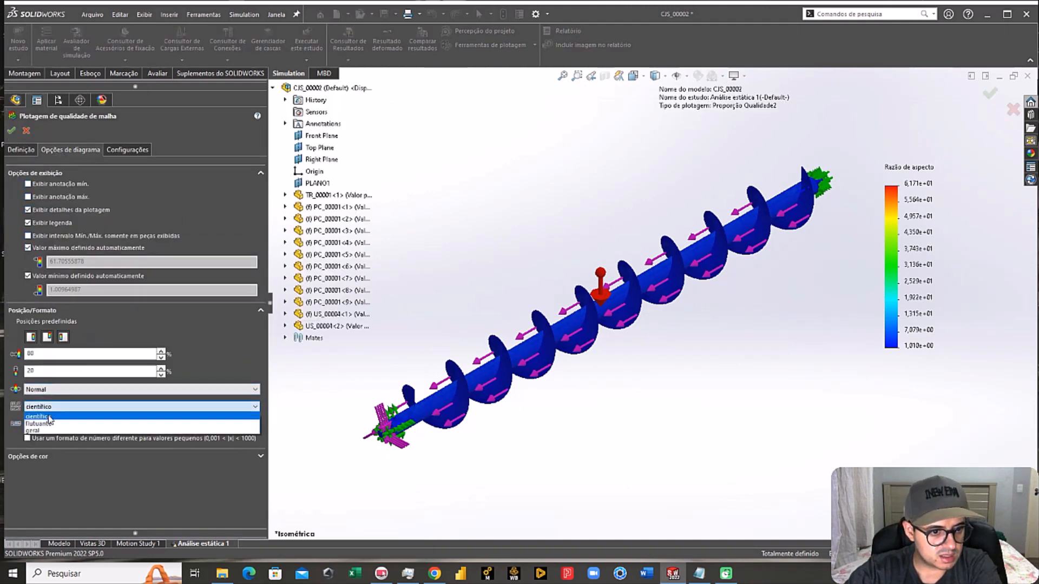
pyautogui.click(48, 427)
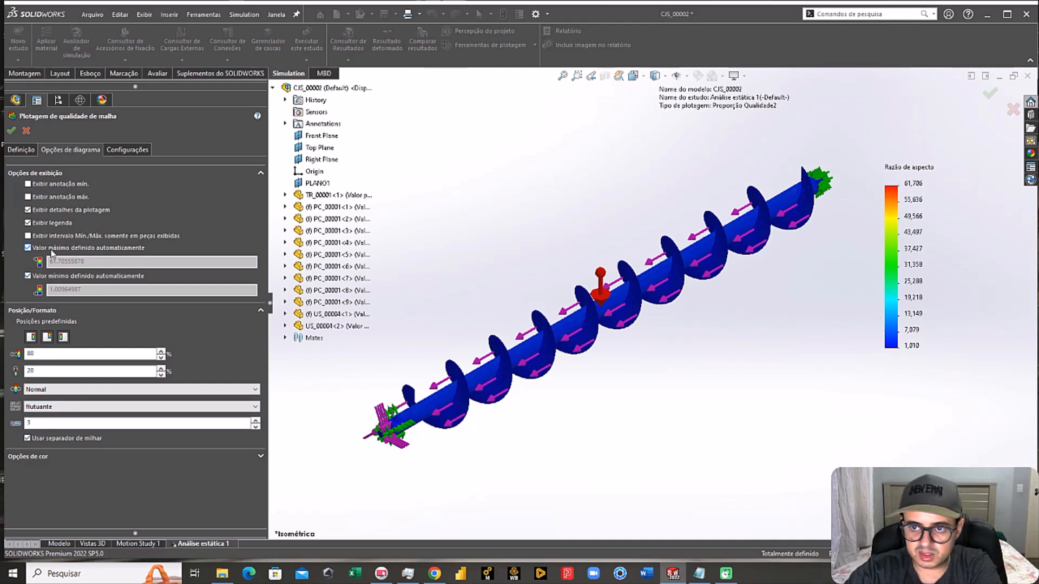
pyautogui.click(28, 197)
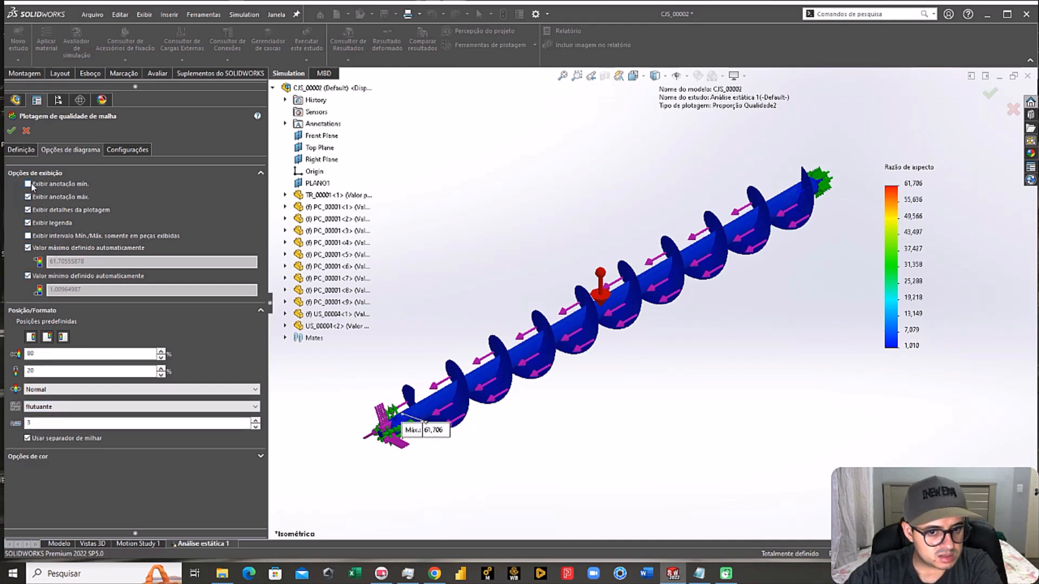
pyautogui.click(28, 183)
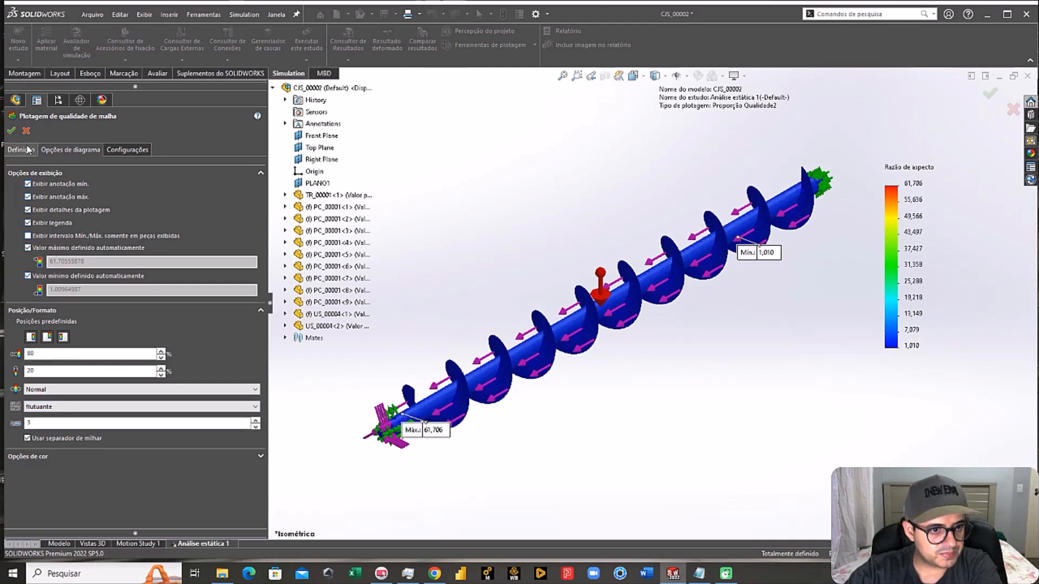
pyautogui.click(13, 131)
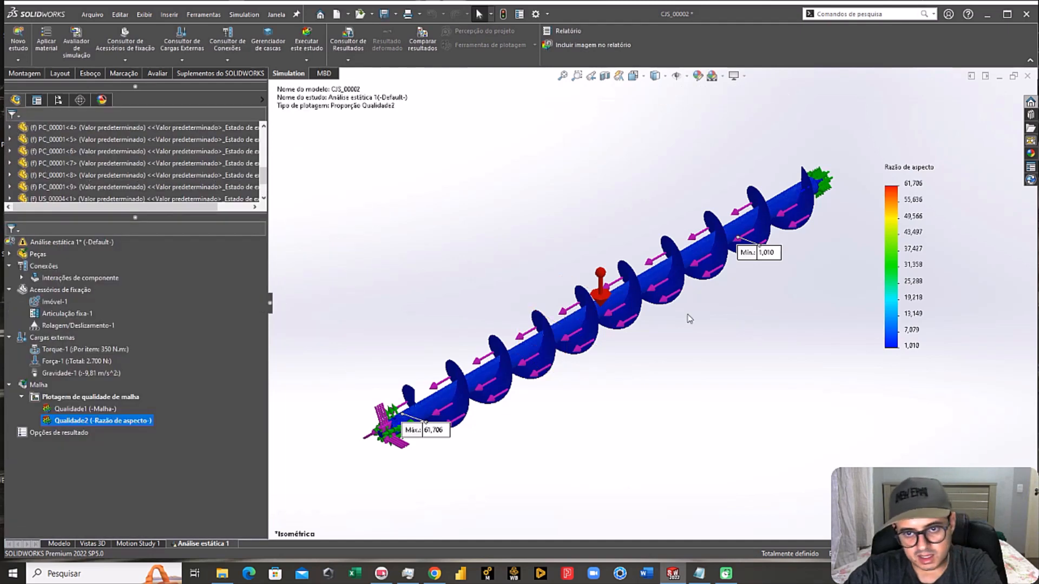
# Step: Set the maximum value of the aspect ratio plot's colour legend to 10
pyautogui.scroll(-5, 386, 403)
pyautogui.moveTo(385, 402); pyautogui.dragTo(755, 409, button='middle')
pyautogui.scroll(-4, 807, 363)
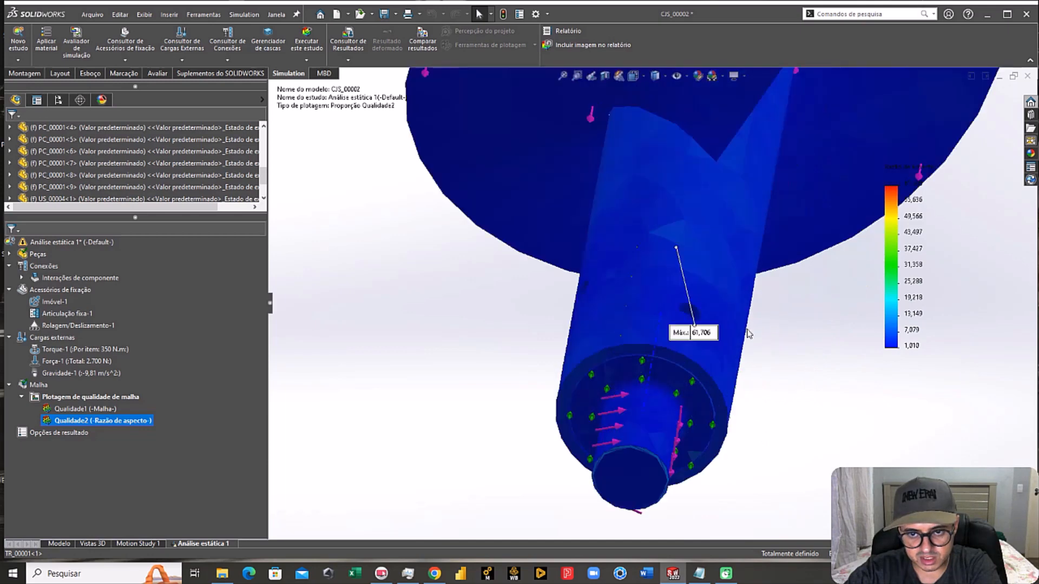
pyautogui.moveTo(749, 334); pyautogui.dragTo(773, 342, button='middle')
pyautogui.hotkey('ctrl', '7')
pyautogui.press('z')
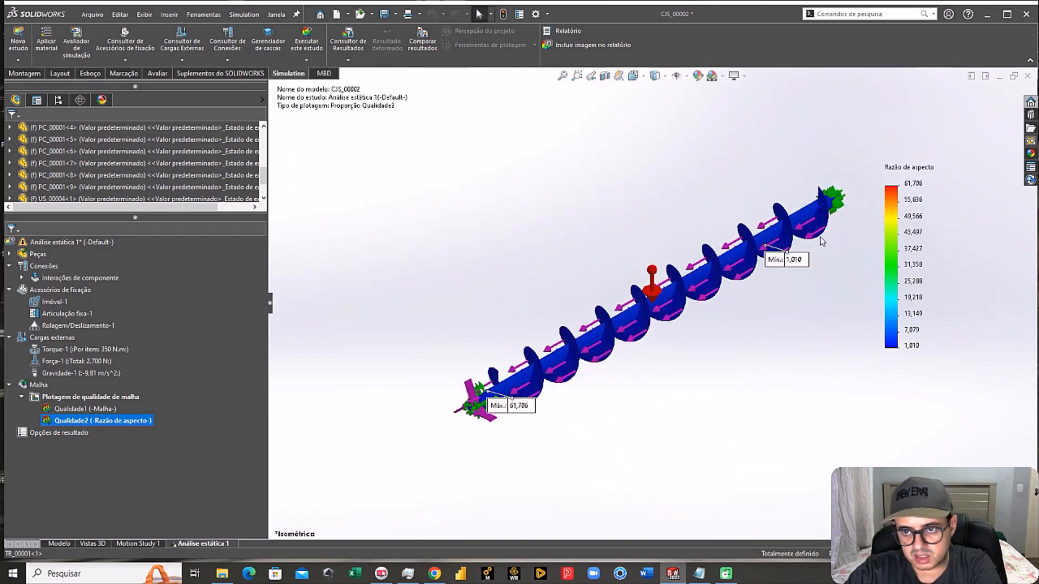
pyautogui.doubleClick(913, 185)
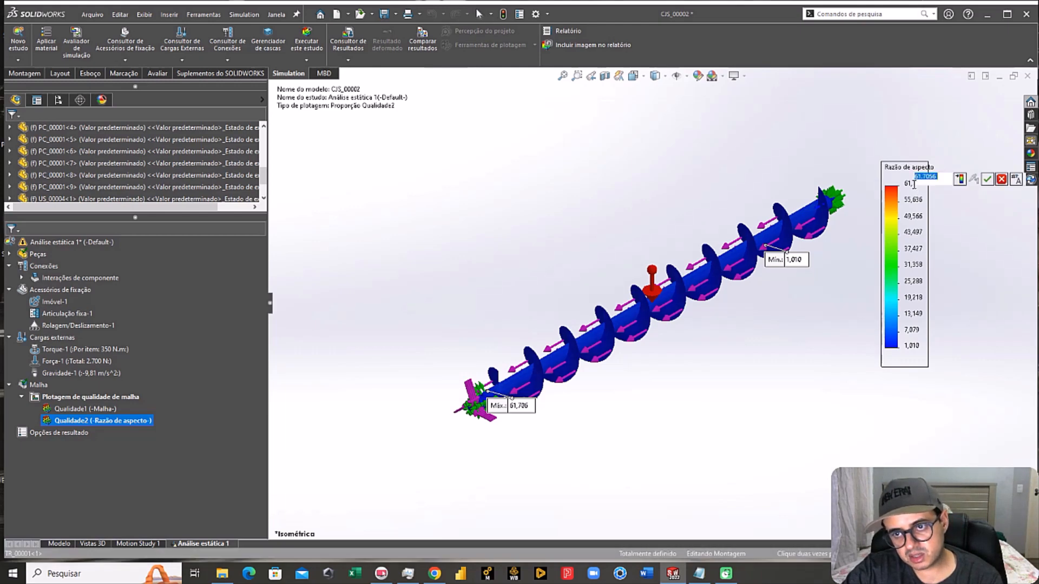
pyautogui.write('10')
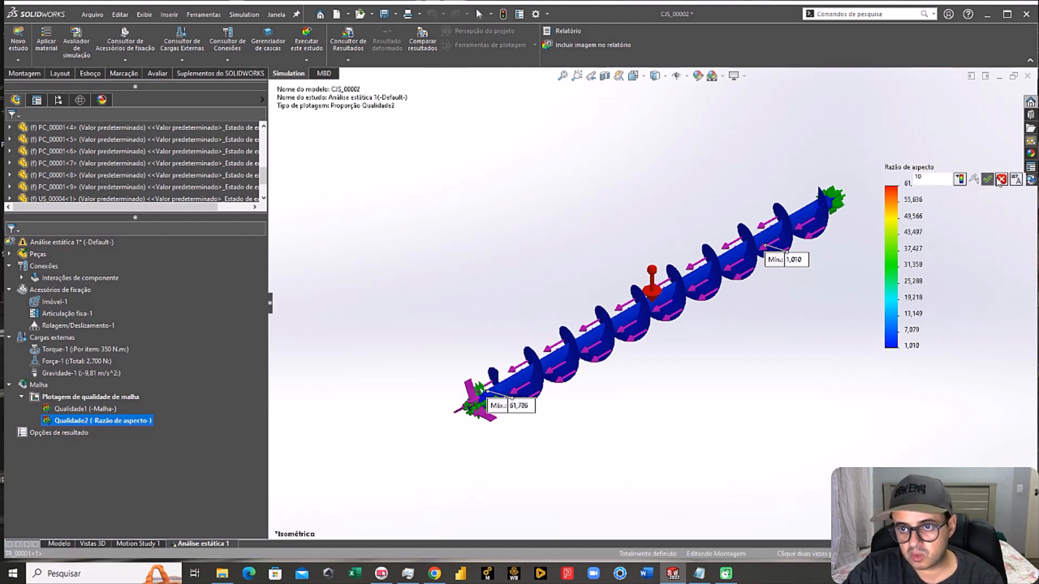
pyautogui.click(987, 179)
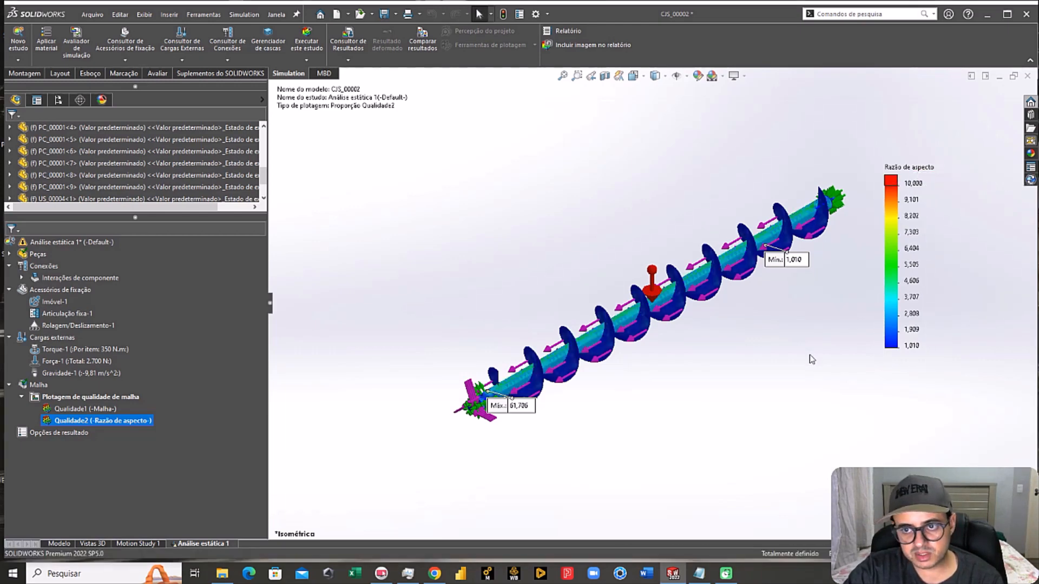
# Step: Examine the aspect ratio of the elements around the chamfer at the end of shaft US_00004-1
pyautogui.moveTo(885, 368); pyautogui.dragTo(893, 373, button='middle')
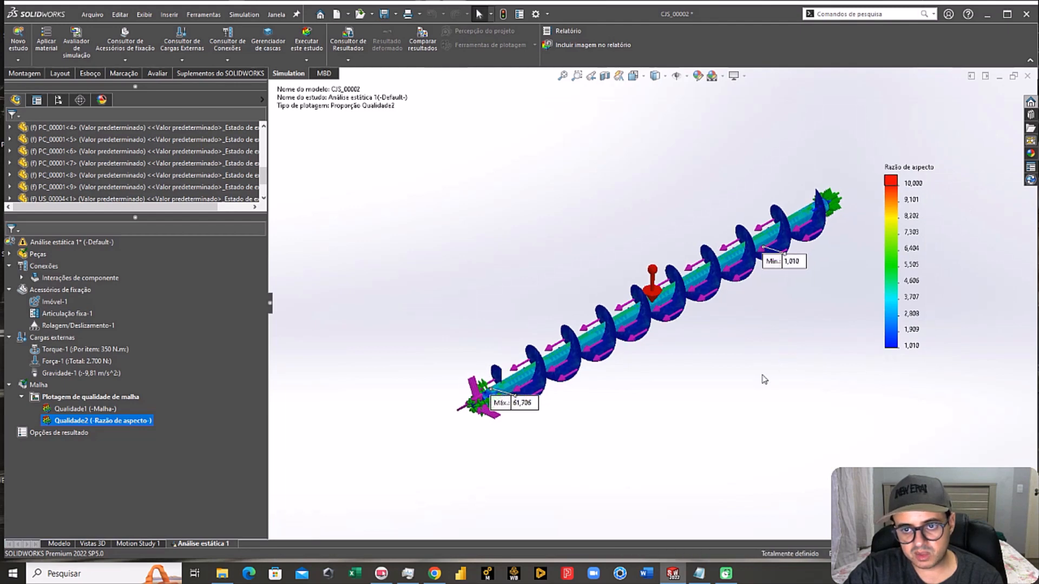
pyautogui.scroll(-3, 620, 357)
pyautogui.moveTo(619, 351); pyautogui.dragTo(812, 310, button='middle')
pyautogui.scroll(-6, 554, 281)
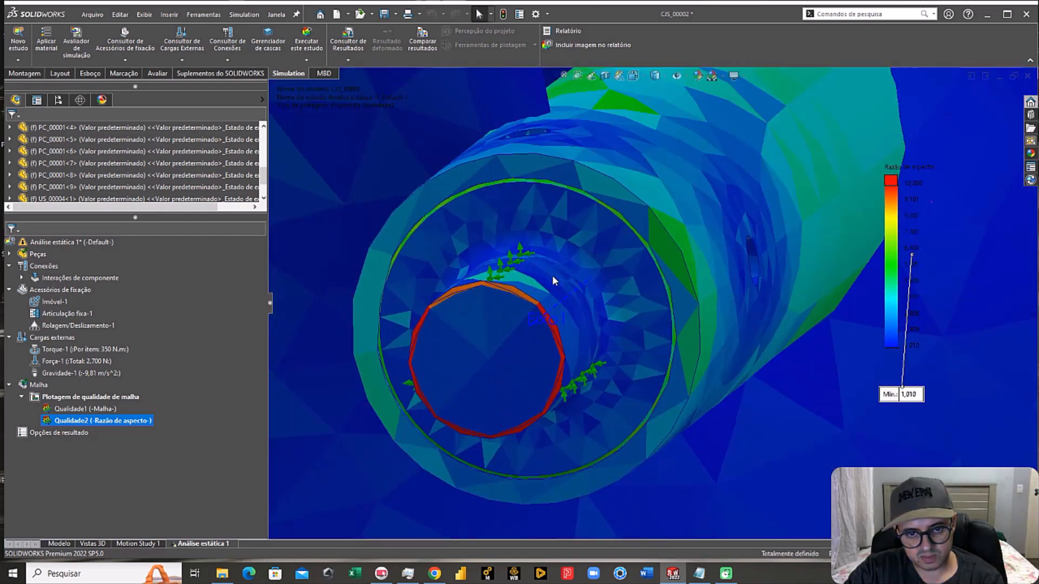
pyautogui.scroll(-3, 553, 281)
pyautogui.moveTo(511, 330); pyautogui.dragTo(443, 366, button='middle')
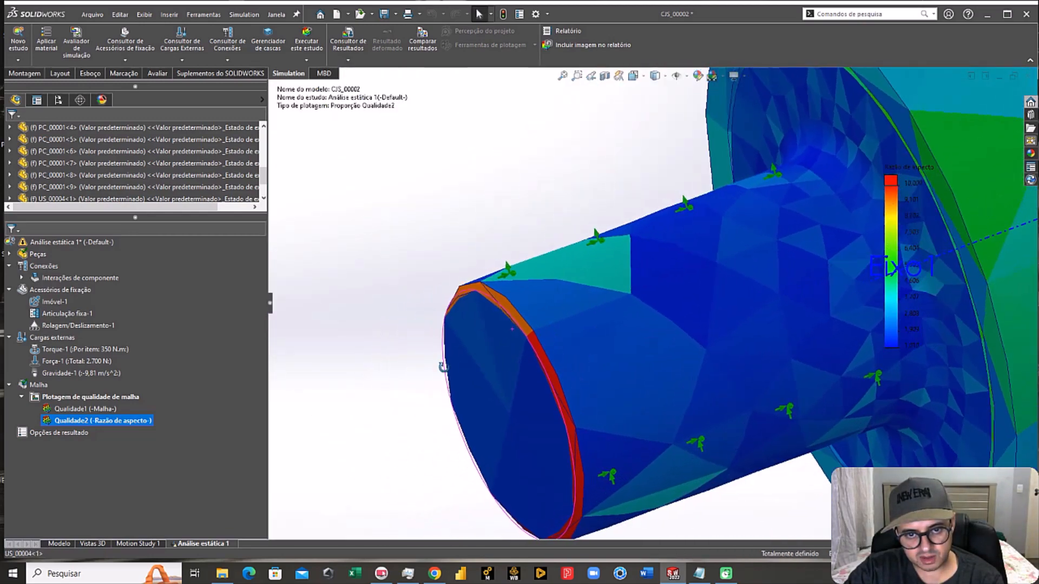
pyautogui.scroll(5, 568, 325)
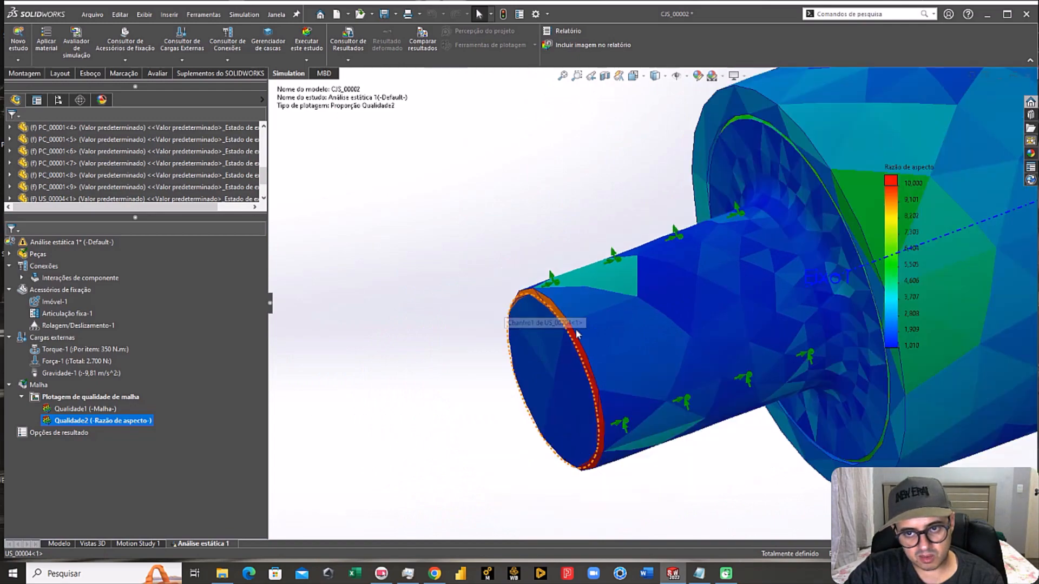
# Step: Examine the aspect ratio mesh quality plot on the rim and surrounding faces of the screw's end shaft
pyautogui.moveTo(676, 266); pyautogui.dragTo(755, 419, button='middle')
pyautogui.hotkey('ctrl', '7')
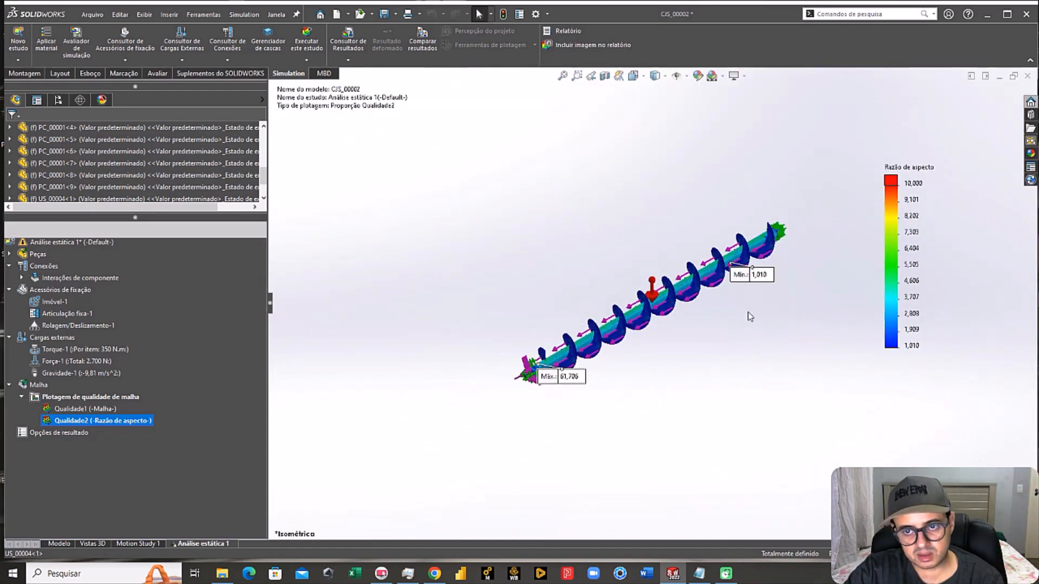
pyautogui.scroll(-6, 777, 200)
pyautogui.moveTo(665, 329); pyautogui.dragTo(526, 348, button='middle')
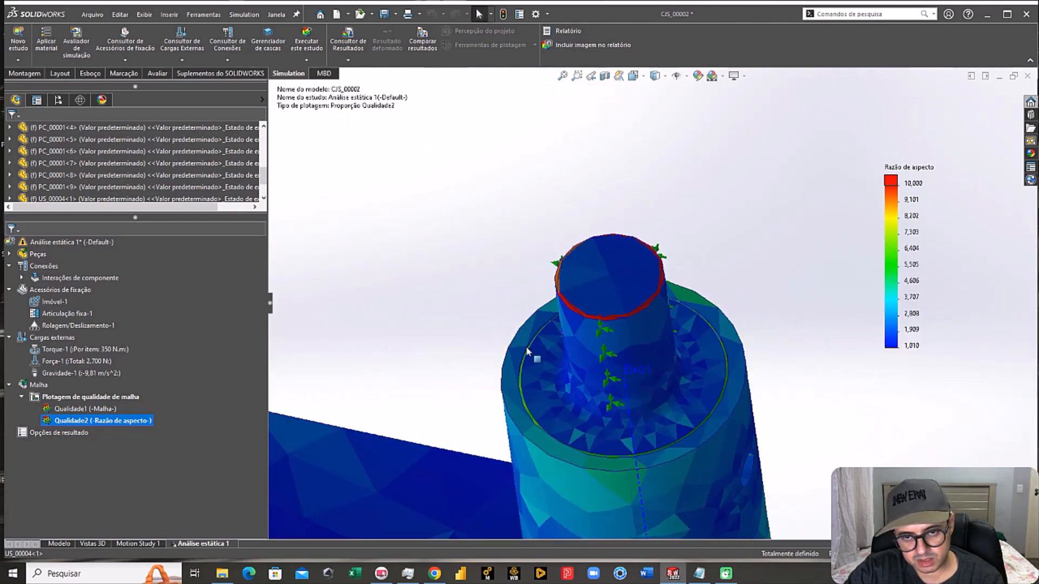
pyautogui.moveTo(570, 289); pyautogui.dragTo(579, 308, button='middle')
pyautogui.scroll(-4, 578, 307)
pyautogui.scroll(-4, 542, 264)
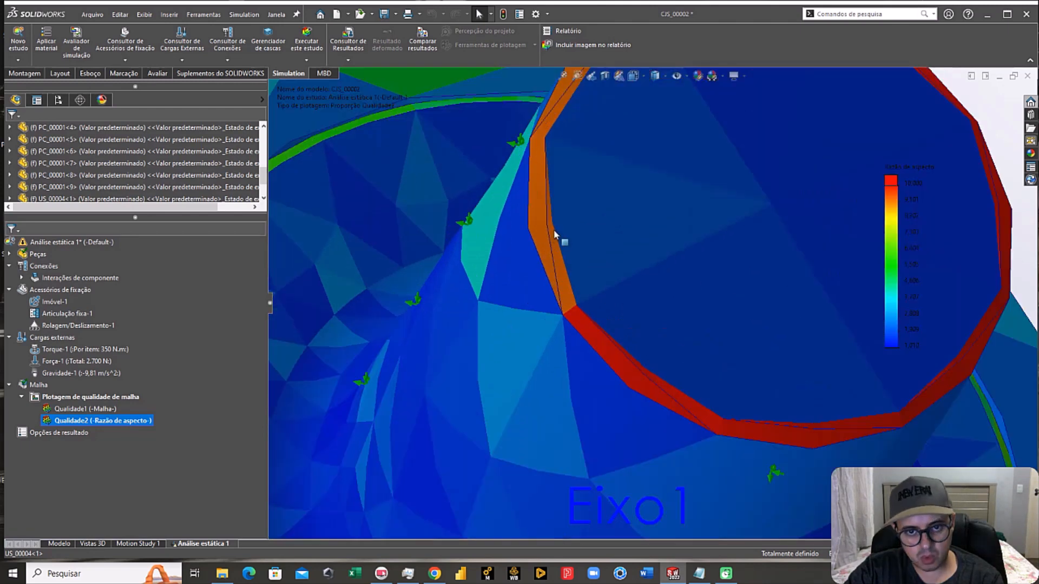
pyautogui.hotkey('ctrl', '7')
pyautogui.scroll(-2, 757, 292)
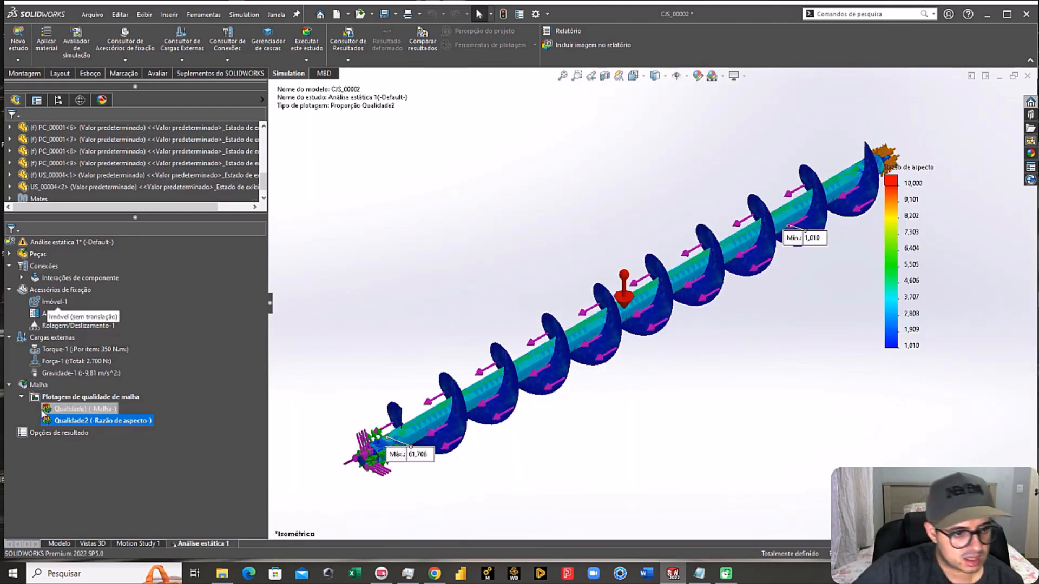
# Step: Display the mesh plot Qualidade1 and run the static study Análise estática 1
pyautogui.doubleClick(61, 408)
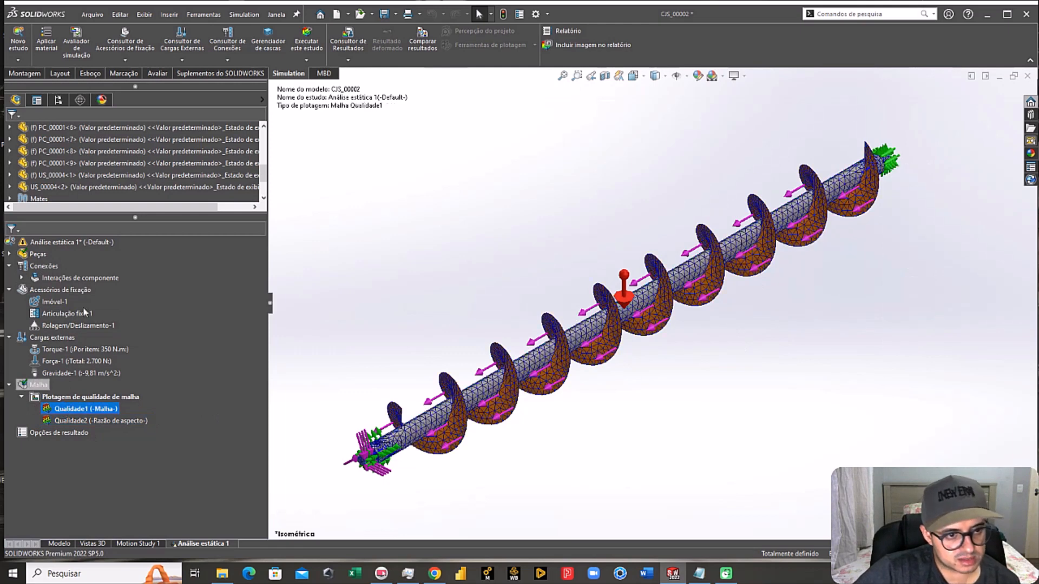
pyautogui.rightClick(70, 244)
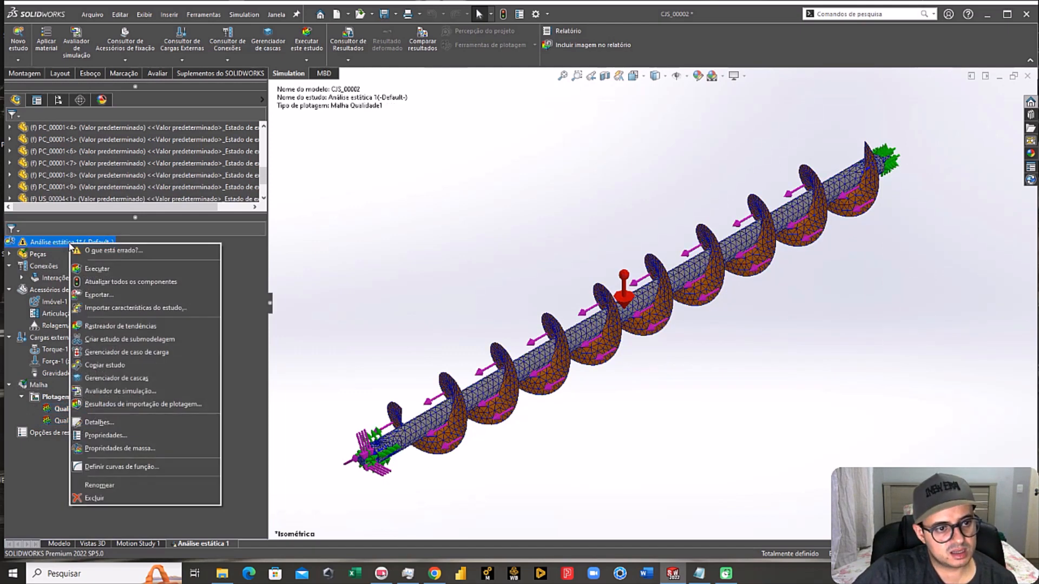
pyautogui.click(101, 269)
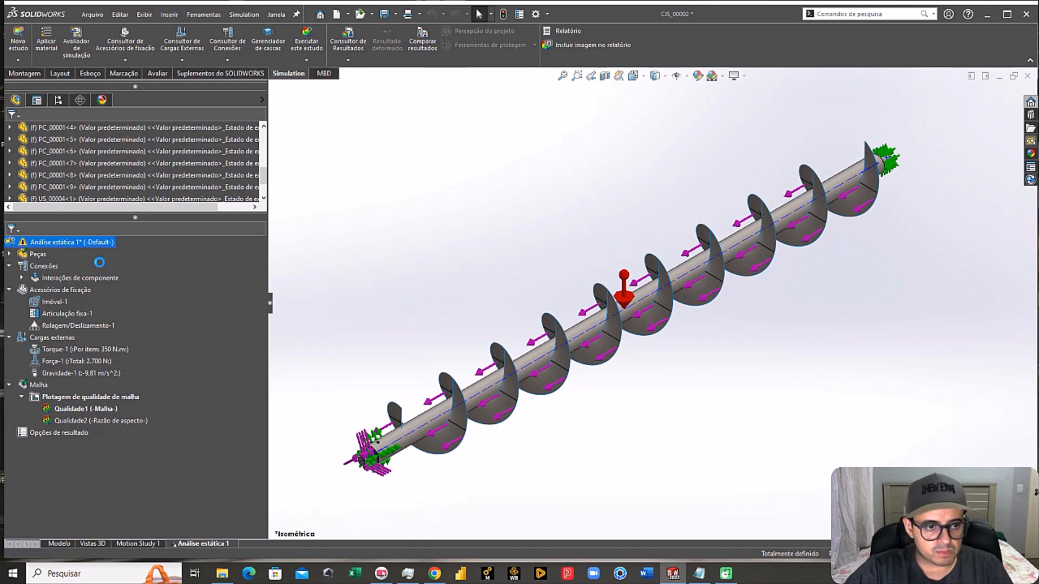
pyautogui.click(746, 331)
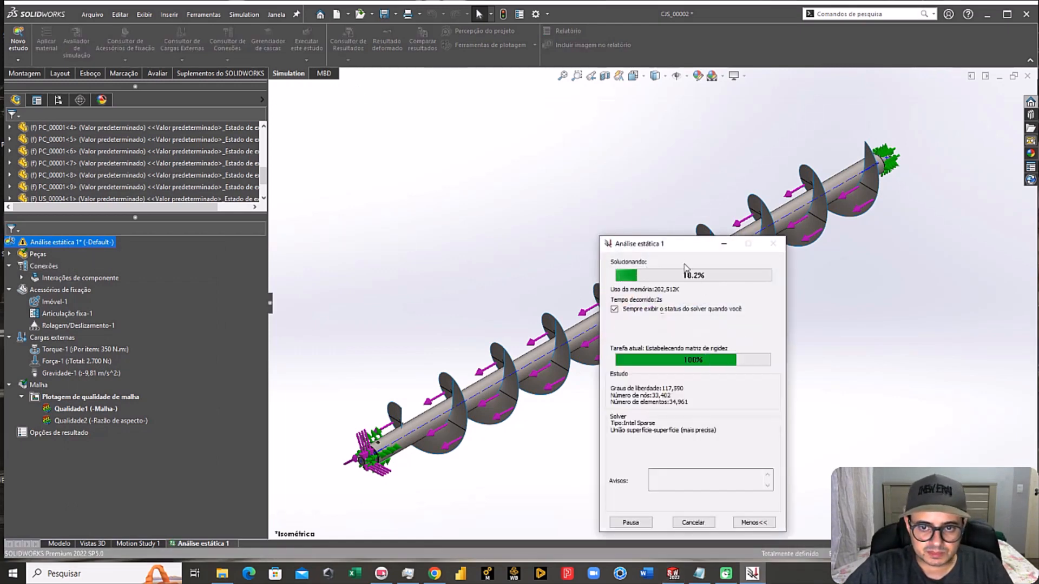
pyautogui.moveTo(633, 243); pyautogui.dragTo(39, 7)
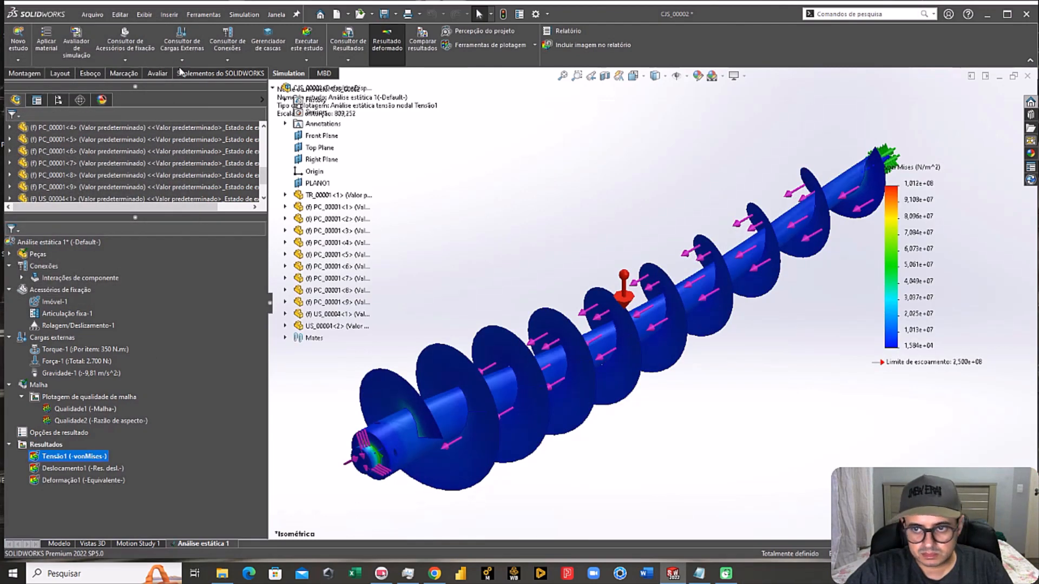
# Step: Display the displacement plot Deslocamento1 and play its deformation animation, closing the animation when done
pyautogui.scroll(1, 838, 323)
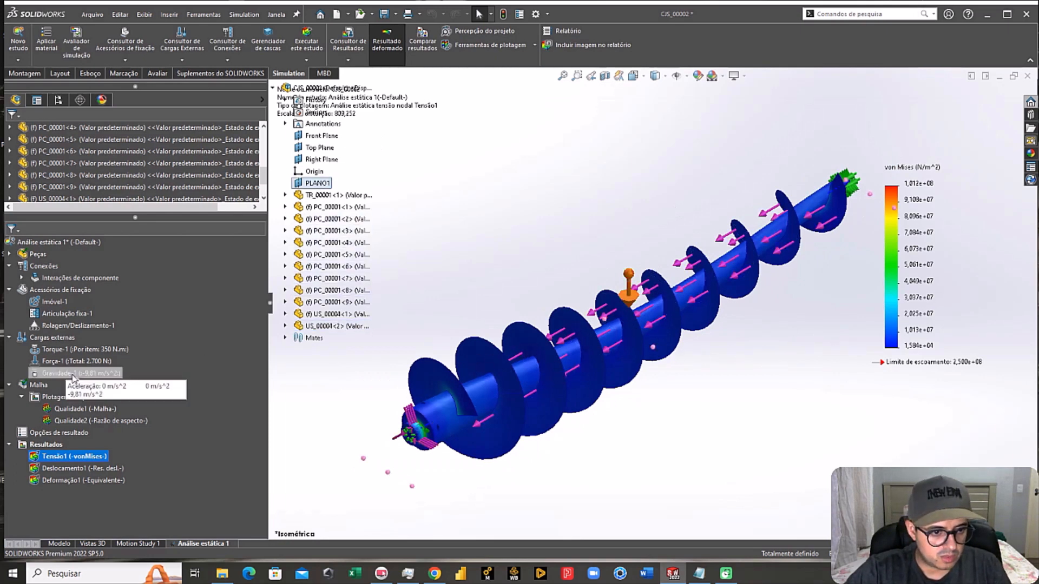
pyautogui.doubleClick(72, 471)
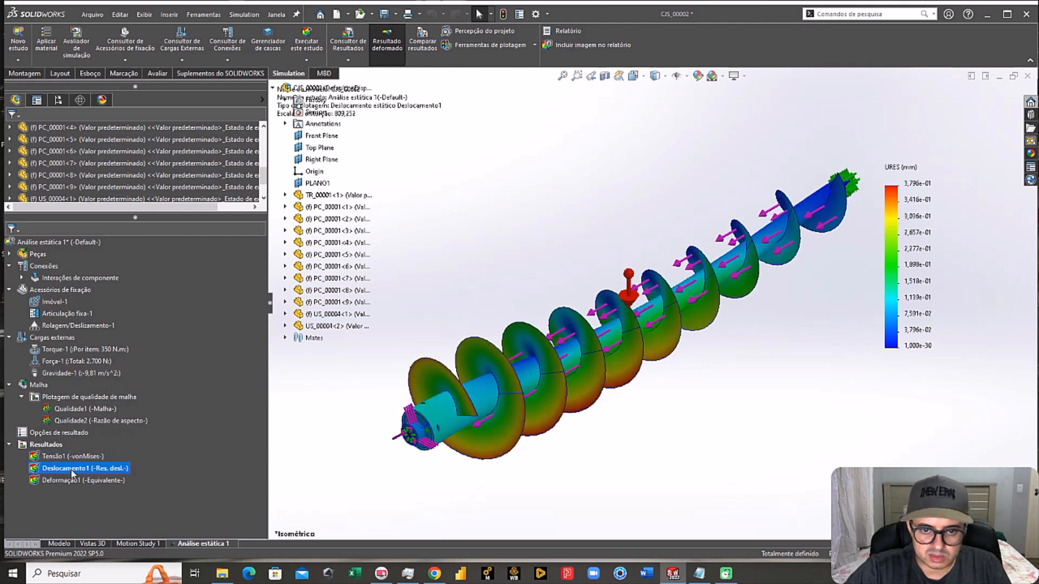
pyautogui.rightClick(72, 470)
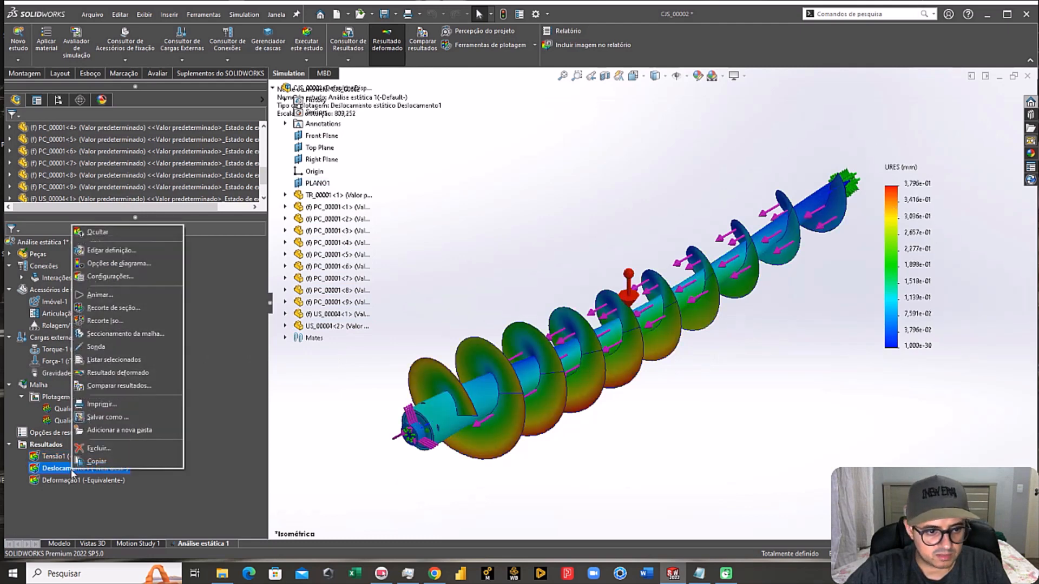
pyautogui.click(101, 294)
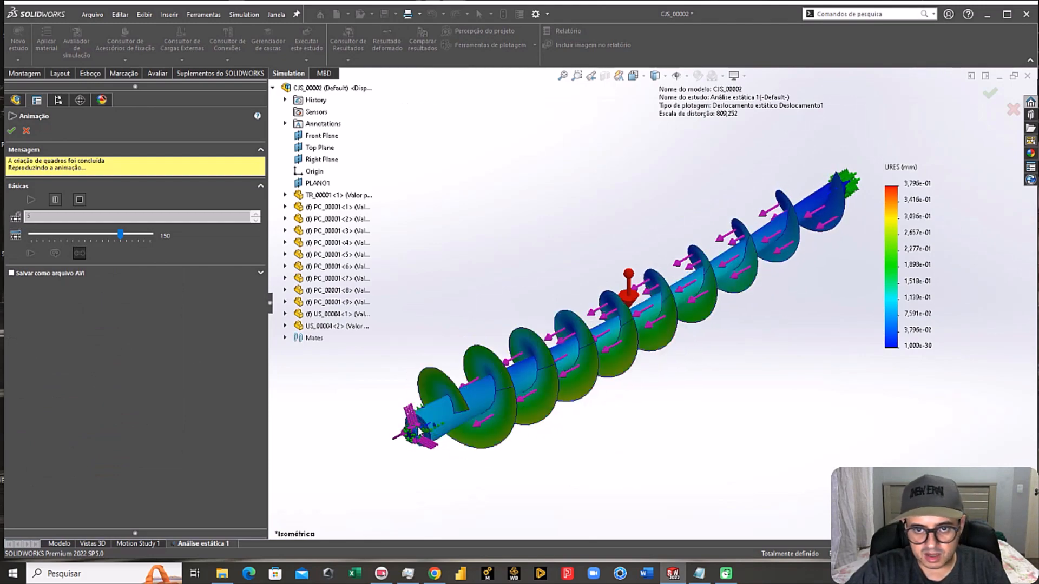
pyautogui.moveTo(584, 413); pyautogui.dragTo(622, 353, button='middle')
pyautogui.hotkey('ctrl', '7')
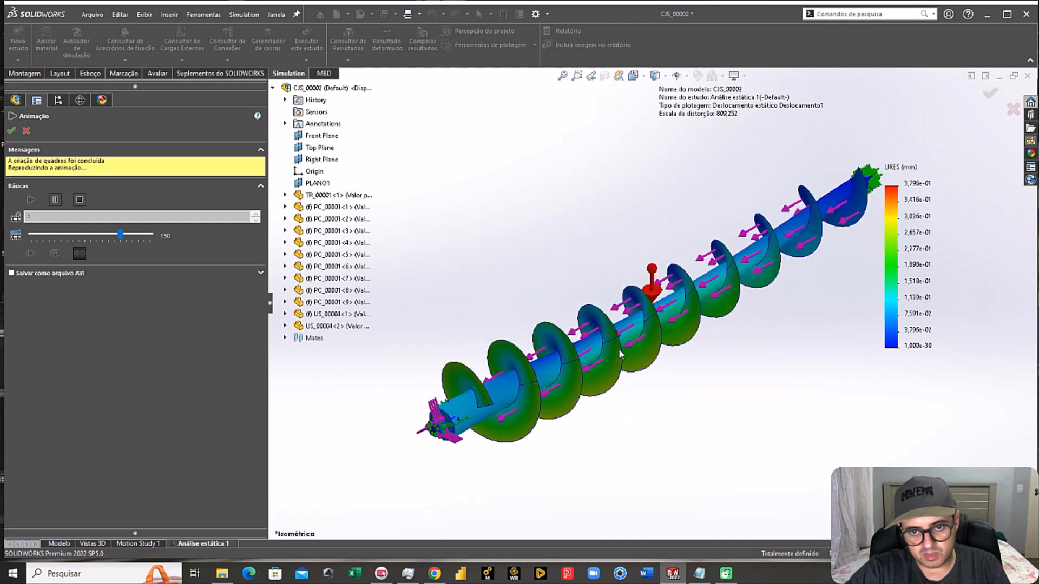
pyautogui.click(27, 131)
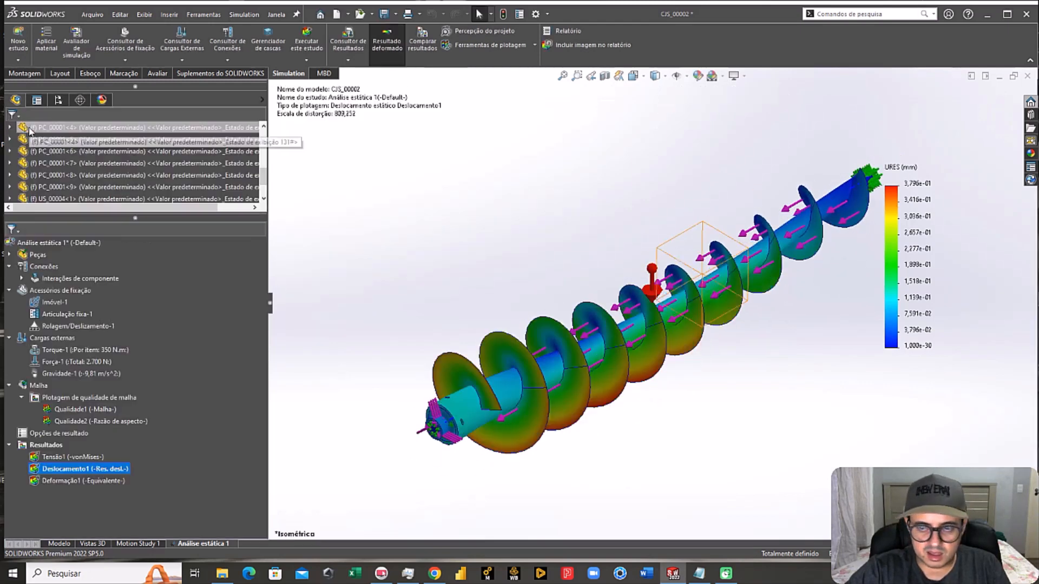
# Step: Set the deformed shape of the displacement plot Deslocamento1 to true scale (Escala real)
pyautogui.rightClick(63, 473)
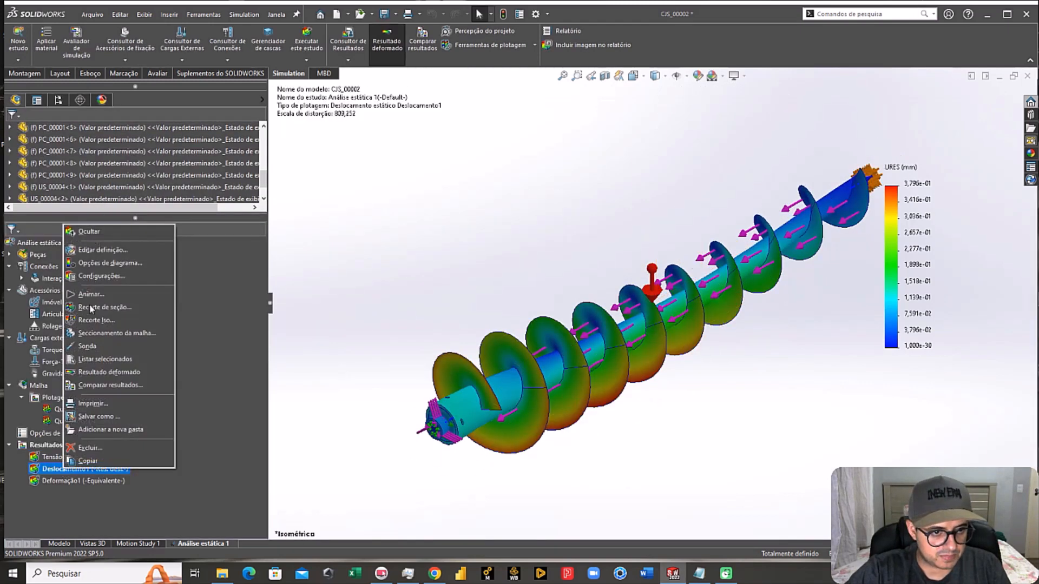
pyautogui.click(92, 251)
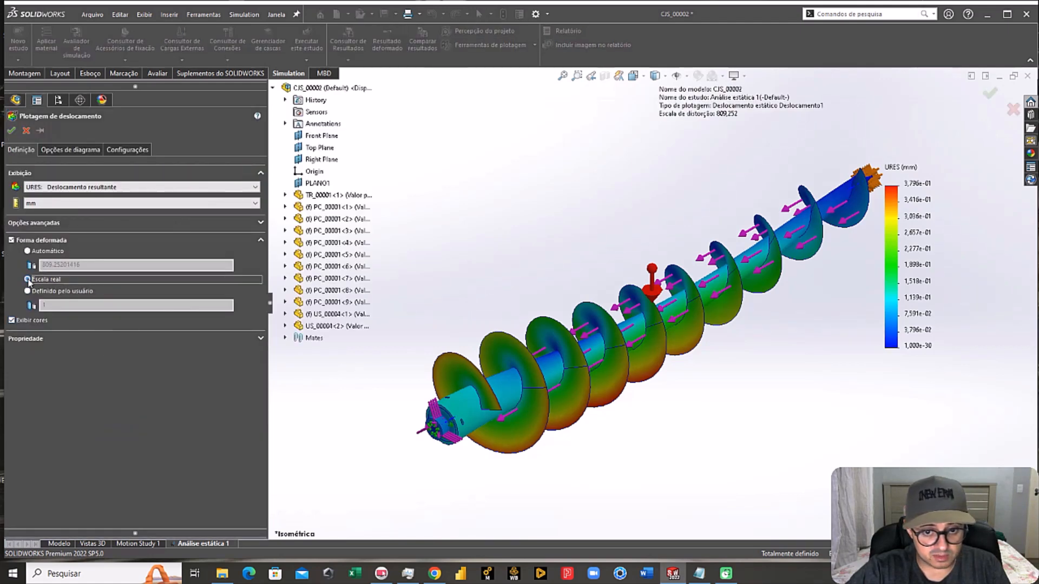
pyautogui.click(11, 132)
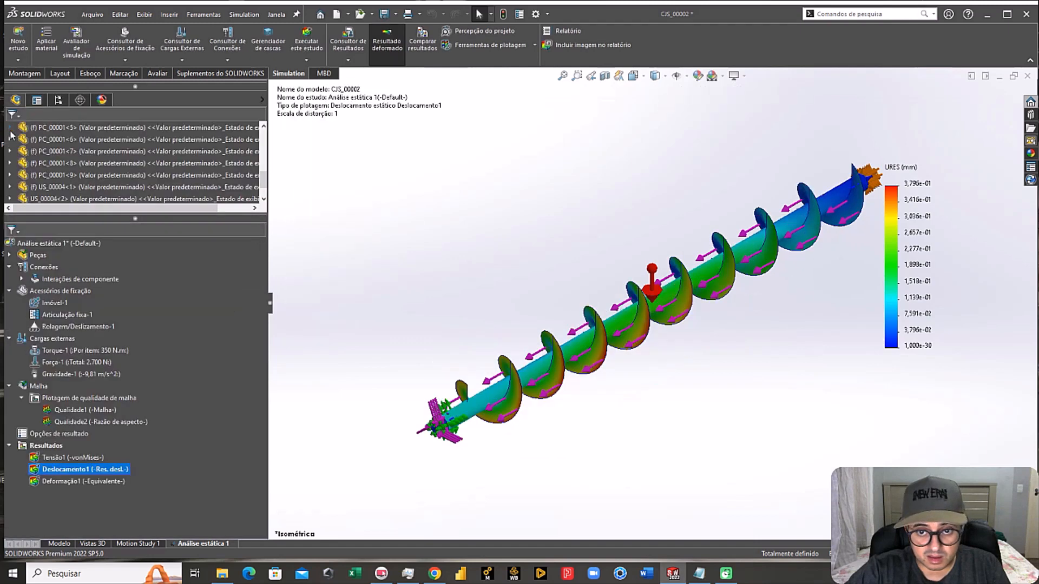
# Step: Examine the true-scale displacement distribution along the screw and around its far shaft end
pyautogui.scroll(-3, 502, 388)
pyautogui.scroll(3, 679, 338)
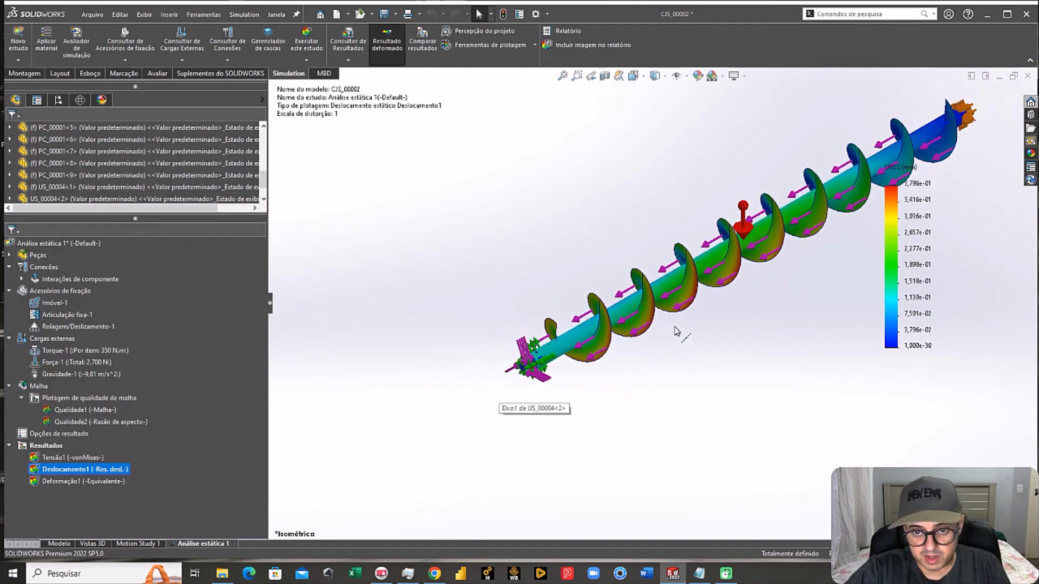
pyautogui.scroll(-2, 587, 331)
pyautogui.moveTo(587, 329); pyautogui.dragTo(702, 267, button='middle')
pyautogui.scroll(-6, 748, 201)
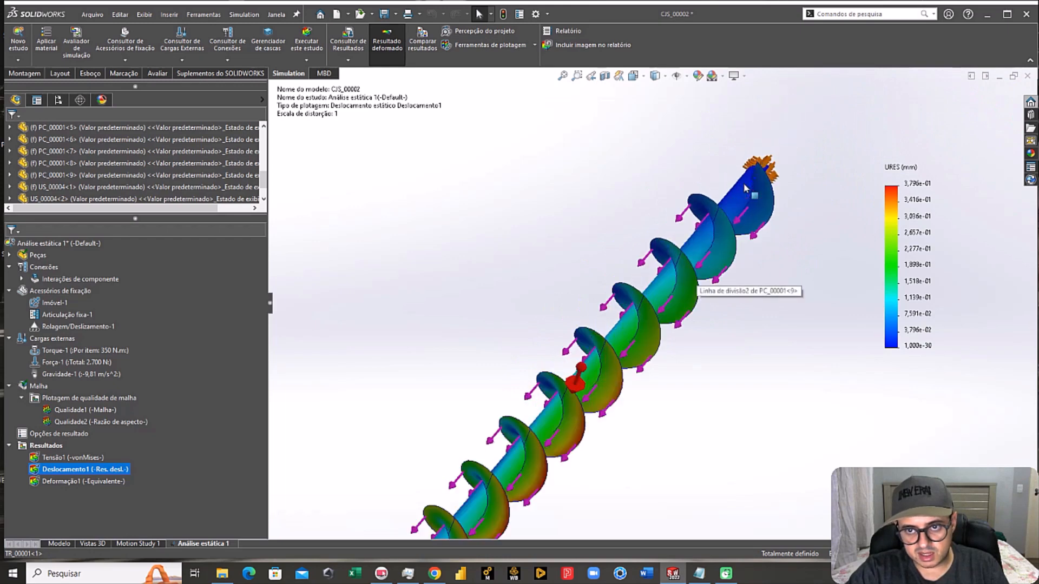
pyautogui.moveTo(748, 201); pyautogui.dragTo(746, 283, button='middle')
pyautogui.hotkey('ctrl', '7')
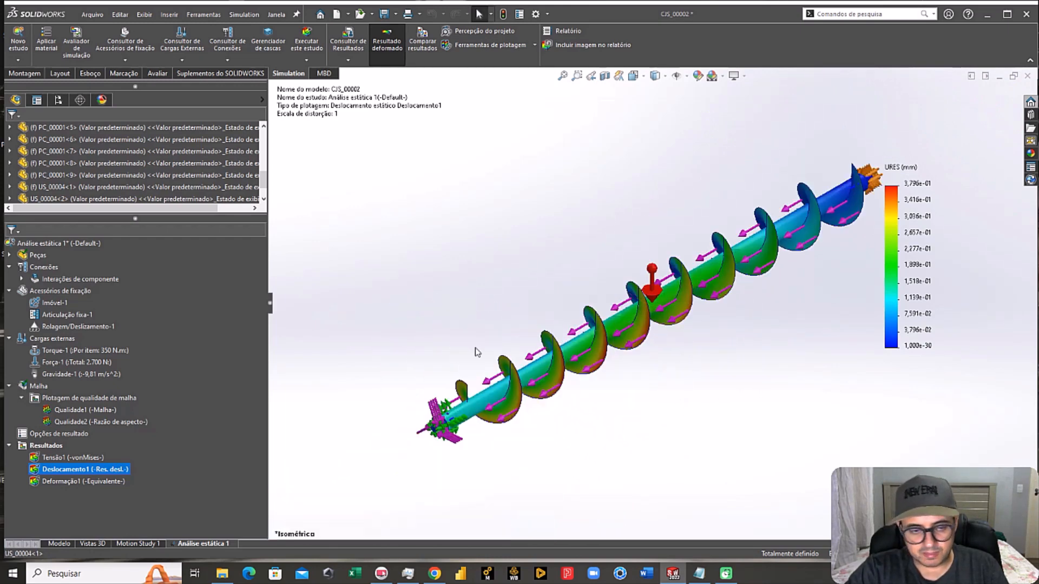
# Step: Change the legend number format of the displacement plot Deslocamento1 to floating (flutuante)
pyautogui.rightClick(48, 470)
pyautogui.click(80, 251)
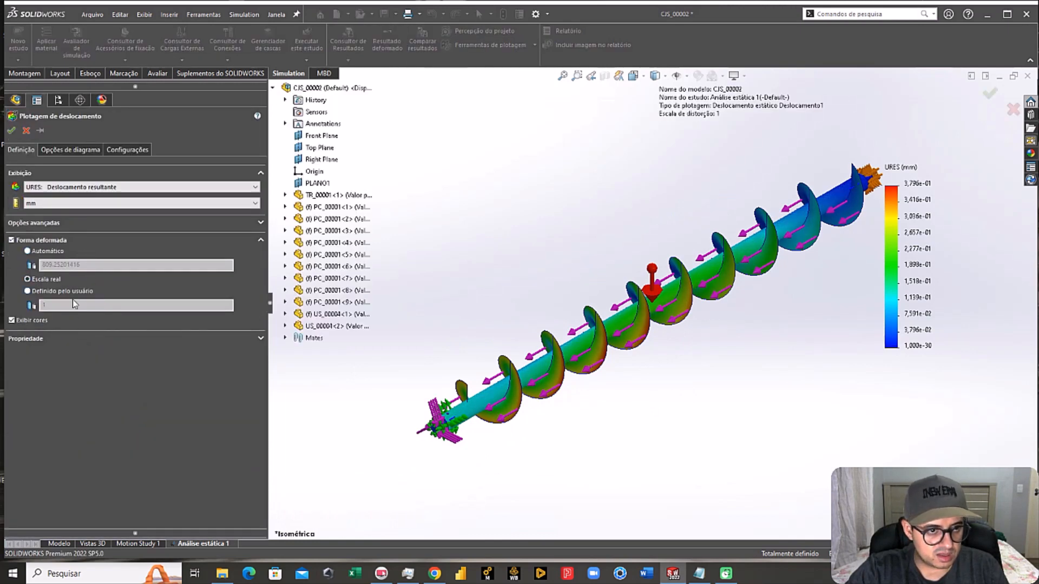
pyautogui.click(54, 148)
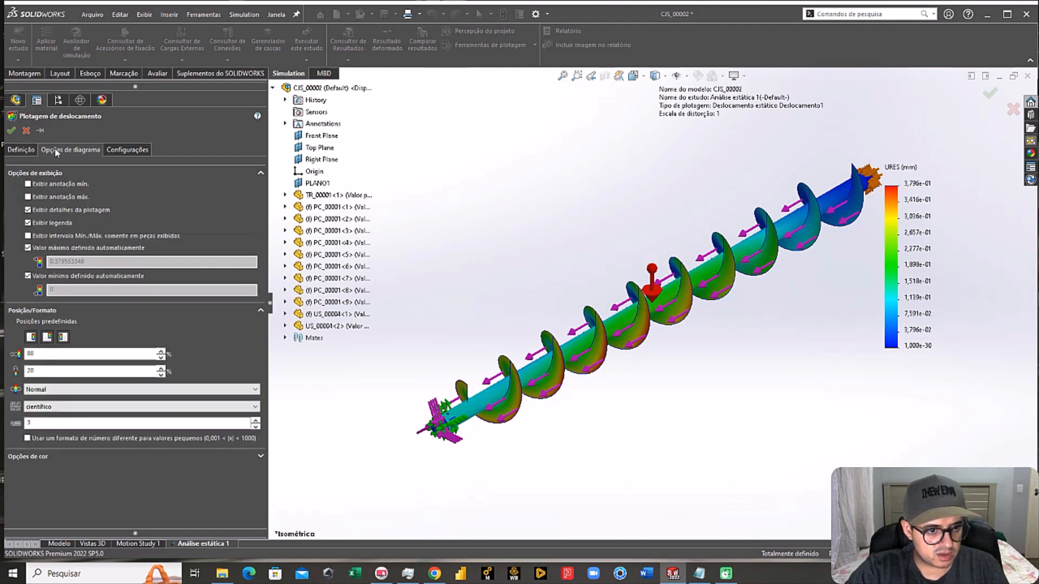
pyautogui.click(36, 407)
pyautogui.click(38, 416)
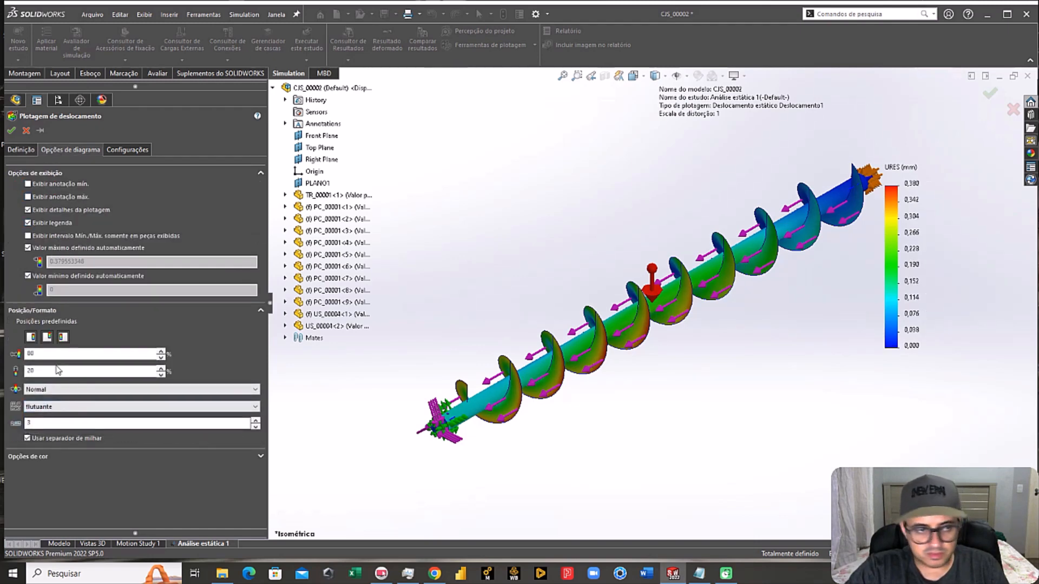
pyautogui.click(11, 130)
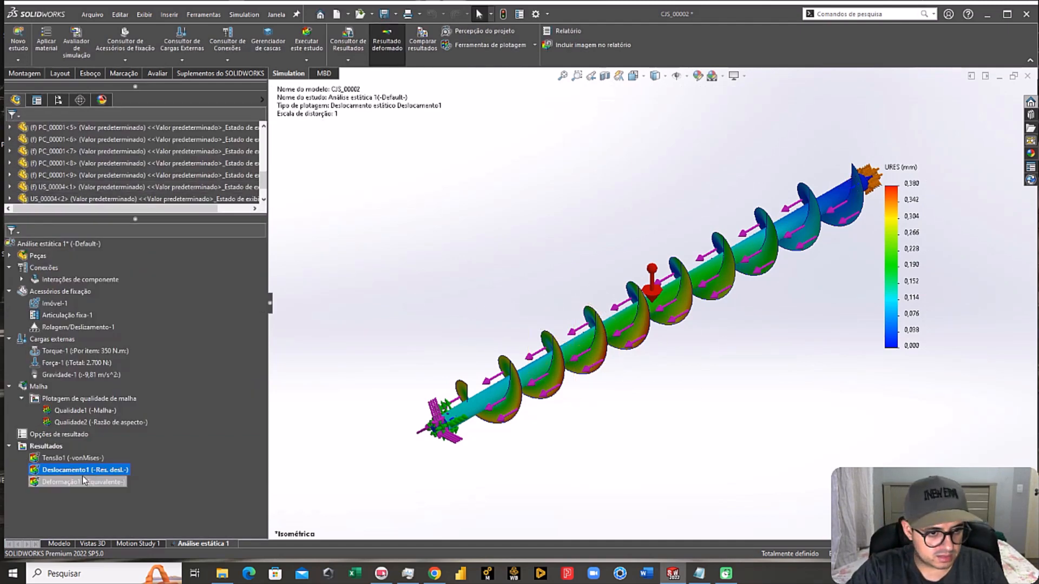
# Step: Hide all external load symbols and all fixture symbols on the model
pyautogui.moveTo(93, 378)
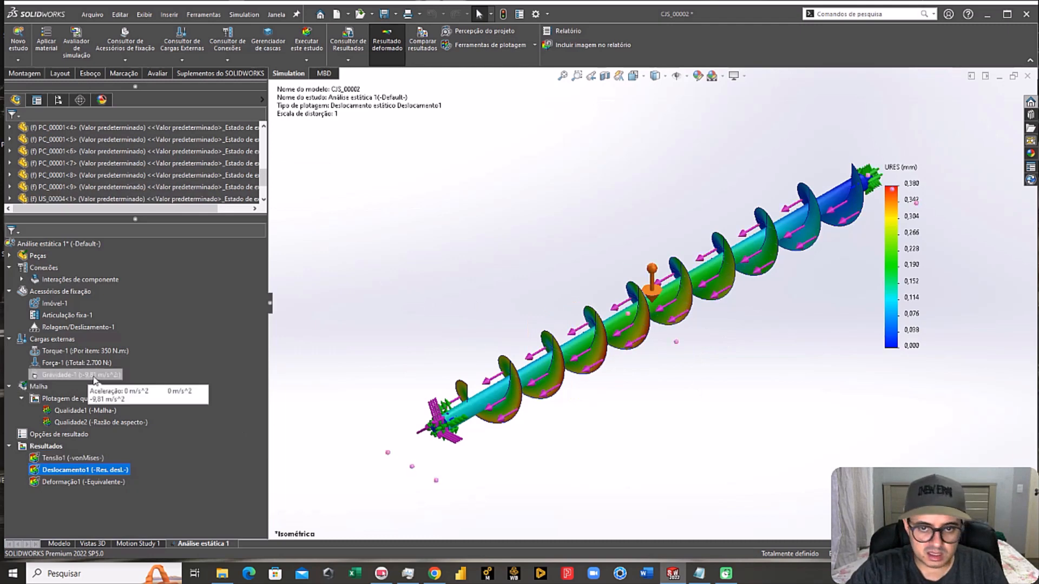
pyautogui.rightClick(60, 340)
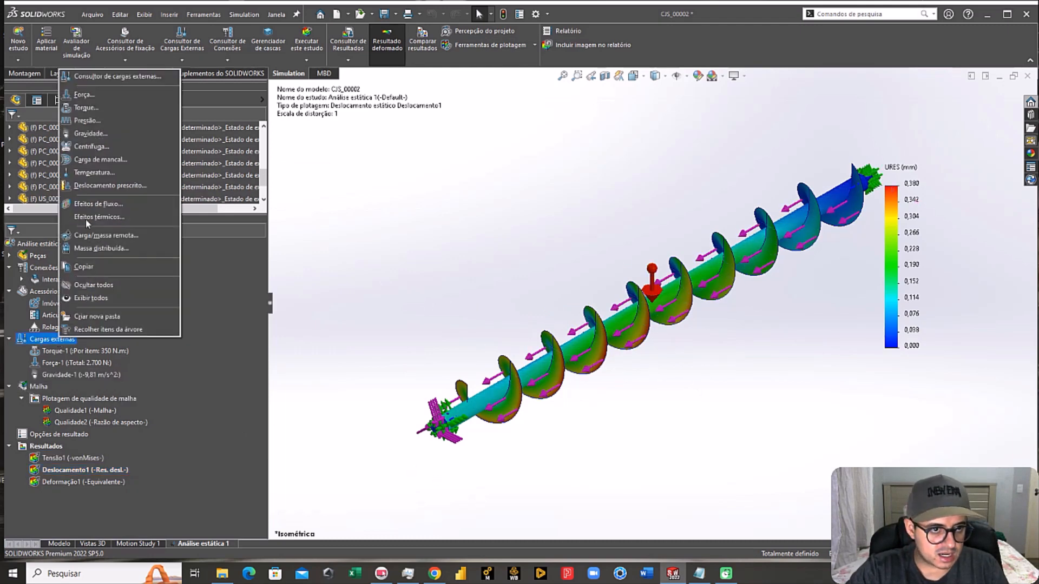
pyautogui.click(86, 286)
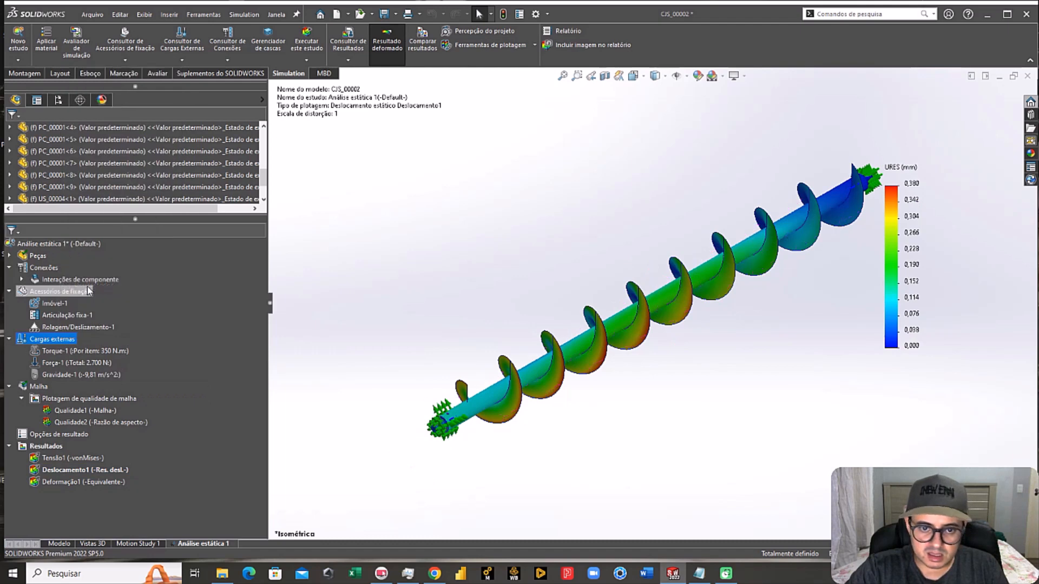
pyautogui.rightClick(48, 291)
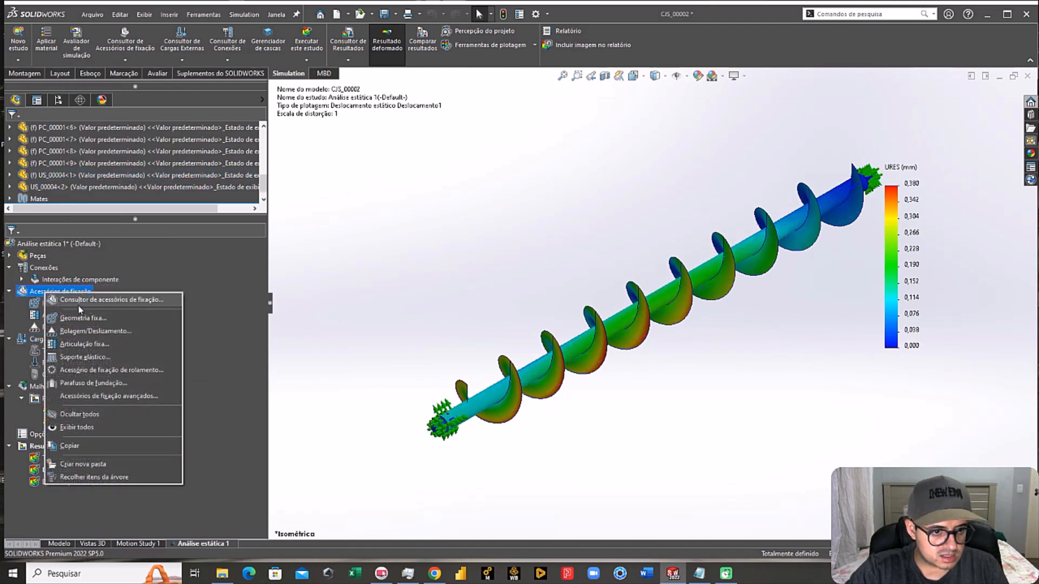
pyautogui.click(81, 415)
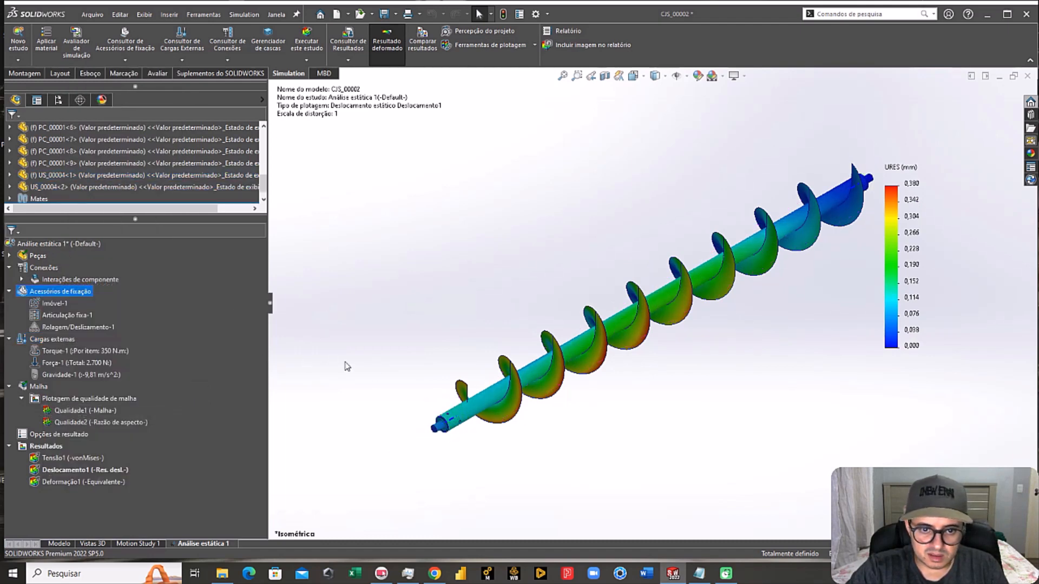
# Step: Inspect the displacement at the tube's near shaft end and activate the von Mises stress plot Tensão1
pyautogui.scroll(-10, 440, 313)
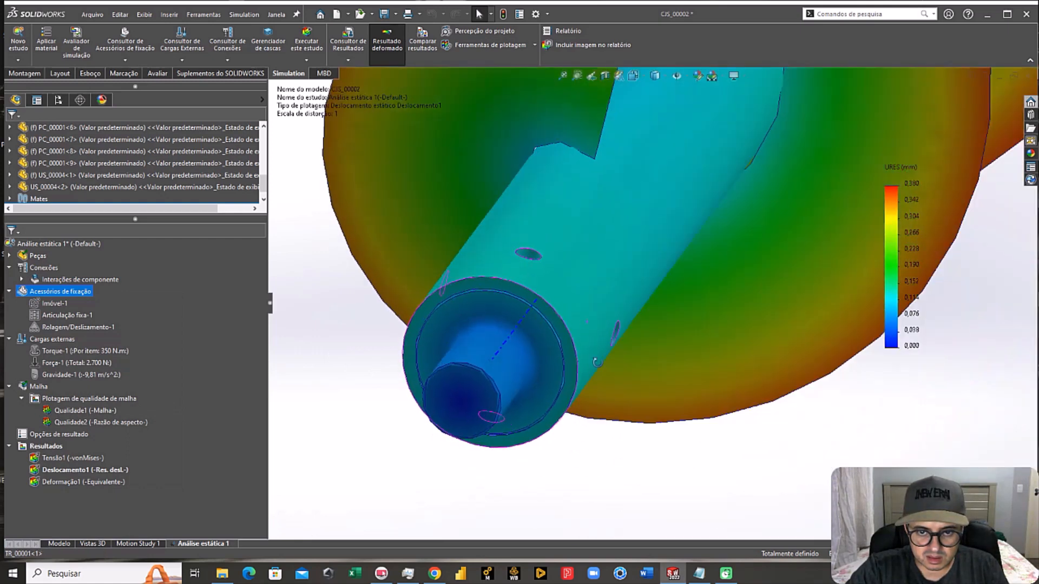
pyautogui.hotkey('ctrl', '7')
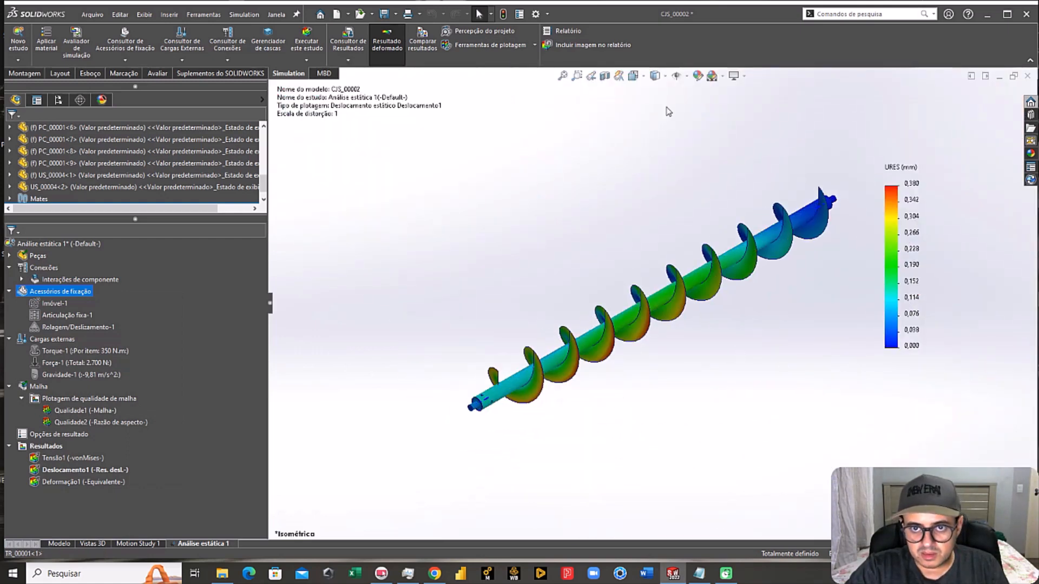
pyautogui.scroll(-3, 571, 361)
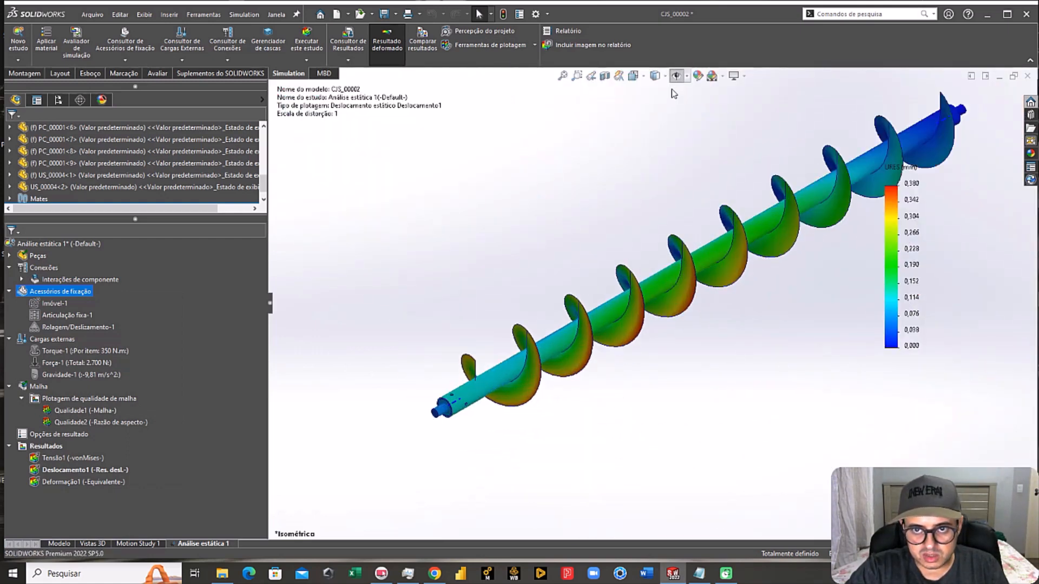
pyautogui.scroll(3, 747, 254)
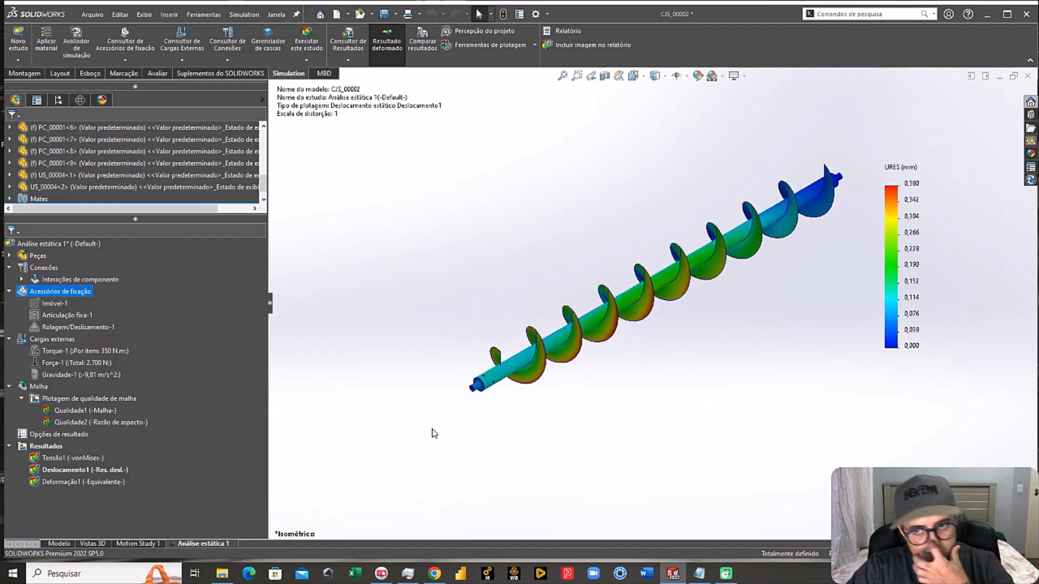
pyautogui.doubleClick(60, 458)
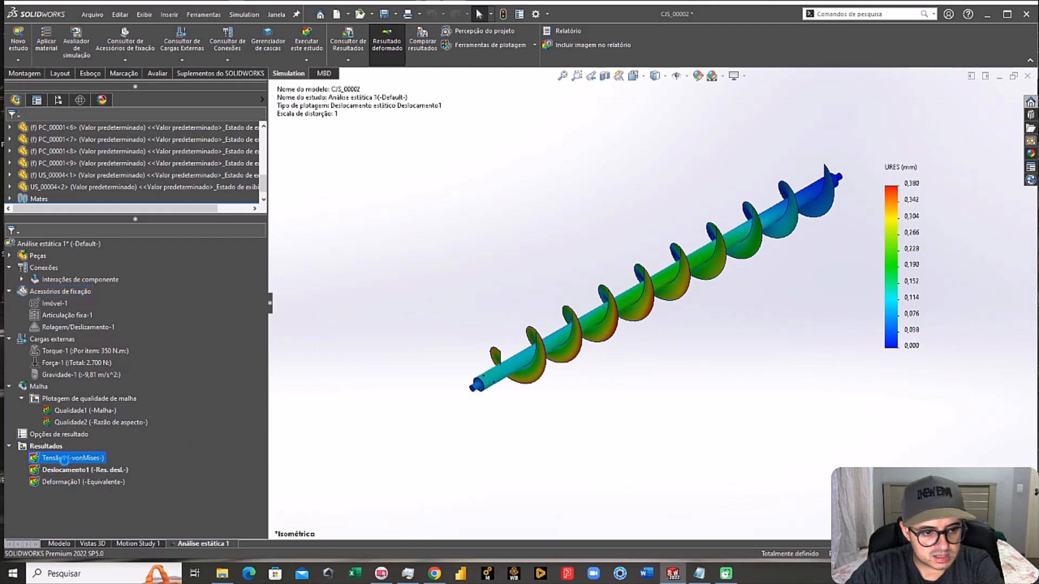
# Step: Set the Tensão1 von Mises plot to N/mm^2 (MPa) units, true scale (Escala real) deformation and floating (flutuante) number format
pyautogui.rightClick(65, 460)
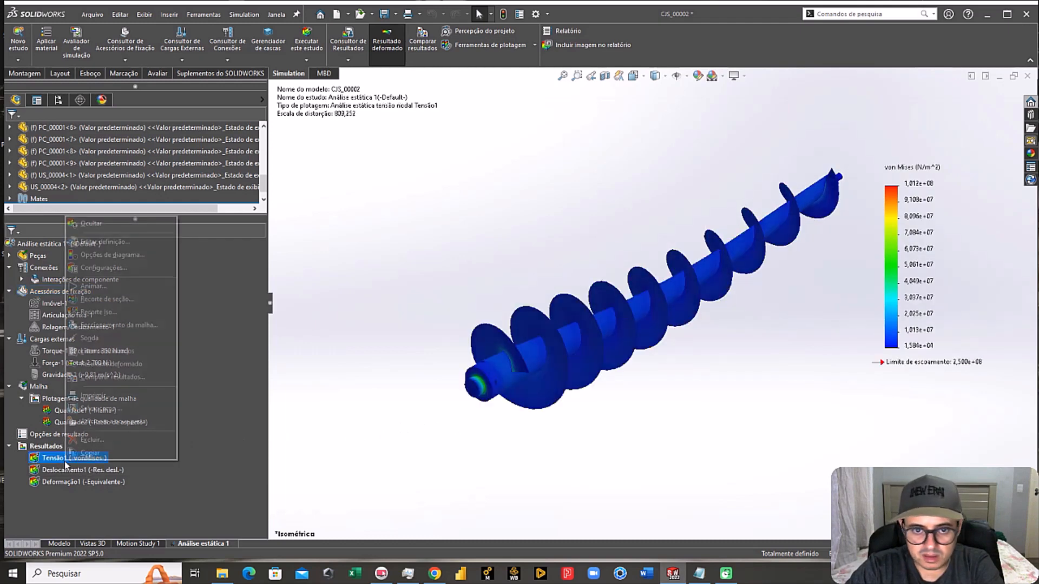
pyautogui.click(102, 243)
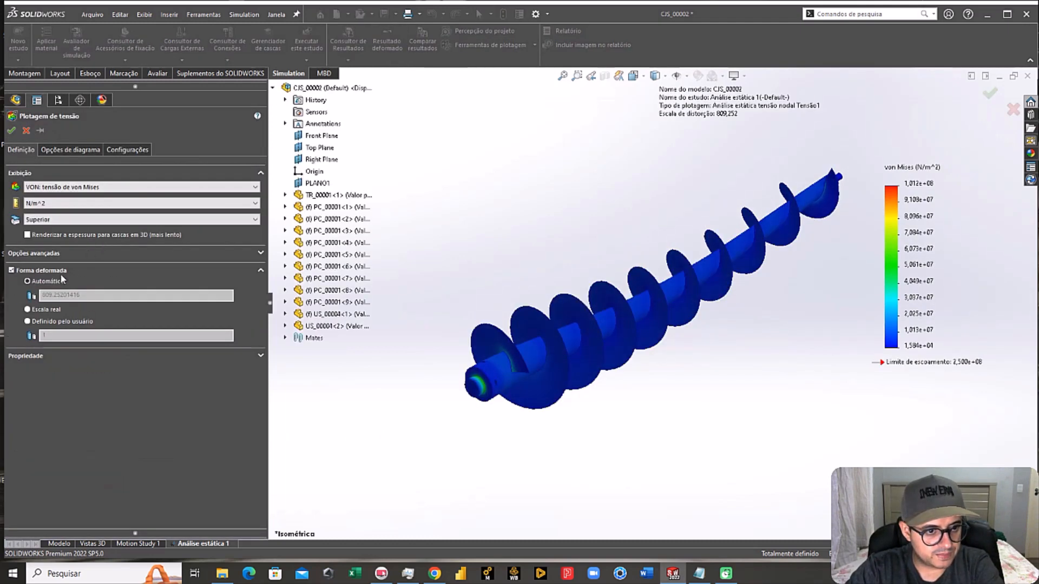
pyautogui.click(64, 205)
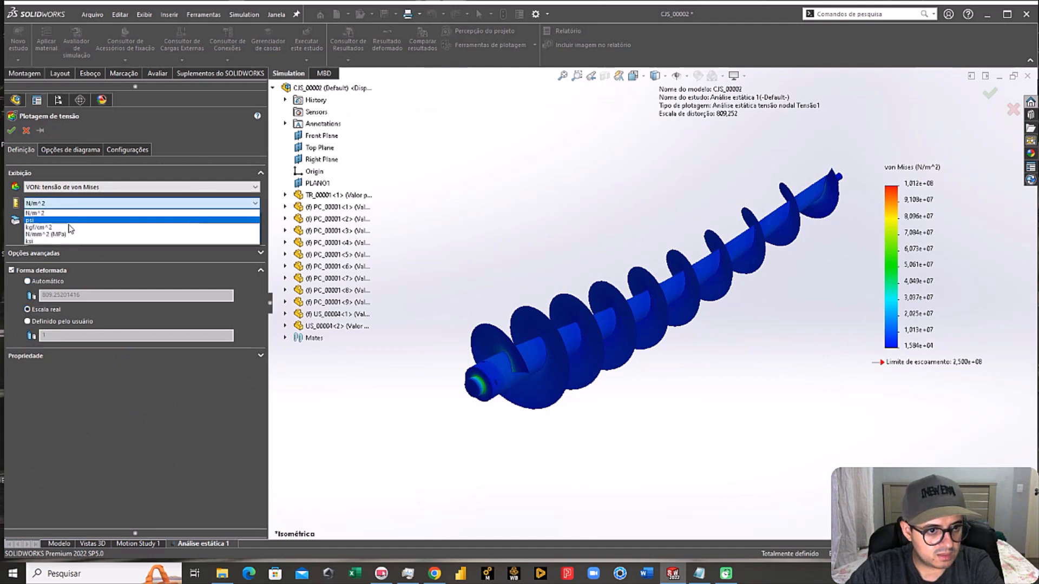
pyautogui.click(69, 149)
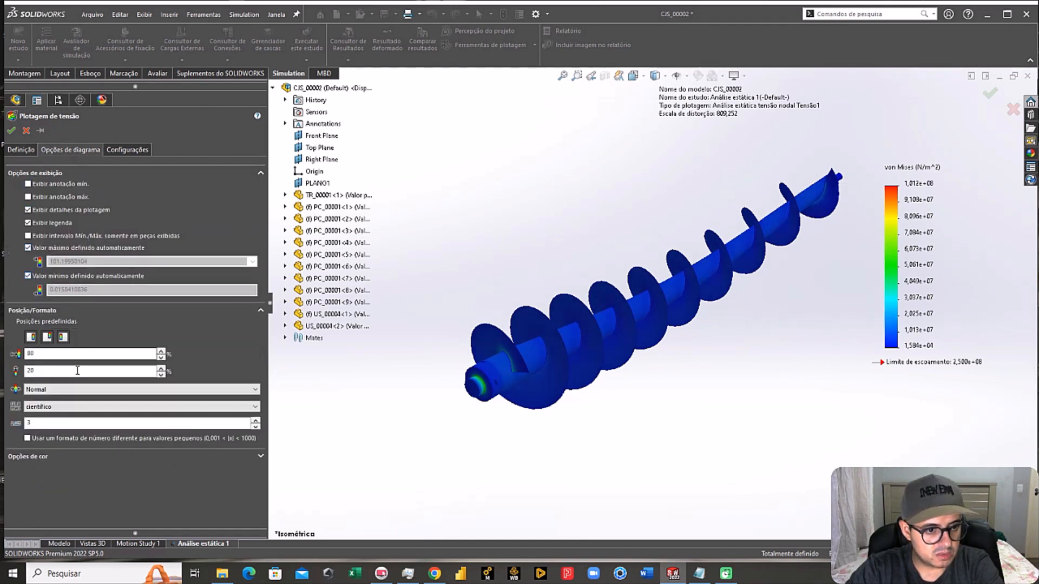
pyautogui.click(49, 407)
pyautogui.click(47, 423)
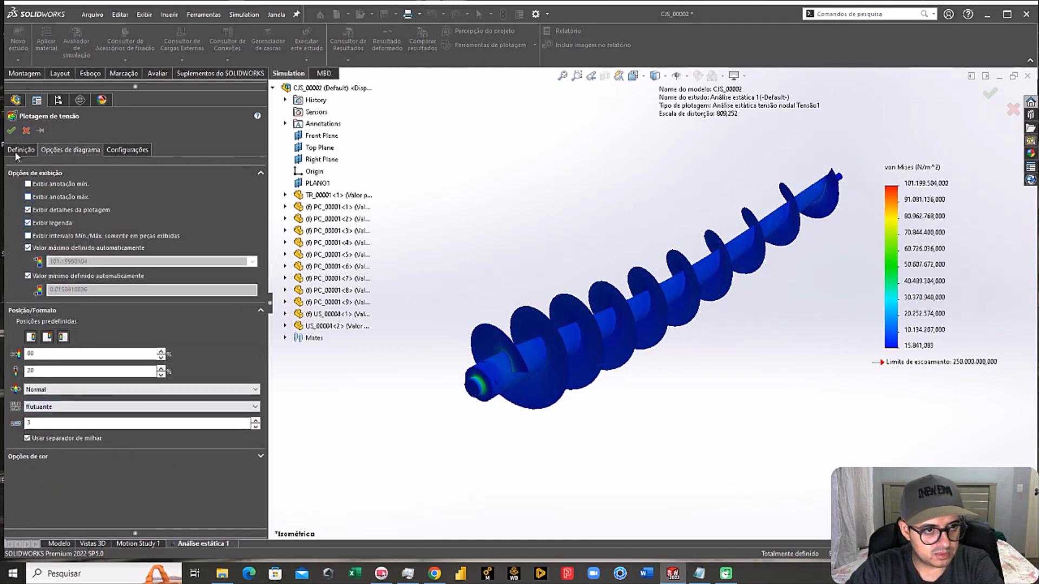
pyautogui.click(11, 130)
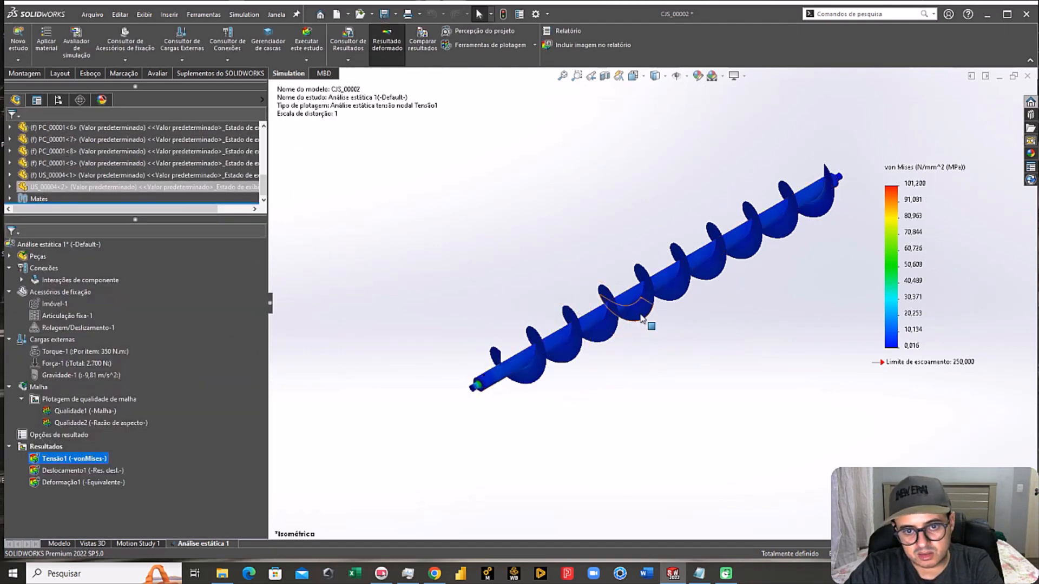
# Step: Examine the von Mises stress on the last flight and at the shoulder where the stub shaft meets the tube end
pyautogui.scroll(-3, 774, 283)
pyautogui.scroll(2, 768, 286)
pyautogui.scroll(-3, 831, 196)
pyautogui.scroll(-5, 765, 231)
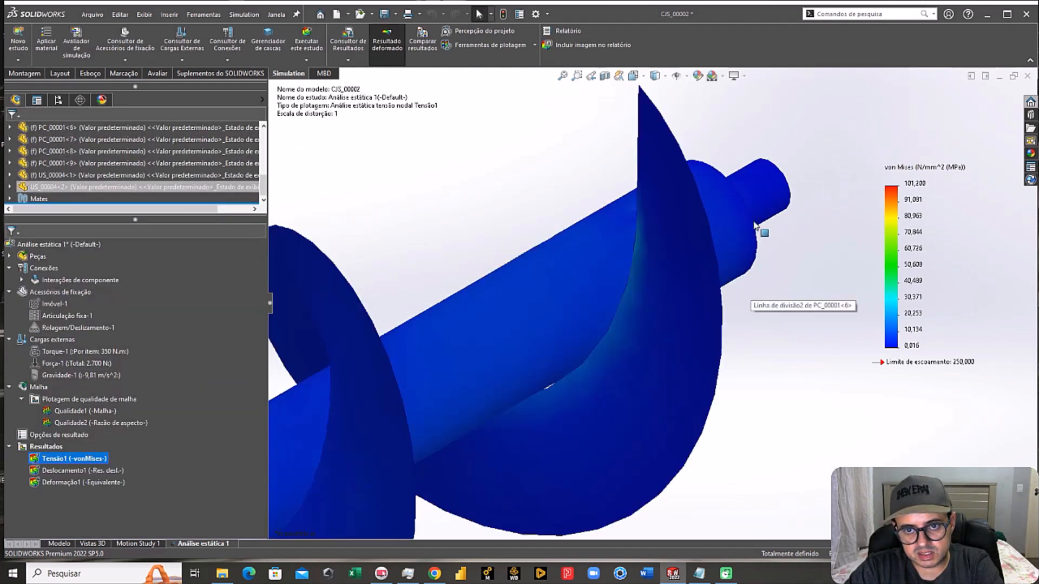
pyautogui.moveTo(721, 216); pyautogui.dragTo(769, 234, button='middle')
pyautogui.scroll(1, 772, 197)
pyautogui.scroll(5, 757, 241)
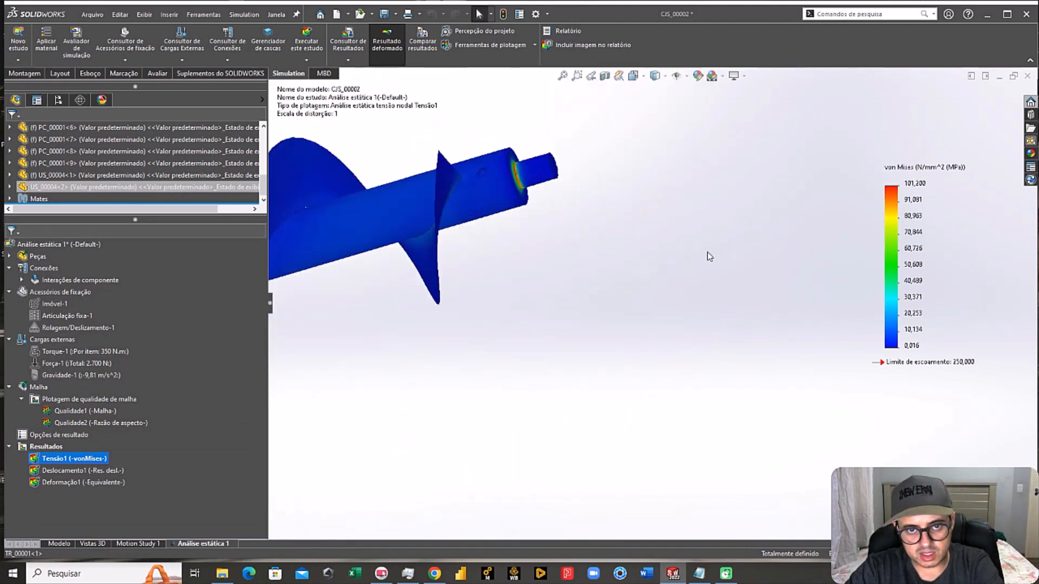
pyautogui.scroll(-2, 538, 271)
pyautogui.scroll(-1, 556, 251)
pyautogui.scroll(3, 576, 259)
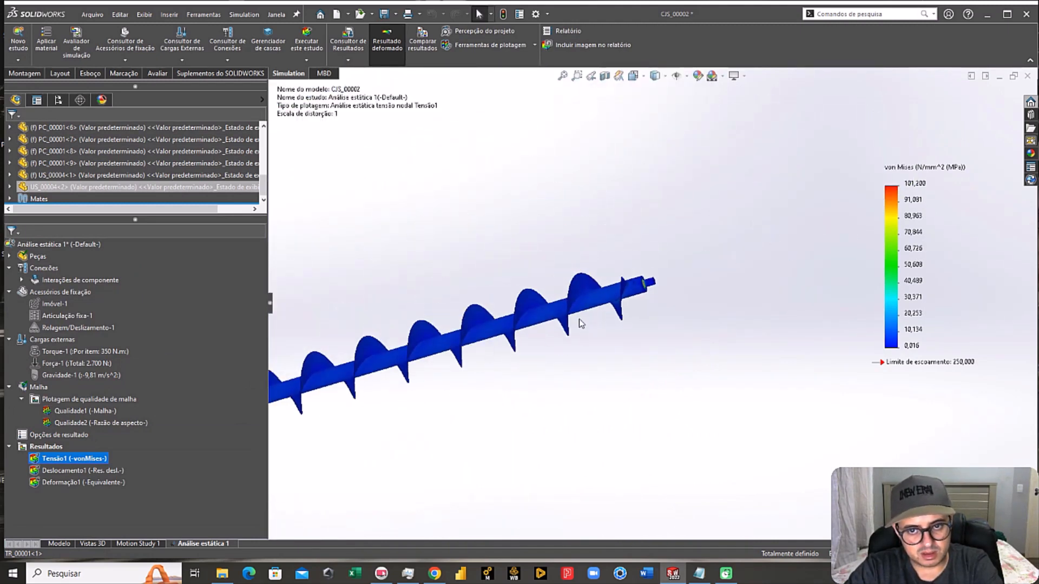
pyautogui.moveTo(579, 324); pyautogui.dragTo(396, 357, button='middle')
pyautogui.scroll(-3, 419, 343)
pyautogui.scroll(-3, 419, 343)
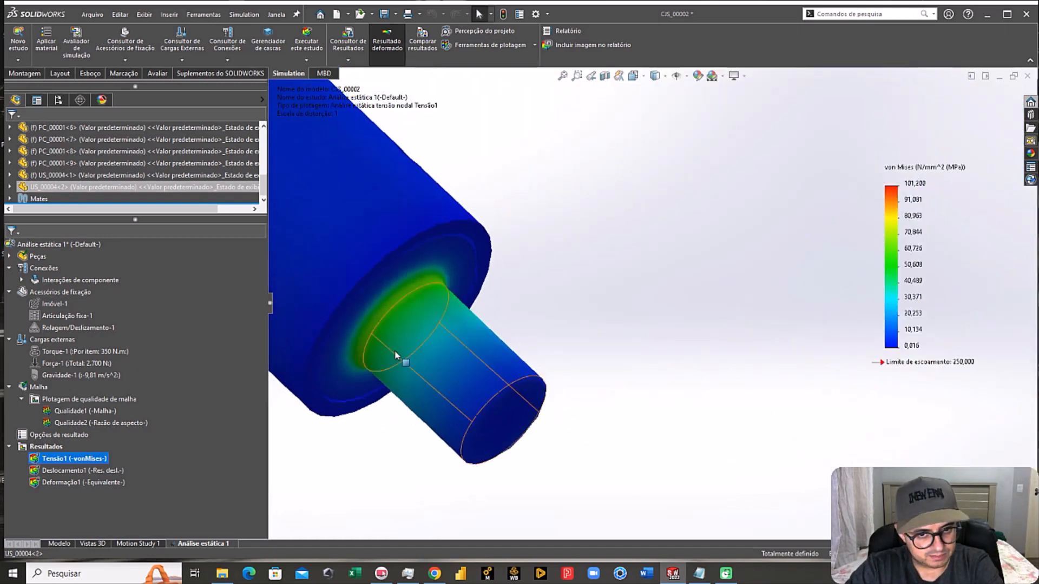
pyautogui.scroll(5, 472, 275)
pyautogui.hotkey('ctrl', '7')
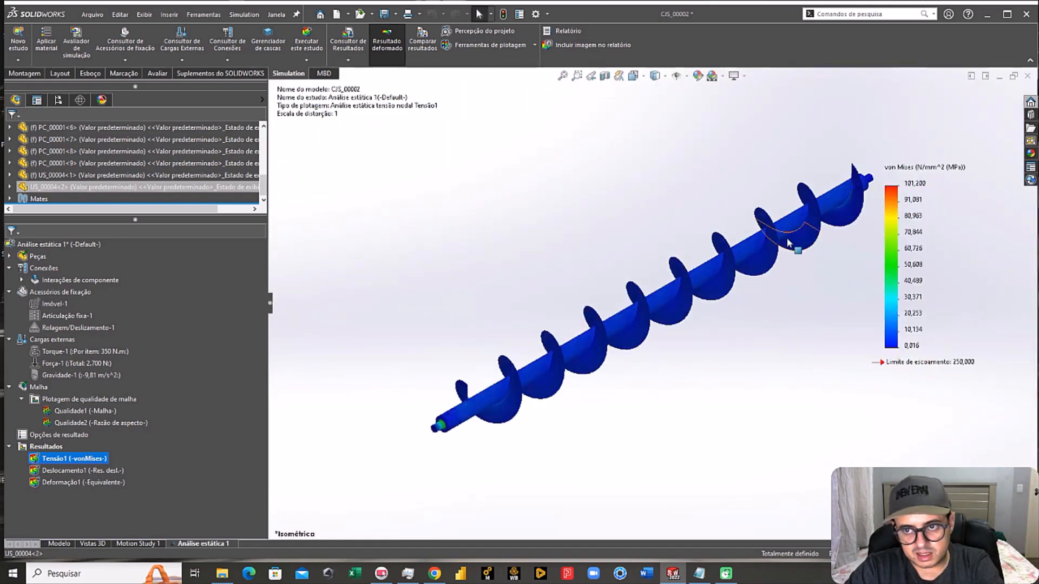
# Step: Examine the von Mises stress along the whole screw, including the flights and the near shaft end
pyautogui.scroll(-3, 837, 216)
pyautogui.scroll(3, 784, 271)
pyautogui.moveTo(749, 331); pyautogui.dragTo(556, 389, button='middle')
pyautogui.scroll(-5, 553, 323)
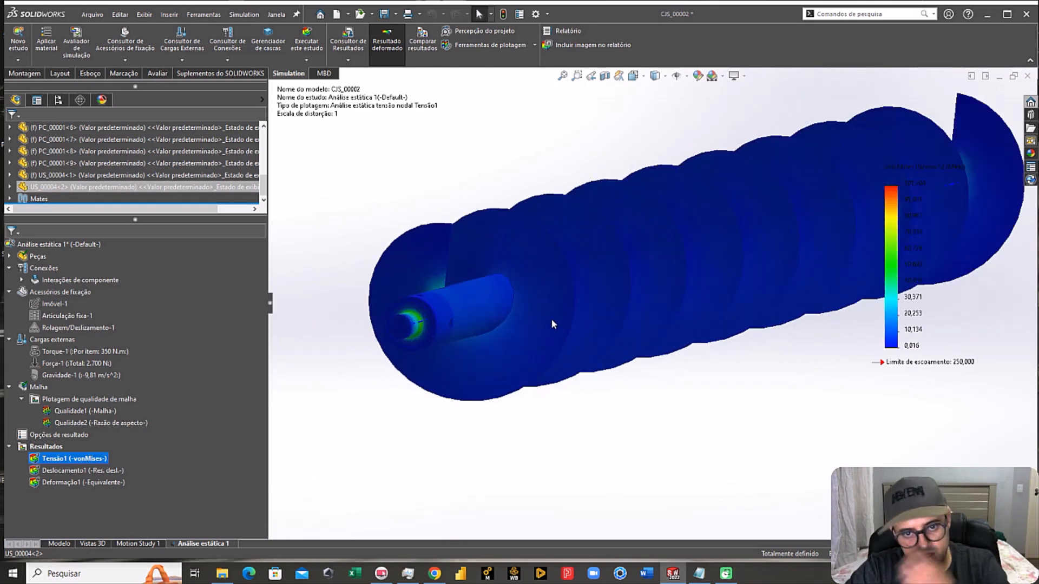
pyautogui.hotkey('ctrl', '7')
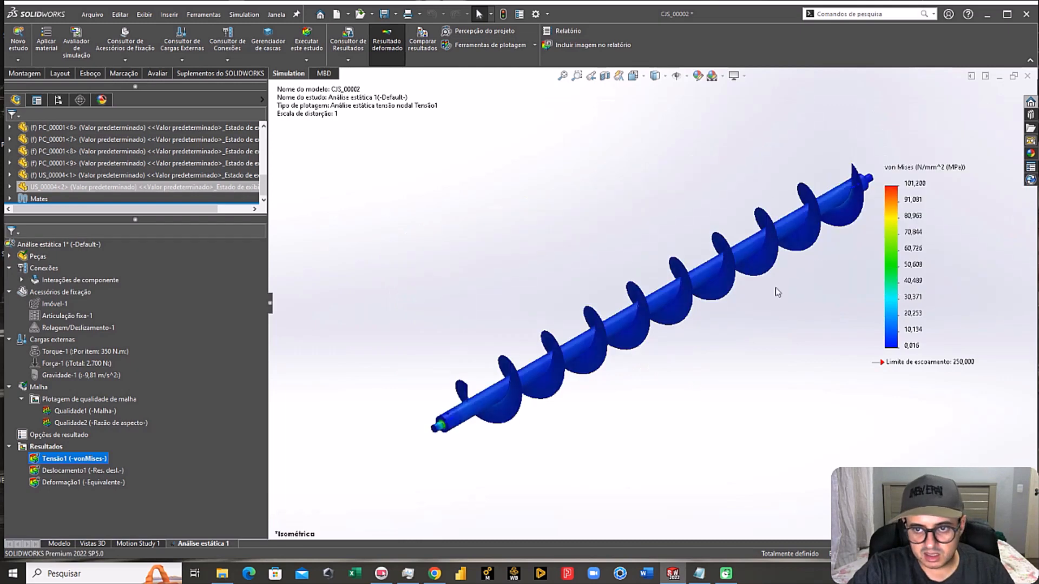
pyautogui.scroll(-3, 820, 242)
pyautogui.scroll(3, 780, 284)
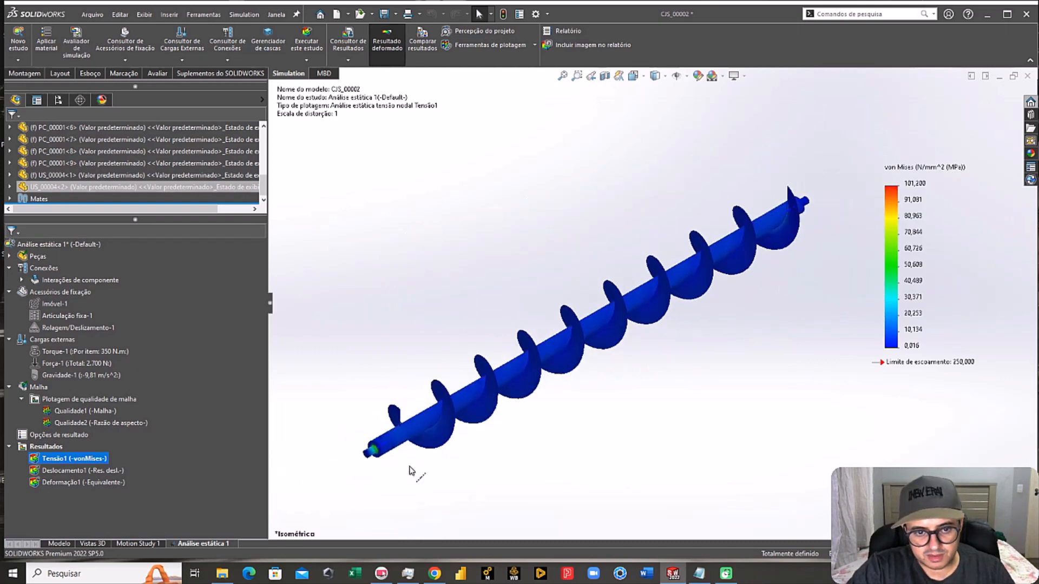
pyautogui.scroll(-3, 417, 448)
pyautogui.scroll(2, 744, 304)
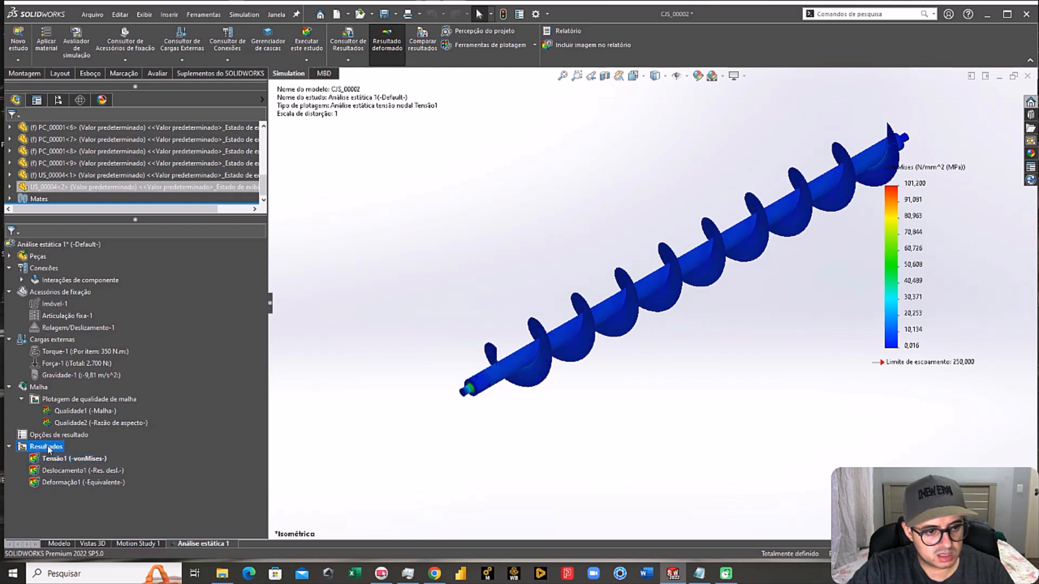
# Step: Open an iso clipping of the Tensão1 stress plot and inspect the remaining stressed regions at both shaft ends
pyautogui.click(87, 459)
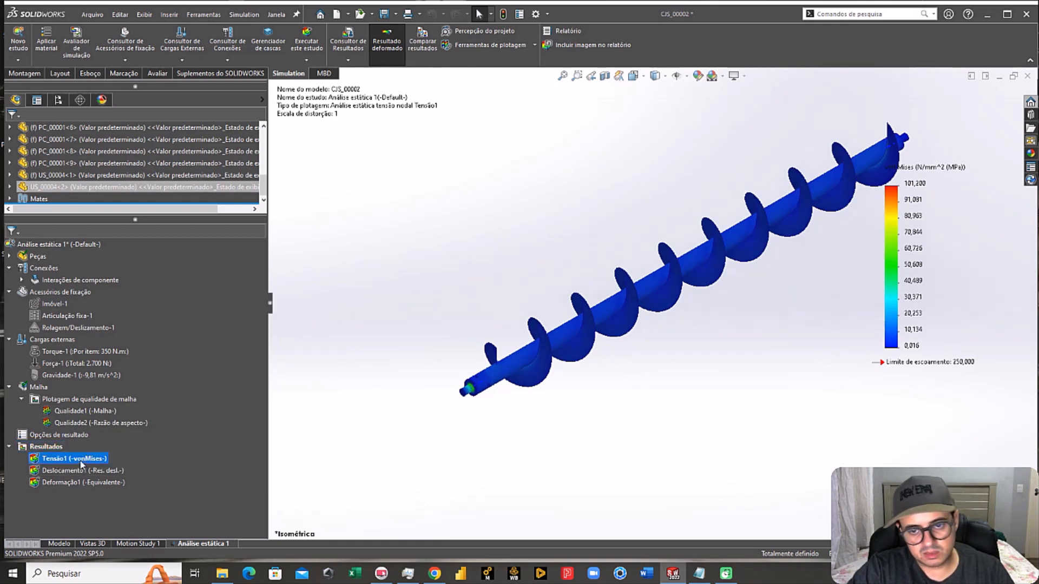
pyautogui.rightClick(82, 463)
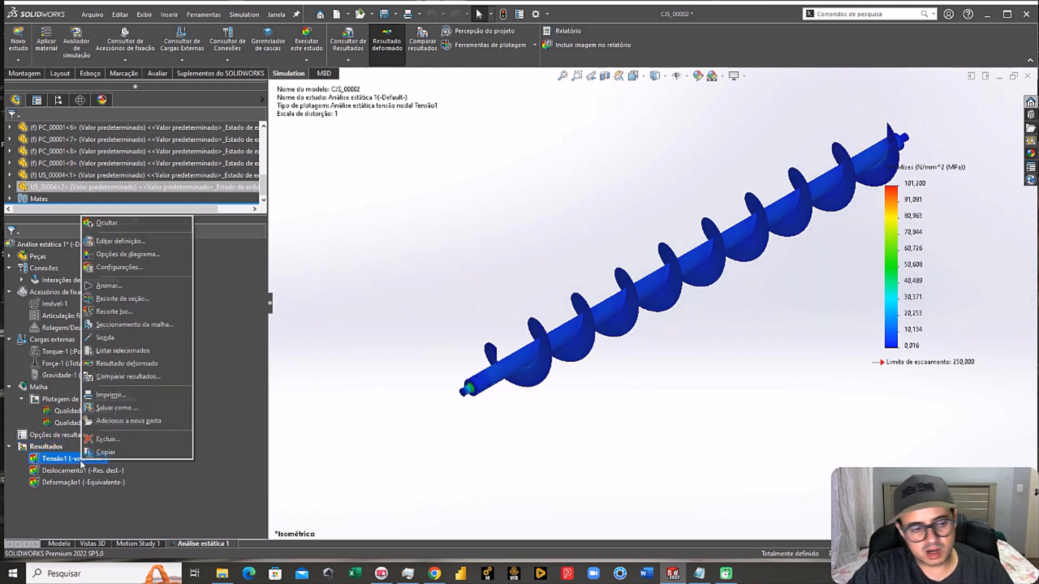
pyautogui.click(116, 312)
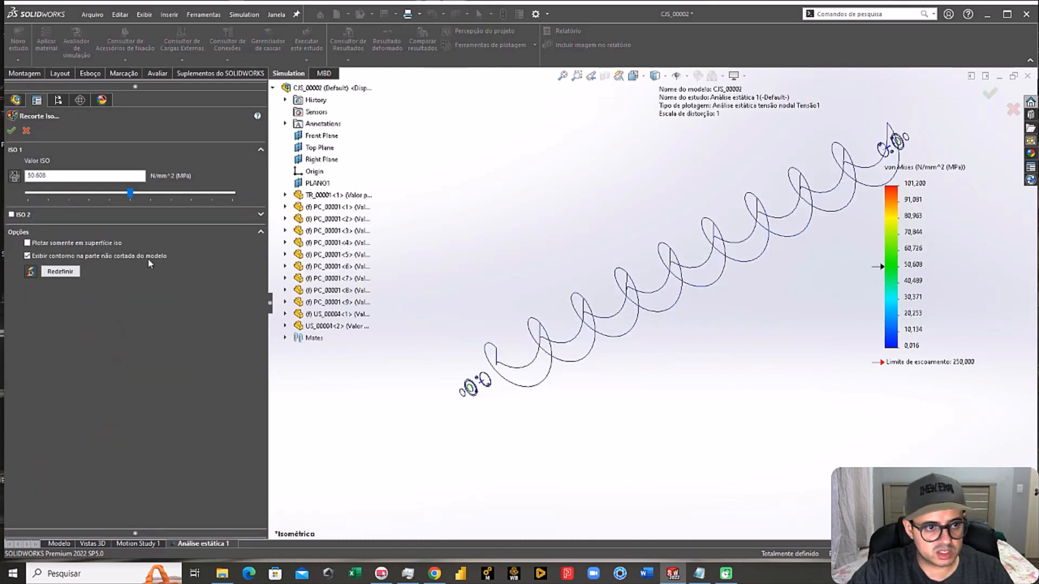
pyautogui.scroll(-6, 471, 385)
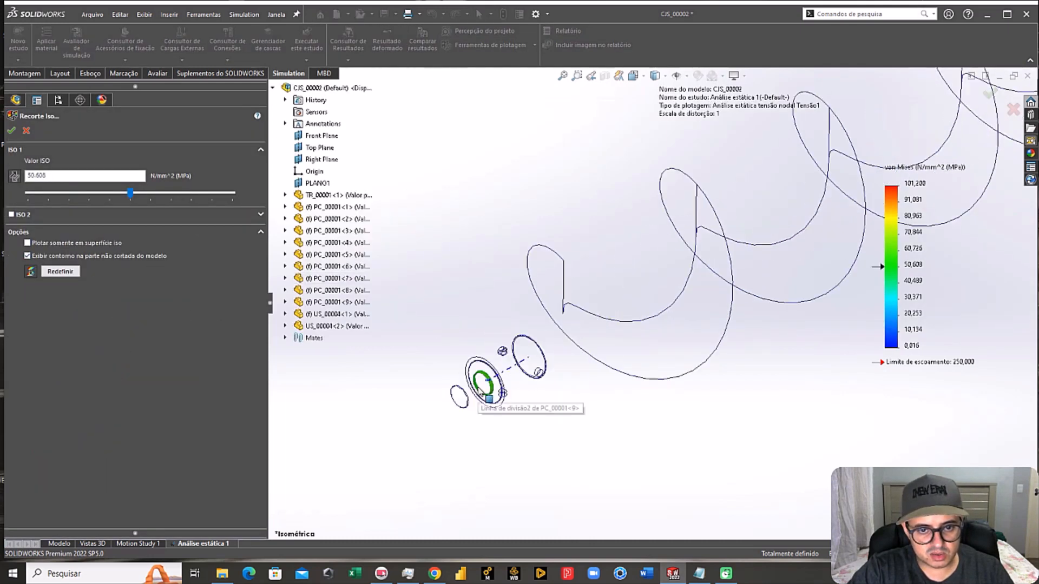
pyautogui.scroll(6, 550, 352)
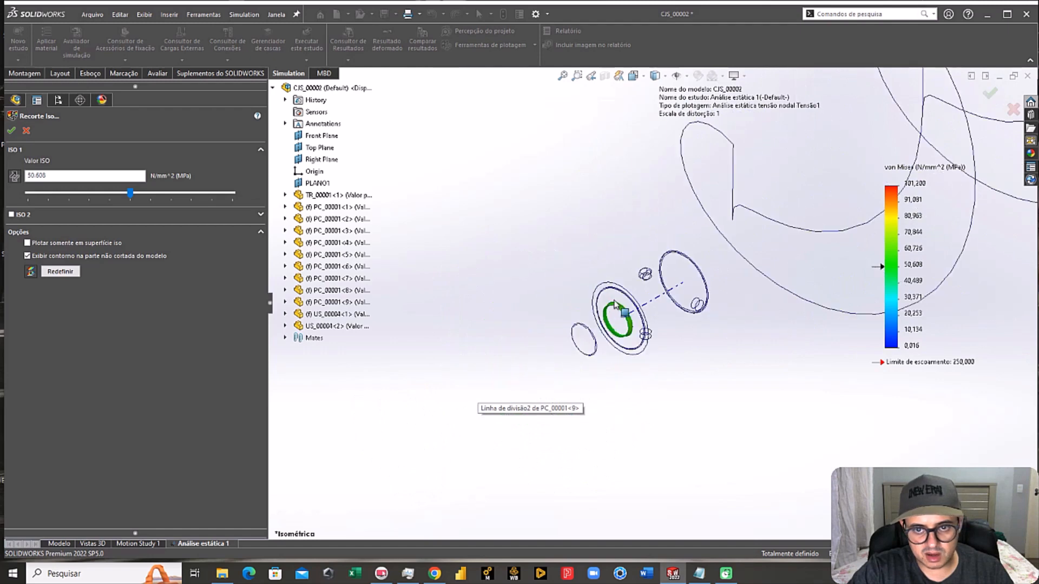
pyautogui.scroll(2, 692, 283)
pyautogui.scroll(-8, 758, 265)
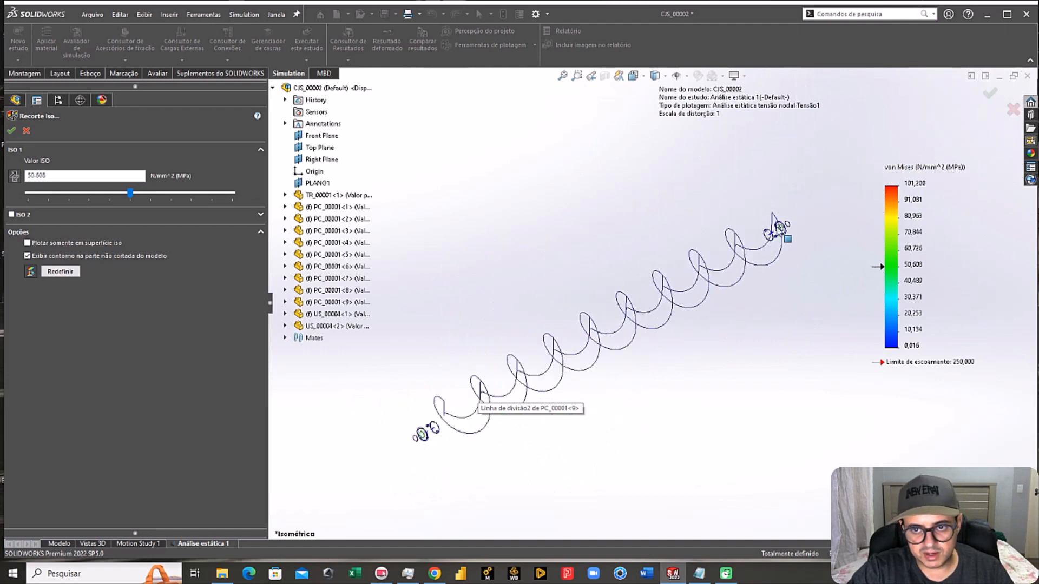
pyautogui.scroll(-8, 763, 264)
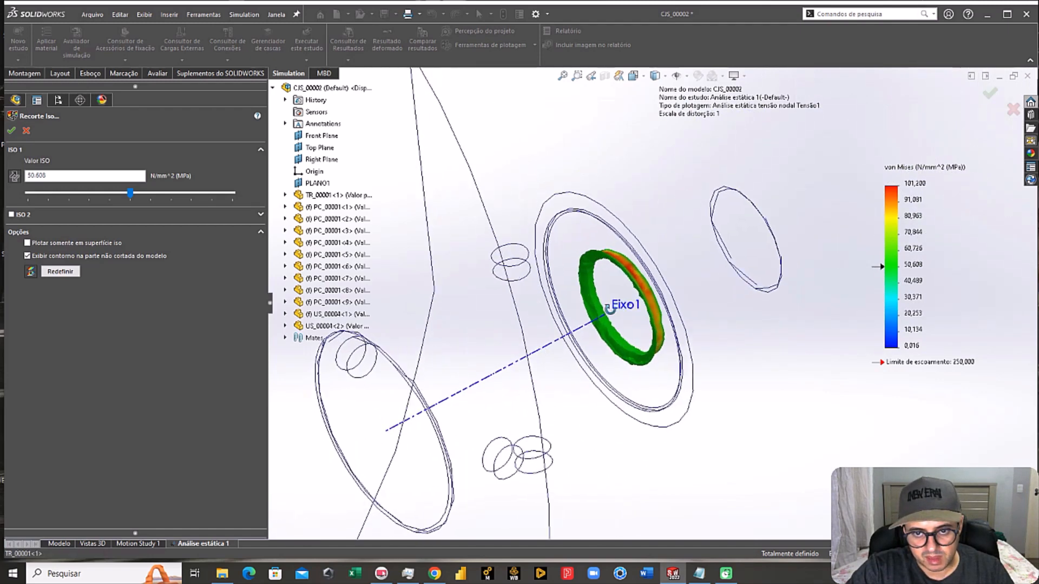
pyautogui.moveTo(549, 301); pyautogui.dragTo(573, 333, button='middle')
pyautogui.hotkey('ctrl', '7')
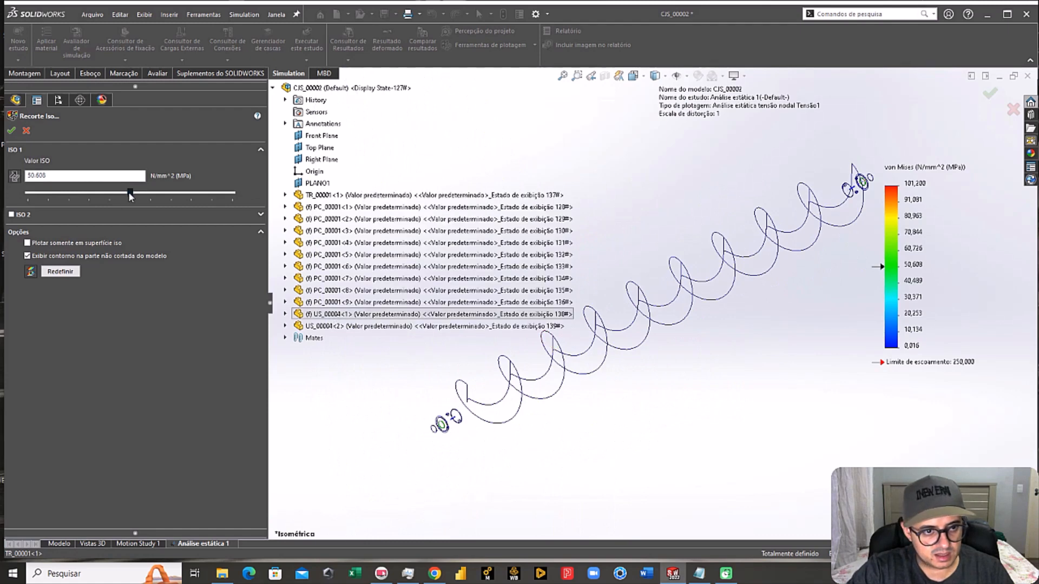
# Step: Lower the iso clipping value in stages to about 8, 6 and 4 MPa to compare stressed regions, and accept the clipping
pyautogui.moveTo(130, 194); pyautogui.dragTo(106, 199)
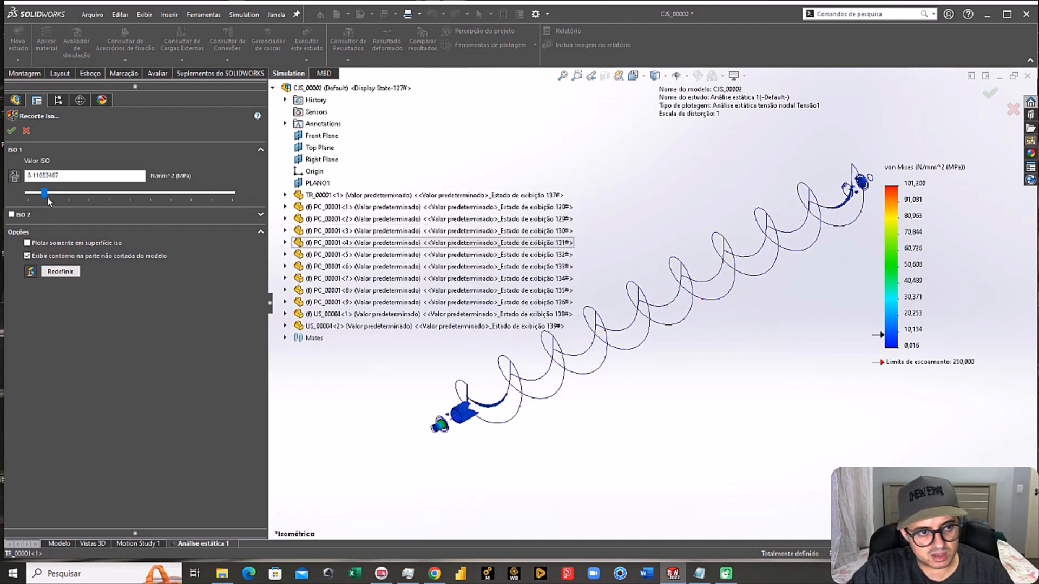
pyautogui.moveTo(46, 199); pyautogui.dragTo(43, 200)
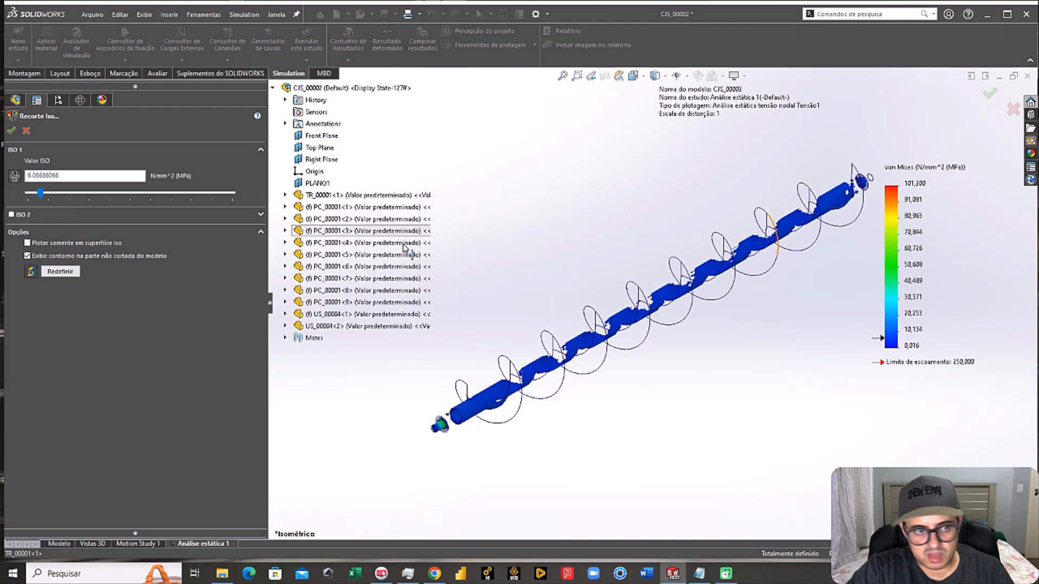
pyautogui.moveTo(40, 197); pyautogui.dragTo(39, 198)
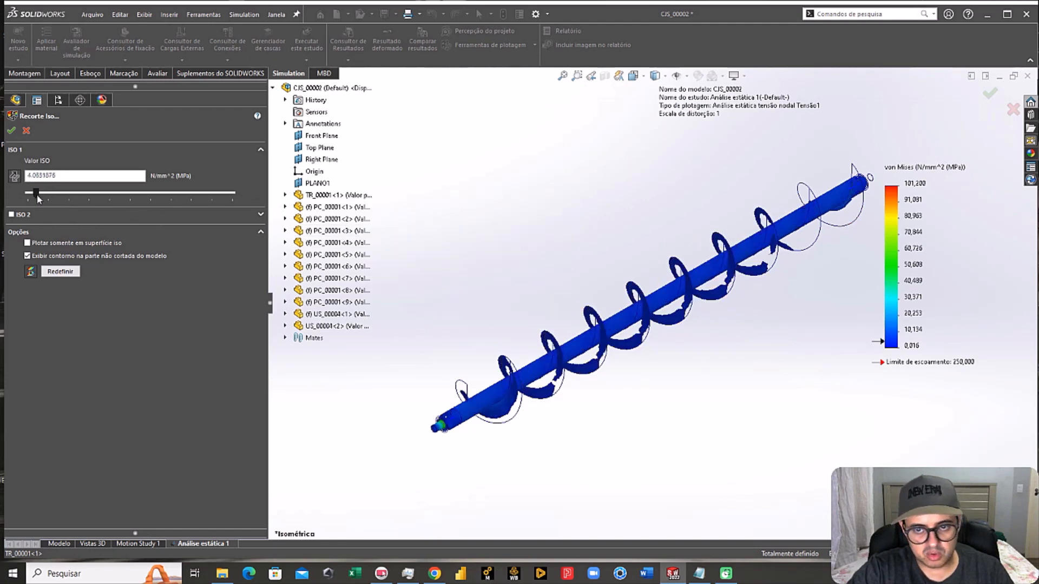
pyautogui.click(11, 130)
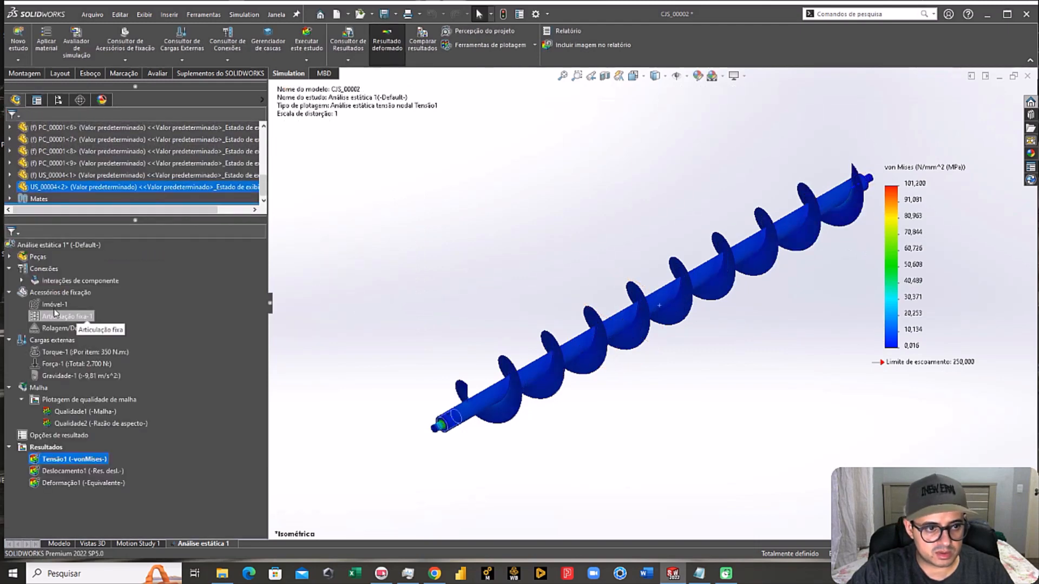
# Step: Collapse the study's connections, fixtures, external loads, mesh and results folders and save the assembly
pyautogui.click(9, 269)
pyautogui.click(9, 292)
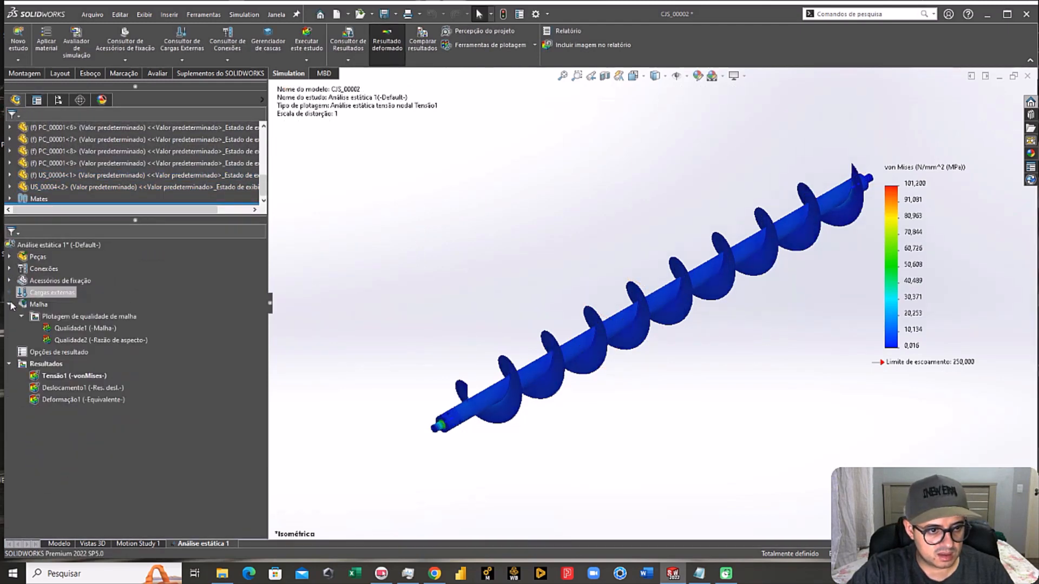
pyautogui.click(9, 304)
pyautogui.click(10, 328)
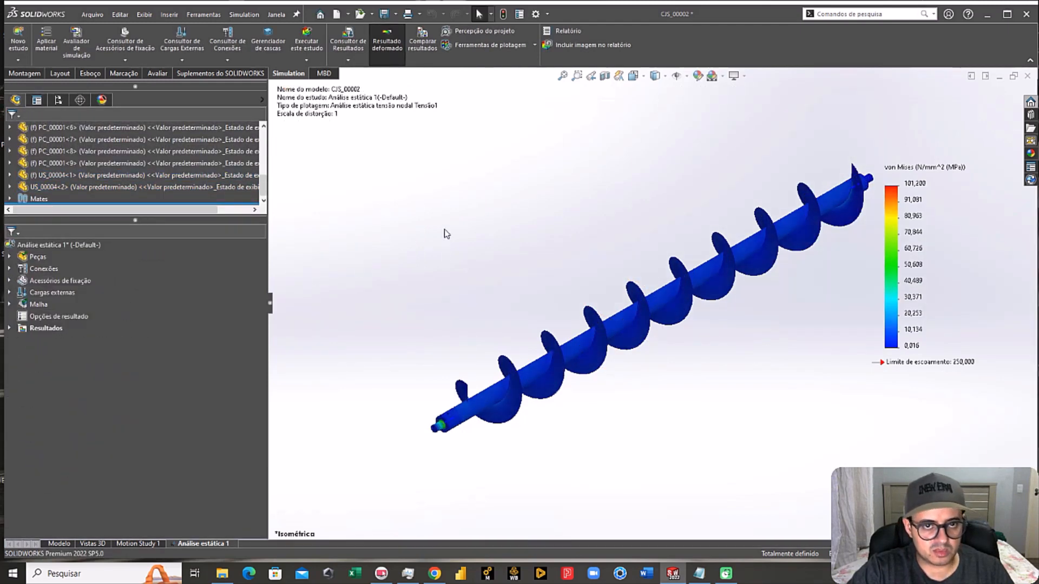
pyautogui.click(383, 14)
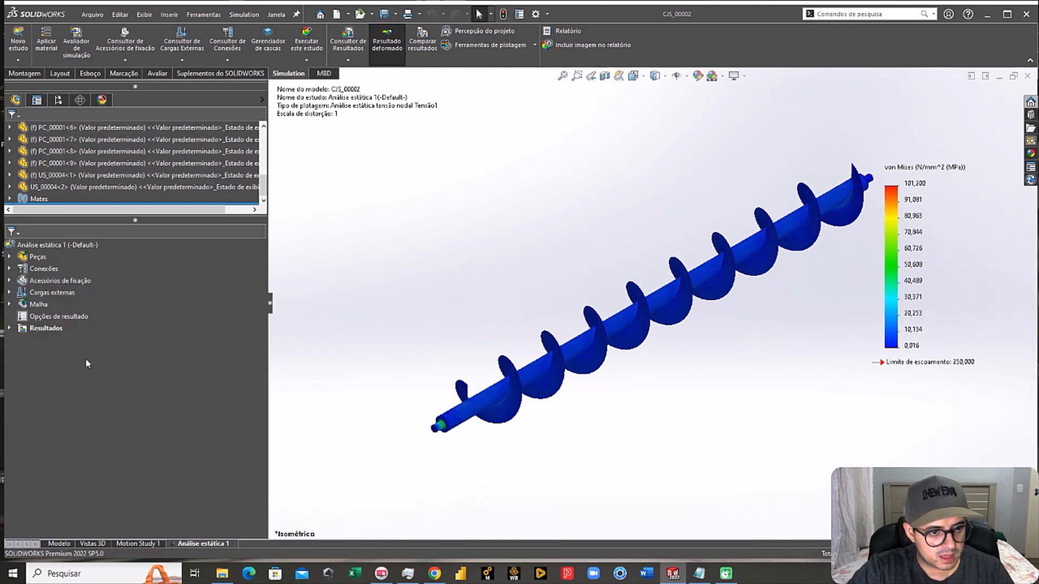
# Step: Review the torque and force entries among the study's external loads
pyautogui.click(10, 293)
pyautogui.click(67, 304)
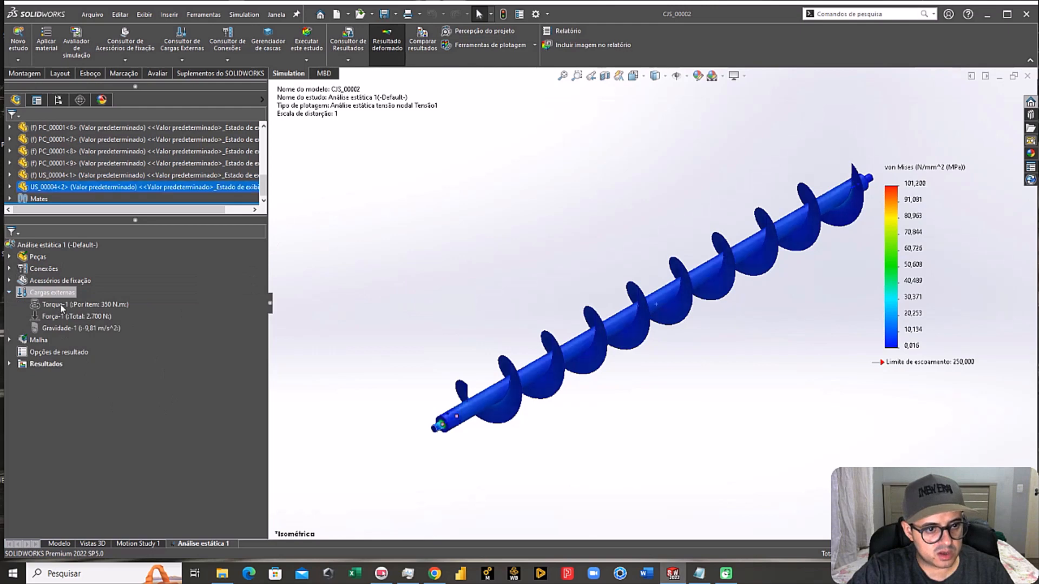
pyautogui.click(89, 318)
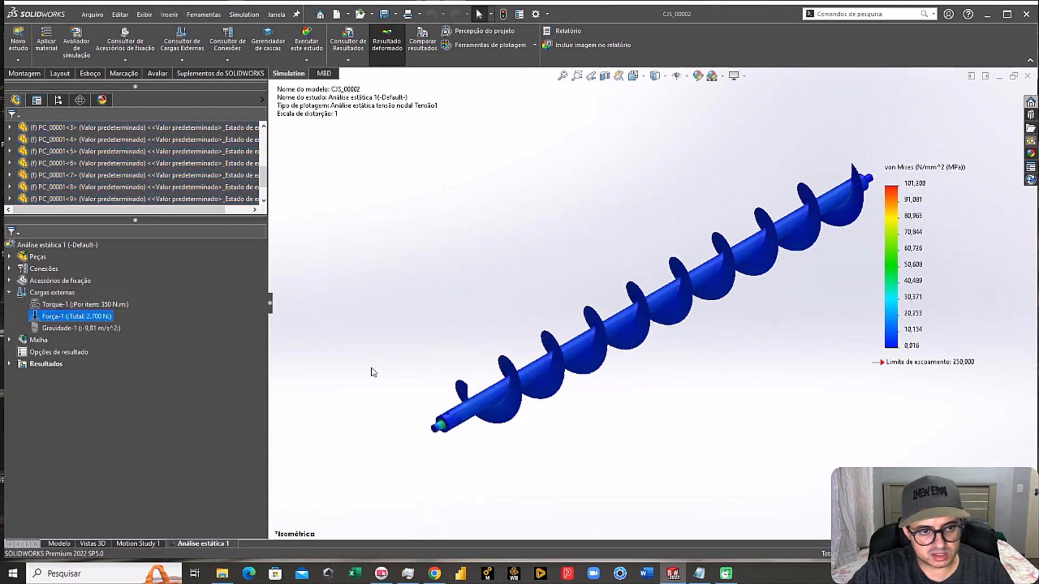
pyautogui.click(9, 292)
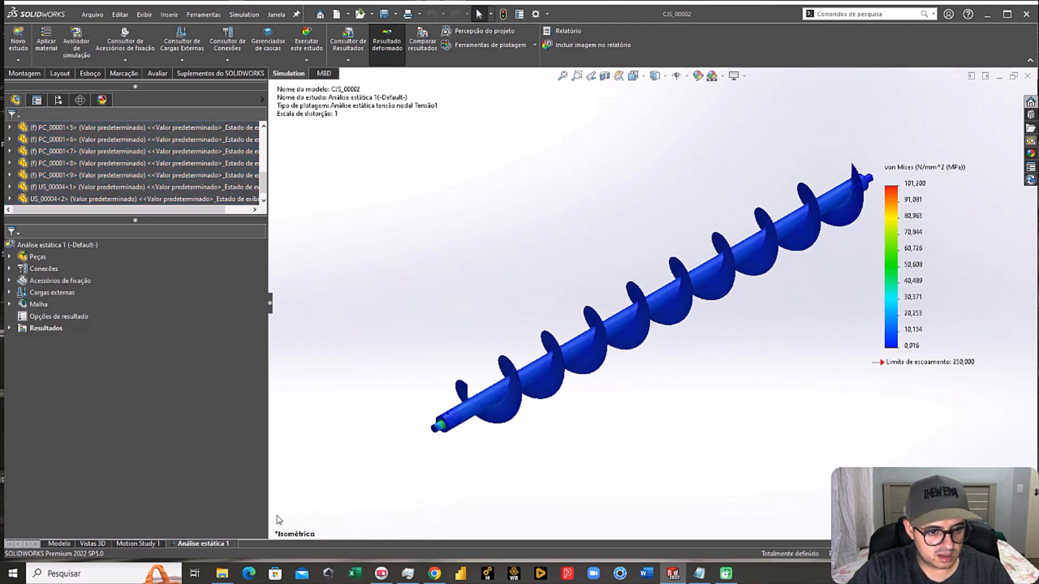
# Step: Copy the study Análise estática 1 into a new study named Análise estática 2, keeping the Default configuration
pyautogui.rightClick(214, 544)
pyautogui.click(227, 473)
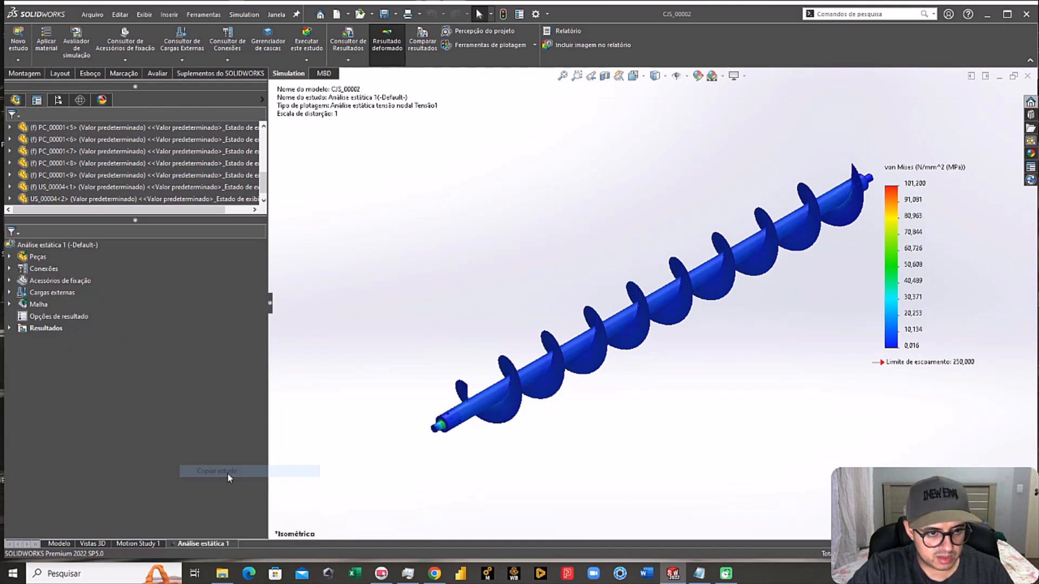
pyautogui.moveTo(60, 236); pyautogui.dragTo(212, 240)
pyautogui.press('BackSpace')
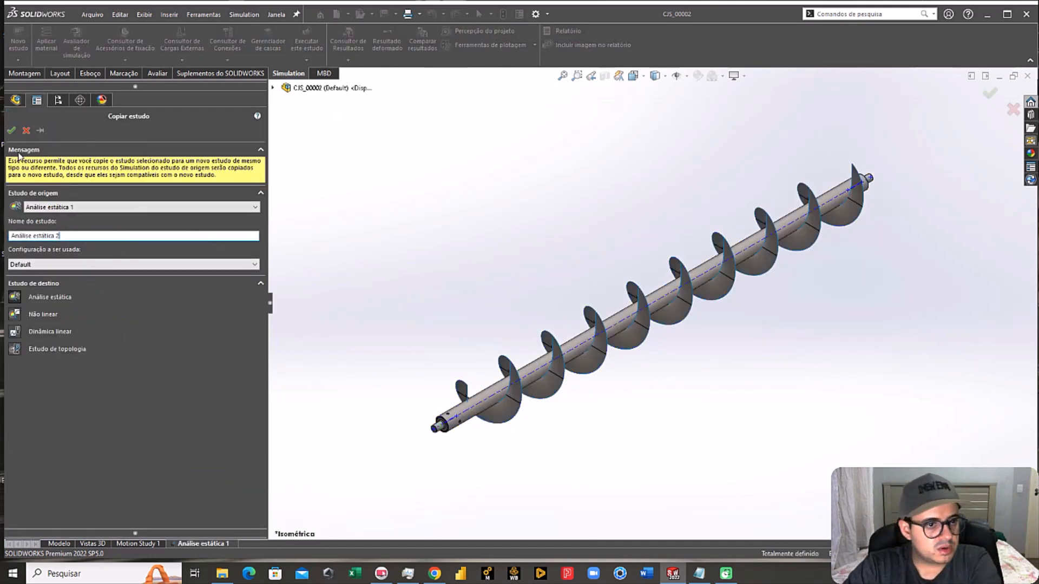
pyautogui.click(12, 132)
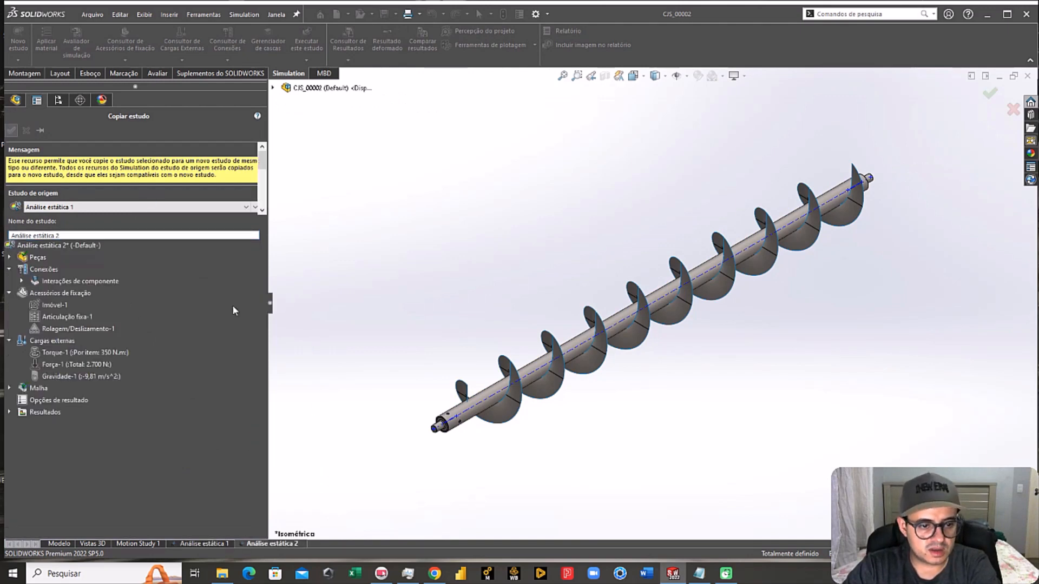
# Step: Set the total force of Força-1 on the screw blade faces to 35000 N in Análise estática 2
pyautogui.click(9, 269)
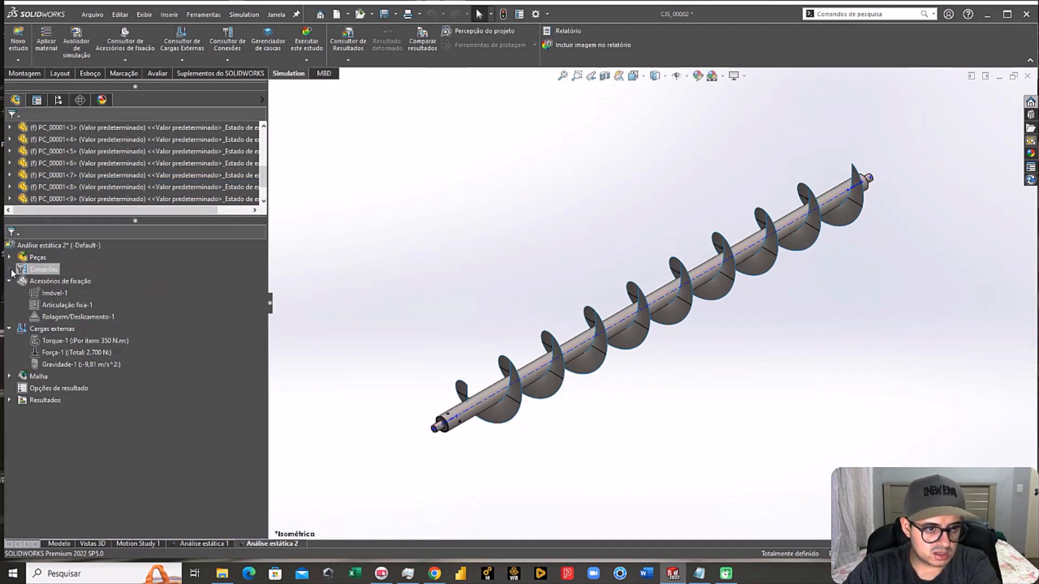
pyautogui.click(93, 352)
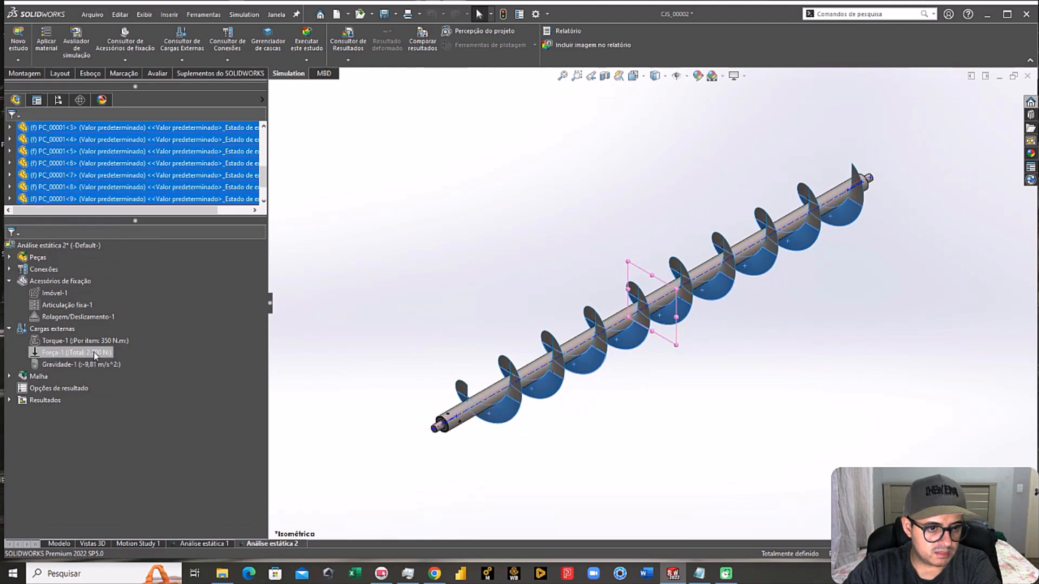
pyautogui.rightClick(93, 352)
pyautogui.click(115, 360)
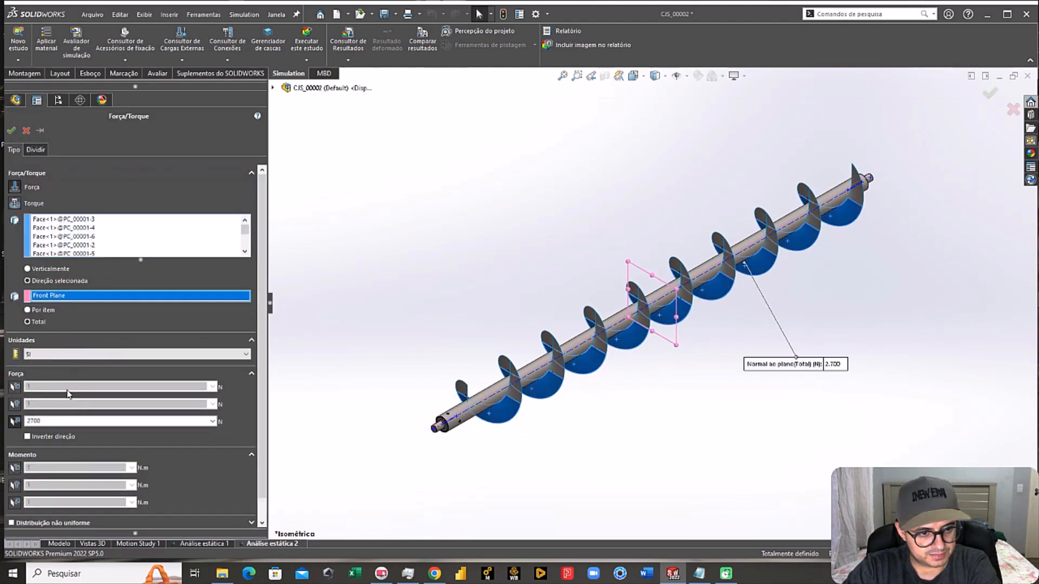
pyautogui.doubleClick(48, 422)
pyautogui.click(53, 421)
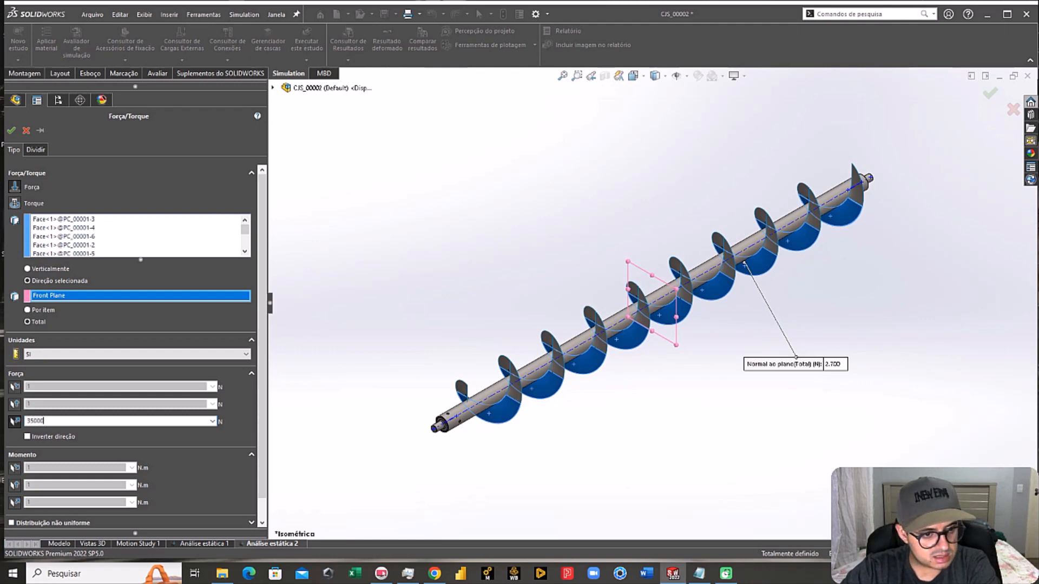
pyautogui.click(11, 131)
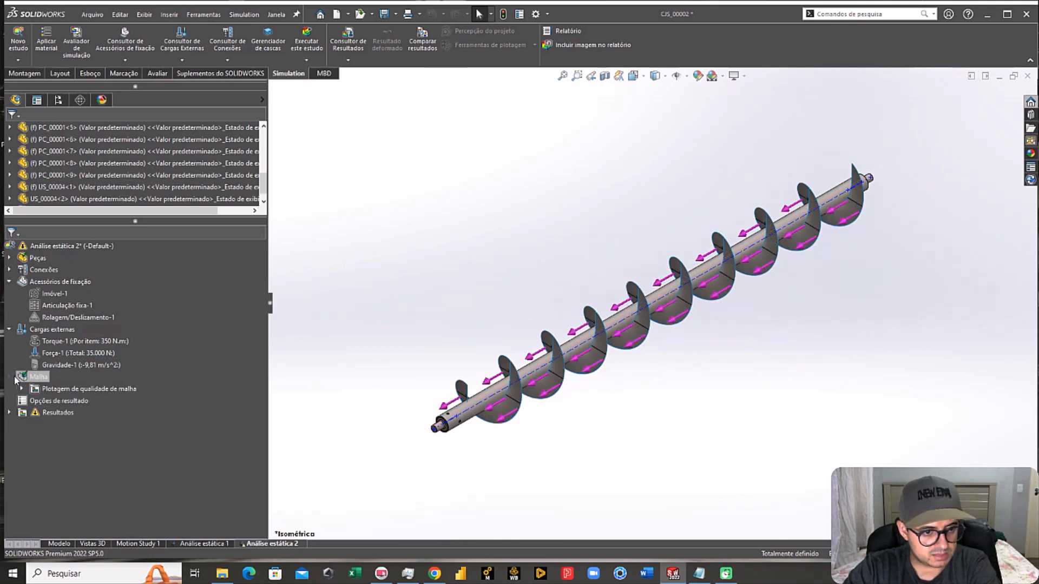
# Step: Run Análise estática 2 and expand the solver status details while it solves
pyautogui.click(22, 388)
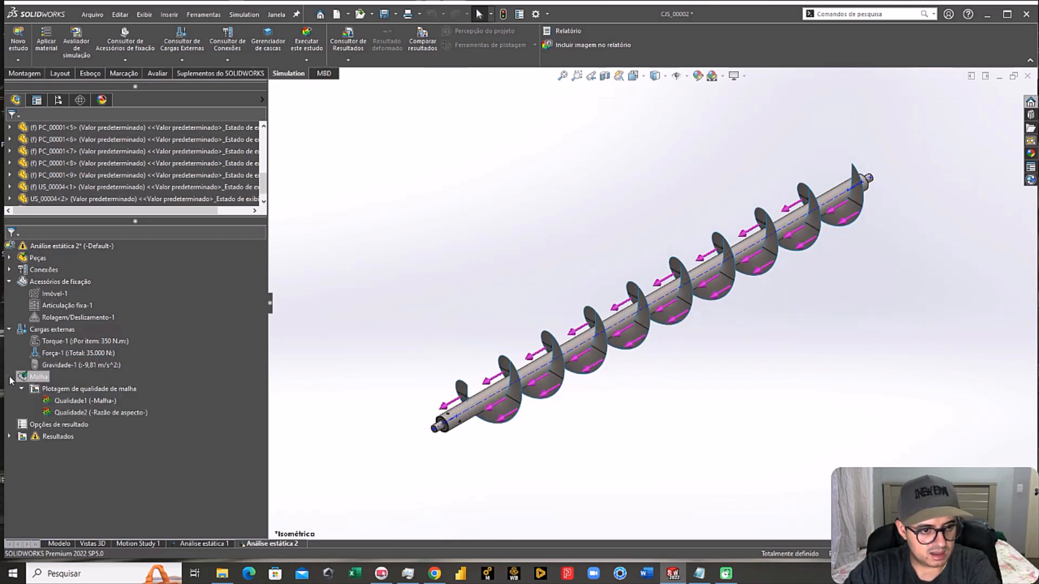
pyautogui.rightClick(48, 247)
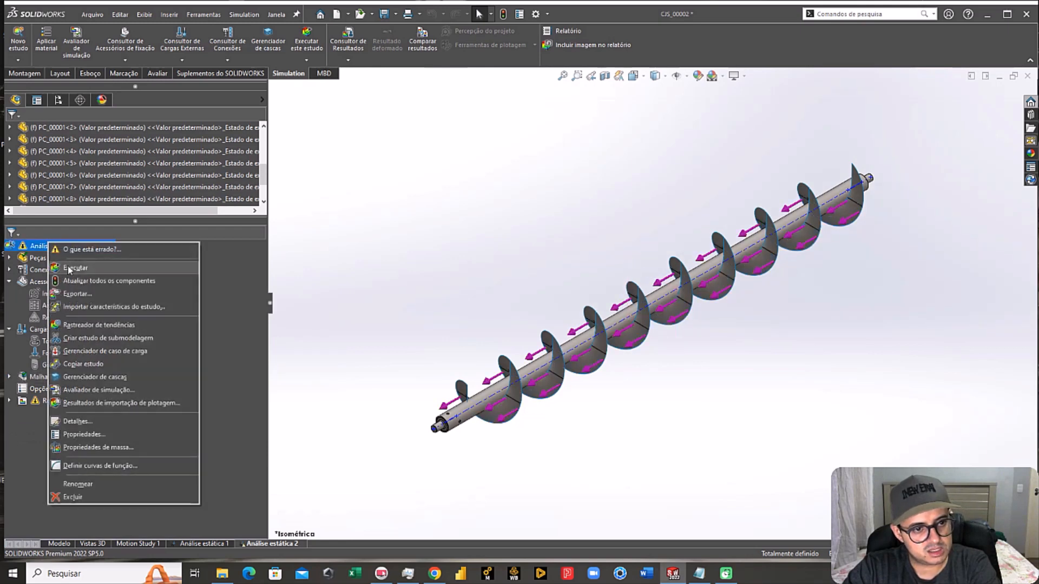
pyautogui.click(67, 267)
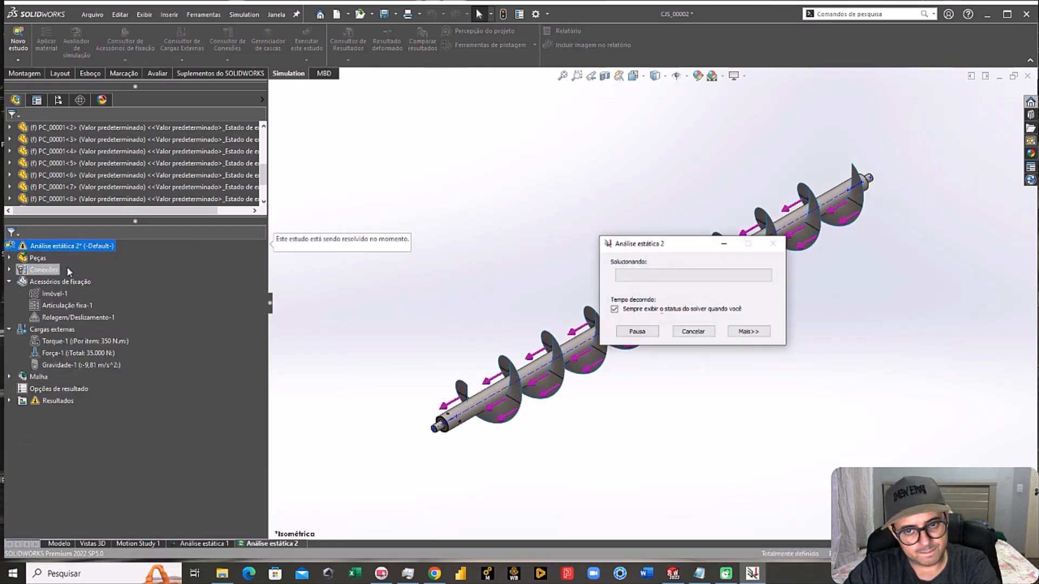
pyautogui.click(744, 332)
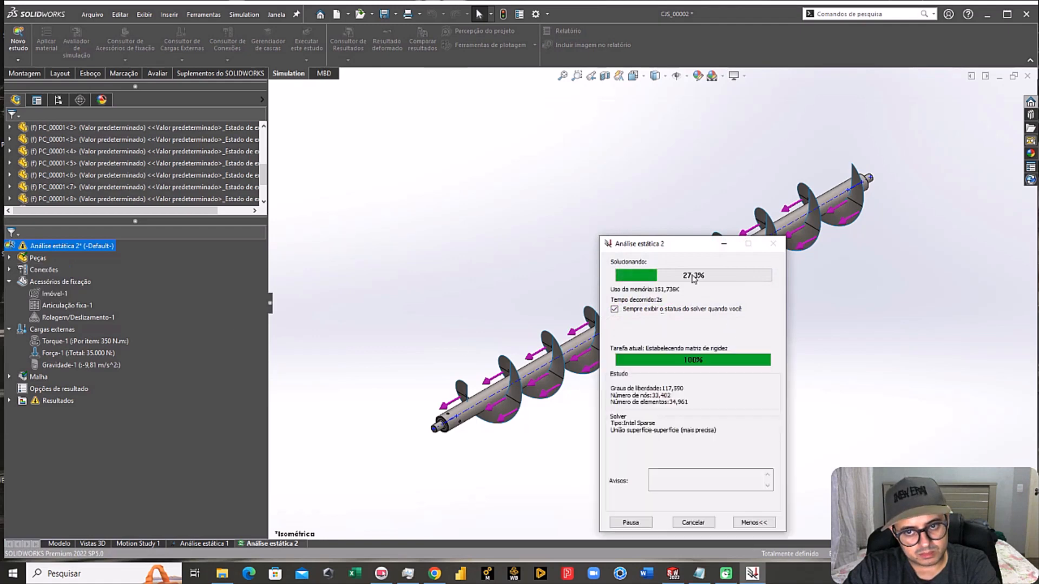
pyautogui.moveTo(669, 248); pyautogui.dragTo(88, 125)
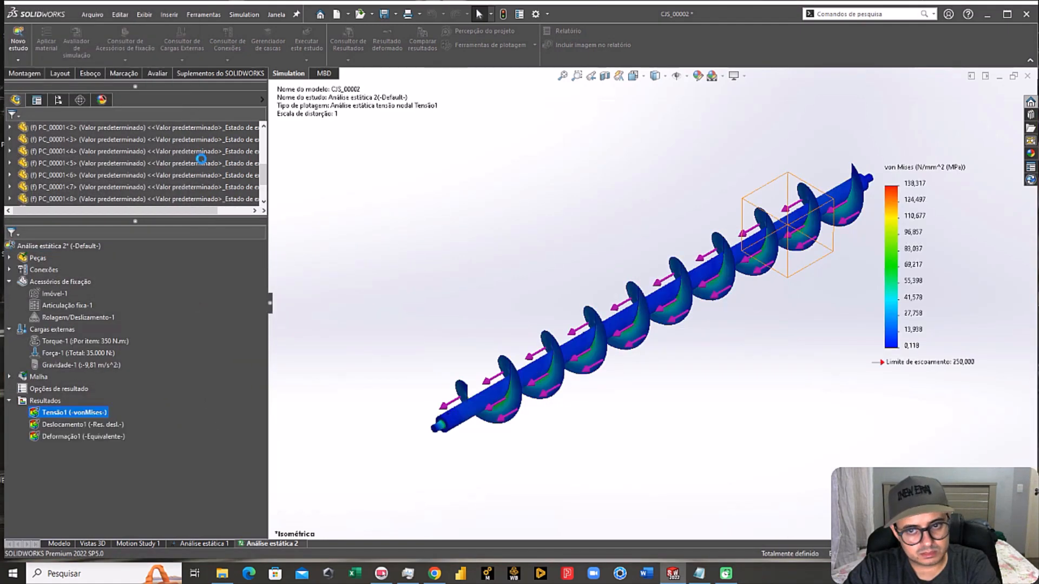
# Step: Hide the Força-1 load arrows on the stress plot and collapse the fixtures and external loads folders
pyautogui.moveTo(602, 332); pyautogui.dragTo(802, 316, button='middle')
pyautogui.scroll(-4, 768, 274)
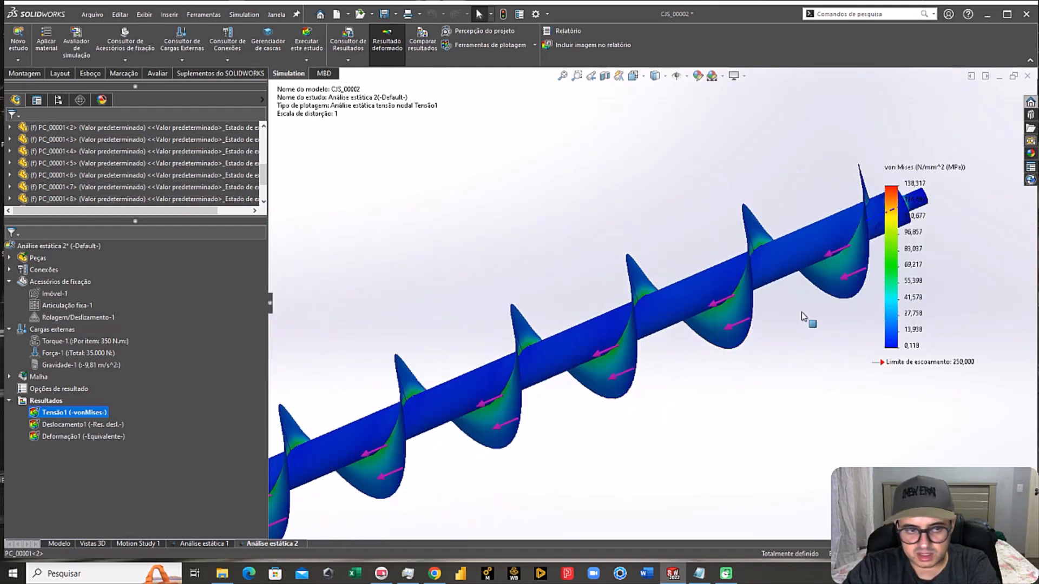
pyautogui.hotkey('ctrl', '7')
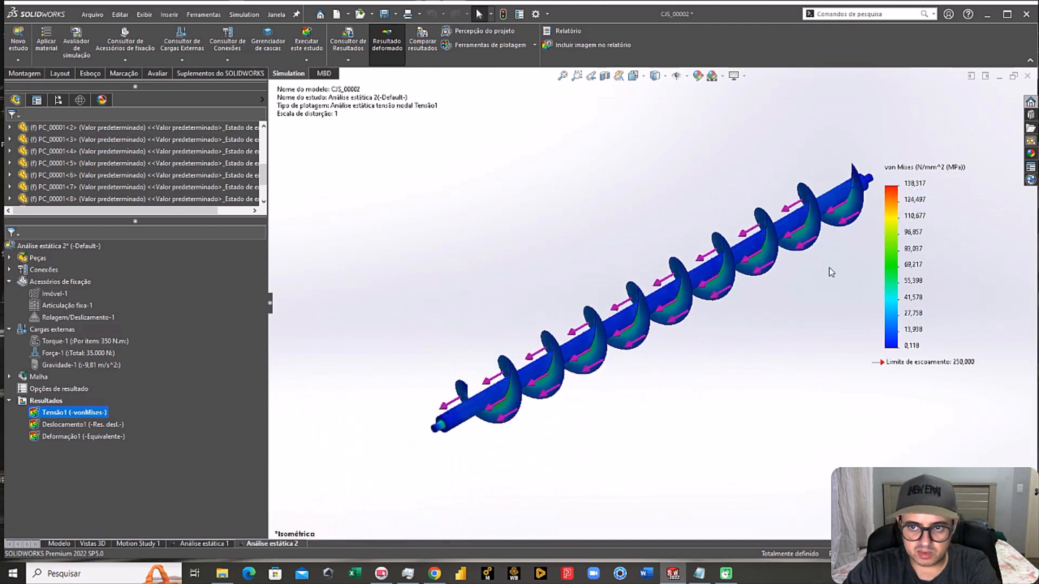
pyautogui.scroll(-2, 828, 267)
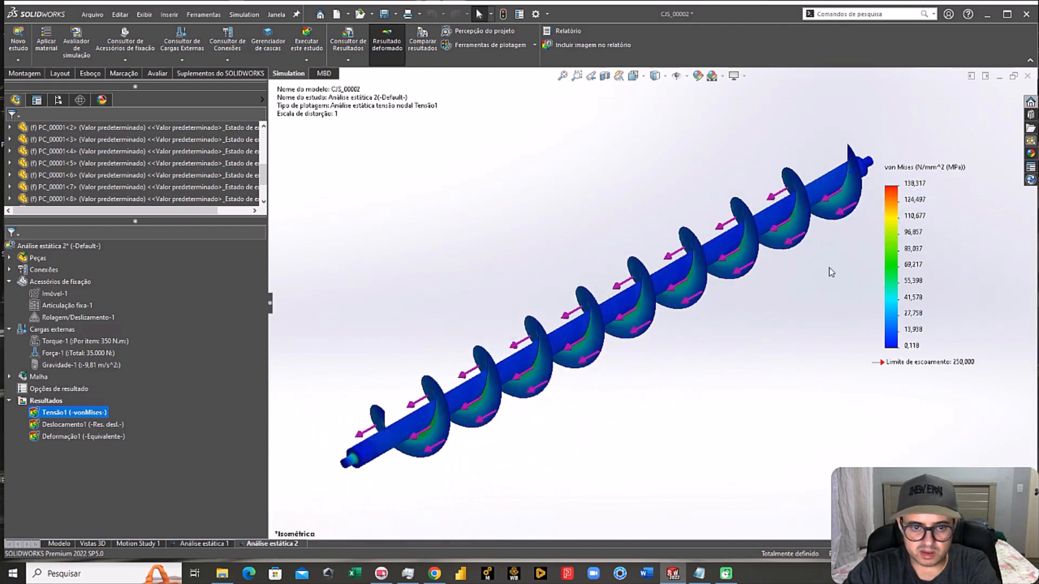
pyautogui.click(61, 355)
pyautogui.rightClick(61, 356)
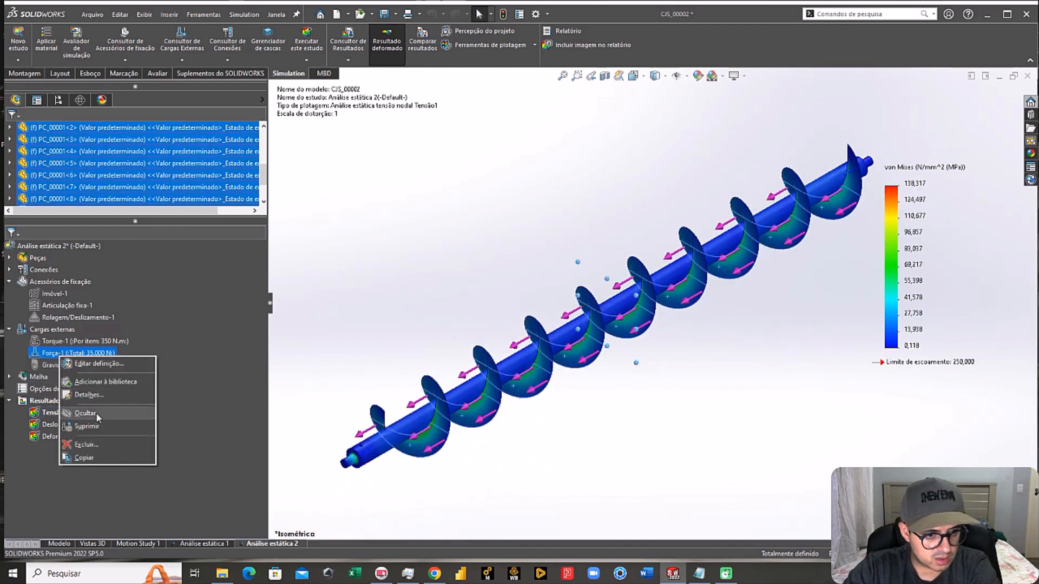
pyautogui.click(95, 412)
pyautogui.click(8, 329)
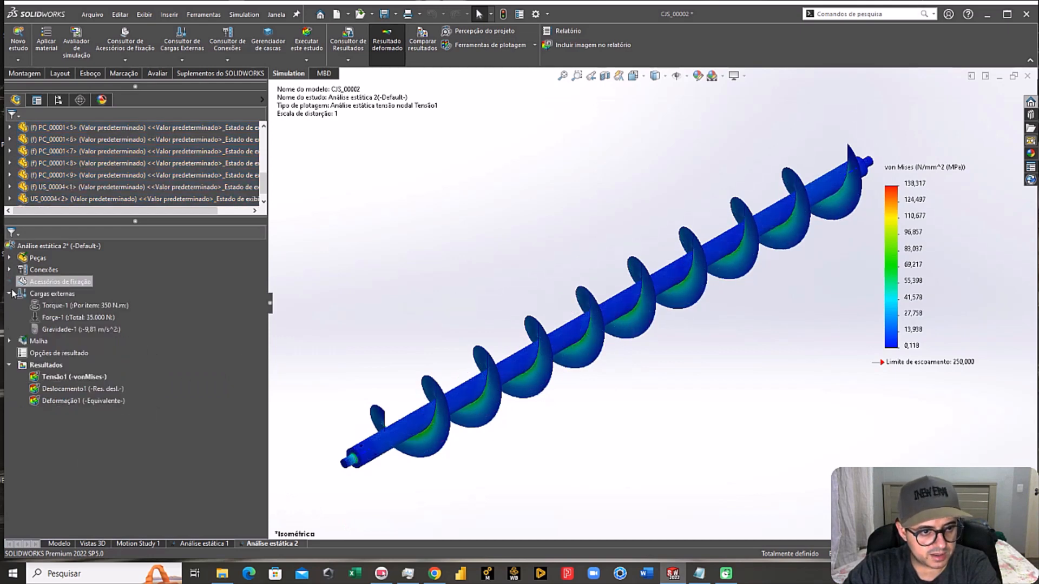
pyautogui.click(9, 281)
# Step: Inspect the von Mises stress distribution along the blades and at the lower shaft end
pyautogui.moveTo(523, 313); pyautogui.dragTo(644, 364, button='middle')
pyautogui.hotkey('ctrl', '7')
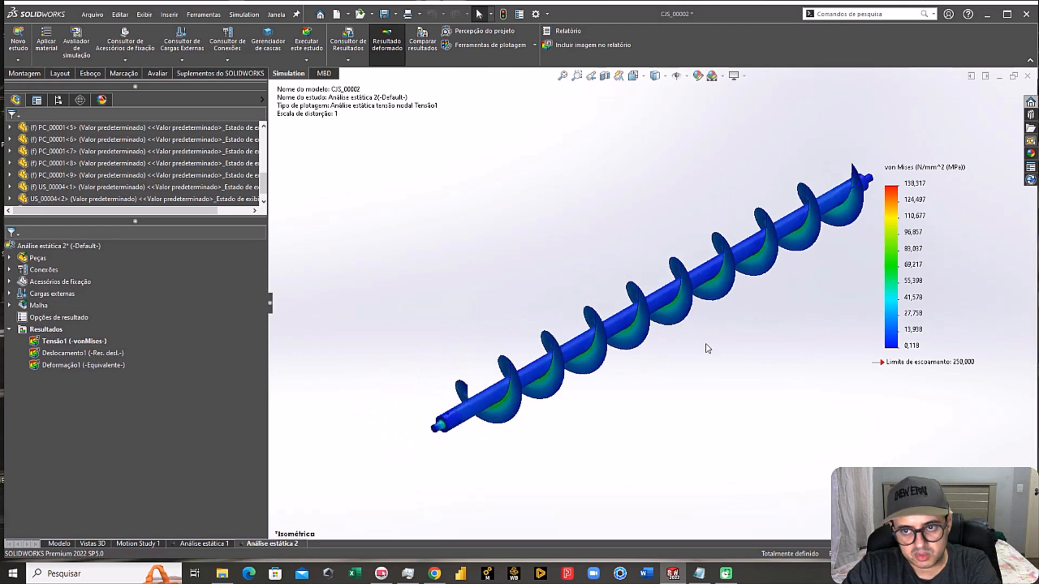
pyautogui.scroll(1, 800, 259)
pyautogui.scroll(-1, 790, 257)
pyautogui.scroll(-8, 378, 427)
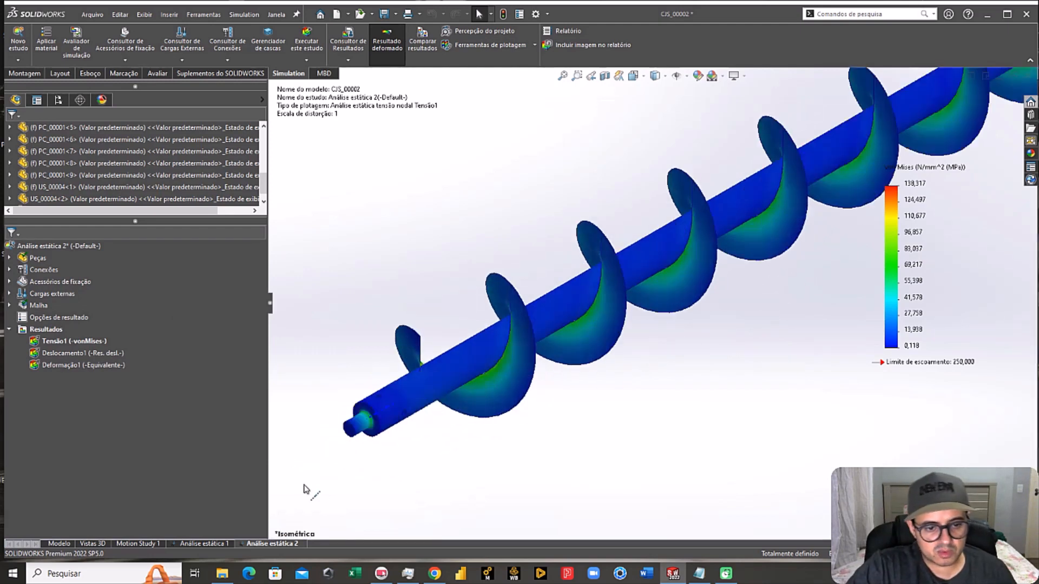
pyautogui.scroll(10, 400, 387)
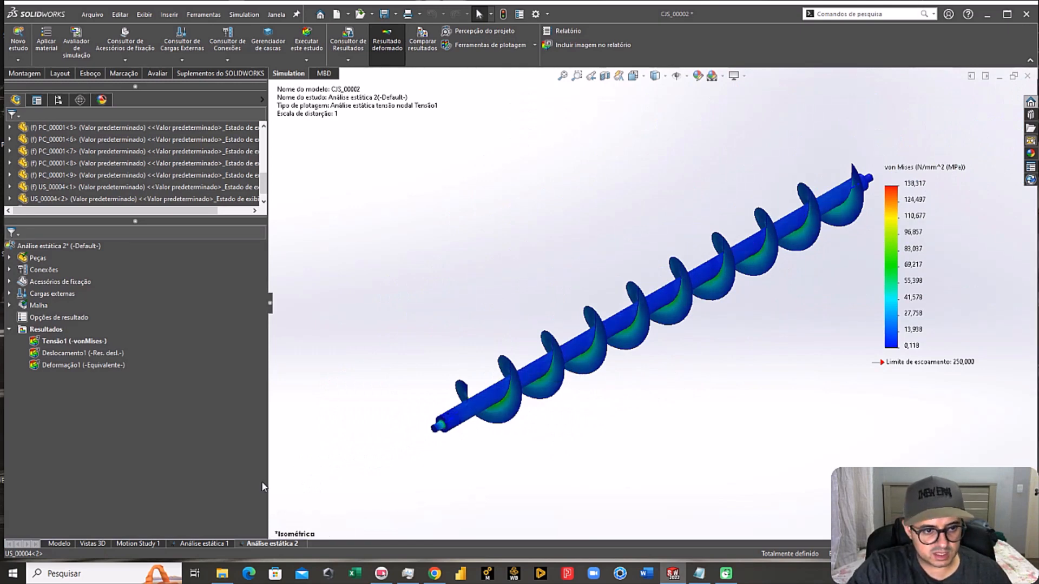
# Step: Copy the study Análise estática 2 into a new study named Análise estática 3, keeping the Default configuration
pyautogui.rightClick(277, 546)
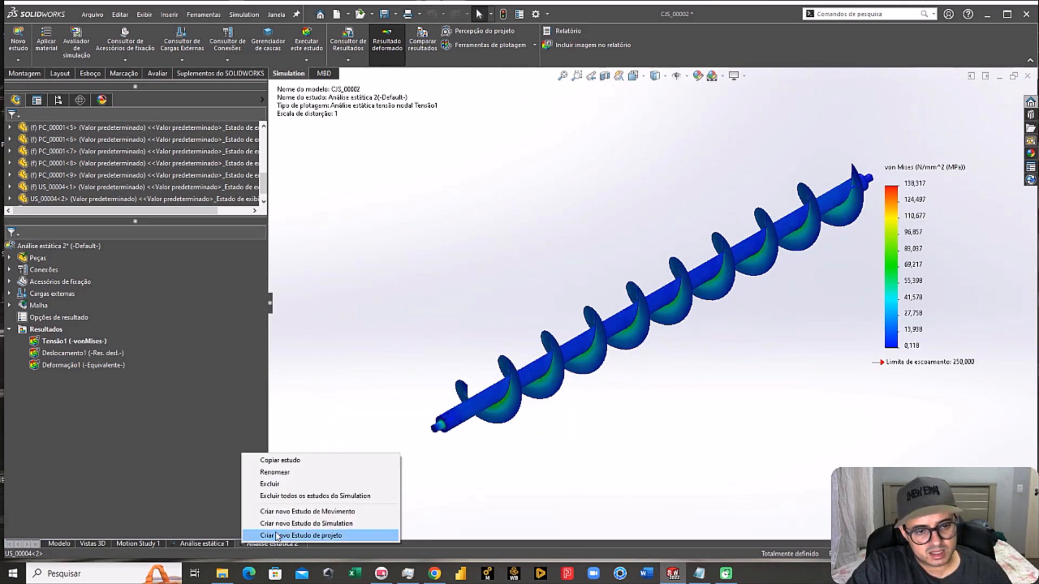
pyautogui.click(279, 460)
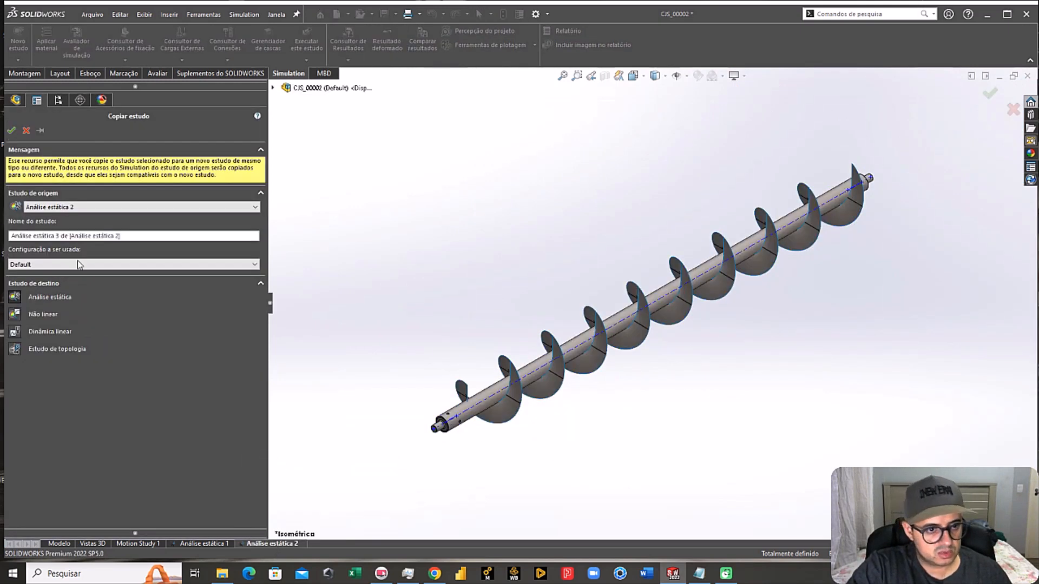
pyautogui.moveTo(60, 237); pyautogui.dragTo(122, 236)
pyautogui.press('BackSpace')
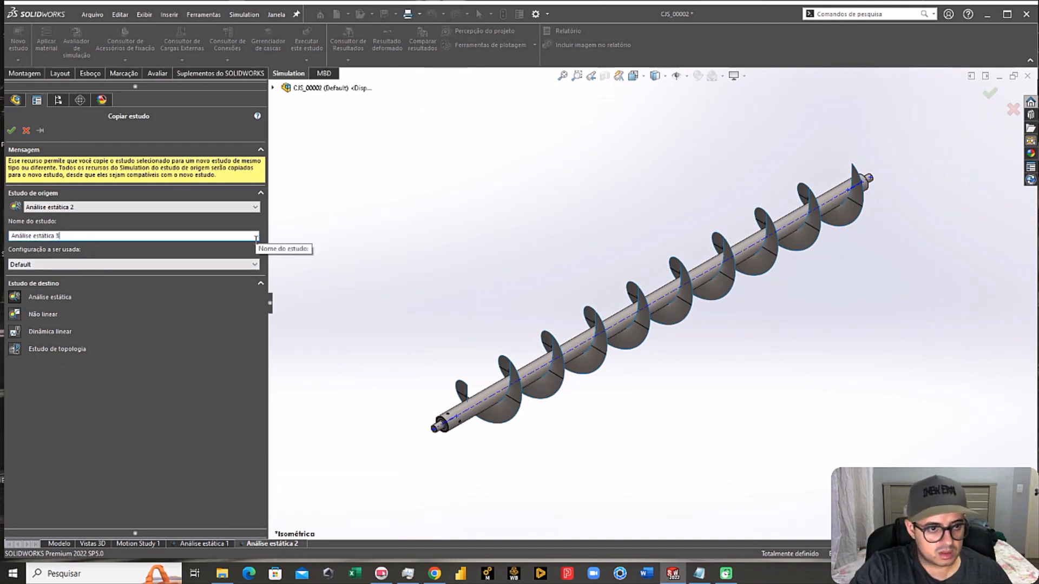
pyautogui.click(11, 131)
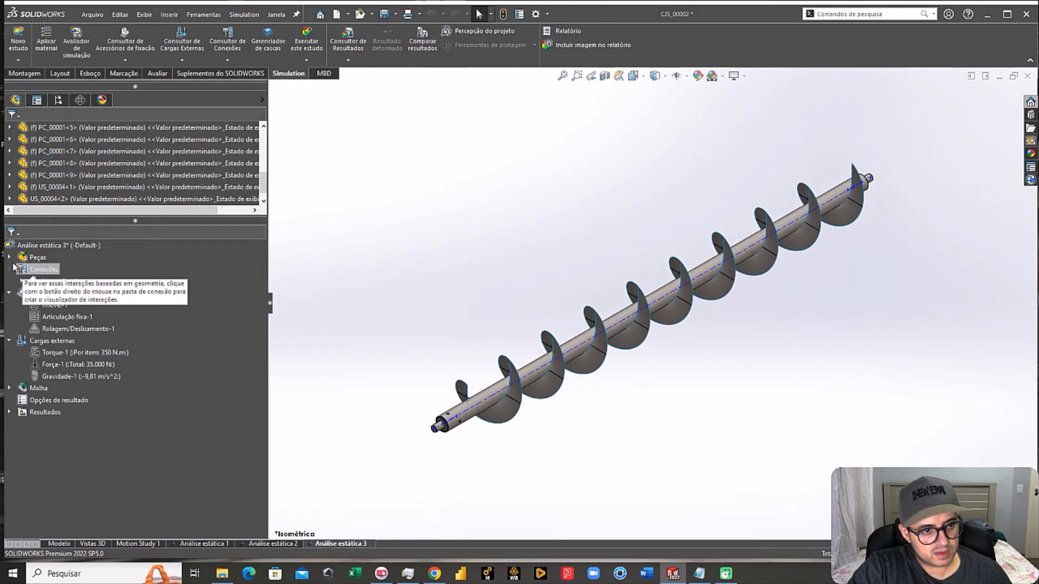
# Step: Exclude every part except the shaft end US_00004-2 from Análise estática 3, and collapse the parts folder
pyautogui.click(10, 257)
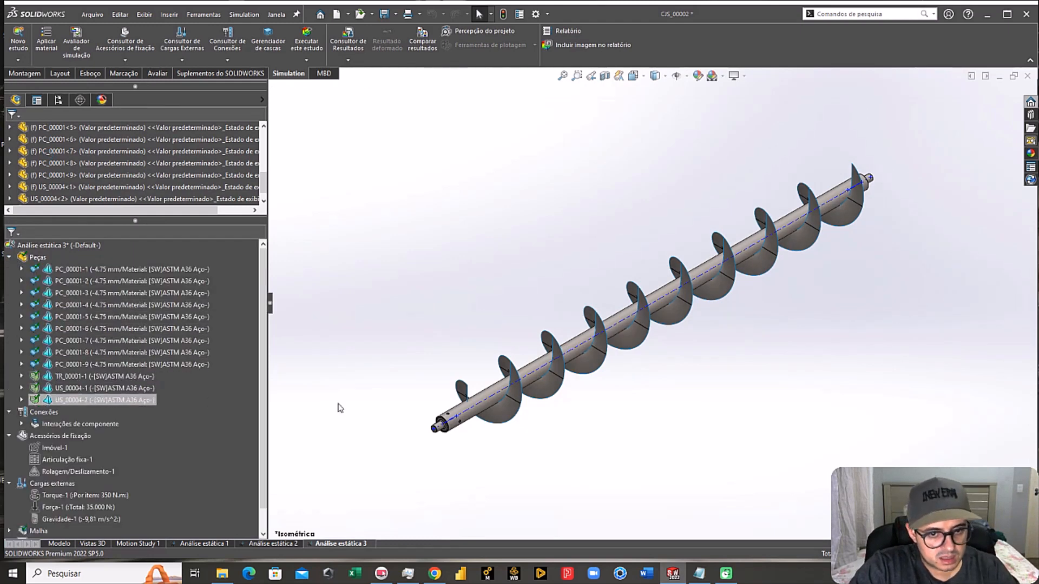
pyautogui.scroll(-3, 443, 433)
pyautogui.scroll(-3, 518, 386)
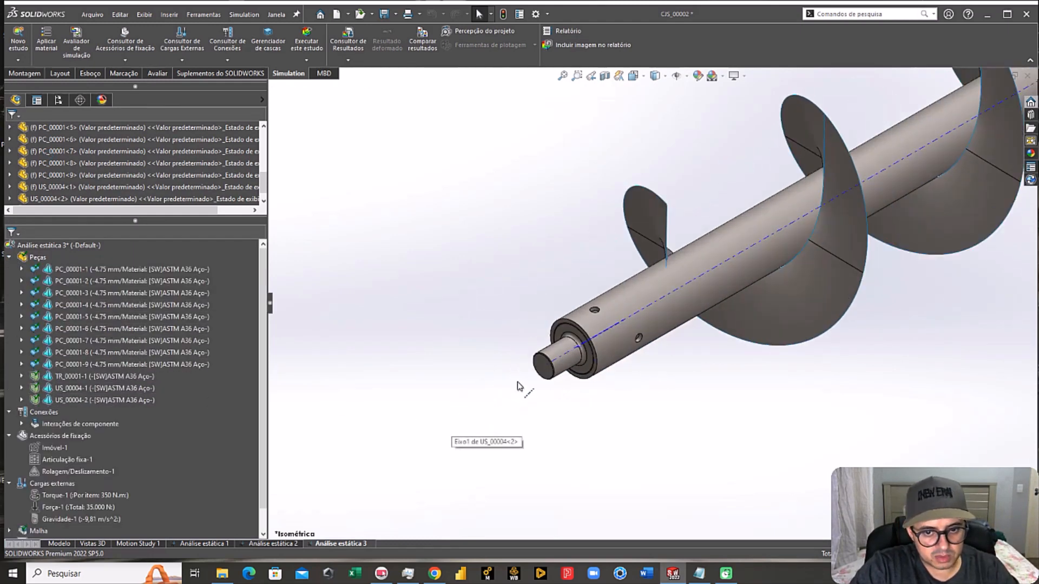
pyautogui.click(560, 352)
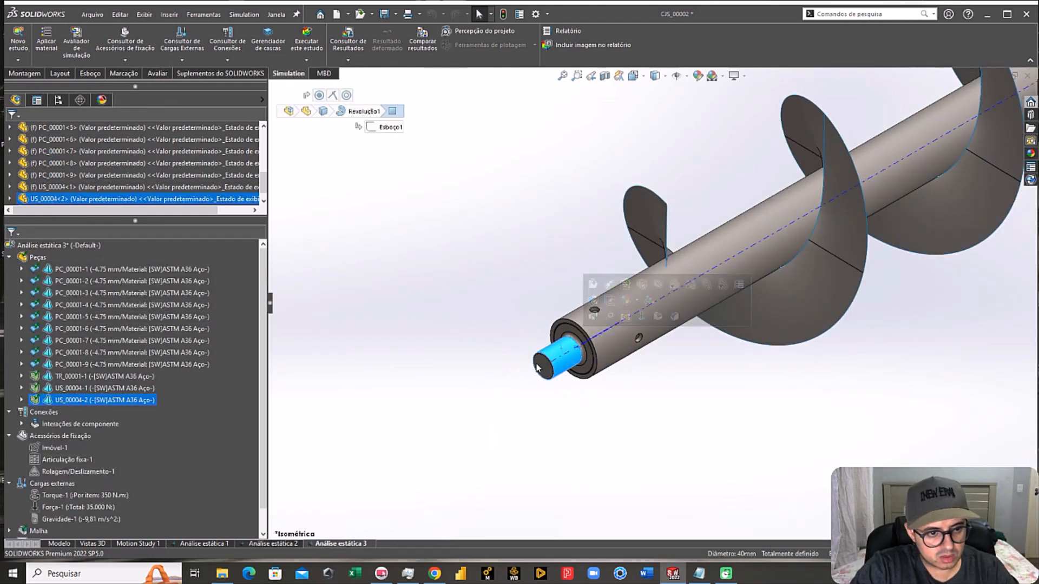
pyautogui.keyDown('shift'); pyautogui.click(57, 269); pyautogui.keyUp('shift')
pyautogui.rightClick(54, 273)
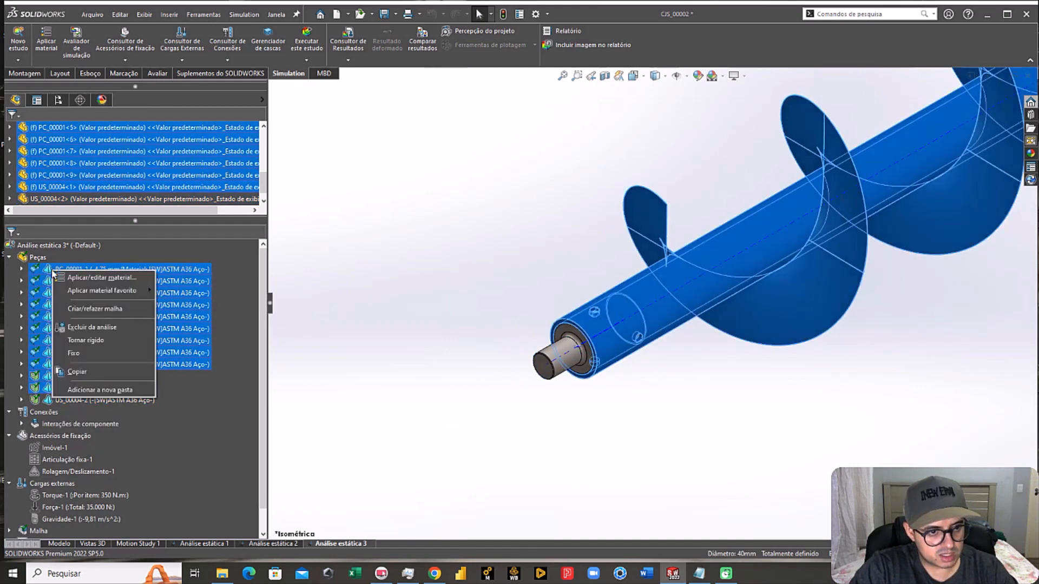
pyautogui.click(79, 326)
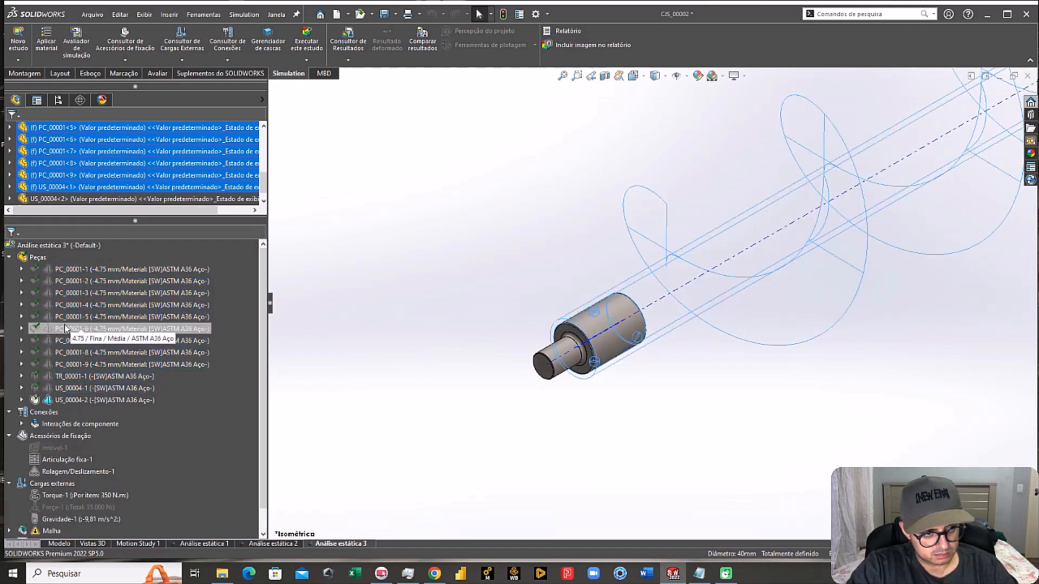
pyautogui.click(9, 257)
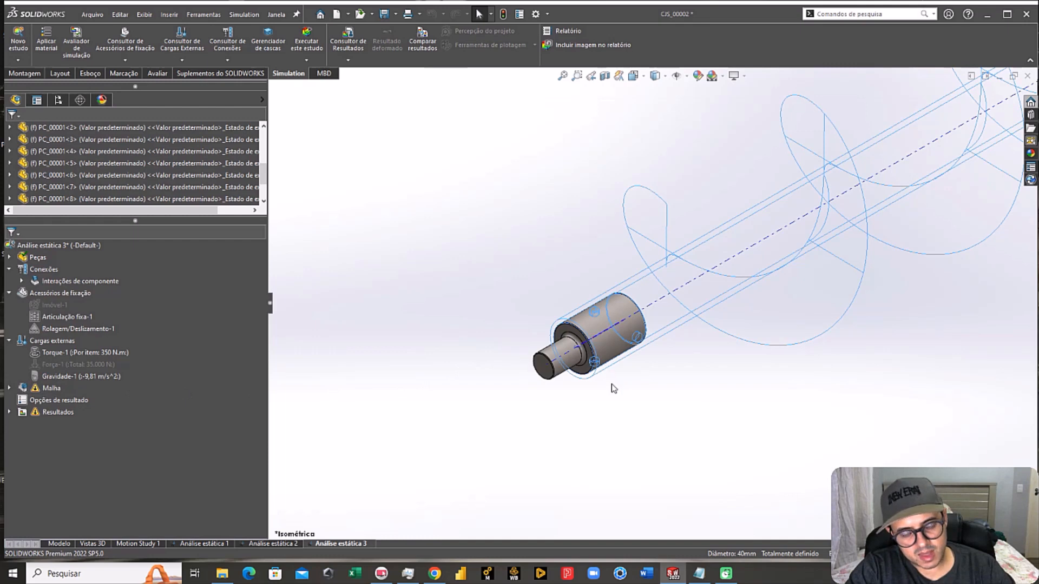
# Step: Mesh the shaft end in Análise estática 3 at medium density, using mesh parameters with the blended curvature-based mesher
pyautogui.scroll(-2, 617, 347)
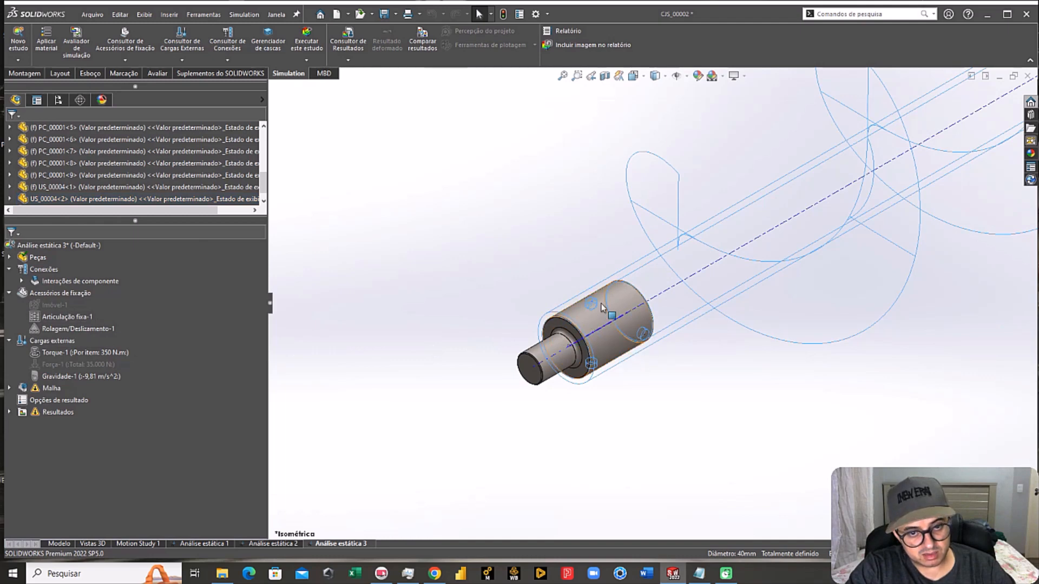
pyautogui.rightClick(47, 390)
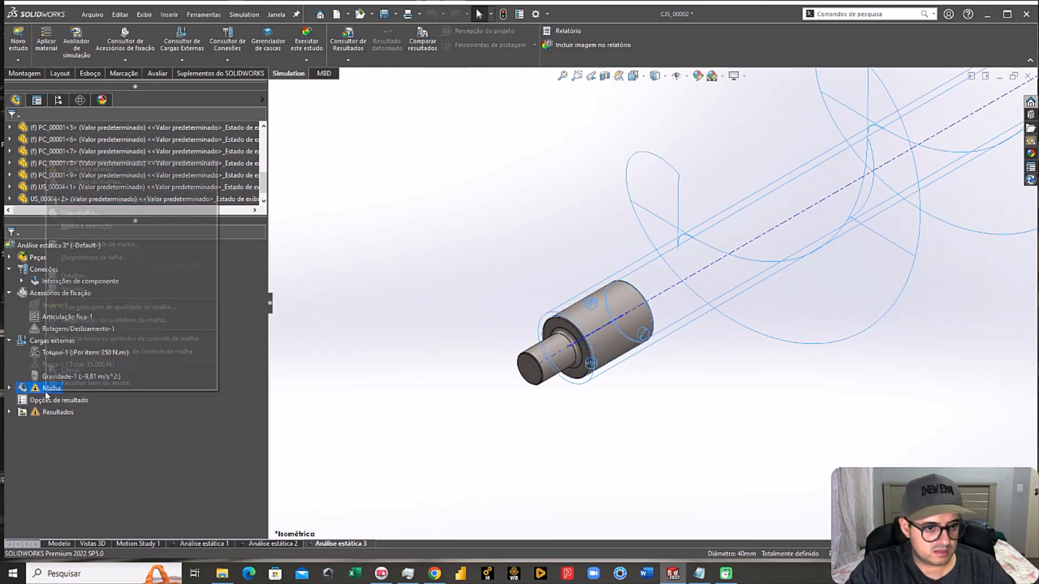
pyautogui.click(78, 213)
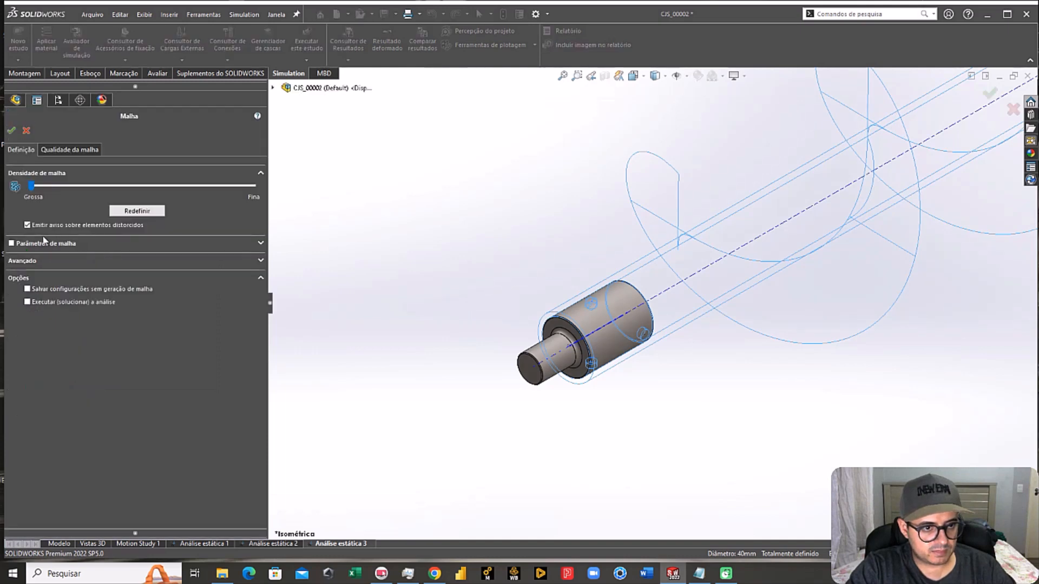
pyautogui.click(11, 244)
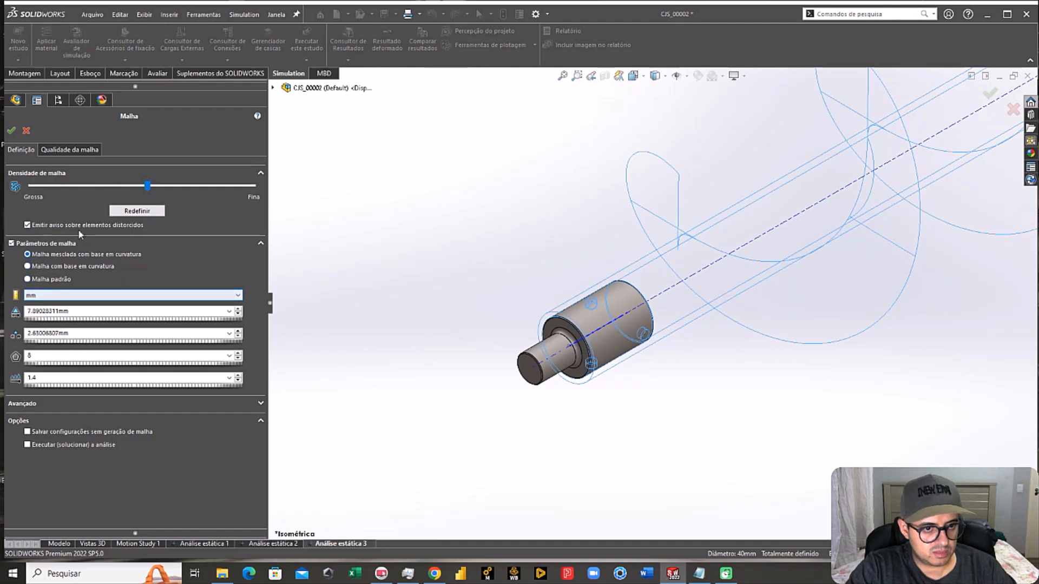
pyautogui.click(12, 131)
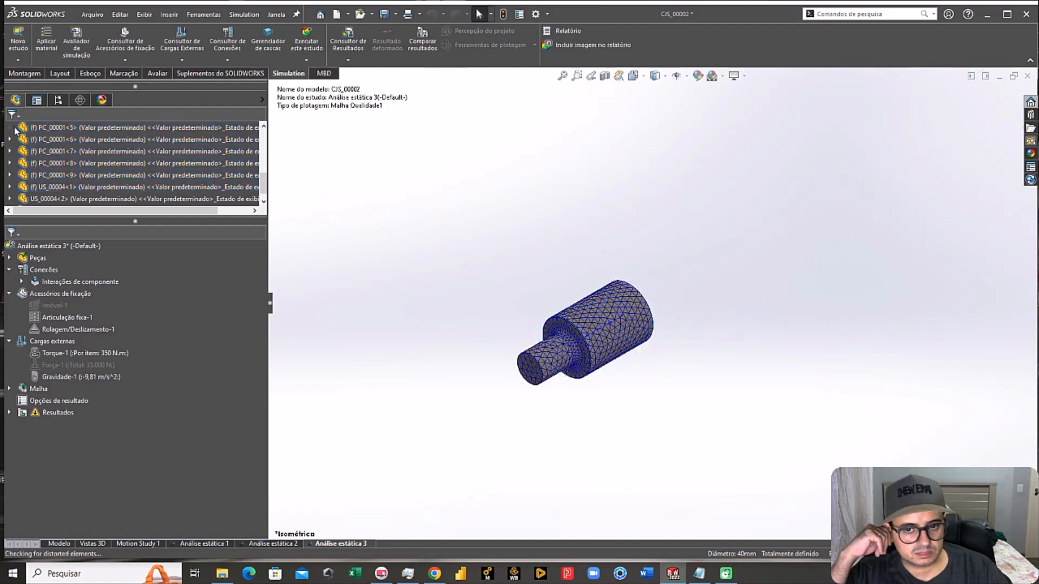
# Step: Check the mesh around the small journal, open the shaft end part US_00004 and suppress its chamfer Chanfro1
pyautogui.scroll(-8, 510, 330)
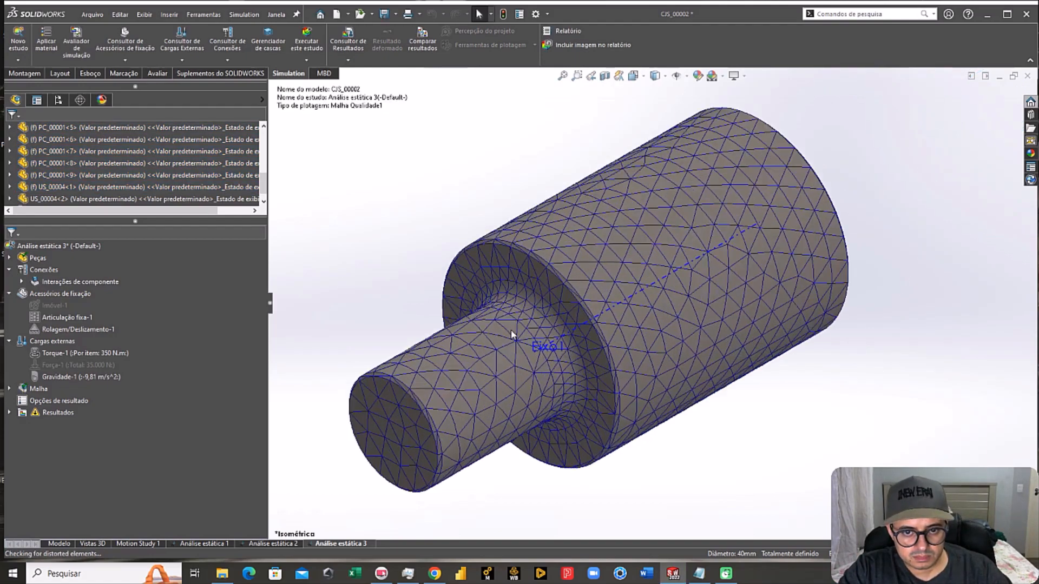
pyautogui.moveTo(546, 298); pyautogui.dragTo(418, 413, button='middle')
pyautogui.scroll(-5, 418, 412)
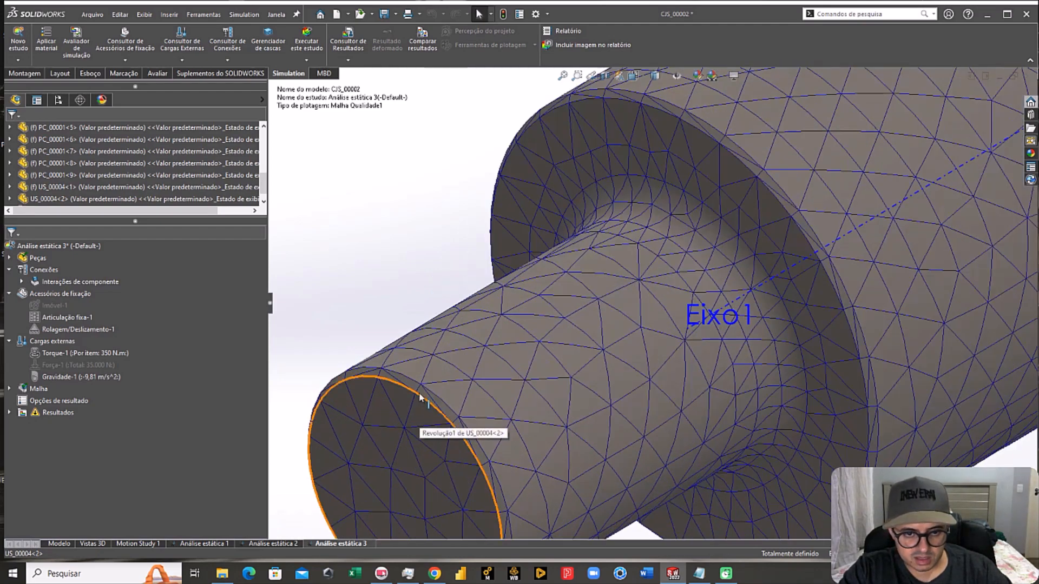
pyautogui.rightClick(451, 345)
pyautogui.click(462, 150)
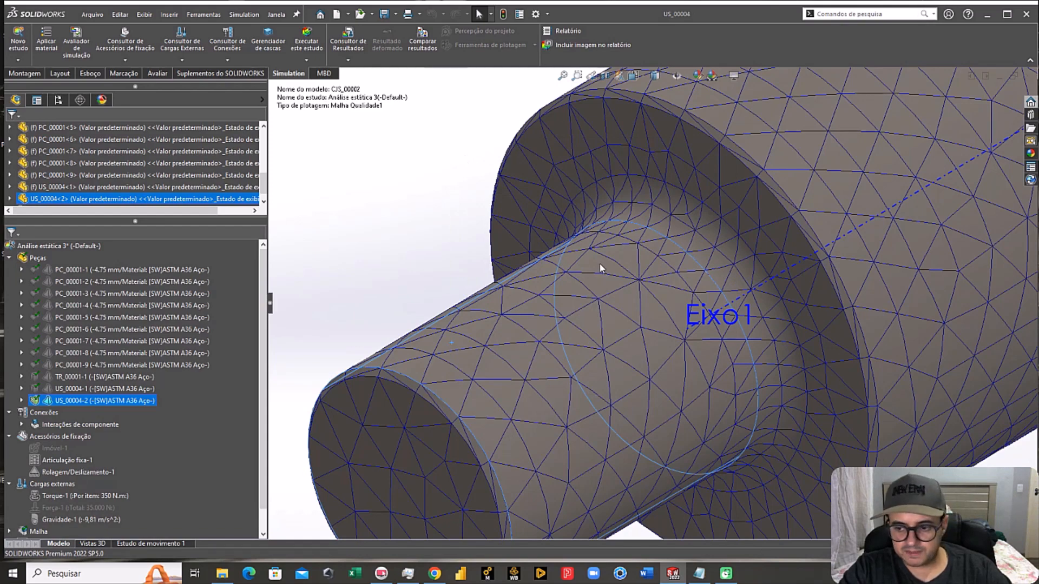
pyautogui.scroll(2, 595, 284)
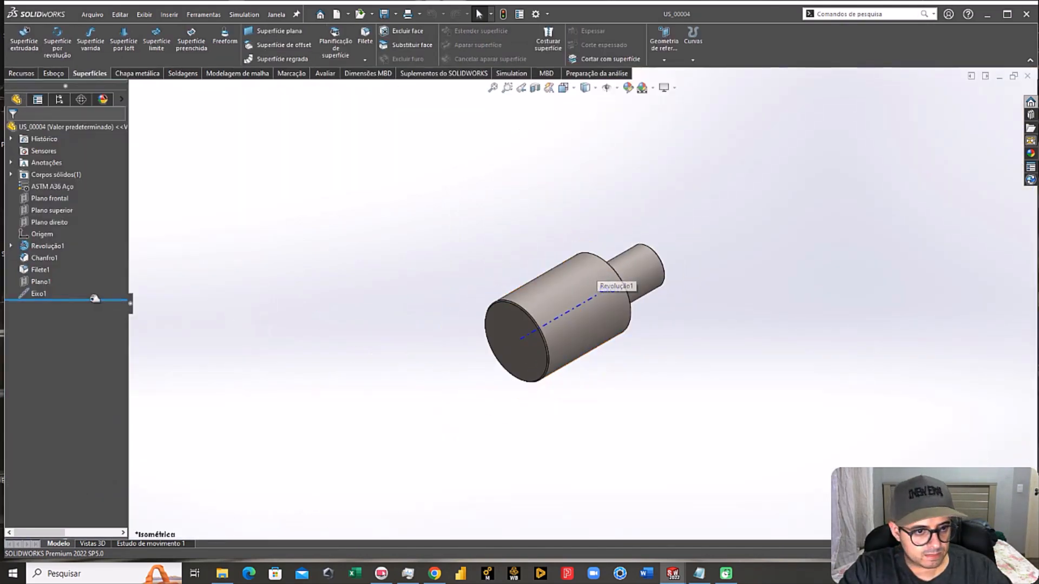
pyautogui.rightClick(45, 258)
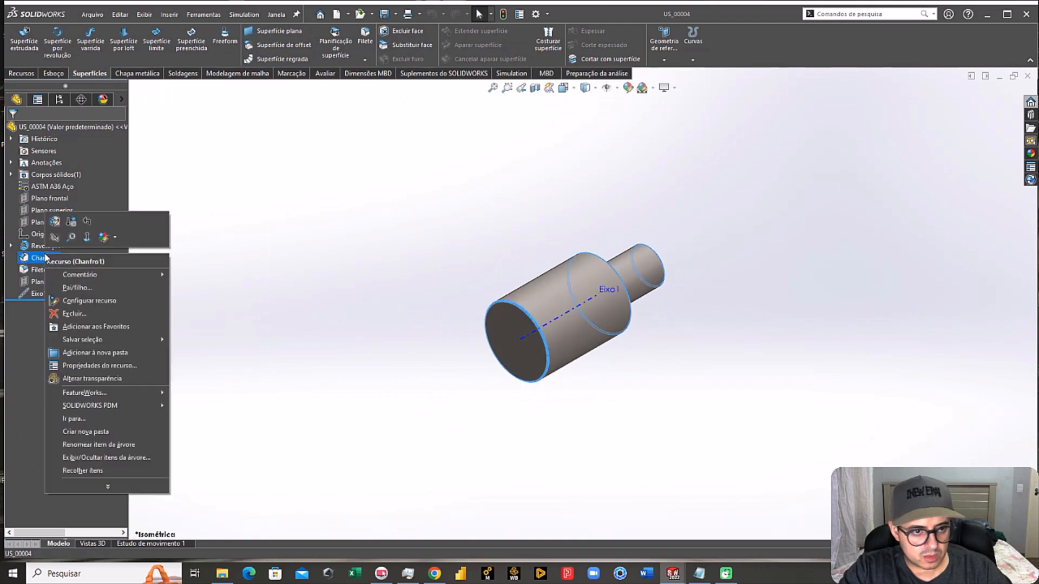
pyautogui.click(82, 231)
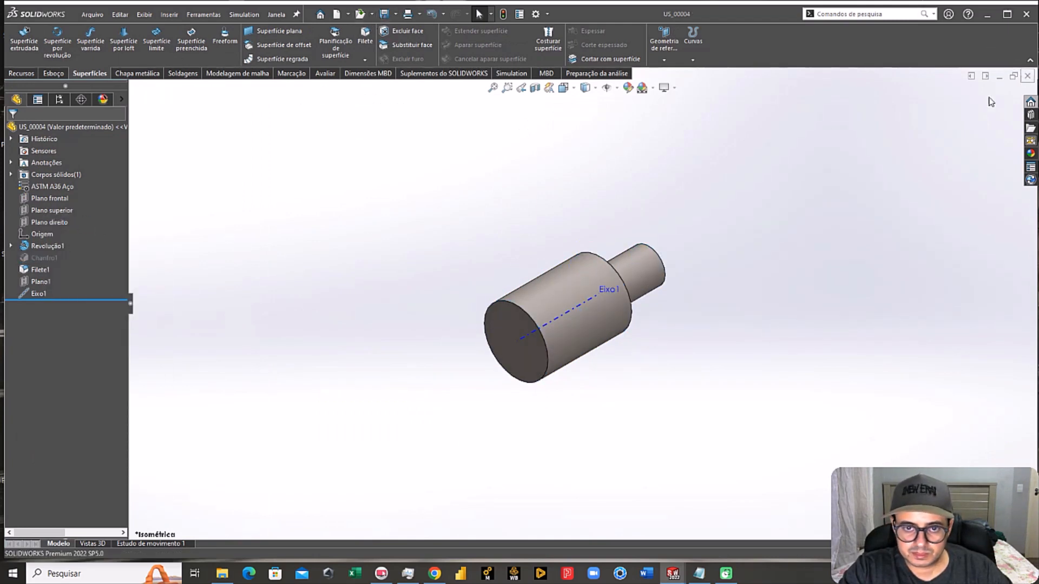
# Step: Return to the assembly CJS_00002, mesh and run Análise estática 3, and decline the large displacement option
pyautogui.click(98, 62)
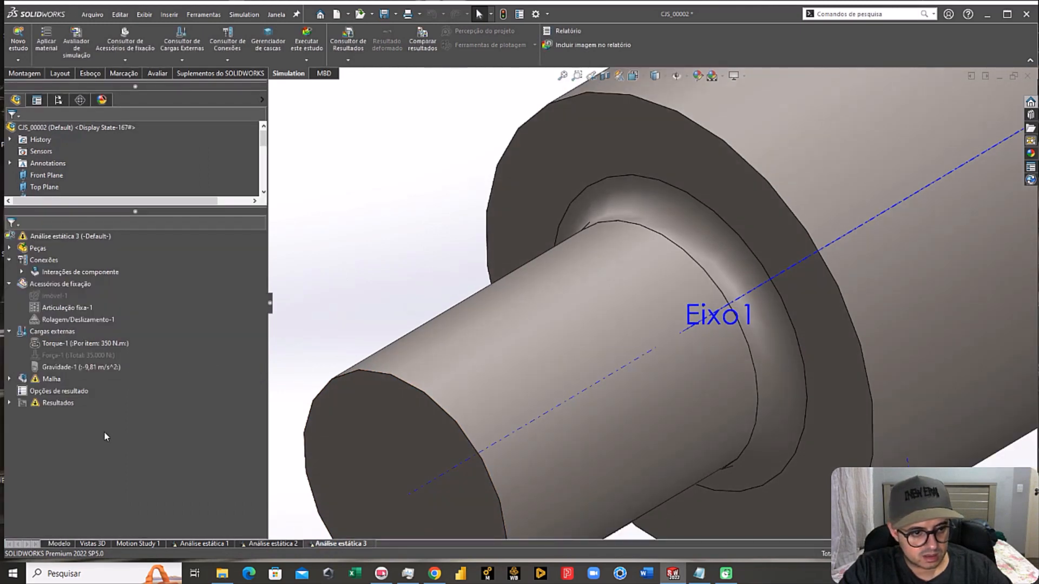
pyautogui.rightClick(52, 379)
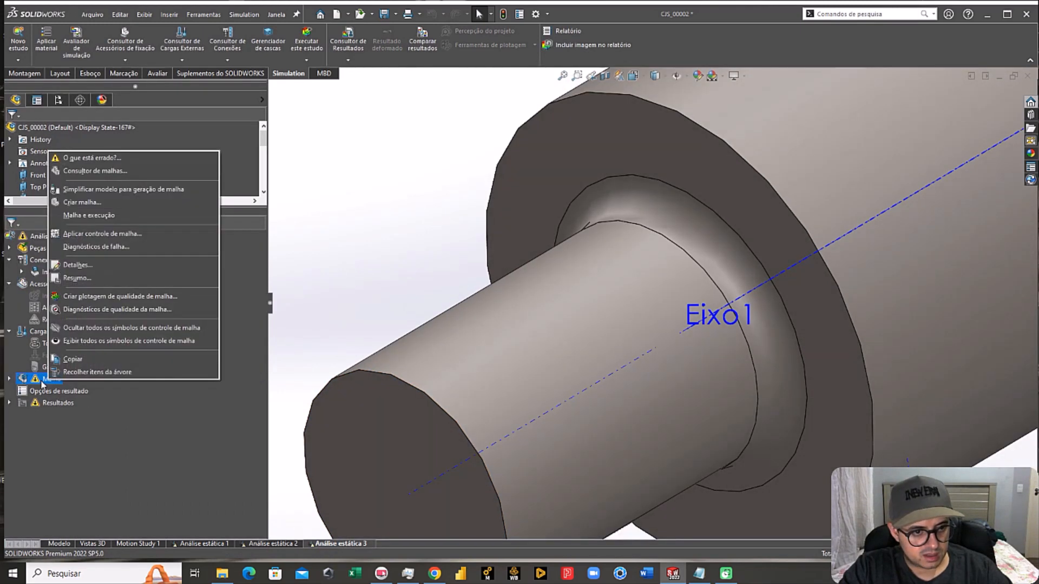
pyautogui.click(76, 216)
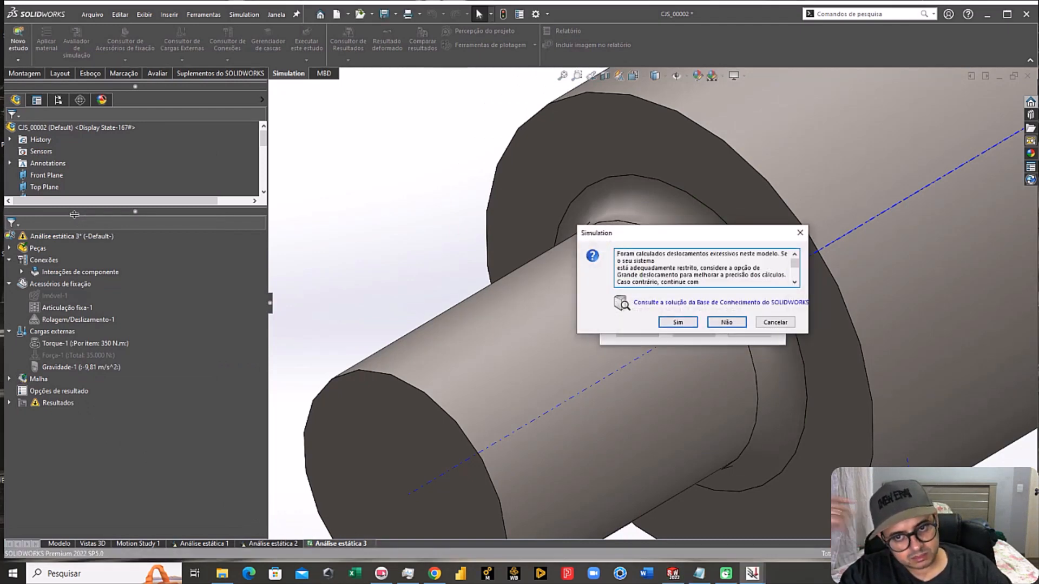
pyautogui.click(726, 322)
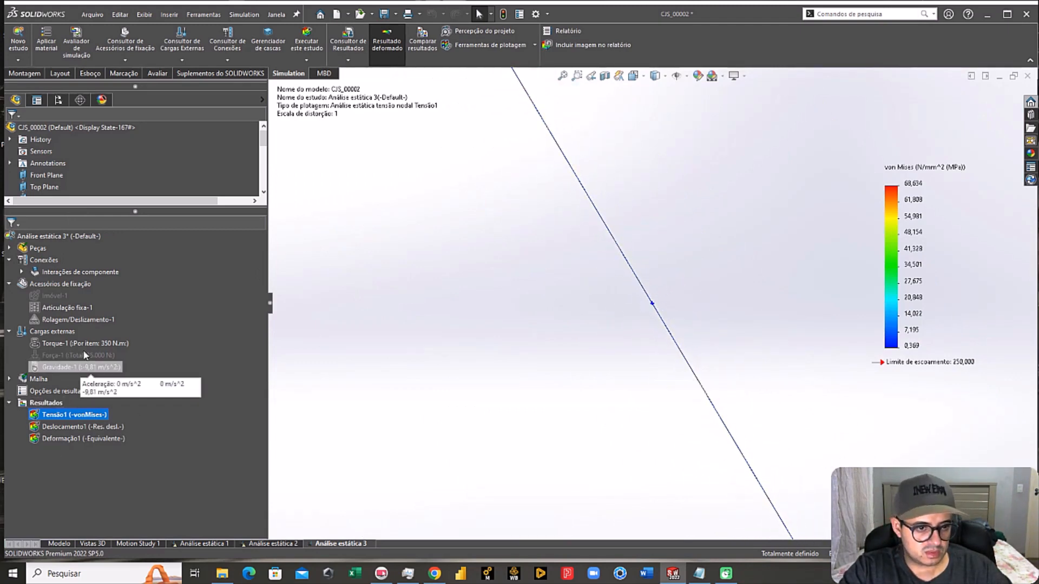
# Step: Suppress the fixtures Articulação fixa-1 and Rolagem/Deslocamento-1 in Análise estática 3
pyautogui.rightClick(65, 308)
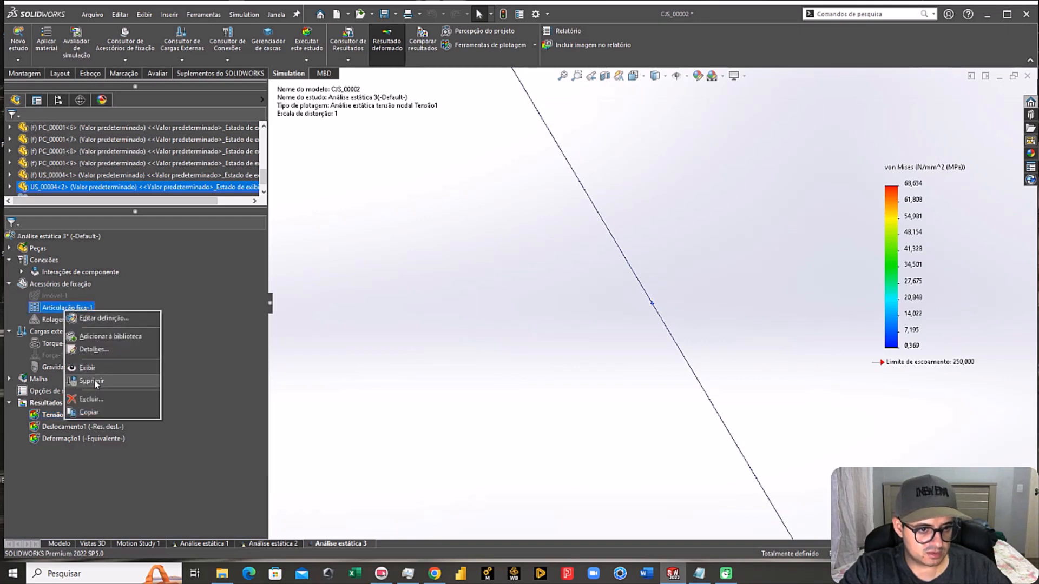
pyautogui.click(96, 382)
pyautogui.click(75, 320)
pyautogui.rightClick(76, 320)
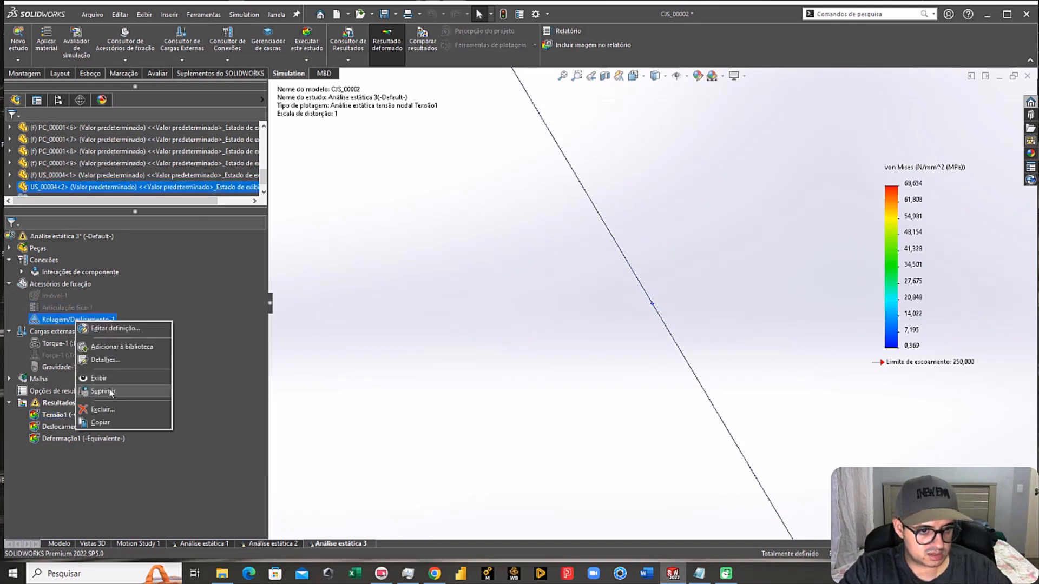
pyautogui.click(103, 391)
# Step: Add an Imóvel (sem translação) fixture to the large cylindrical face of the shaft end
pyautogui.rightClick(61, 285)
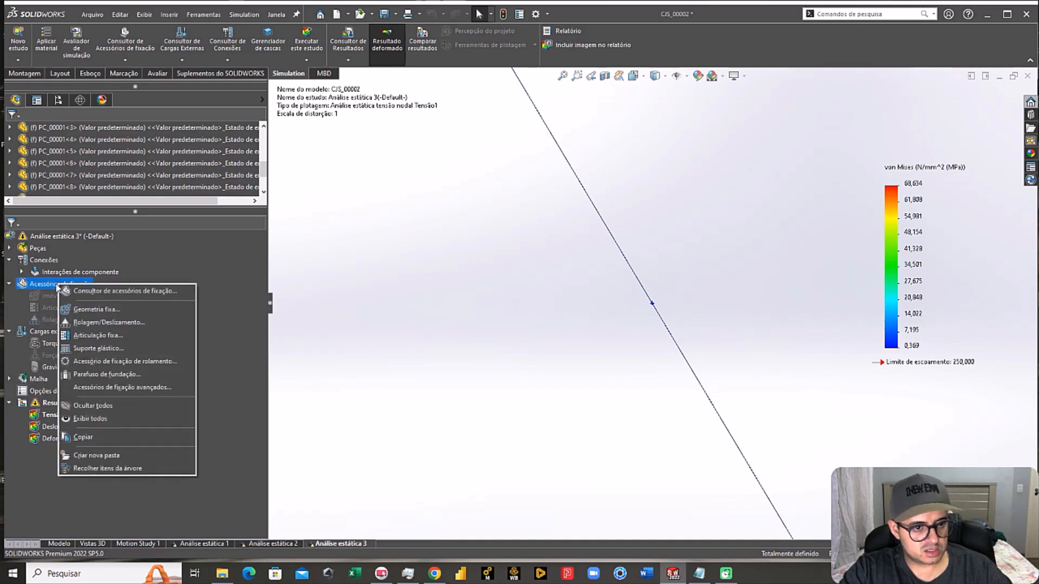
pyautogui.click(99, 309)
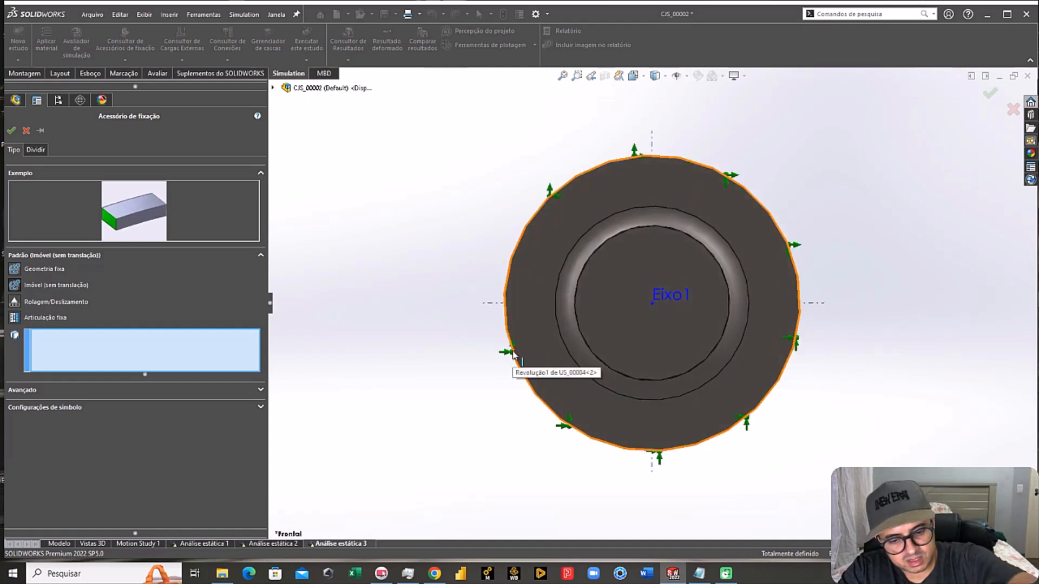
pyautogui.hotkey('ctrl', '7')
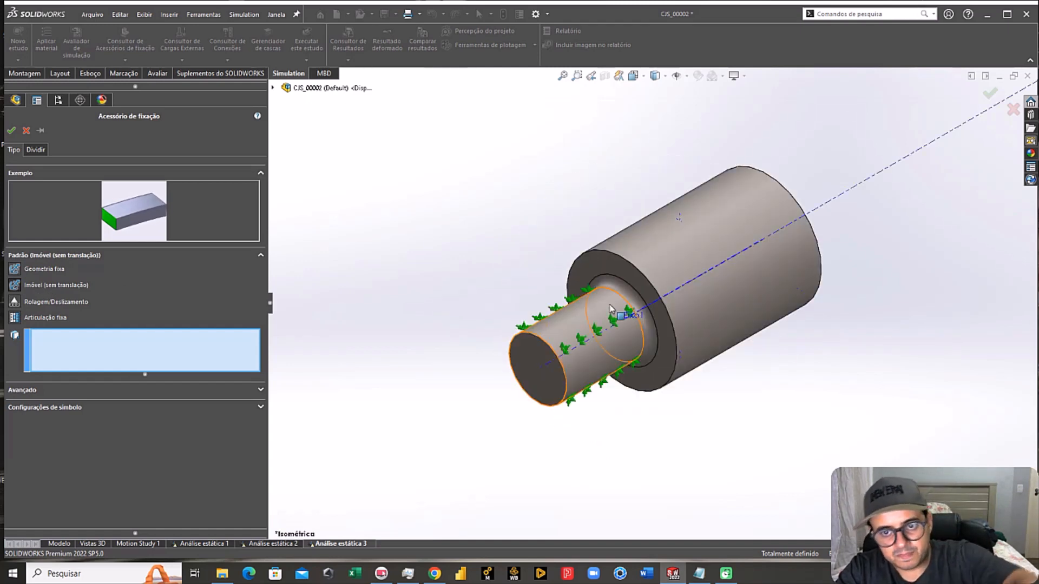
pyautogui.click(641, 251)
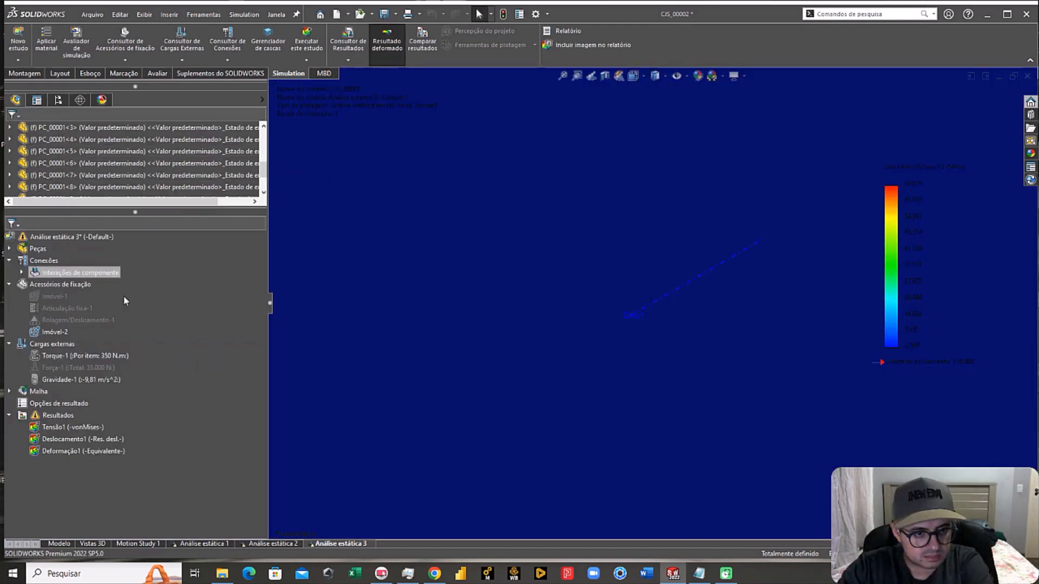
# Step: Run Análise estática 3 and inspect the von Mises stress around the shaft end's shoulder fillet
pyautogui.rightClick(54, 237)
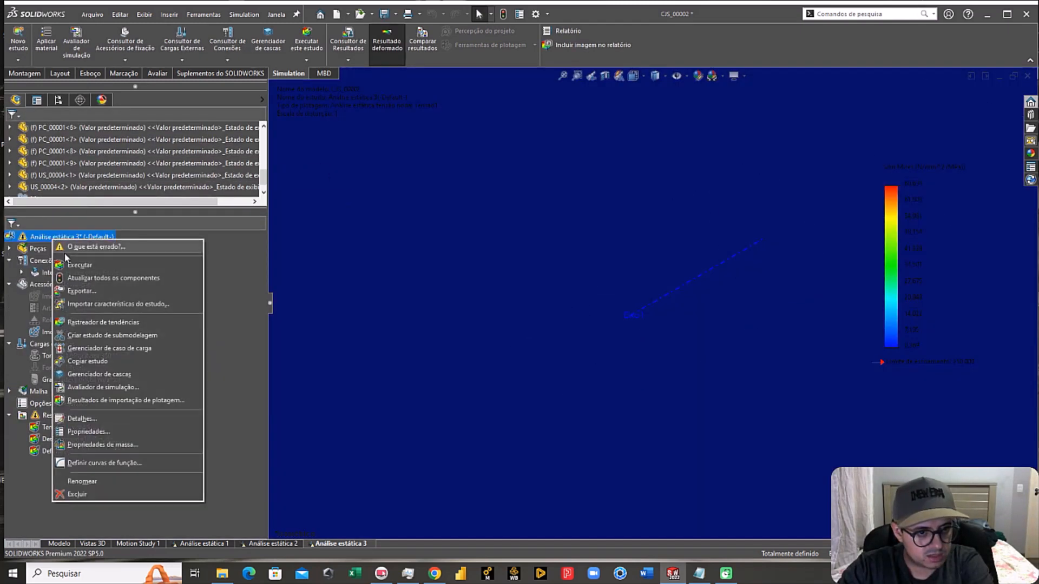
pyautogui.click(66, 264)
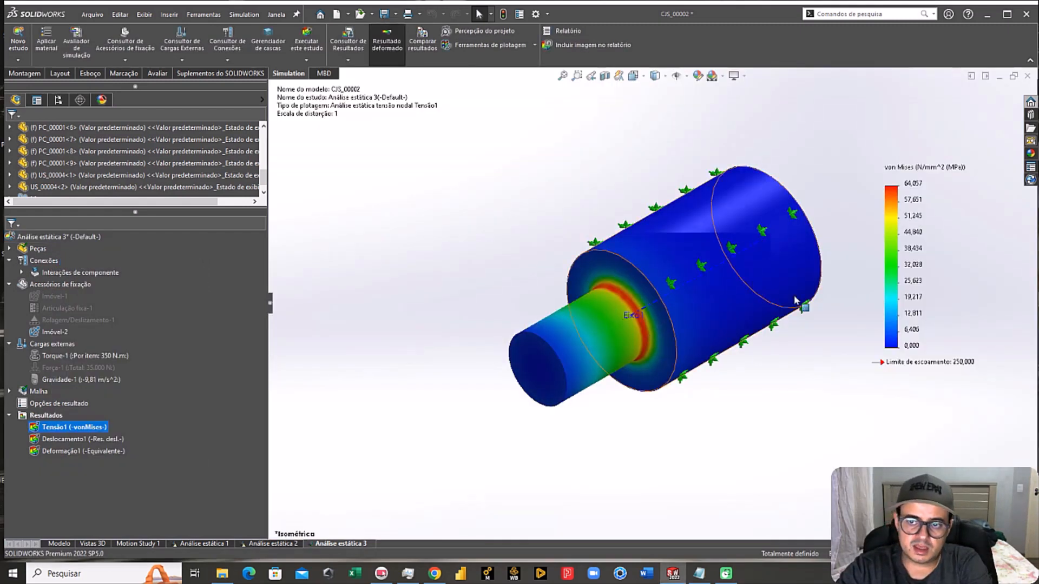
pyautogui.scroll(-5, 812, 300)
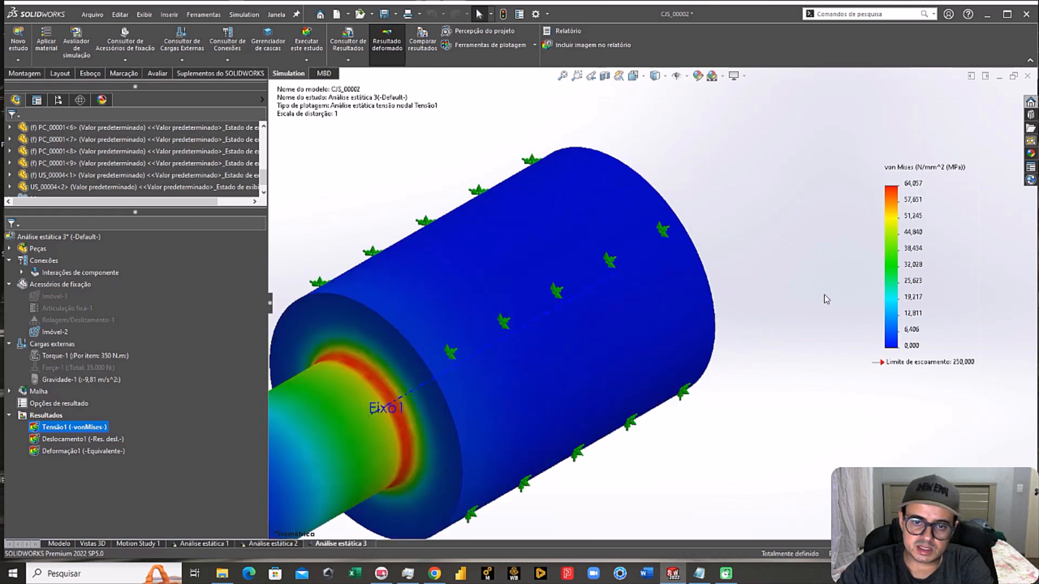
pyautogui.scroll(2, 824, 299)
pyautogui.moveTo(513, 326); pyautogui.dragTo(676, 256, button='middle')
pyautogui.hotkey('ctrl', '7')
pyautogui.scroll(-2, 686, 297)
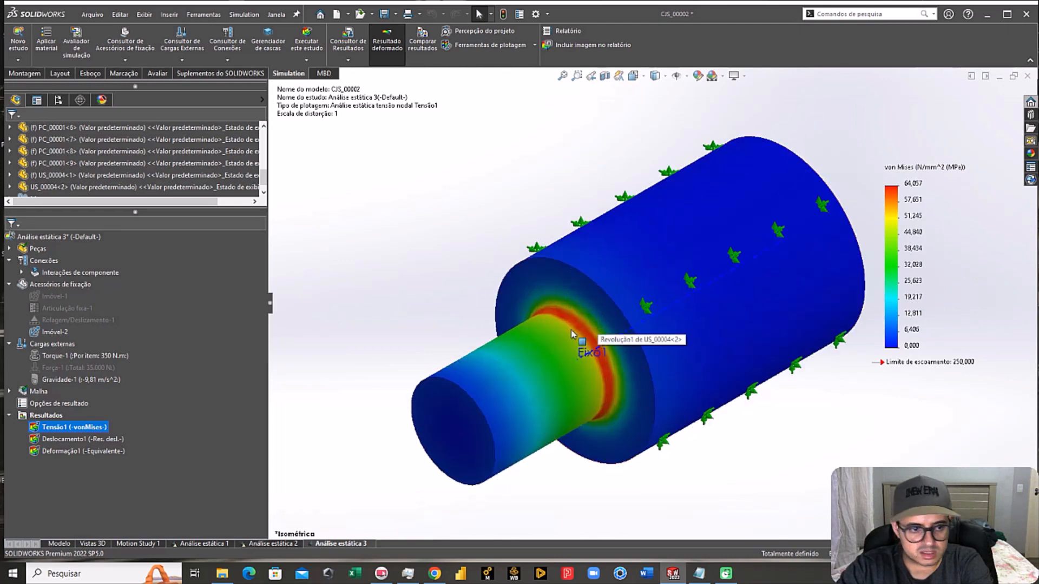
# Step: Create a mesh quality plot of the shaft end that displays the aspect ratio (Proporção)
pyautogui.click(10, 391)
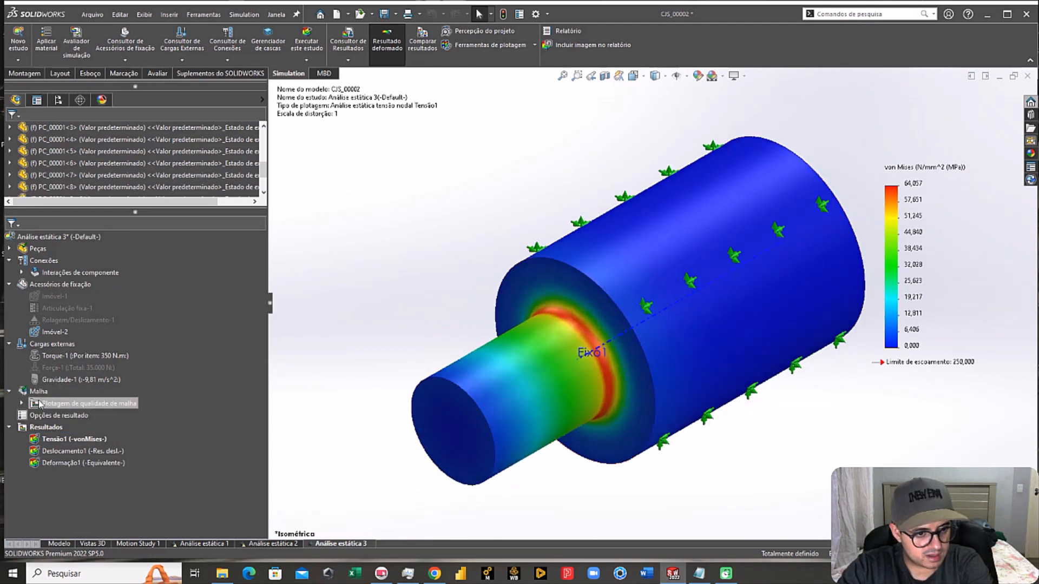
pyautogui.rightClick(40, 403)
pyautogui.rightClick(29, 394)
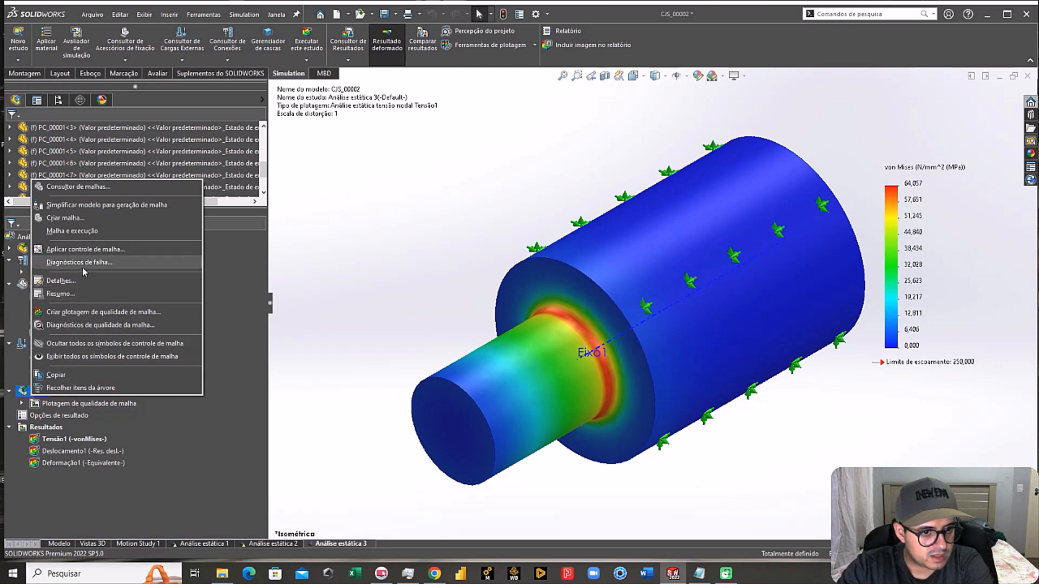
pyautogui.click(85, 312)
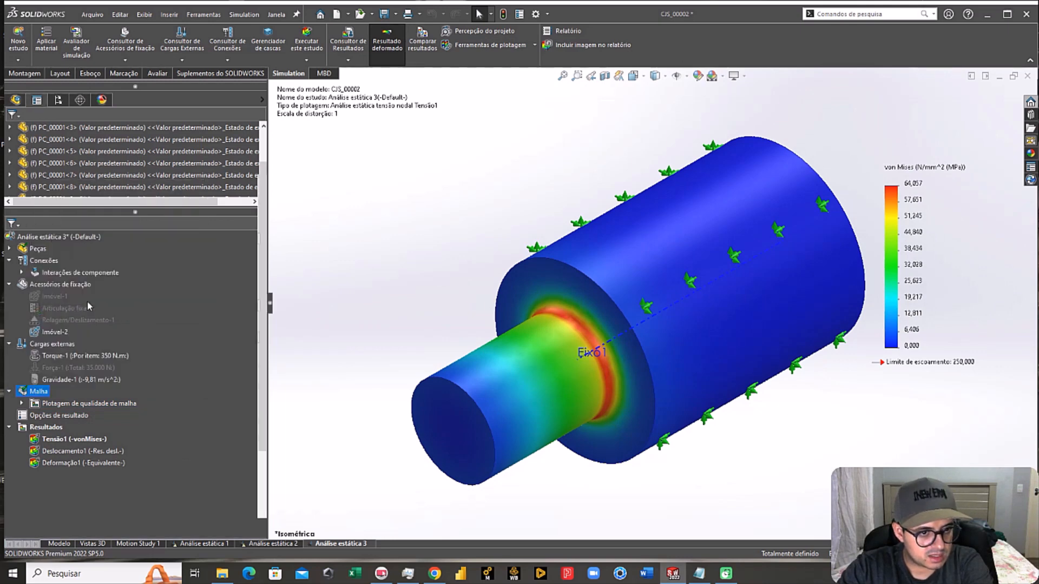
pyautogui.click(30, 198)
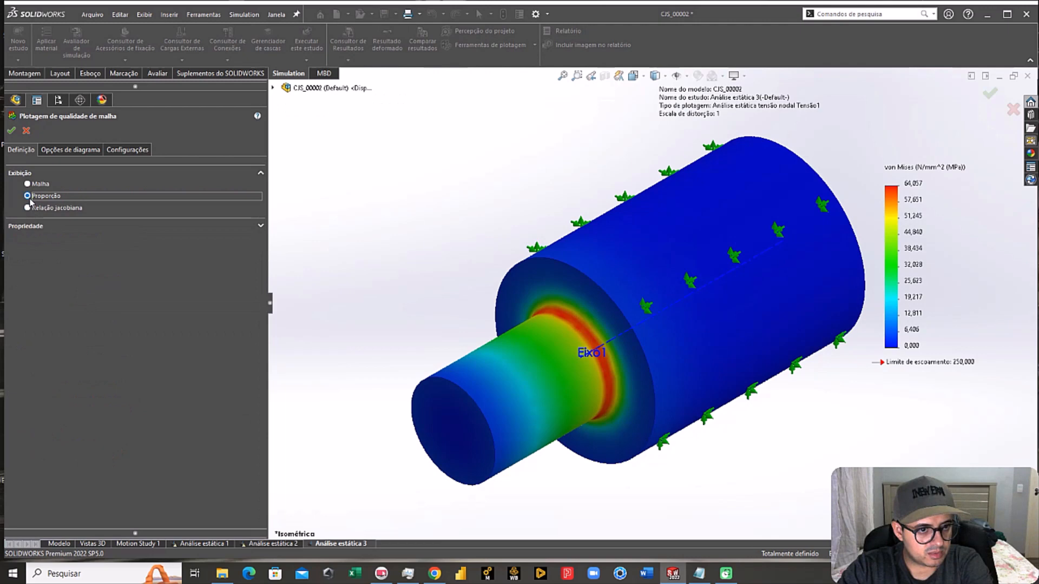
pyautogui.click(11, 131)
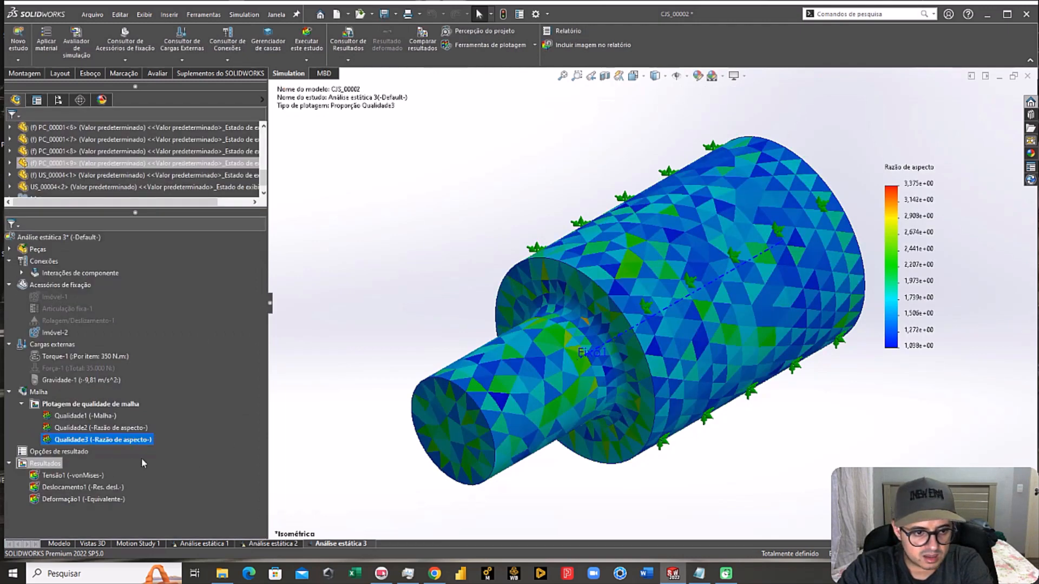
# Step: Compare the aspect ratio plots Qualidade2 and Qualidade3, and set Qualidade3's legend number format to flutuante
pyautogui.doubleClick(81, 430)
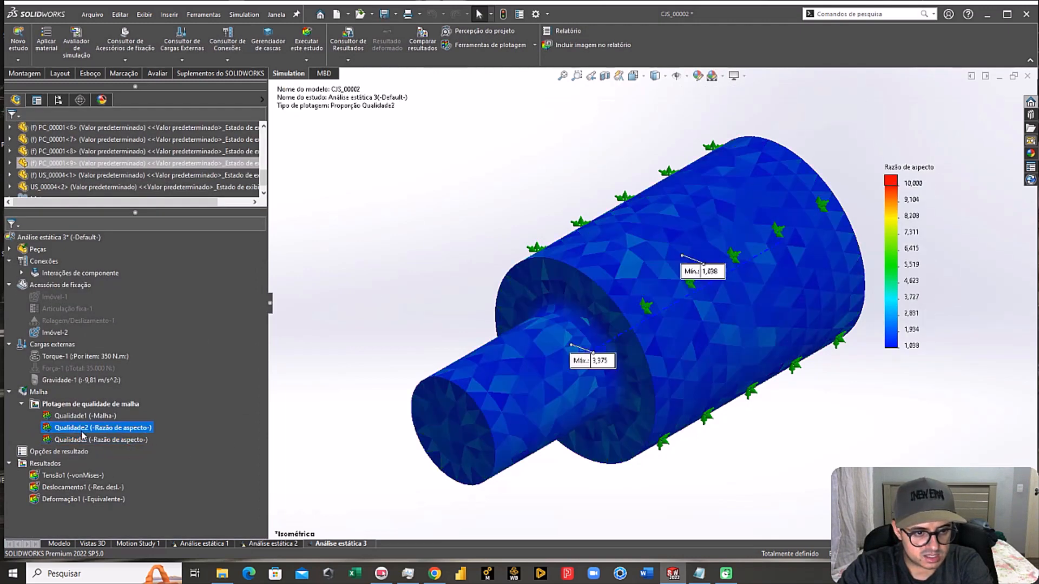
pyautogui.doubleClick(79, 439)
pyautogui.rightClick(79, 440)
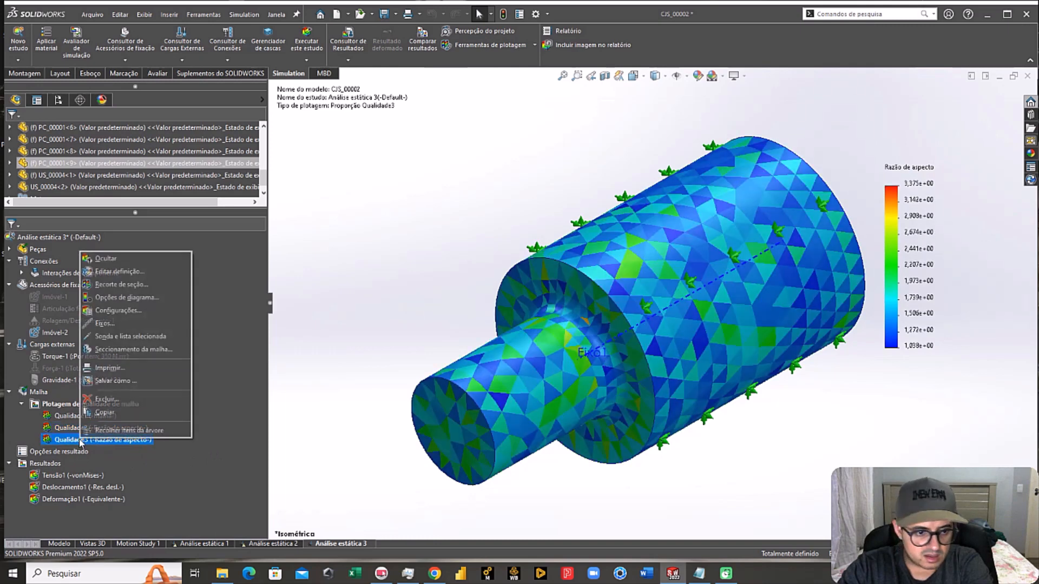
pyautogui.click(107, 275)
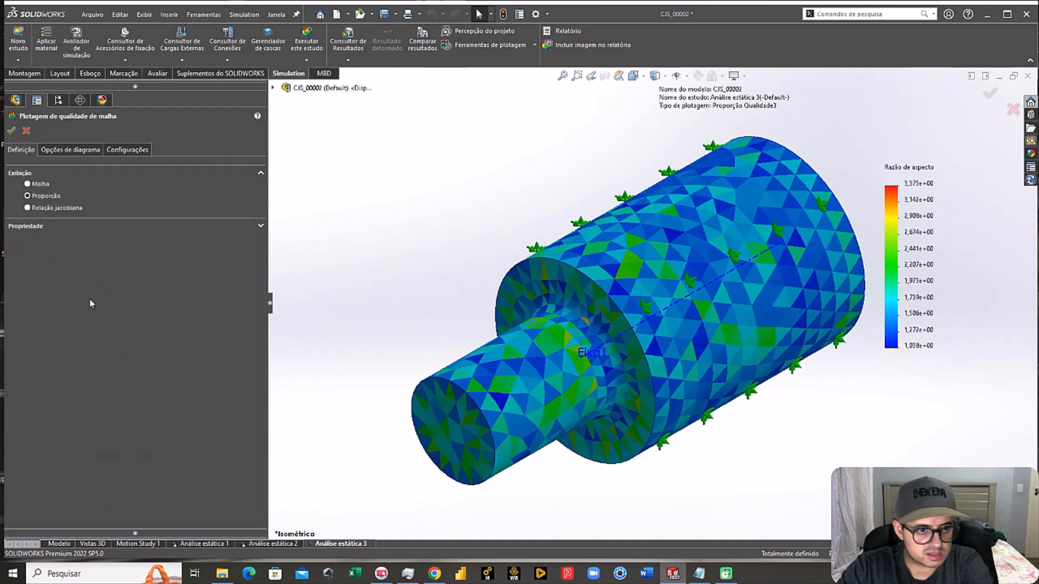
pyautogui.click(70, 149)
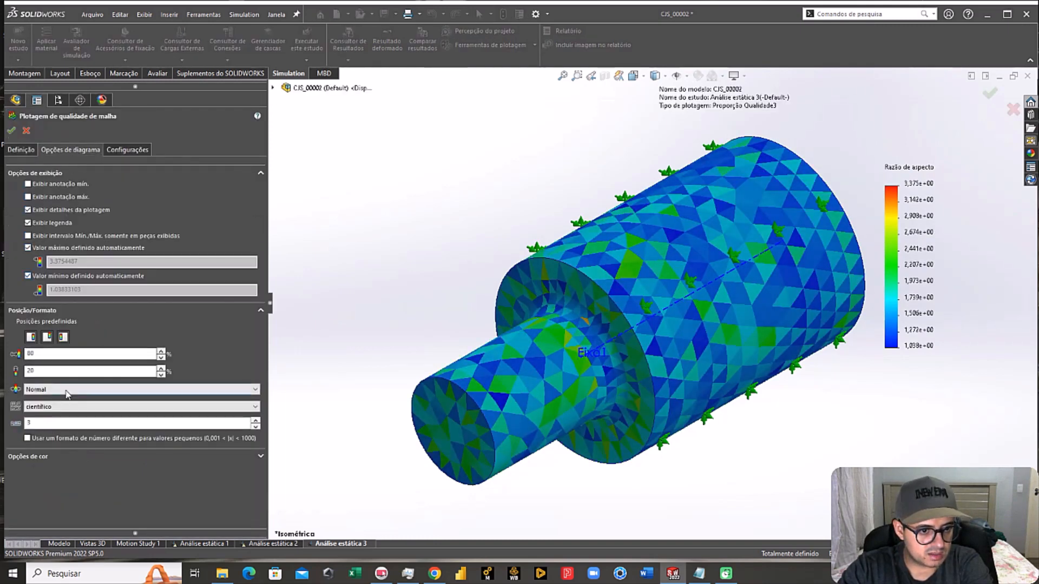
pyautogui.click(54, 406)
pyautogui.click(51, 425)
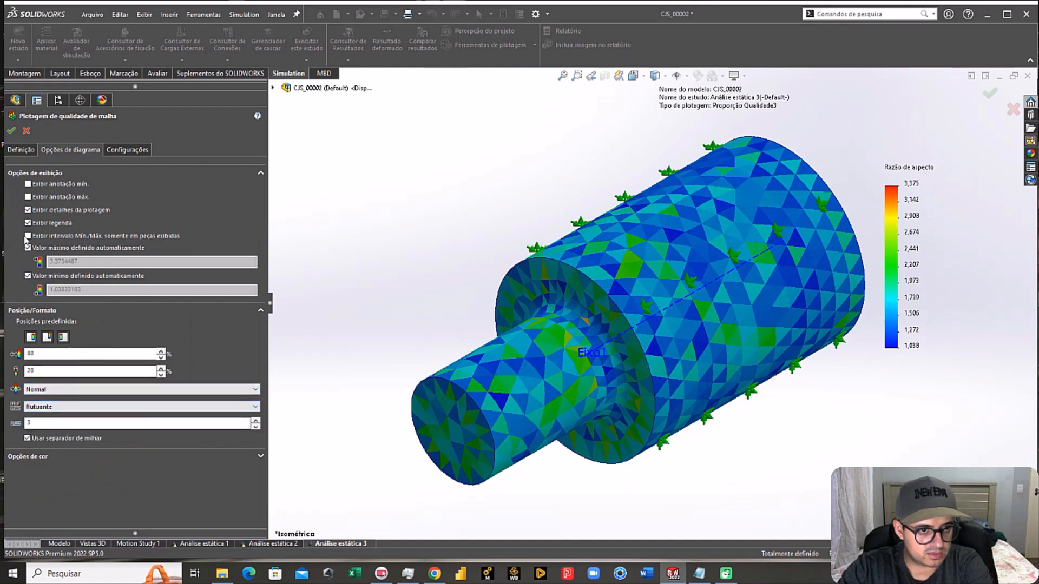
pyautogui.click(11, 130)
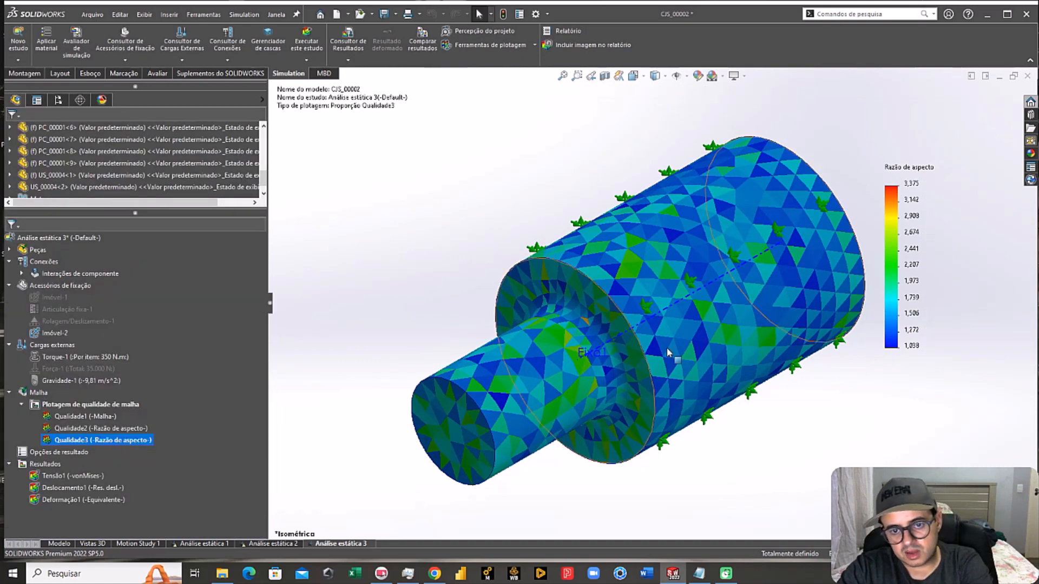
pyautogui.scroll(2, 703, 319)
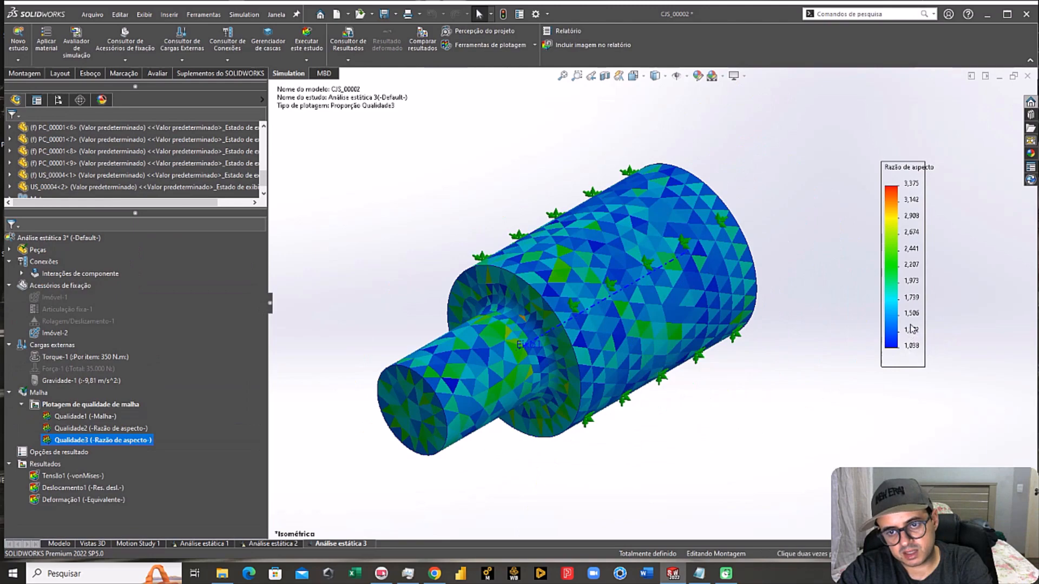
pyautogui.moveTo(913, 329); pyautogui.dragTo(659, 275, button='middle')
pyautogui.hotkey('ctrl', '7')
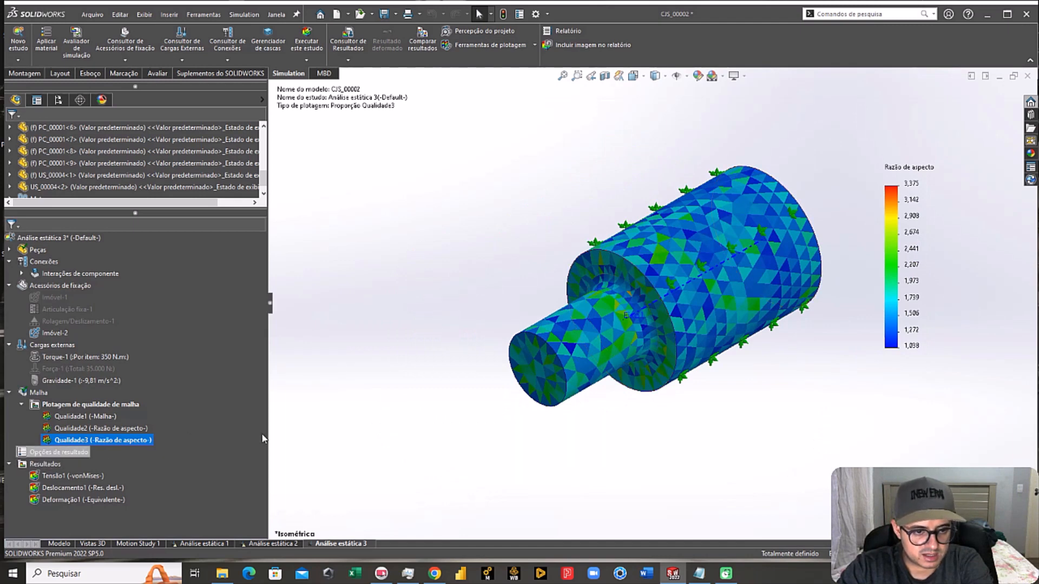
pyautogui.scroll(-2, 750, 293)
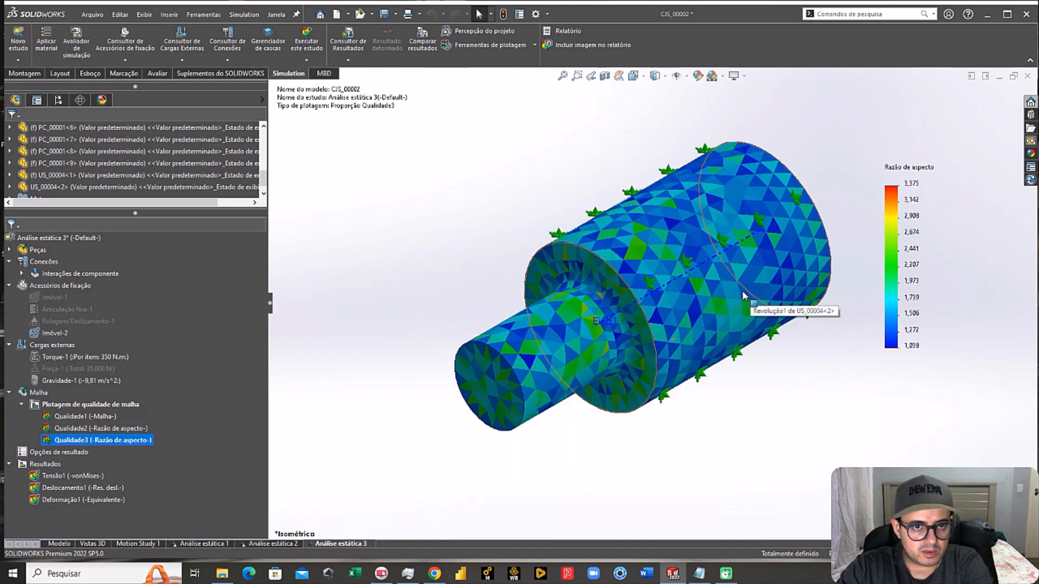
pyautogui.click(349, 59)
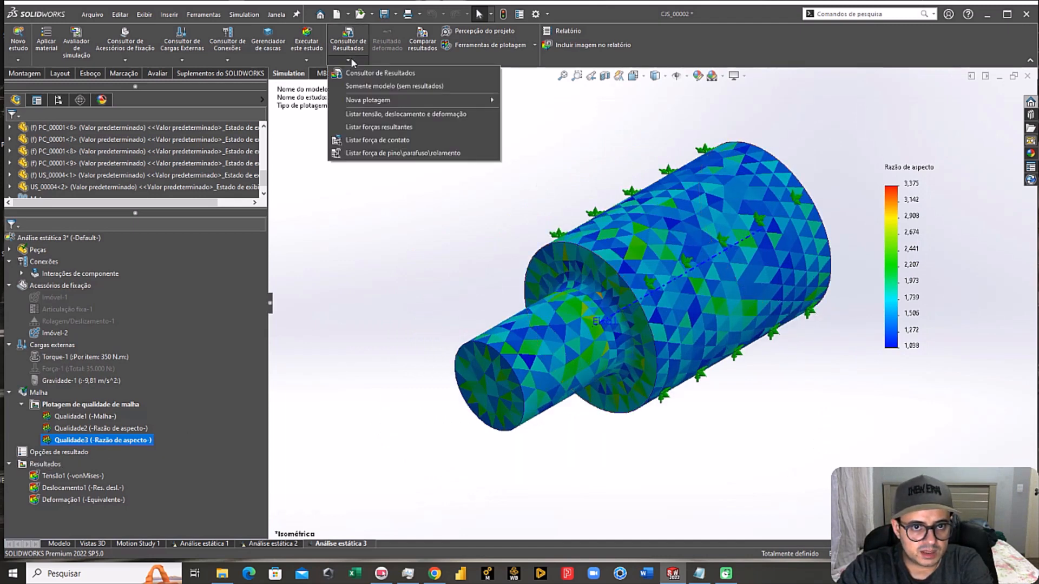
pyautogui.click(350, 59)
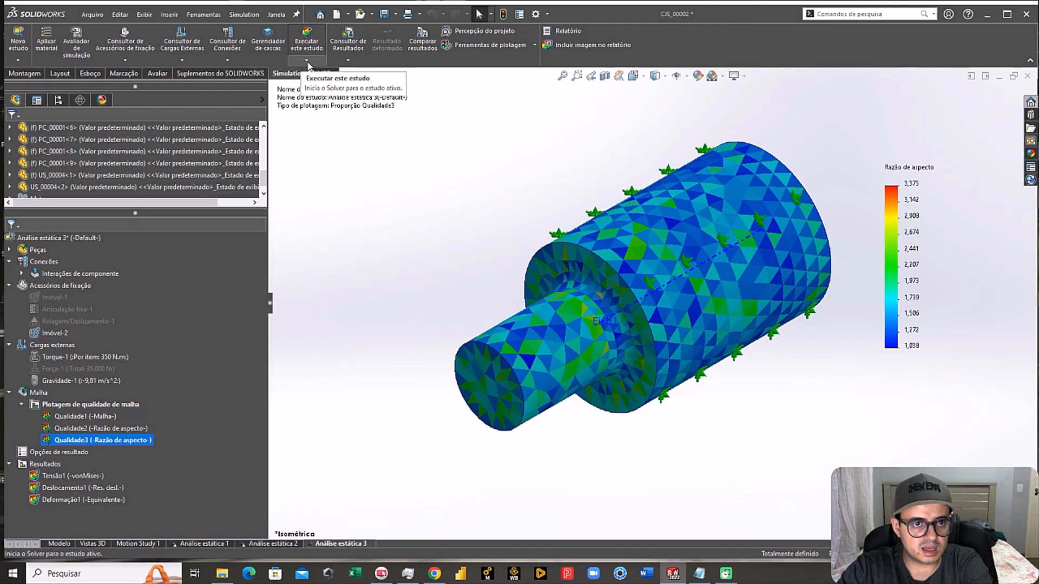
pyautogui.rightClick(37, 465)
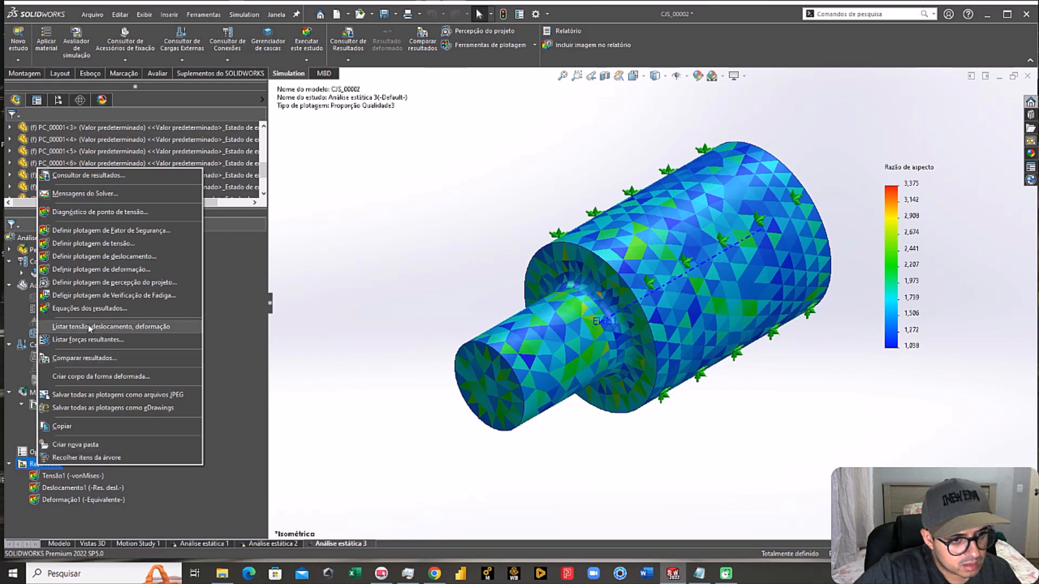
pyautogui.click(124, 287)
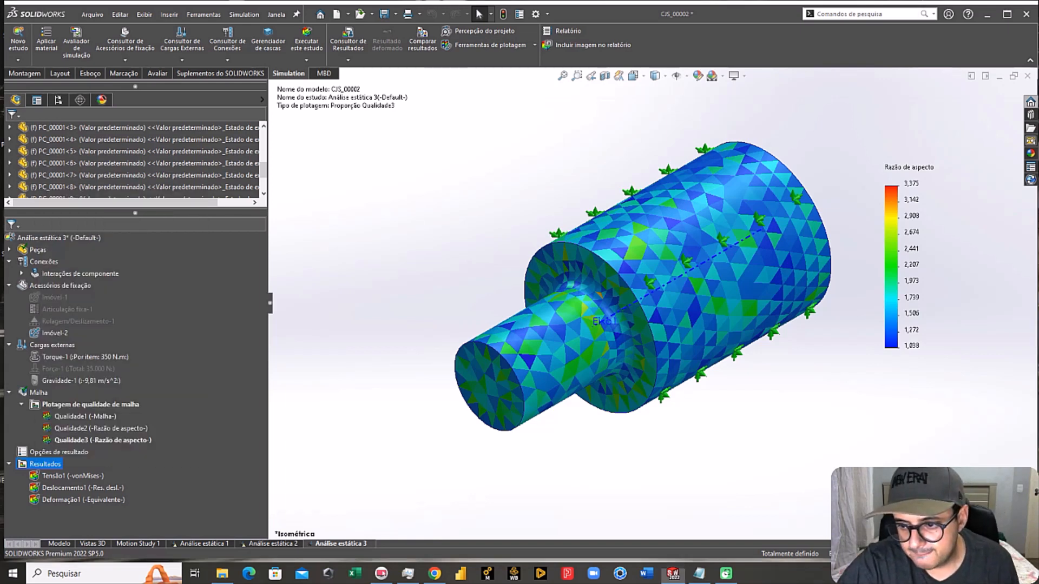
# Step: Add a trend tracker (Rastreador de tendências) to Análise estática 3 and expand its contents
pyautogui.rightClick(40, 238)
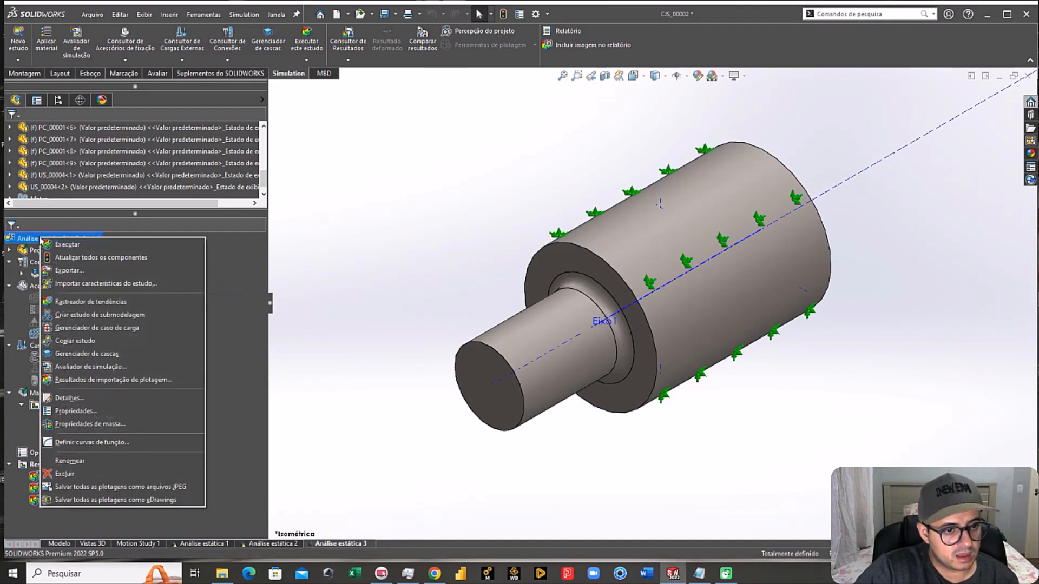
pyautogui.click(72, 303)
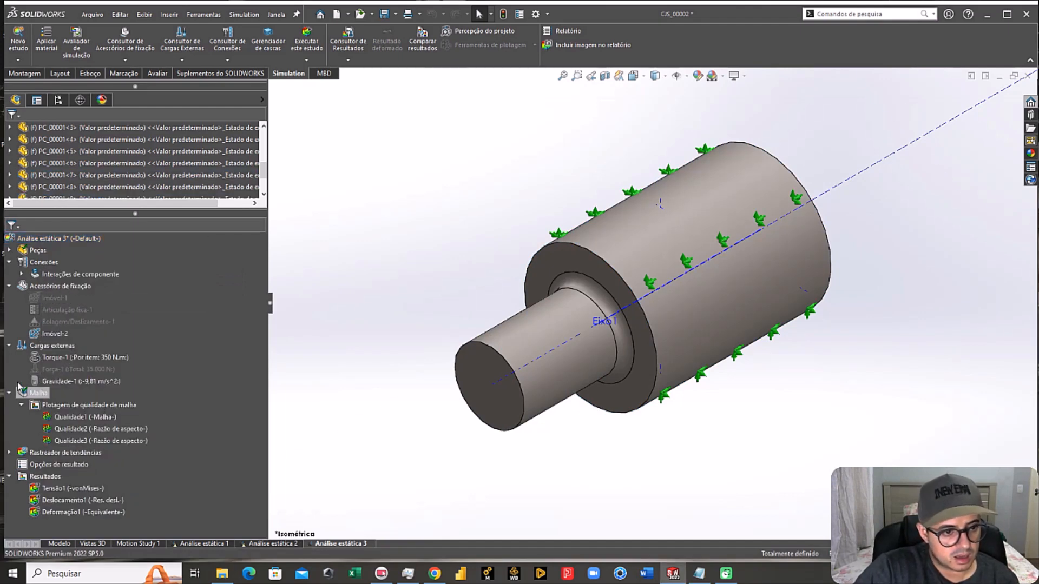
pyautogui.click(35, 382)
pyautogui.click(65, 489)
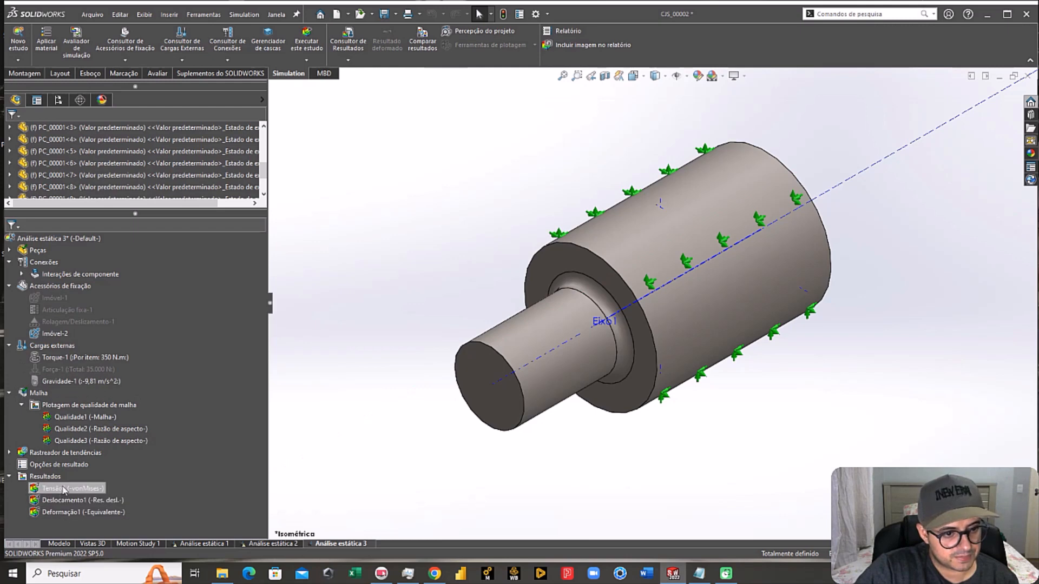
pyautogui.click(22, 452)
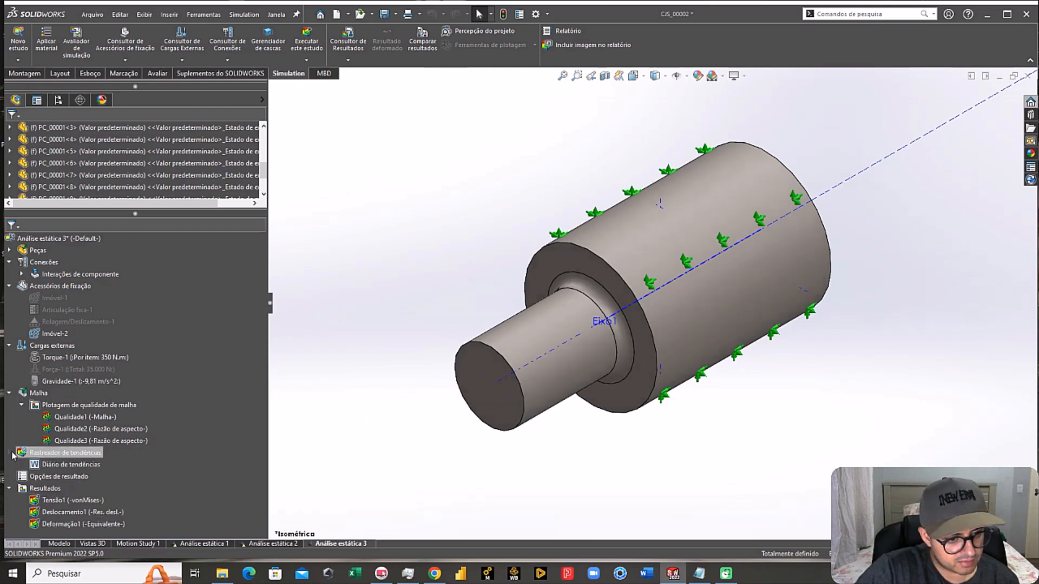
pyautogui.click(11, 454)
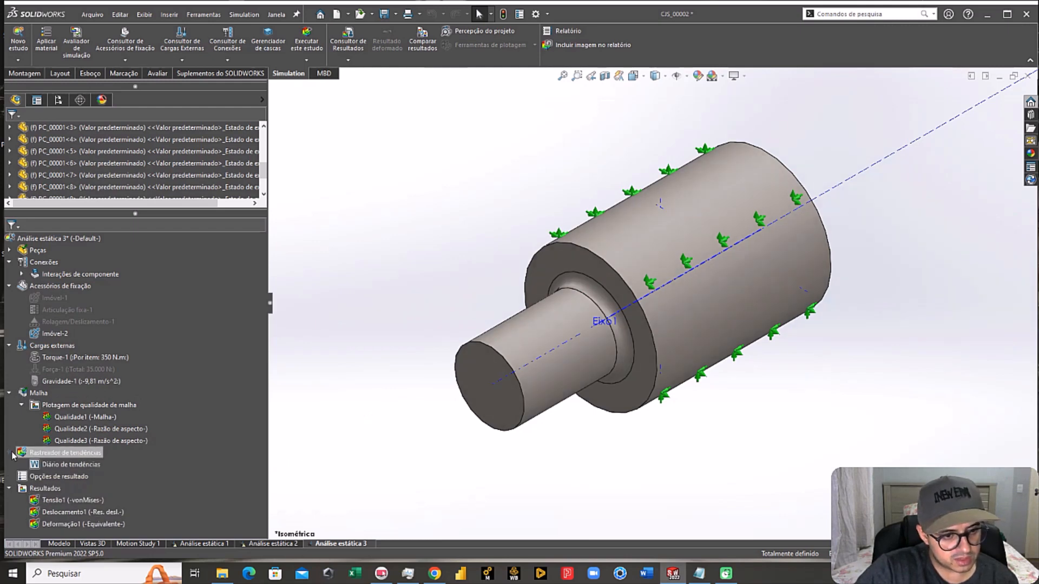
# Step: Delete the duplicate aspect ratio plot Qualidade2 and collapse the mesh quality plots
pyautogui.click(81, 439)
pyautogui.rightClick(74, 442)
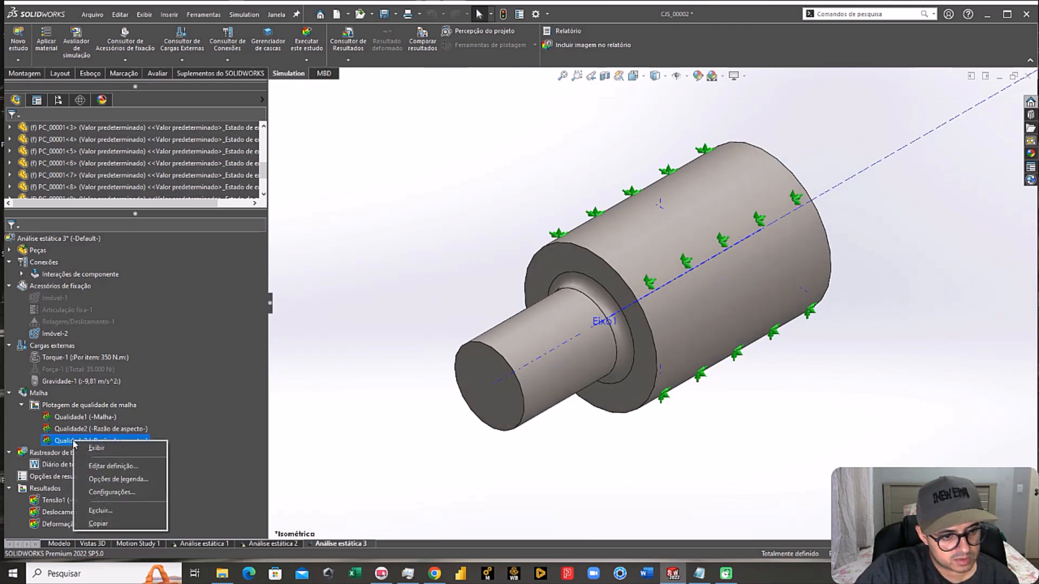
pyautogui.click(68, 429)
pyautogui.rightClick(68, 430)
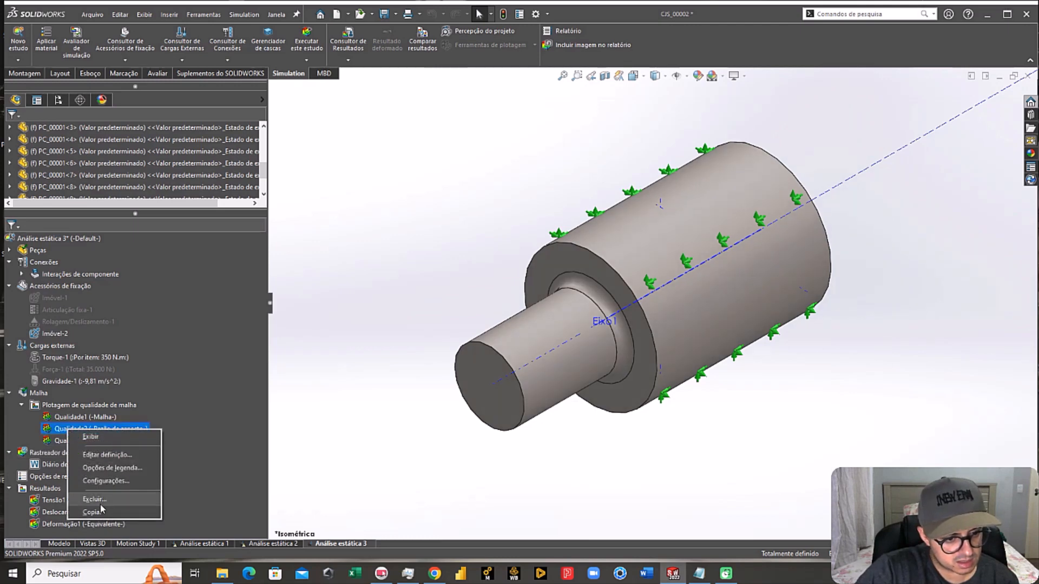
pyautogui.click(94, 499)
pyautogui.click(721, 276)
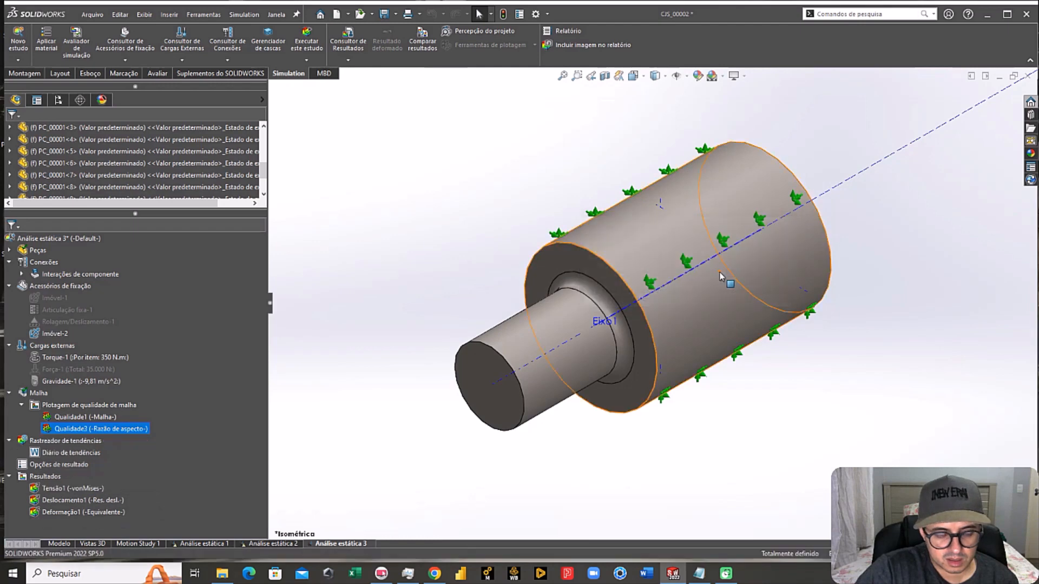
pyautogui.click(22, 405)
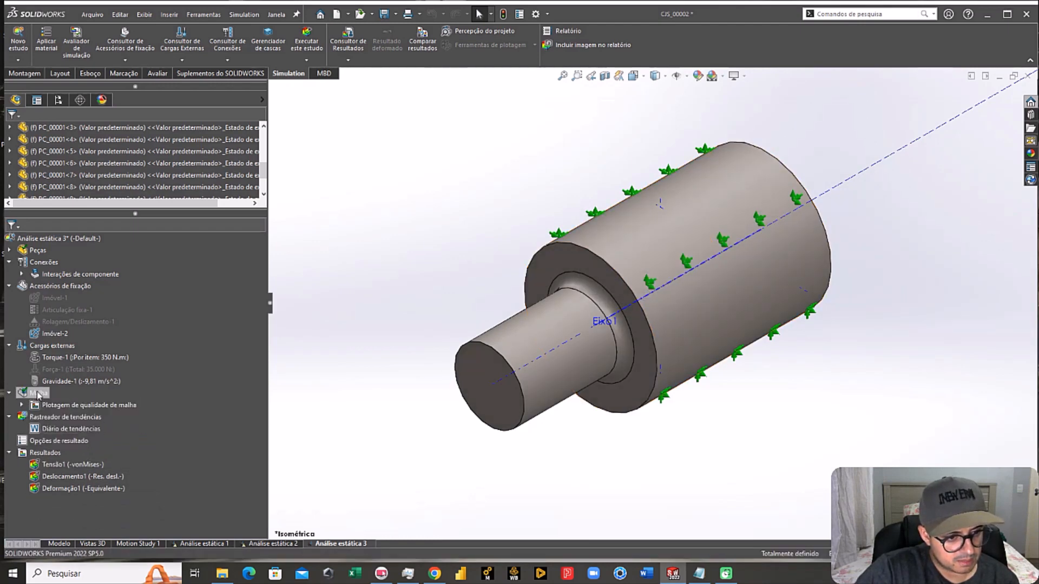
# Step: Remesh the shaft end at the finest mesh density (Fina), accepting the loss of the existing results
pyautogui.rightClick(38, 395)
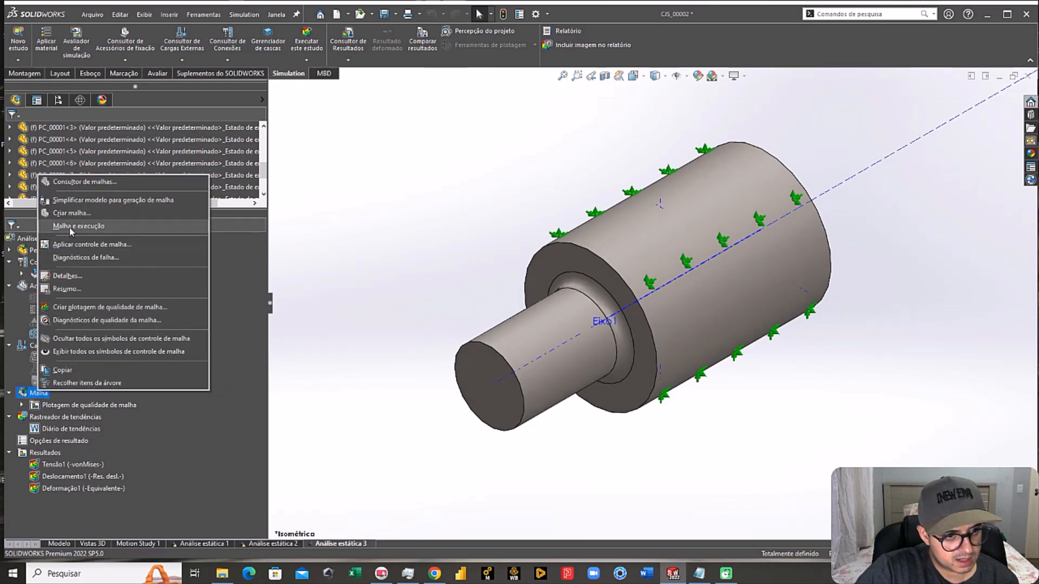
pyautogui.click(65, 213)
pyautogui.click(724, 274)
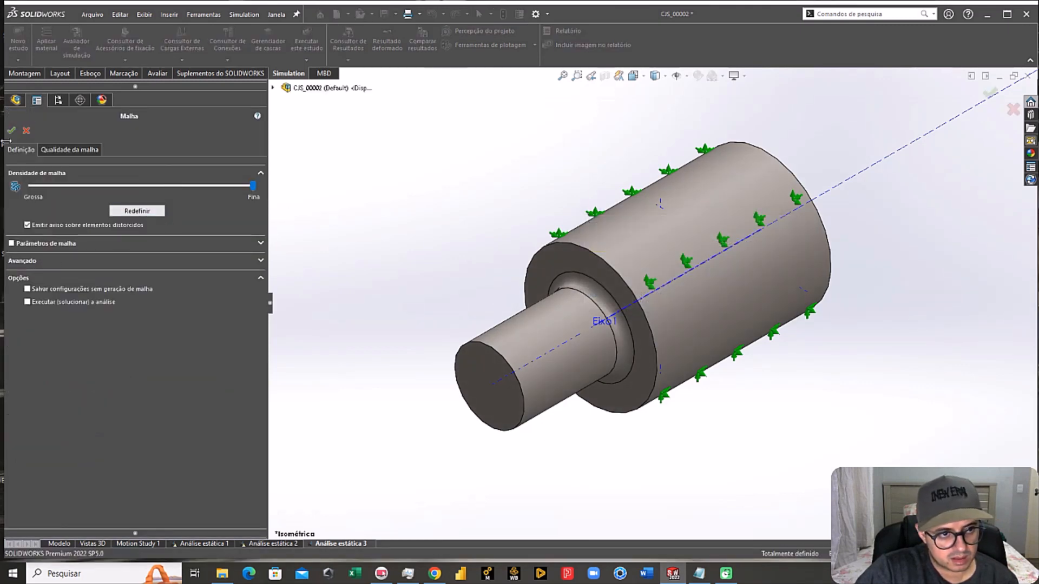
pyautogui.click(11, 132)
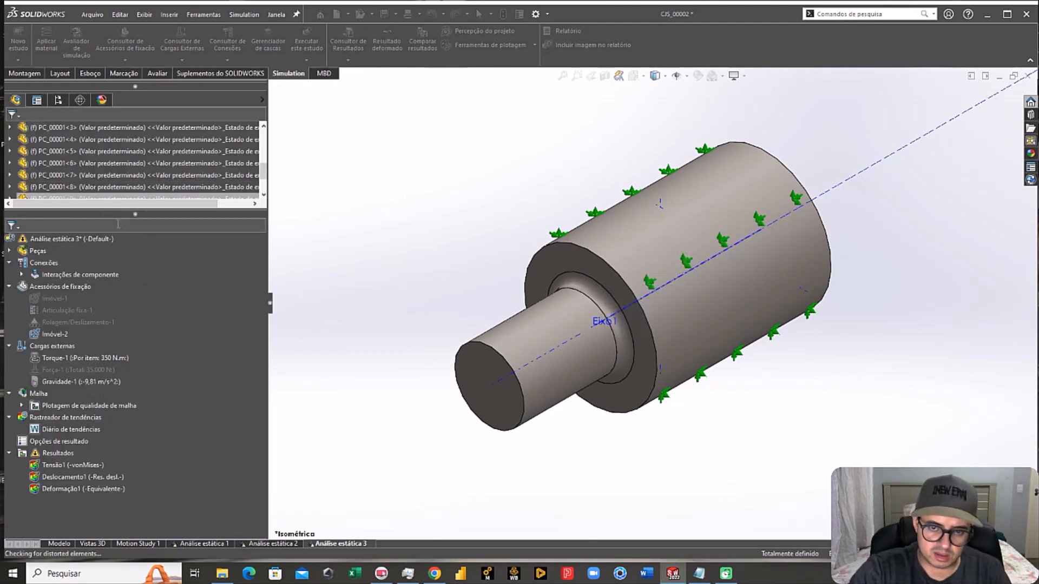
# Step: Run Análise estática 3 as the trend tracker's baseline and view the Tensão1 trend graph
pyautogui.rightClick(57, 243)
pyautogui.click(82, 265)
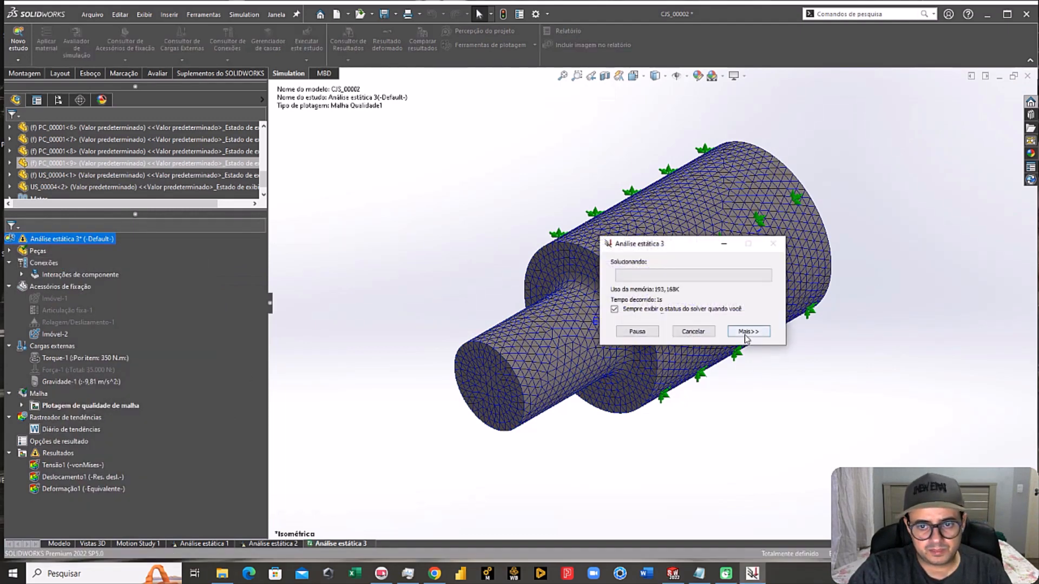
pyautogui.click(748, 331)
pyautogui.moveTo(649, 244); pyautogui.dragTo(54, 9)
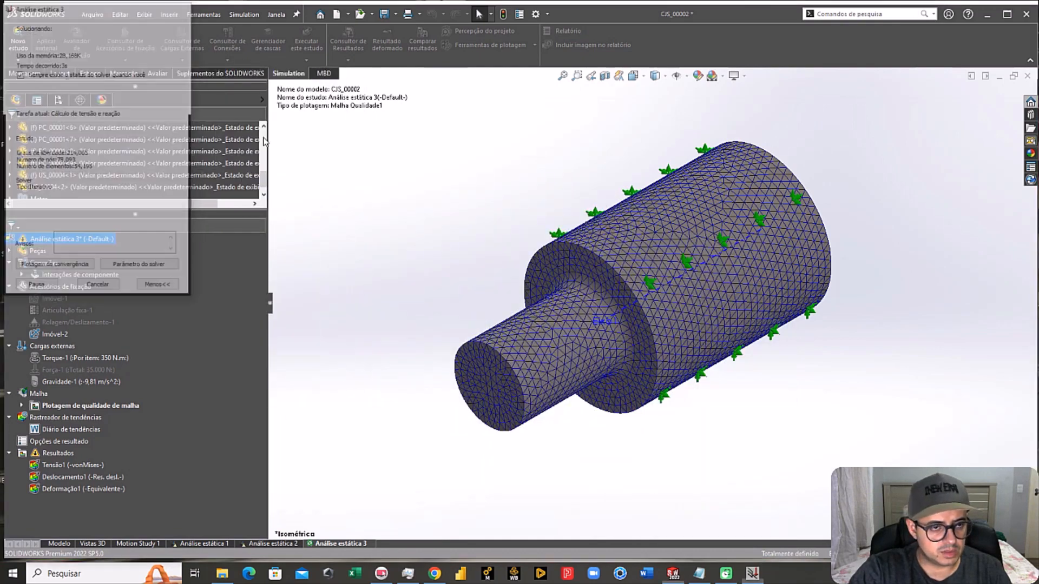
pyautogui.click(719, 287)
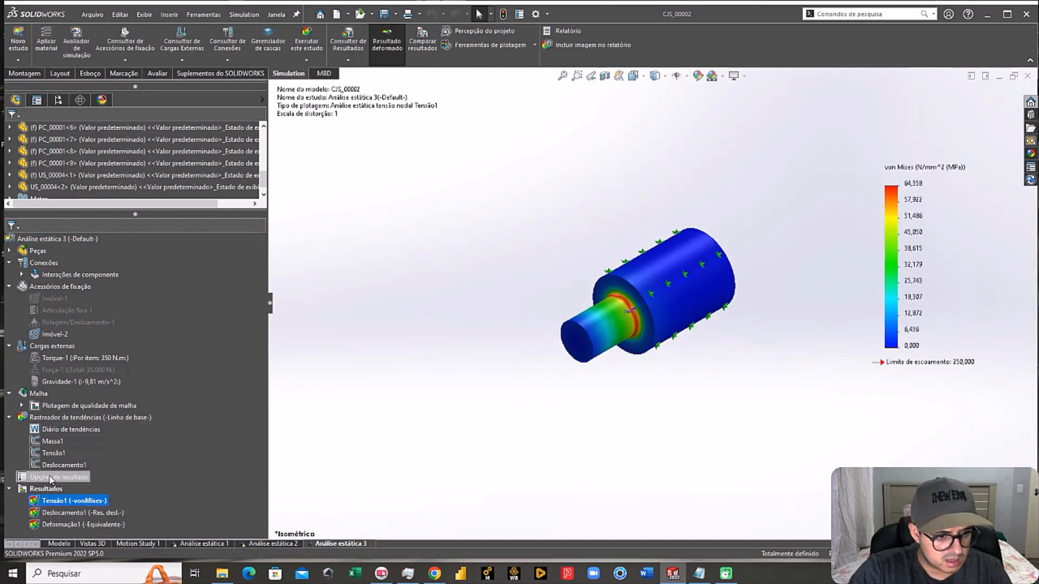
pyautogui.doubleClick(50, 455)
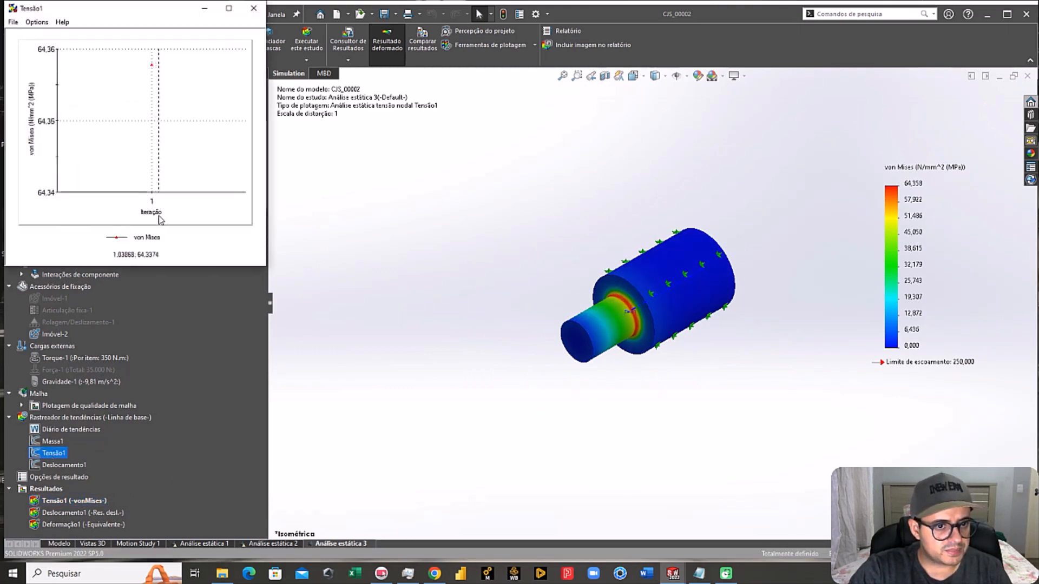
pyautogui.click(253, 9)
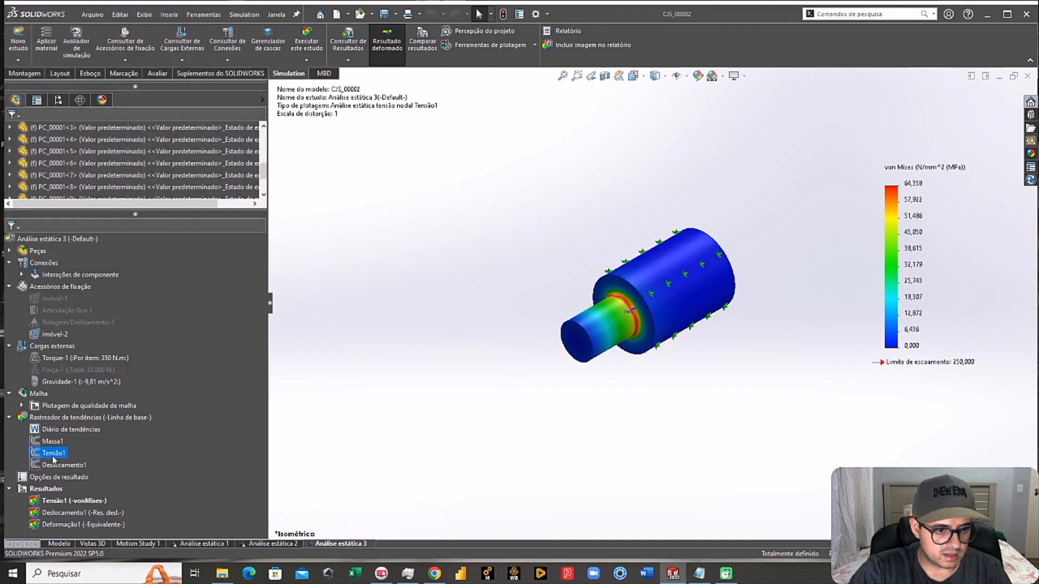
# Step: Remesh Análise estática 3 with a blended curvature-based mesh, 3 mm maximum and 0.99999 mm minimum element size, and solve the study with it
pyautogui.rightClick(38, 392)
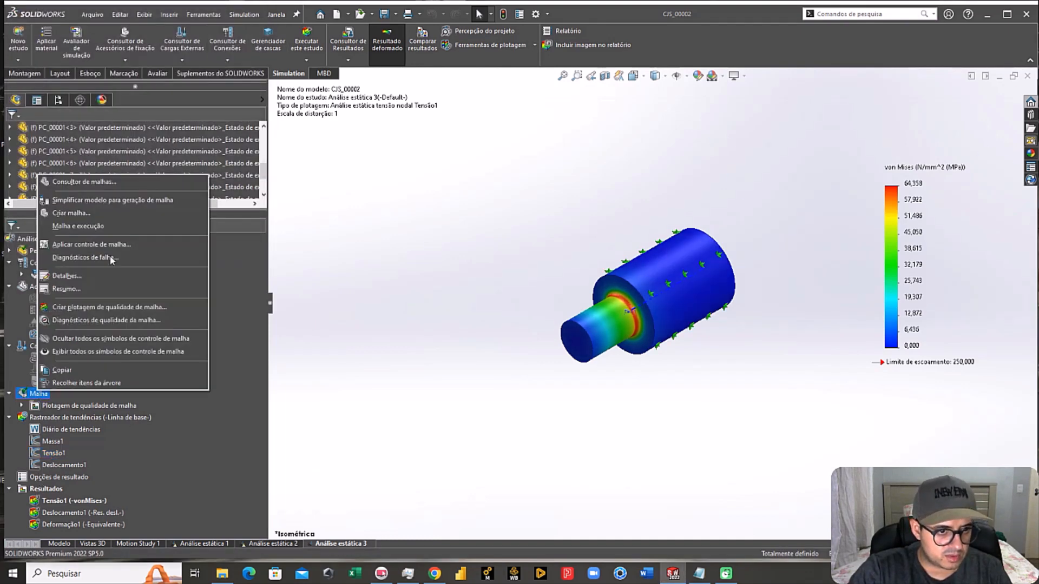
pyautogui.click(80, 210)
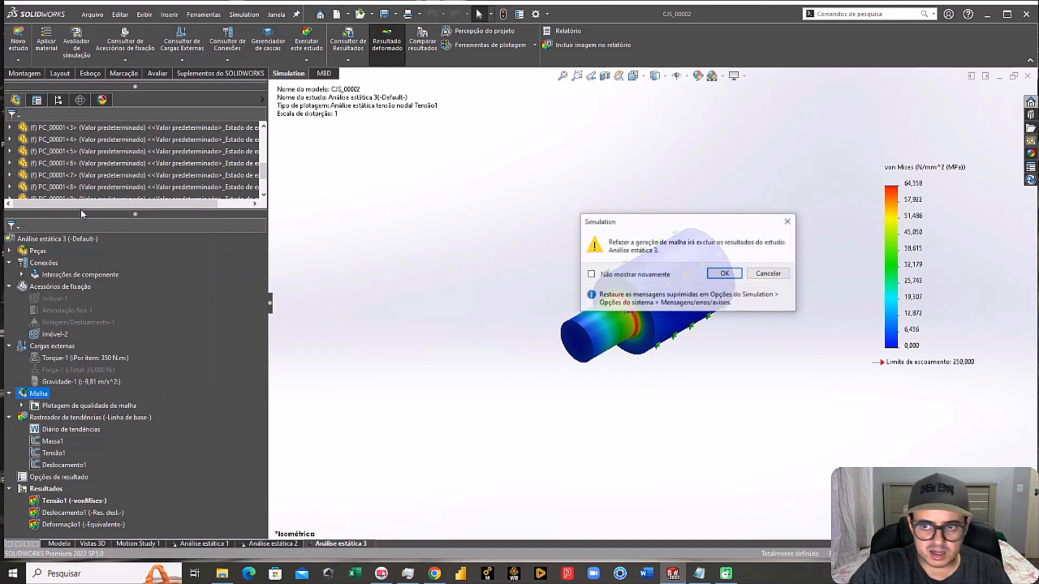
pyautogui.click(734, 275)
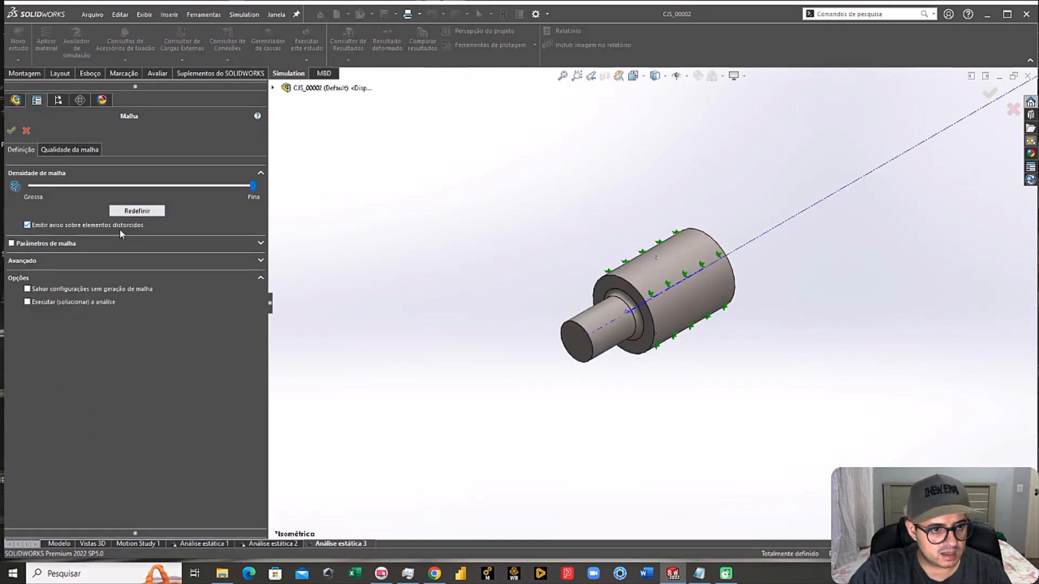
pyautogui.click(63, 243)
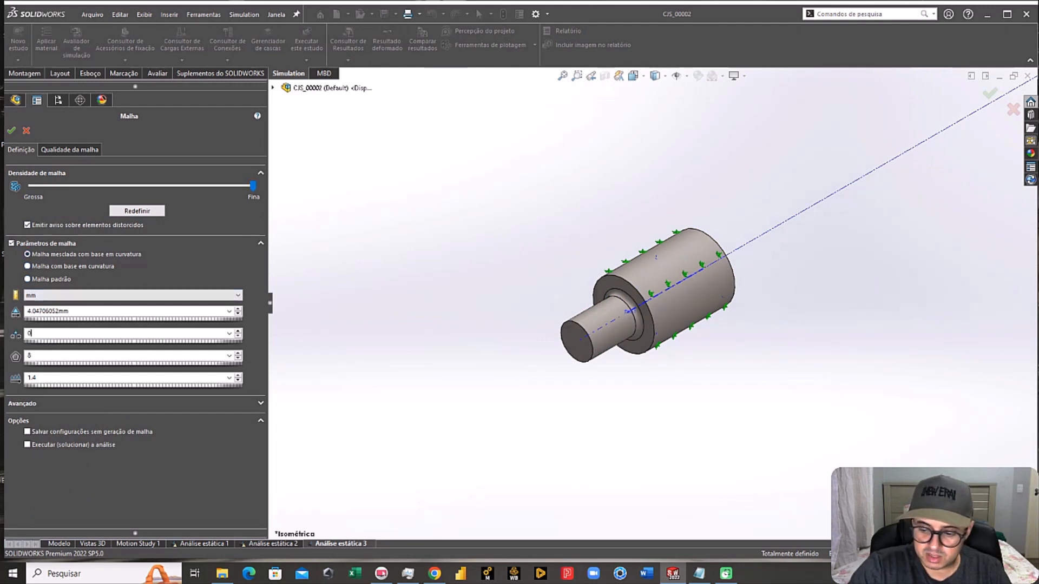
pyautogui.write('0,5')
pyautogui.click(367, 349)
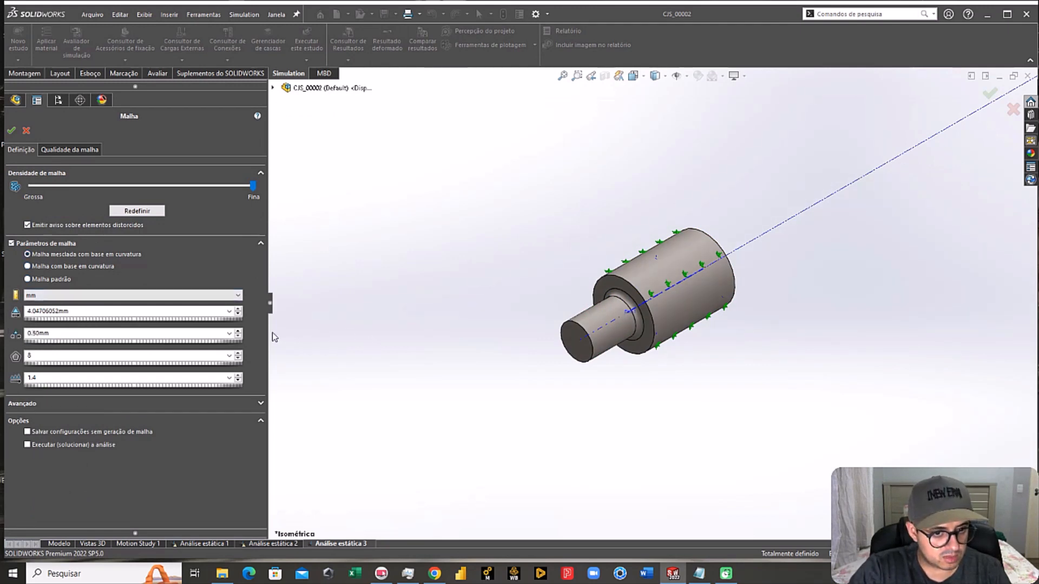
pyautogui.moveTo(109, 312); pyautogui.dragTo(5, 312)
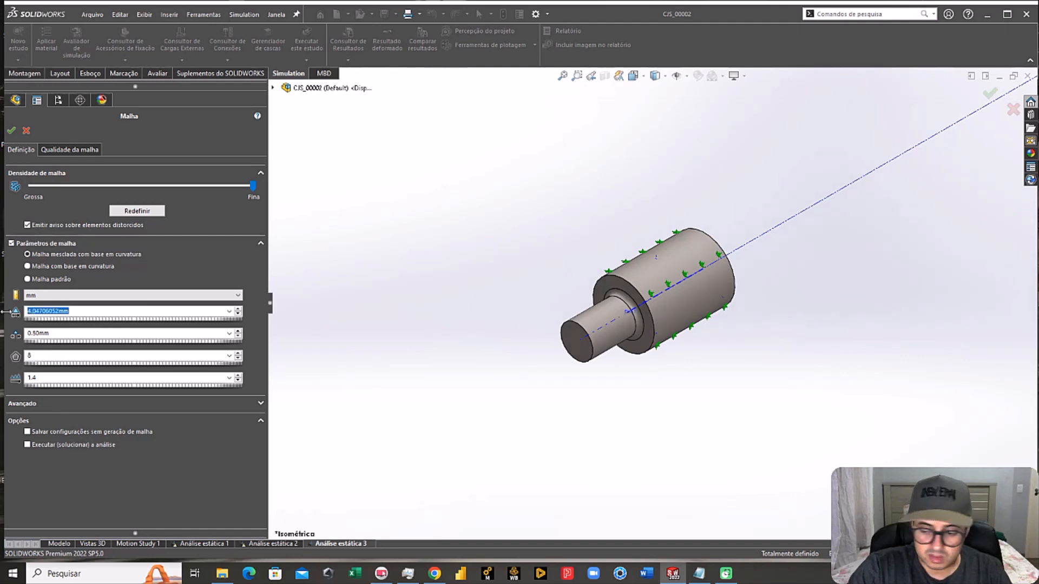
pyautogui.click(224, 505)
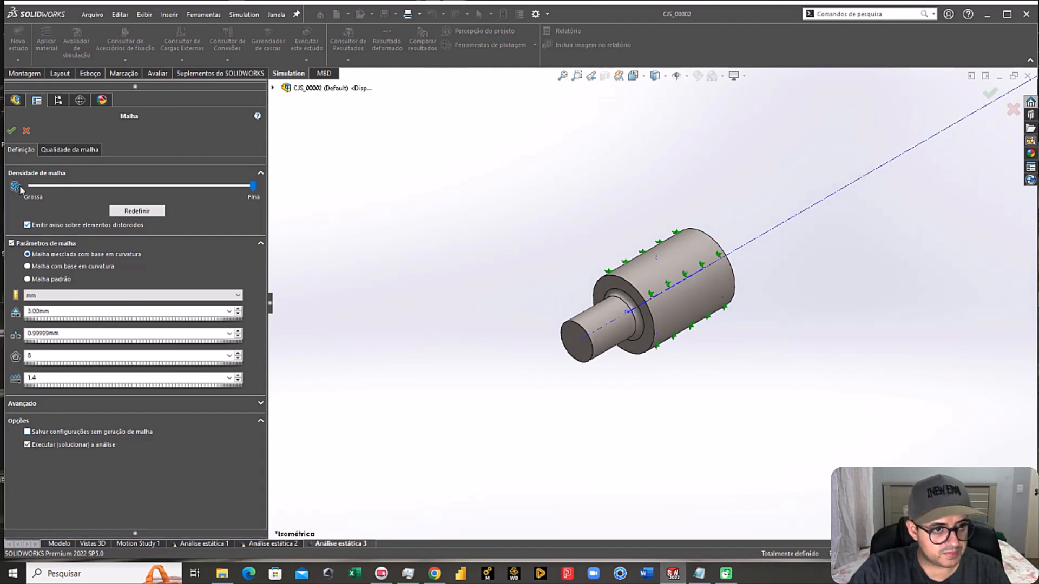
pyautogui.click(12, 131)
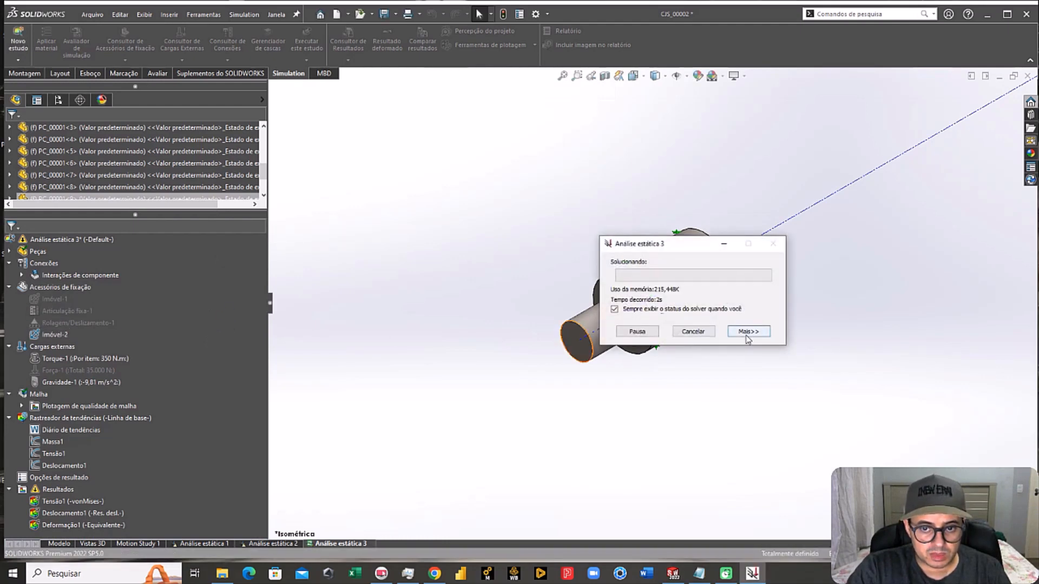
# Step: Accept saving the model for the new trend tracker iteration and check the Tensão1 trend graph
pyautogui.click(748, 332)
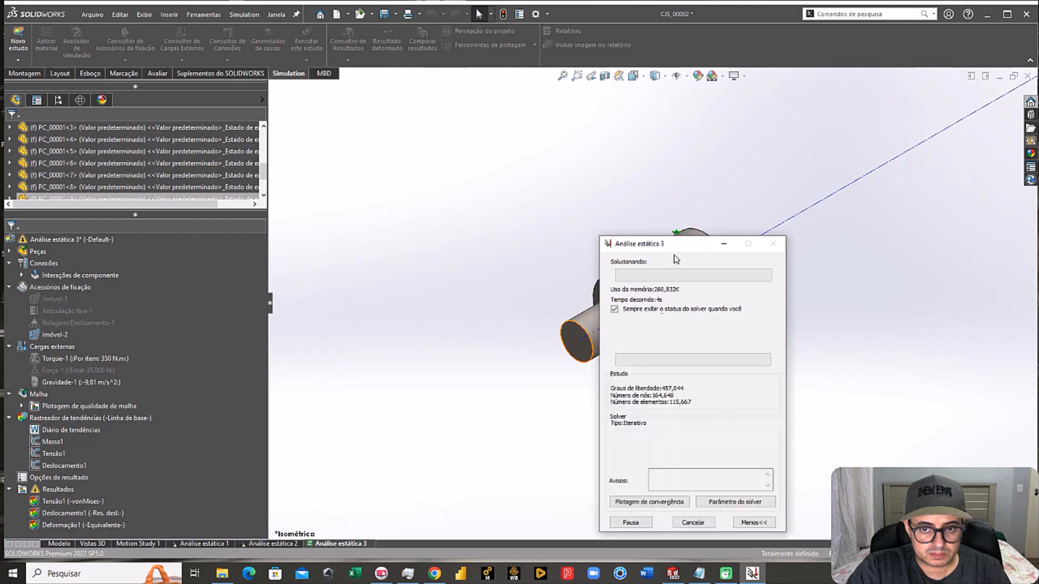
pyautogui.moveTo(675, 244); pyautogui.dragTo(80, 8)
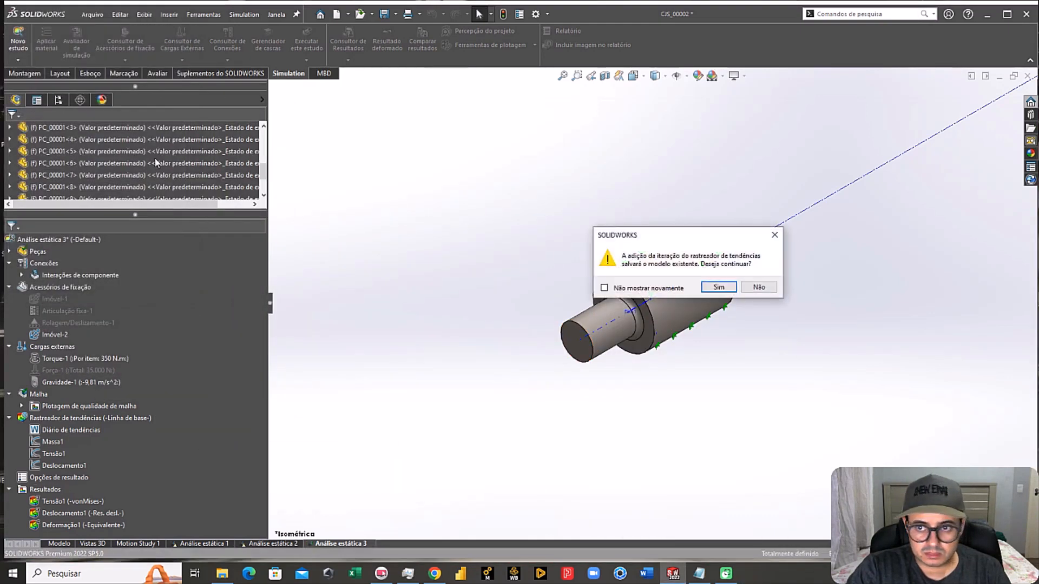
pyautogui.click(717, 287)
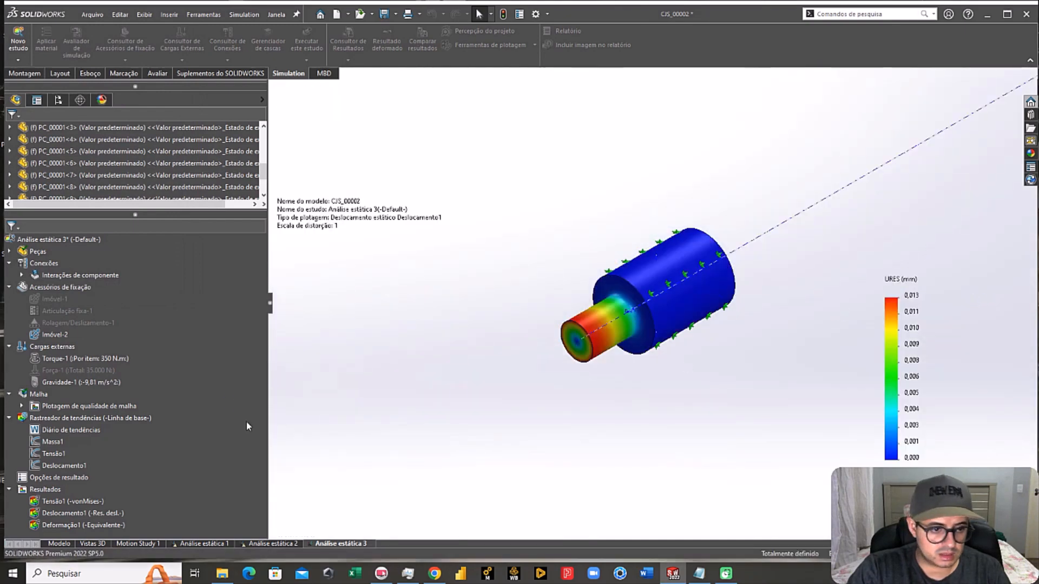
pyautogui.doubleClick(54, 453)
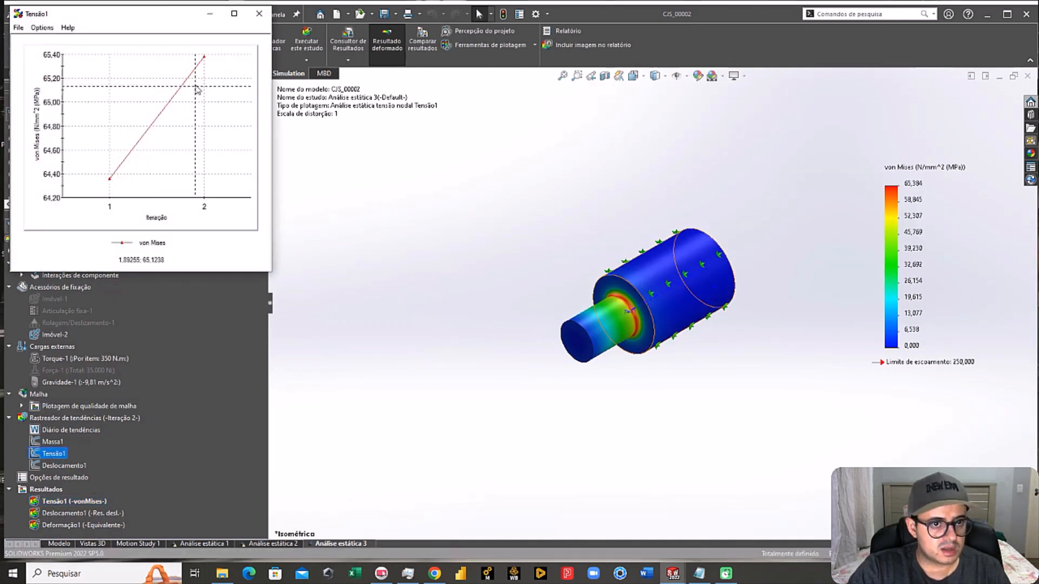
pyautogui.click(259, 14)
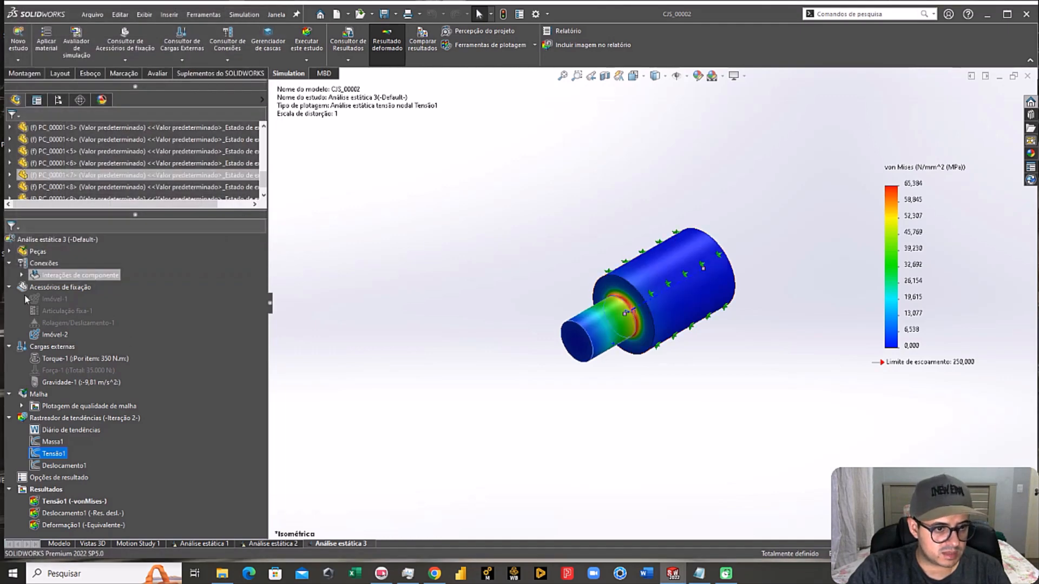
# Step: Remesh and solve the study with 1 mm maximum and 0.33333 mm minimum element size, saving another trend tracker iteration
pyautogui.rightClick(38, 400)
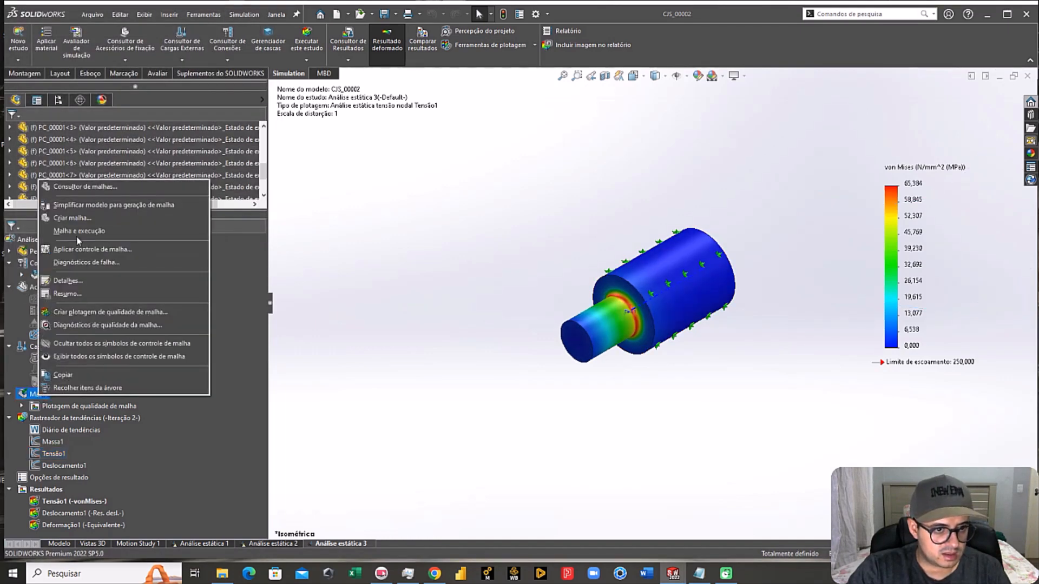
pyautogui.click(108, 219)
pyautogui.click(736, 275)
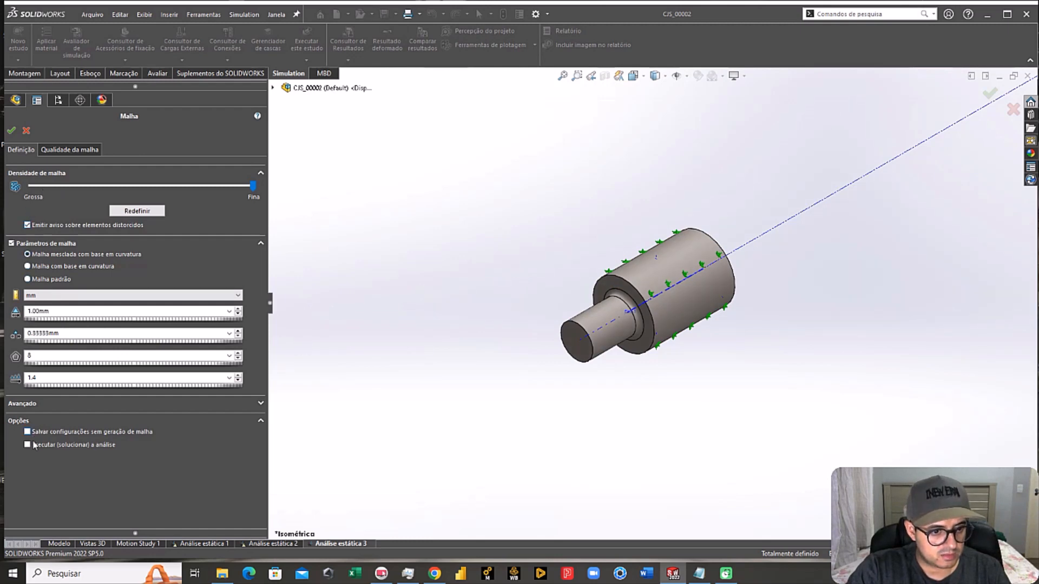
pyautogui.click(12, 132)
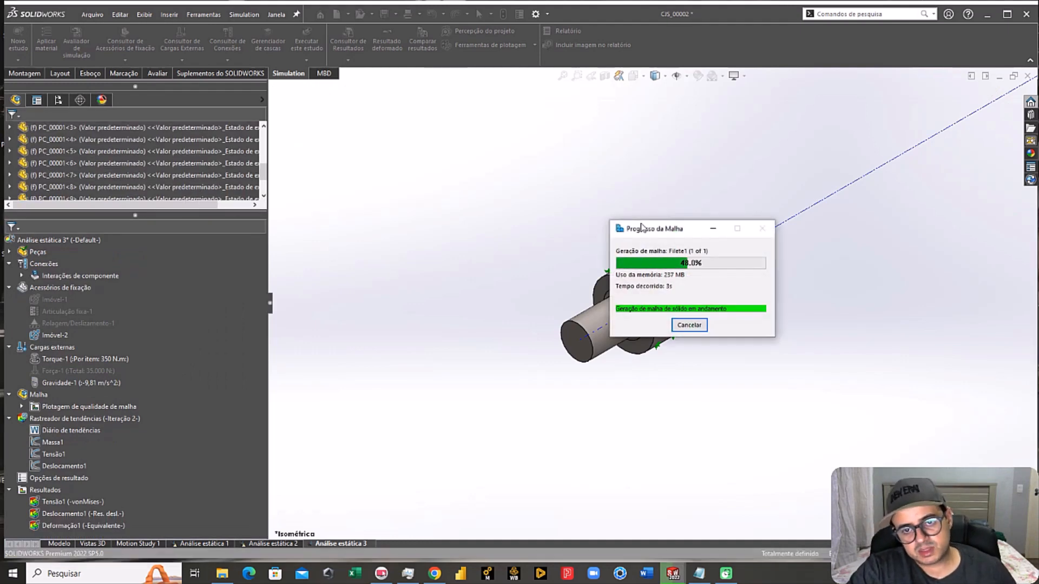
pyautogui.moveTo(642, 239); pyautogui.dragTo(35, 19)
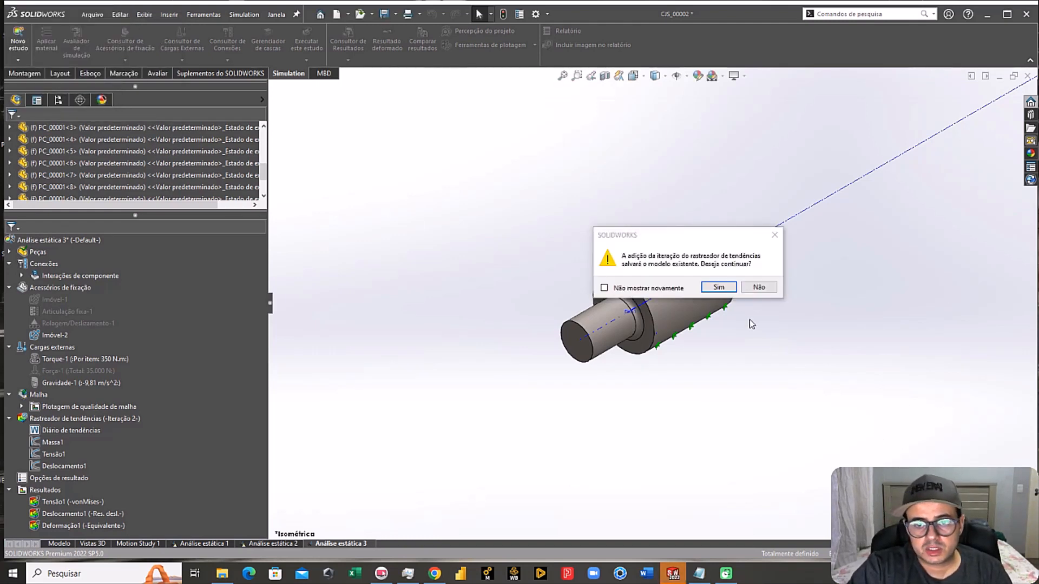
pyautogui.click(718, 288)
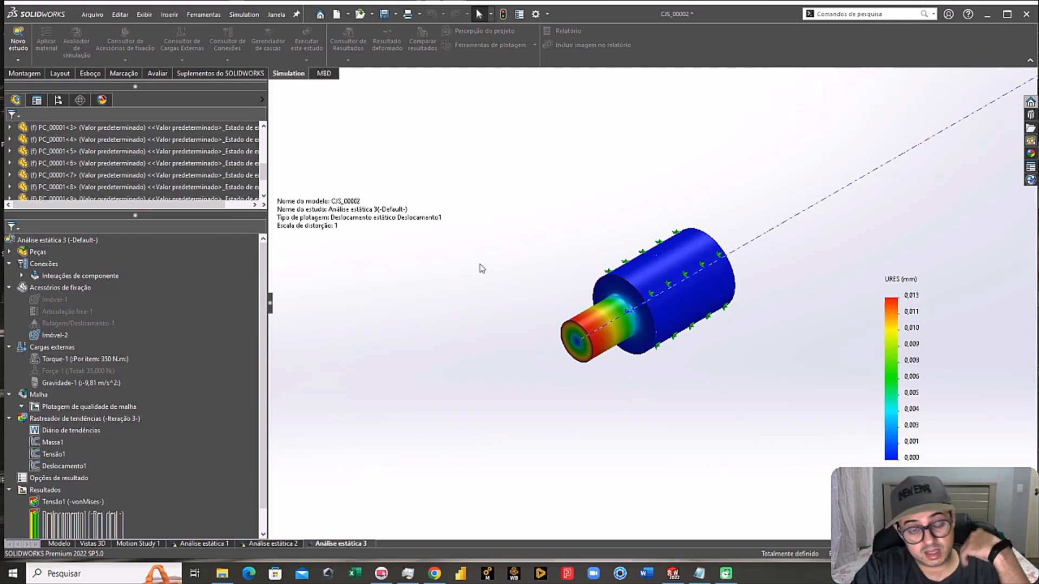
# Step: Display the von Mises stress plot on the shaft end and view the Tensão1 trend graph across the iterations
pyautogui.doubleClick(73, 501)
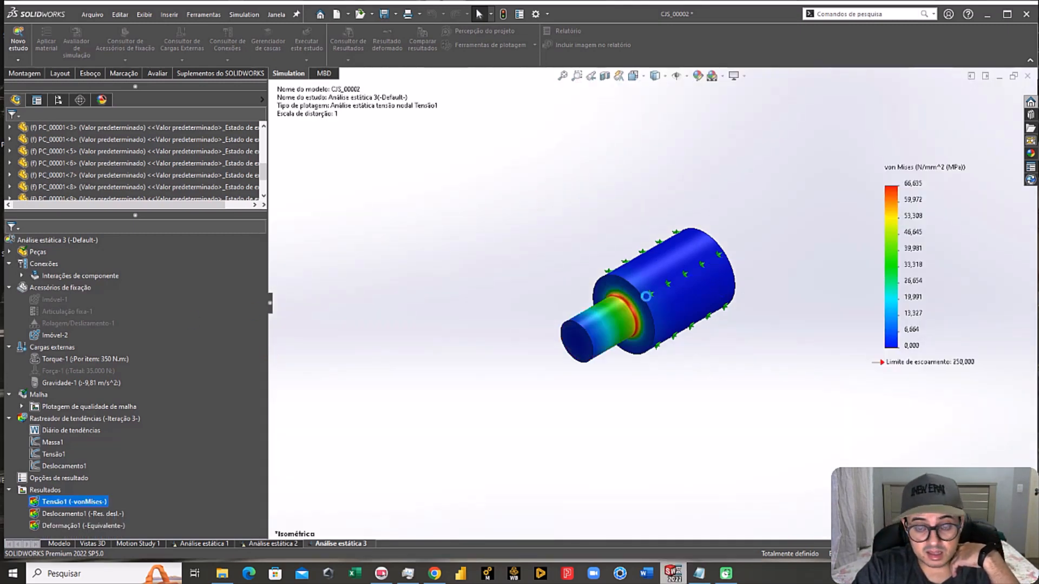
pyautogui.scroll(5, 645, 295)
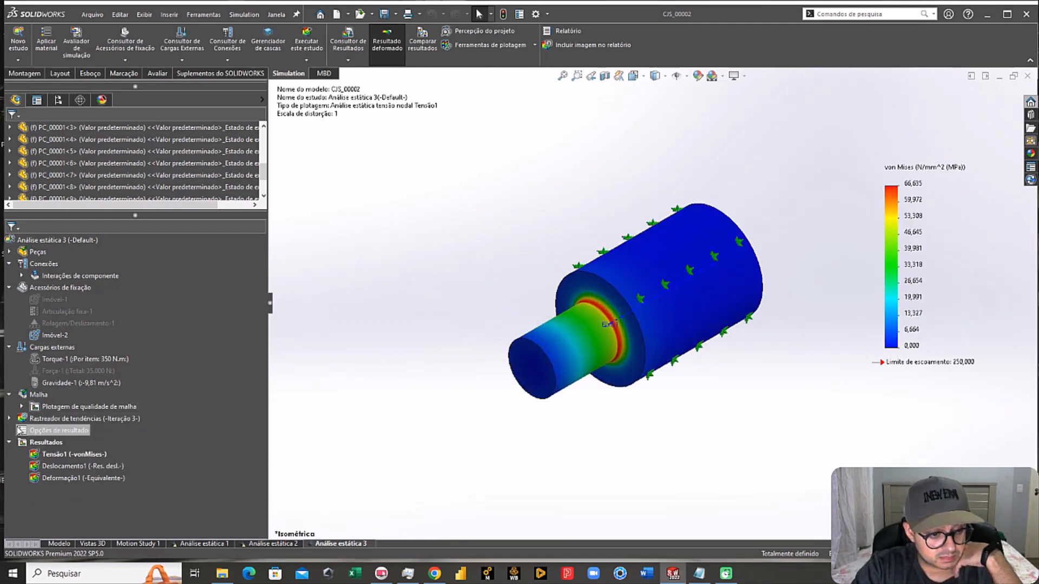
pyautogui.click(10, 418)
pyautogui.doubleClick(54, 455)
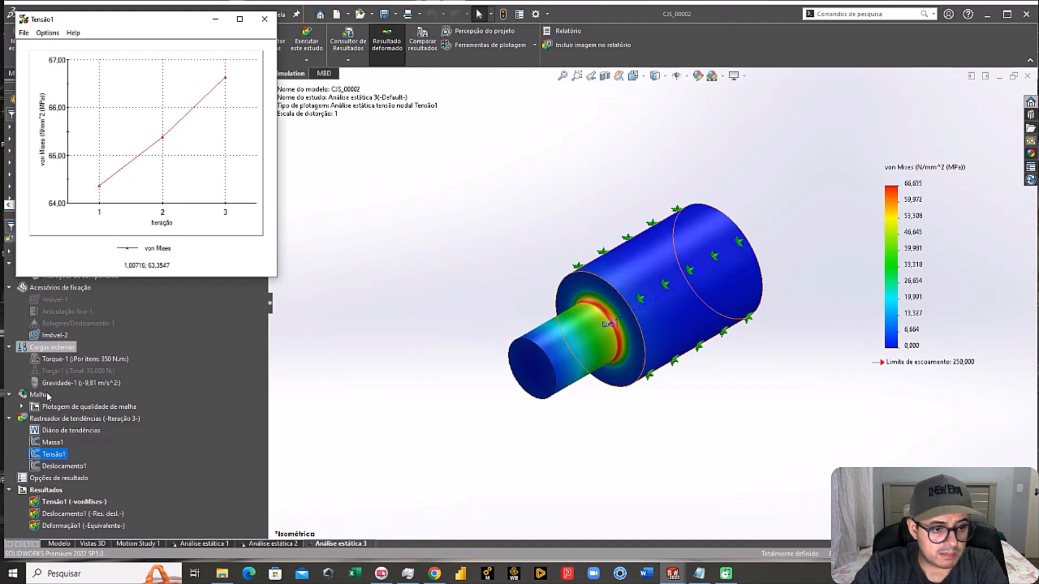
# Step: Display the Qualidade1 mesh plot and examine the refined elements around the shaft end's fillet
pyautogui.click(22, 406)
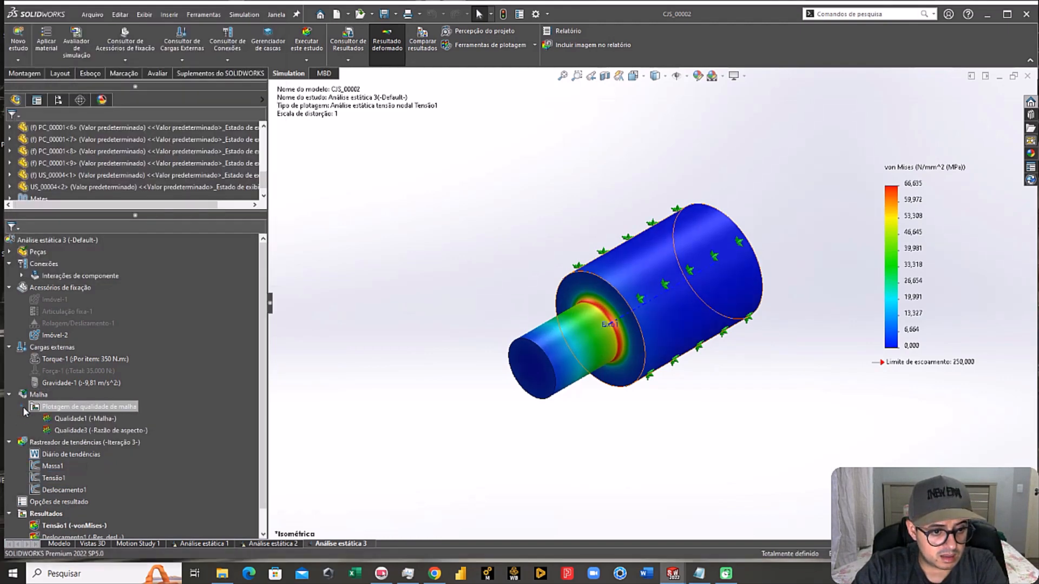
pyautogui.click(83, 420)
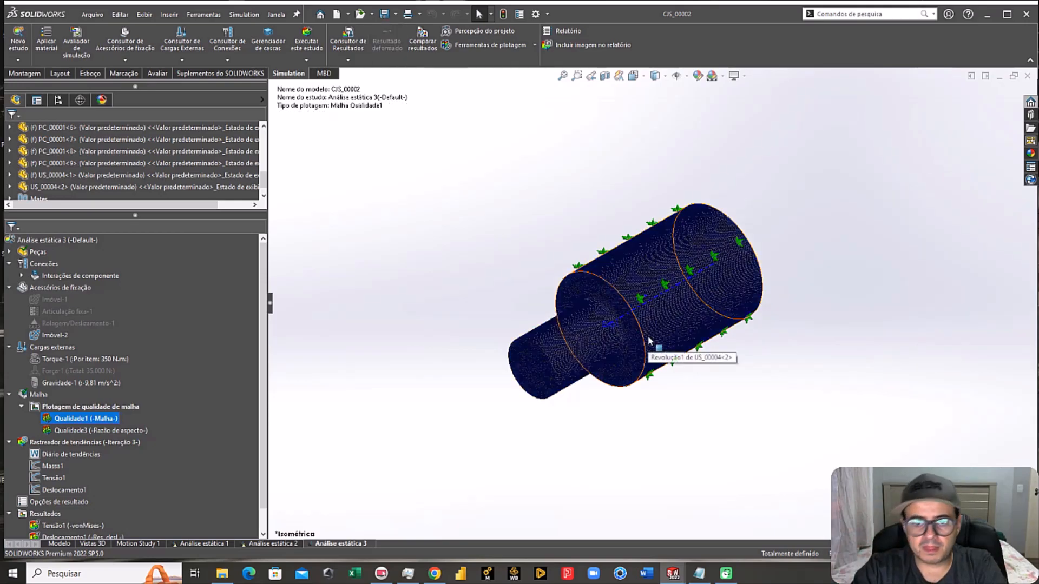
pyautogui.scroll(-10, 637, 297)
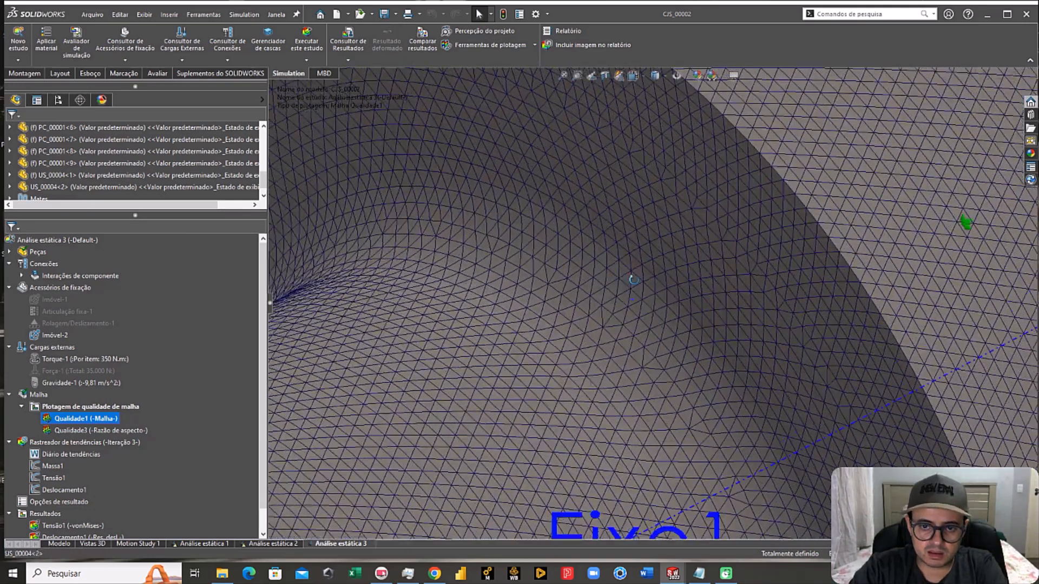
pyautogui.scroll(10, 633, 279)
pyautogui.moveTo(649, 352); pyautogui.dragTo(490, 463, button='middle')
pyautogui.hotkey('ctrl', '7')
pyautogui.scroll(-3, 649, 225)
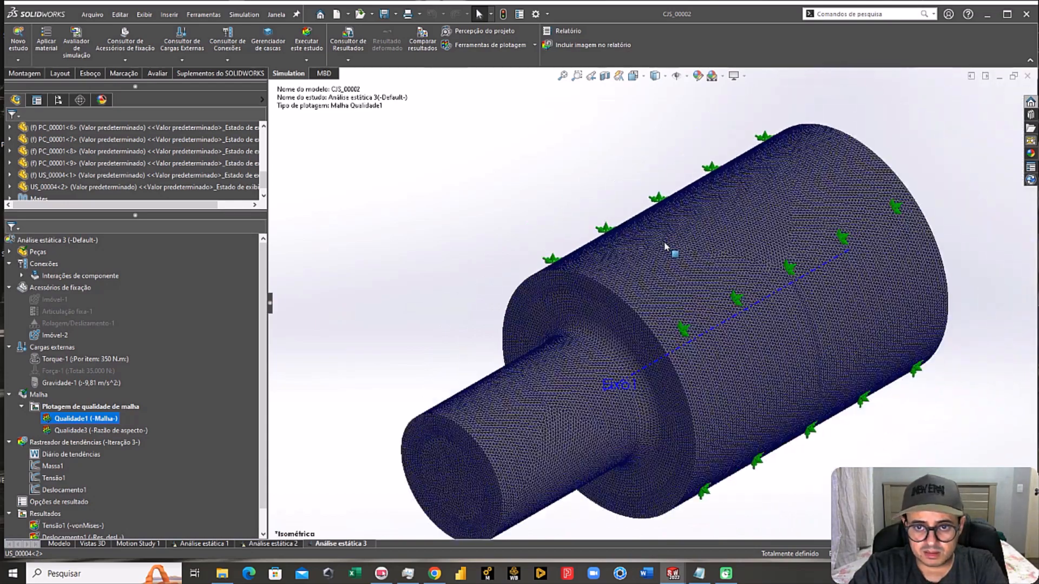
pyautogui.scroll(2, 683, 282)
# Step: Save and close the assembly, and reopen CJS_00002 from the recent documents
pyautogui.click(383, 13)
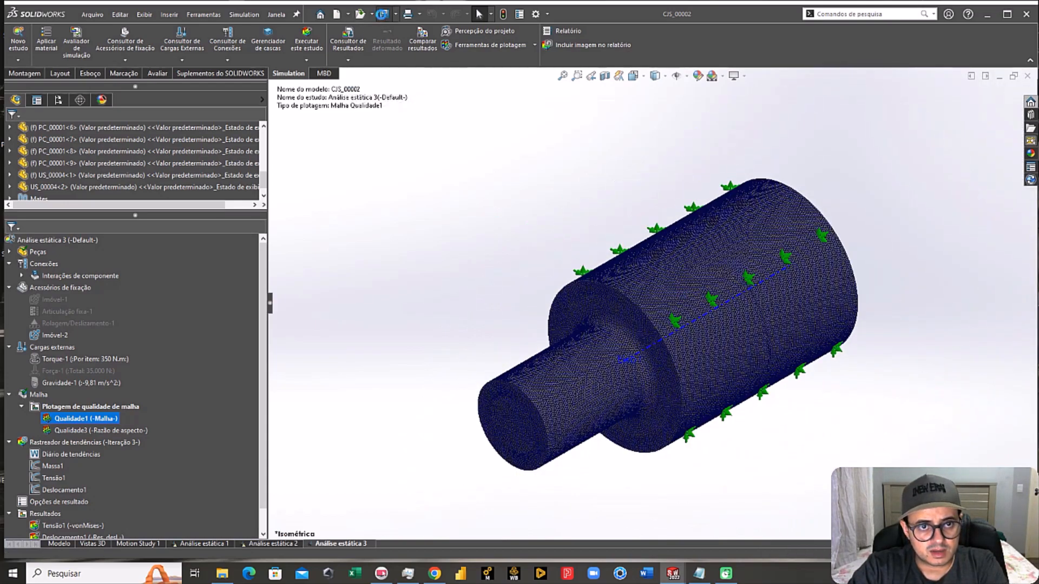
pyautogui.click(1028, 78)
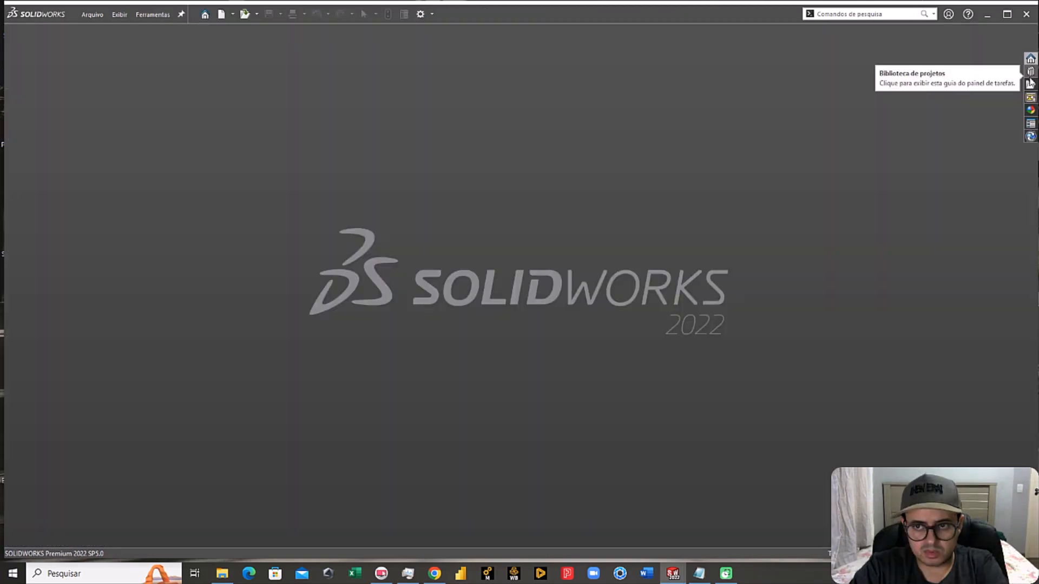
pyautogui.click(673, 574)
pyautogui.click(675, 575)
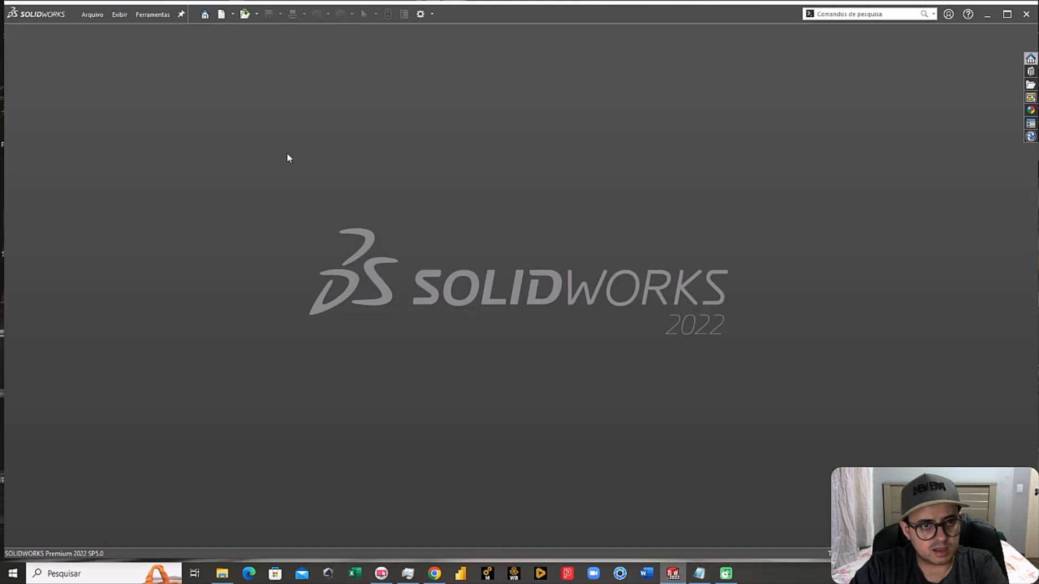
pyautogui.click(90, 15)
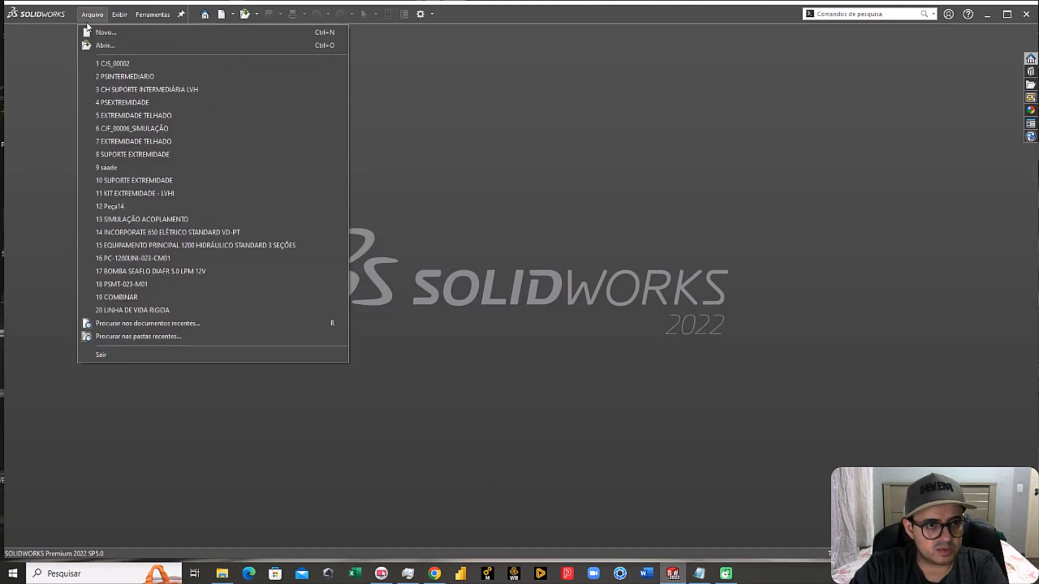
pyautogui.click(100, 65)
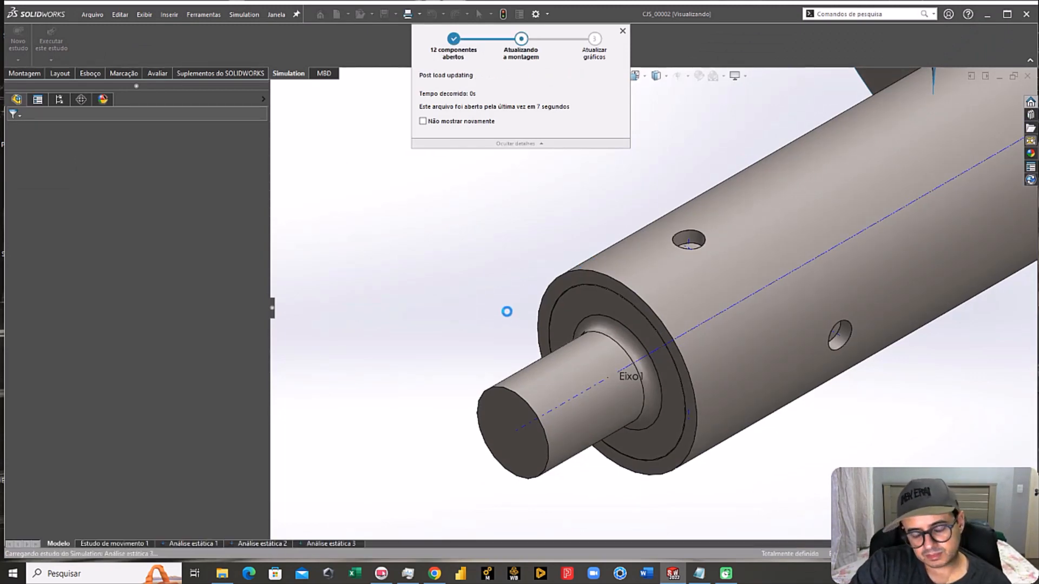
# Step: Display the von Mises stress plot Tensão1 of Análise estática 2 and inspect it along the whole screw conveyor
pyautogui.click(270, 543)
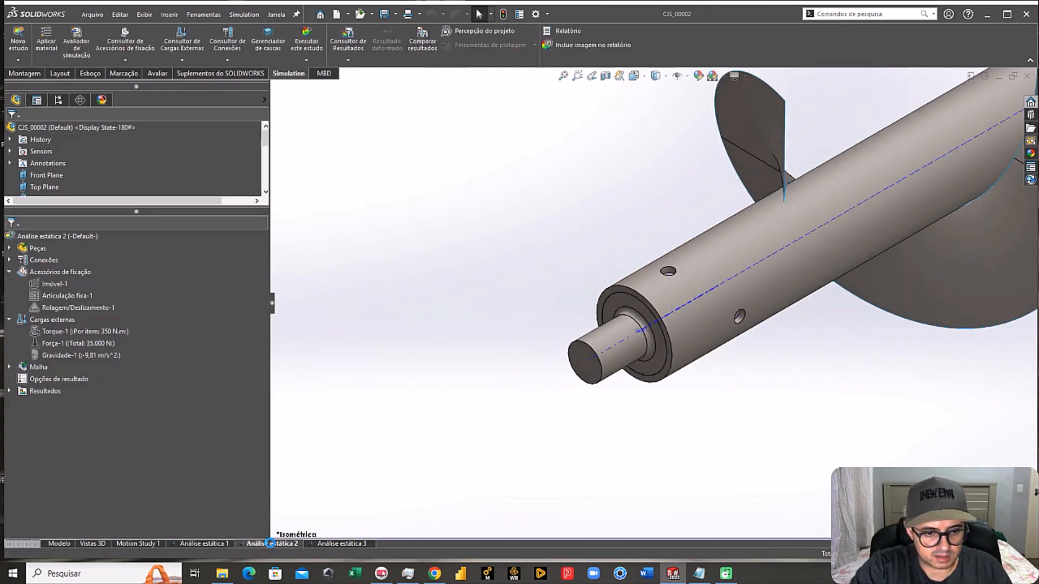
pyautogui.click(9, 390)
pyautogui.doubleClick(51, 404)
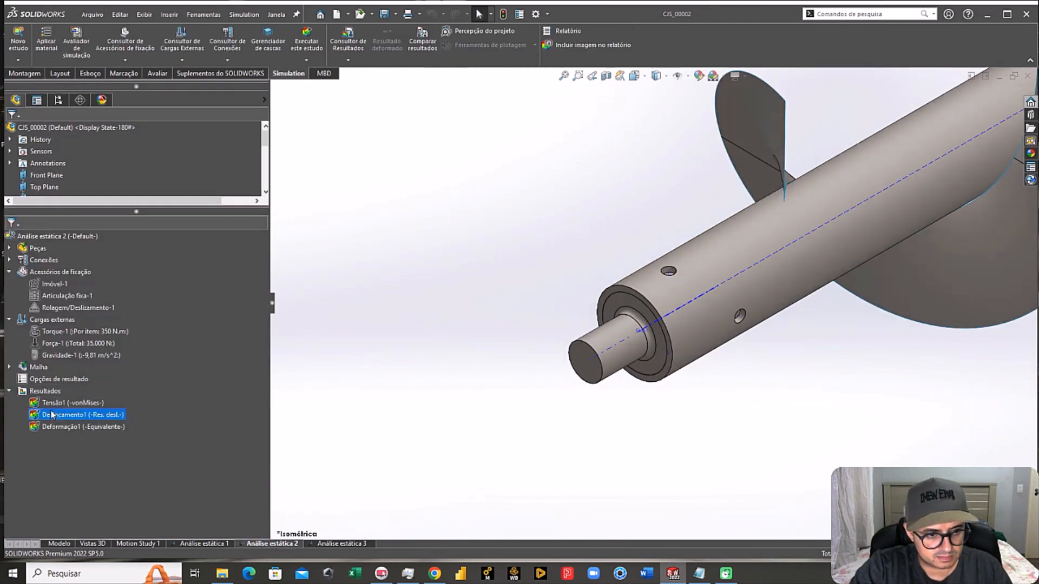
pyautogui.scroll(8, 683, 300)
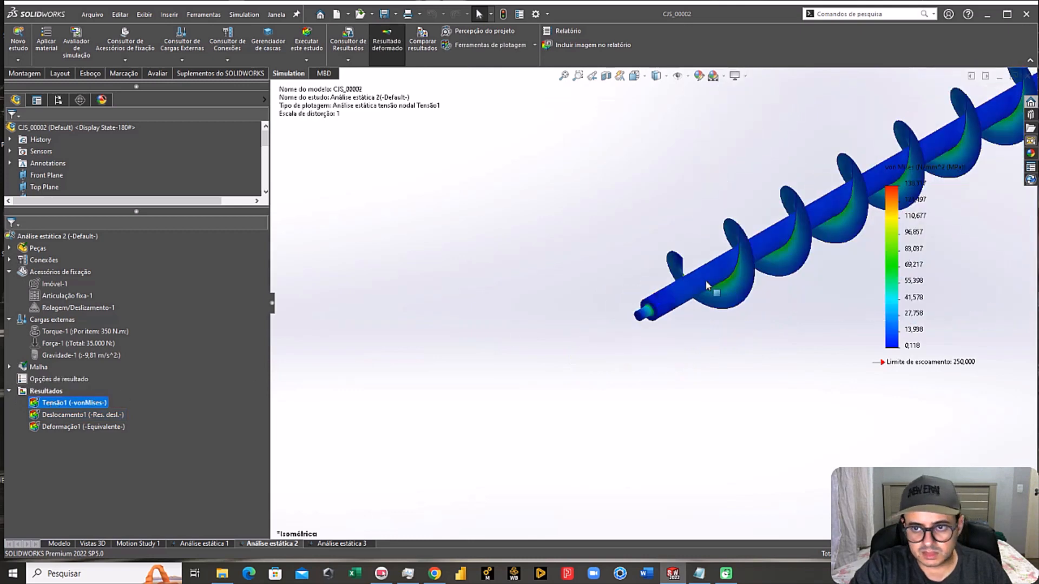
pyautogui.scroll(-4, 851, 212)
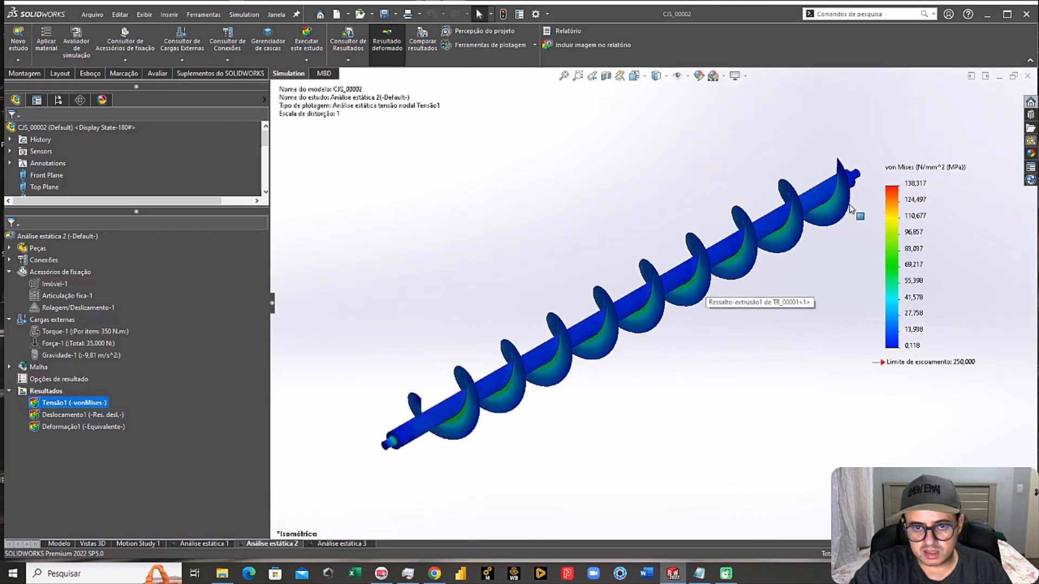
pyautogui.scroll(2, 540, 420)
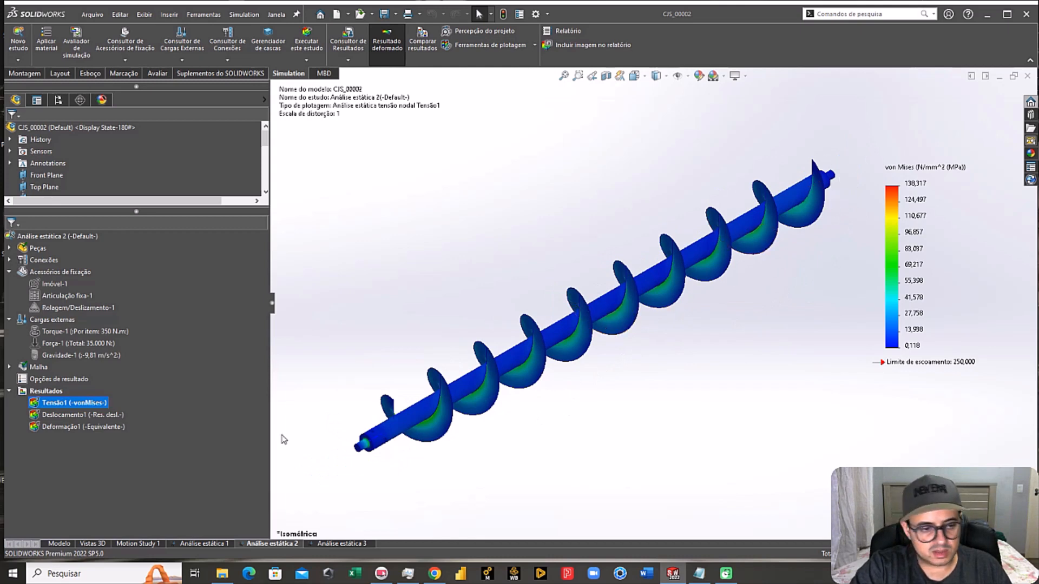
# Step: Apply iso clipping to the Tensão1 plot with ISO 1 at about 62.3 MPa and inspect the regions above that stress
pyautogui.rightClick(57, 404)
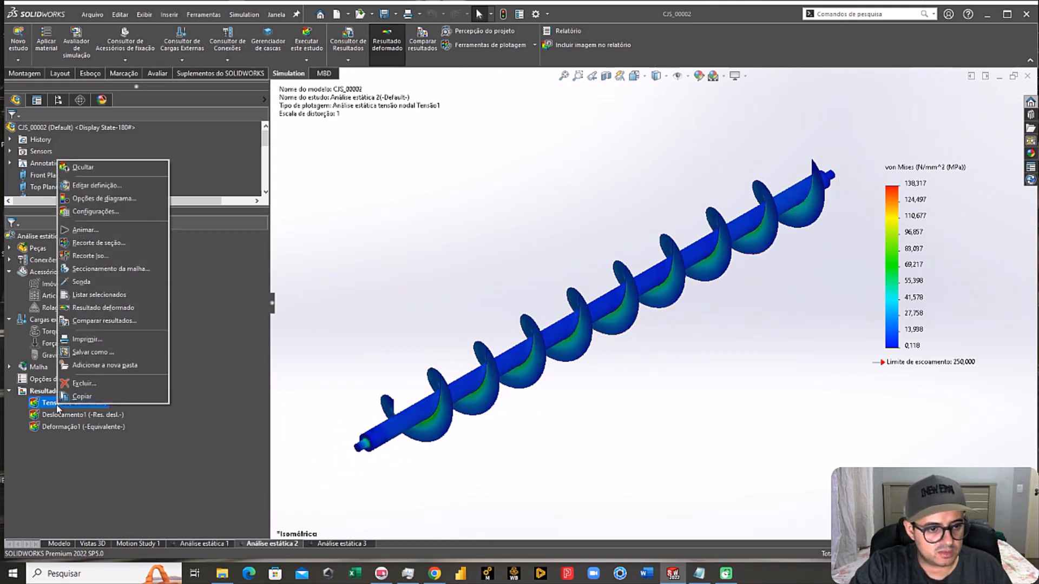
pyautogui.click(92, 255)
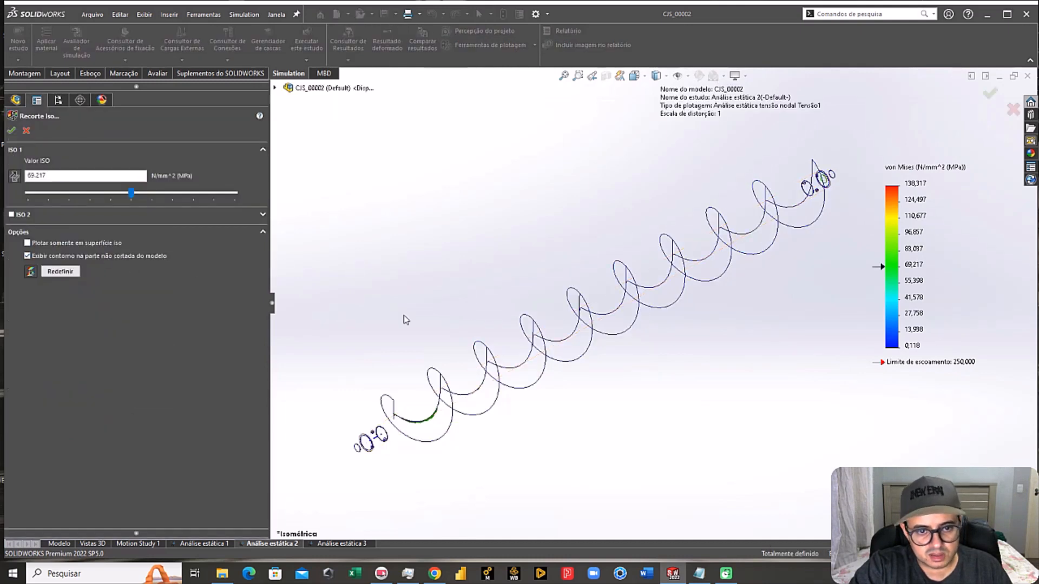
pyautogui.scroll(-5, 398, 423)
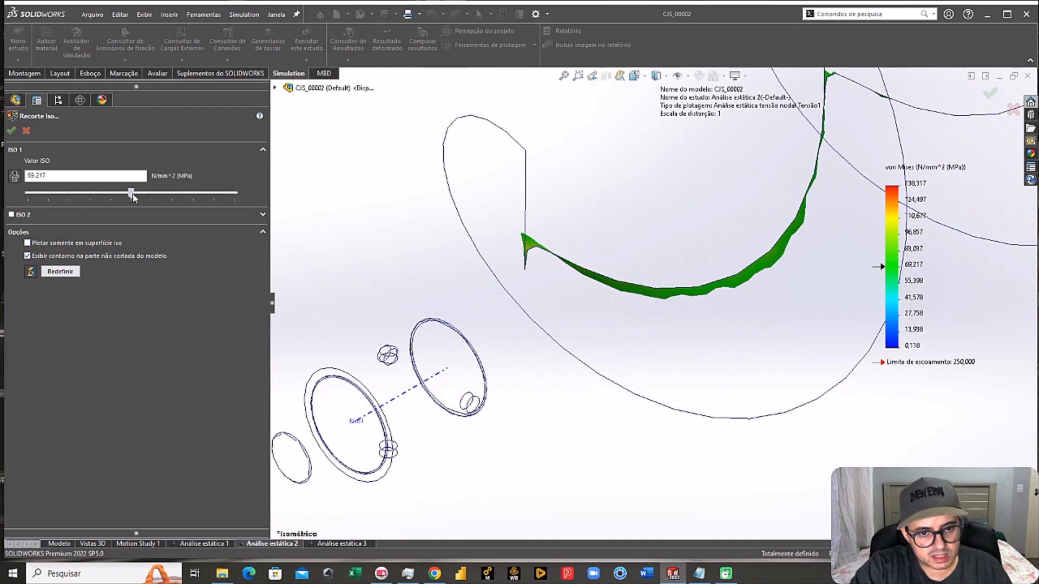
pyautogui.moveTo(131, 193)
pyautogui.mouseDown()
pyautogui.moveTo(145, 197)
pyautogui.moveTo(124, 201)
pyautogui.mouseUp()
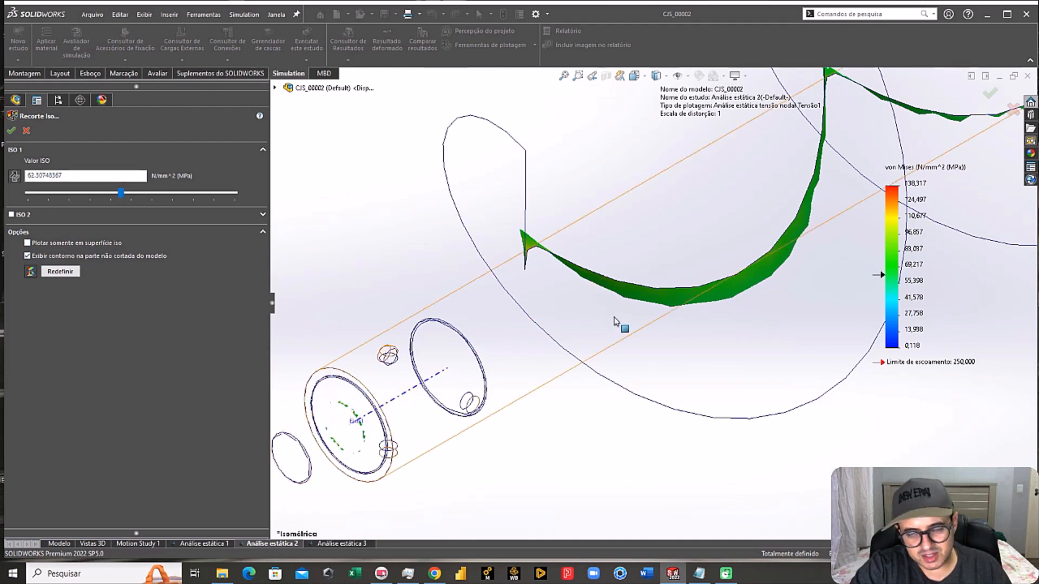
pyautogui.scroll(5, 627, 306)
pyautogui.scroll(5, 782, 285)
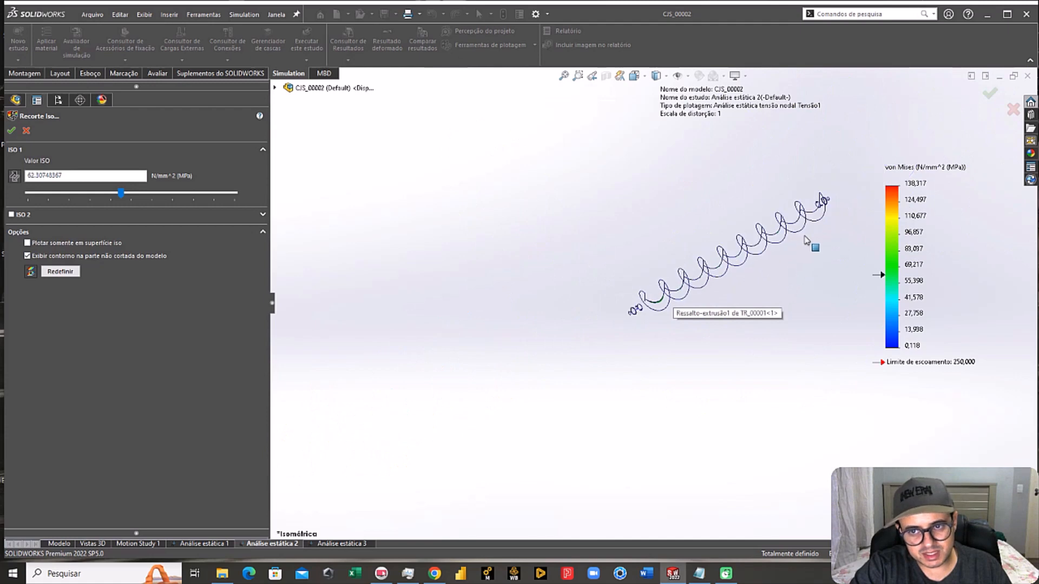
pyautogui.scroll(-3, 806, 238)
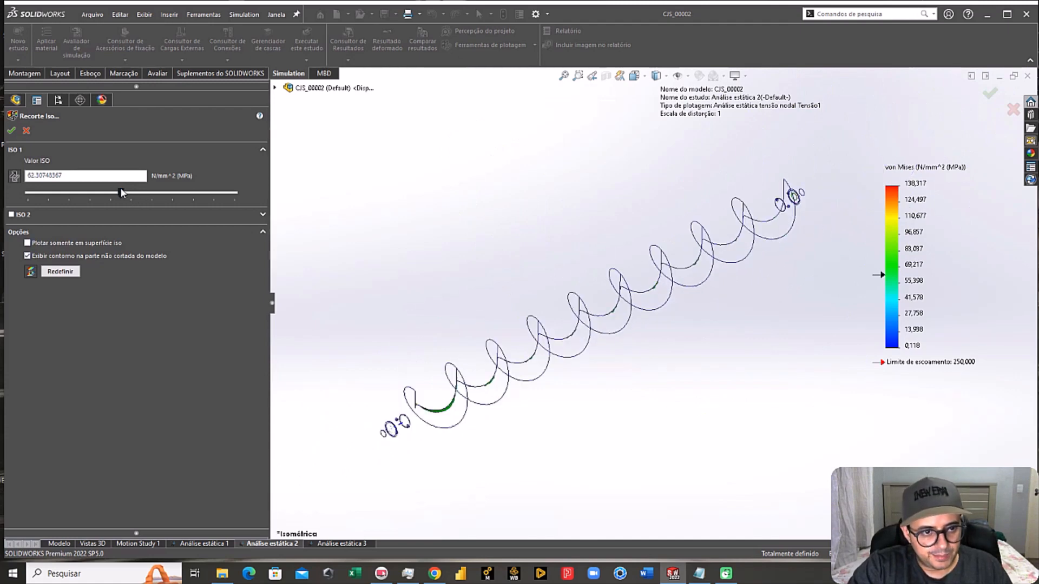
# Step: Raise the ISO 1 value to about 80.3 MPa and inspect the flights and the shaft end for higher stress
pyautogui.moveTo(121, 193)
pyautogui.mouseDown()
pyautogui.moveTo(196, 195)
pyautogui.moveTo(107, 198)
pyautogui.moveTo(150, 200)
pyautogui.mouseUp()
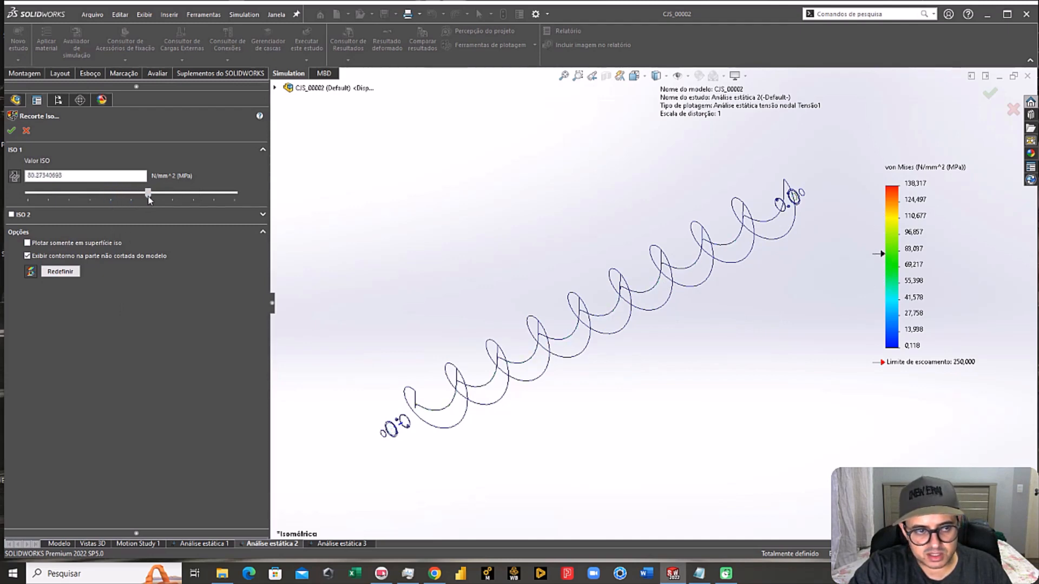
pyautogui.scroll(-6, 582, 221)
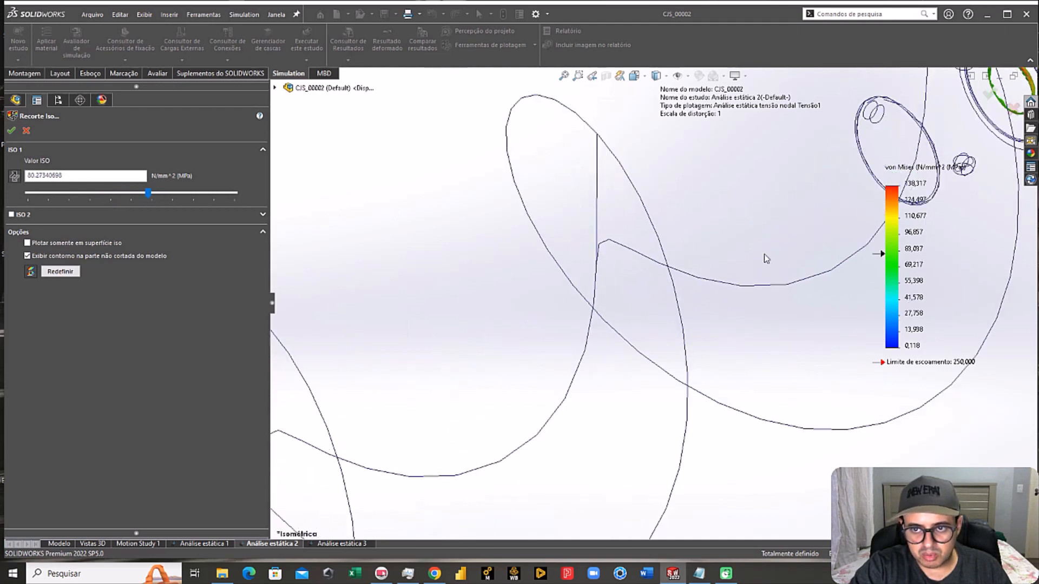
pyautogui.scroll(2, 781, 252)
pyautogui.scroll(-5, 661, 251)
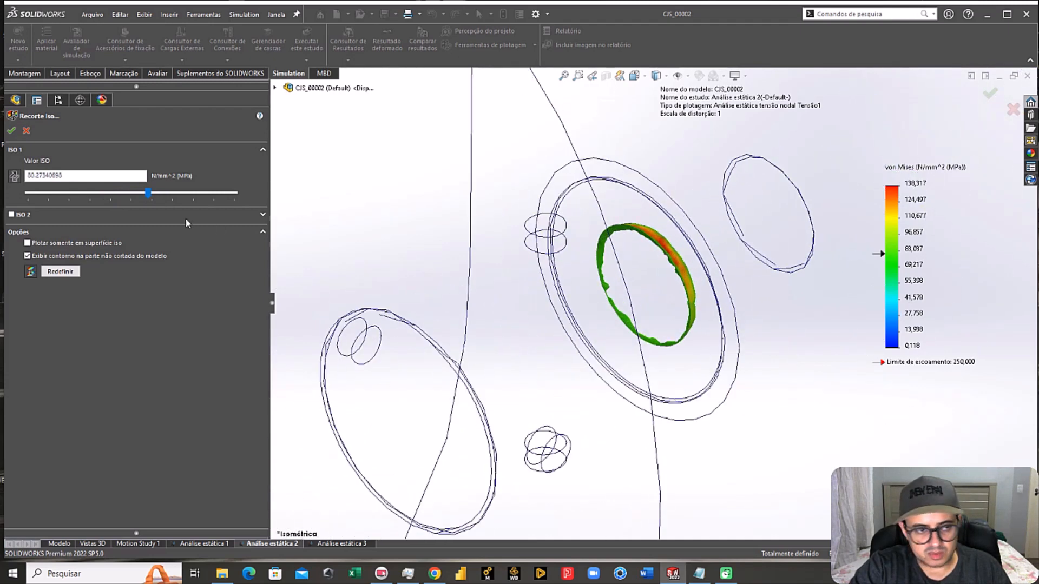
# Step: Raise the ISO 1 value to about 123.1 MPa, inspect both screw ends, and exit iso clipping without keeping it
pyautogui.moveTo(148, 193); pyautogui.dragTo(215, 201)
pyautogui.scroll(8, 601, 381)
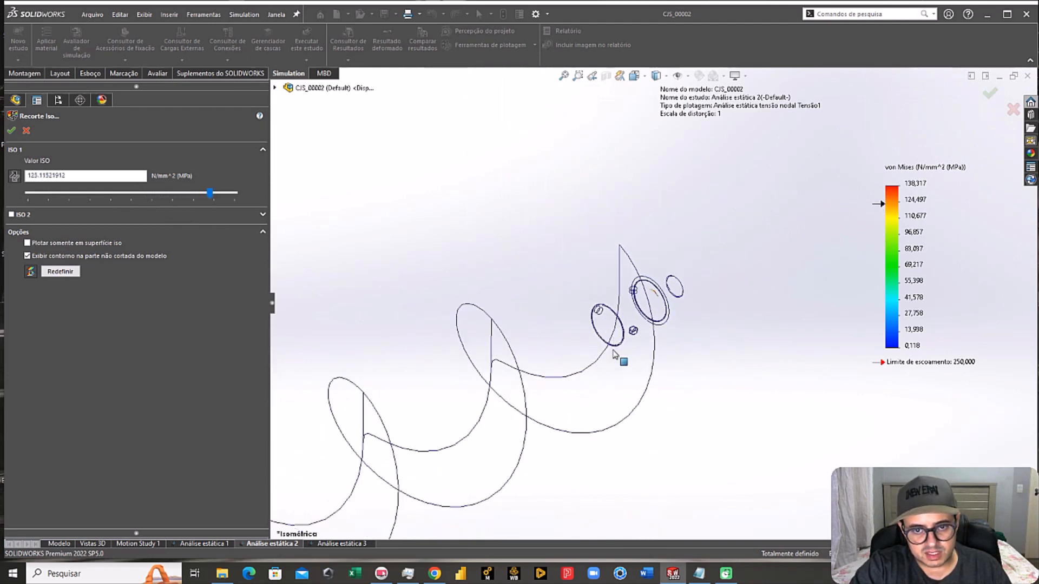
pyautogui.scroll(2, 542, 398)
pyautogui.scroll(-10, 604, 289)
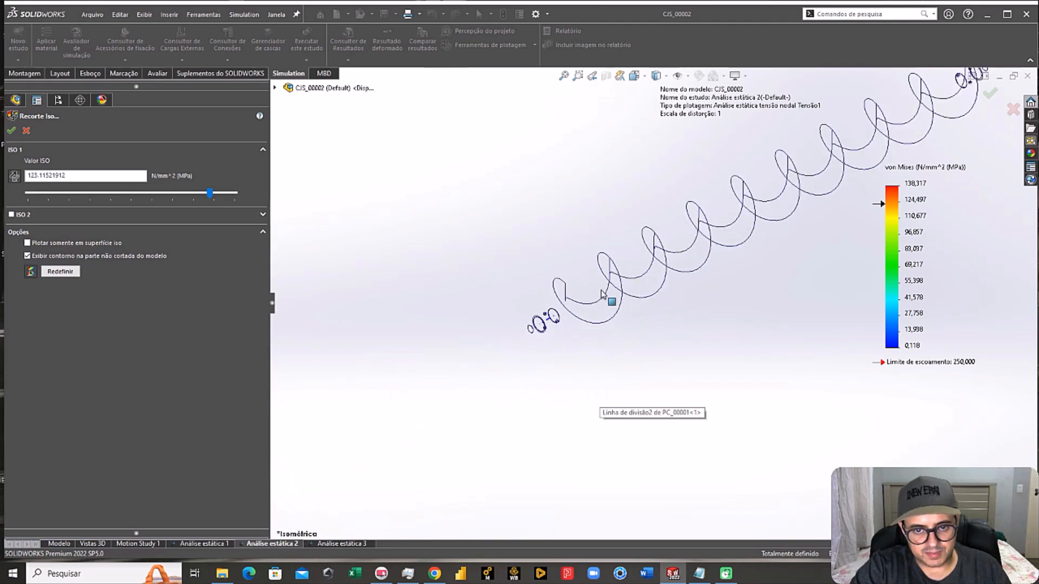
pyautogui.click(26, 130)
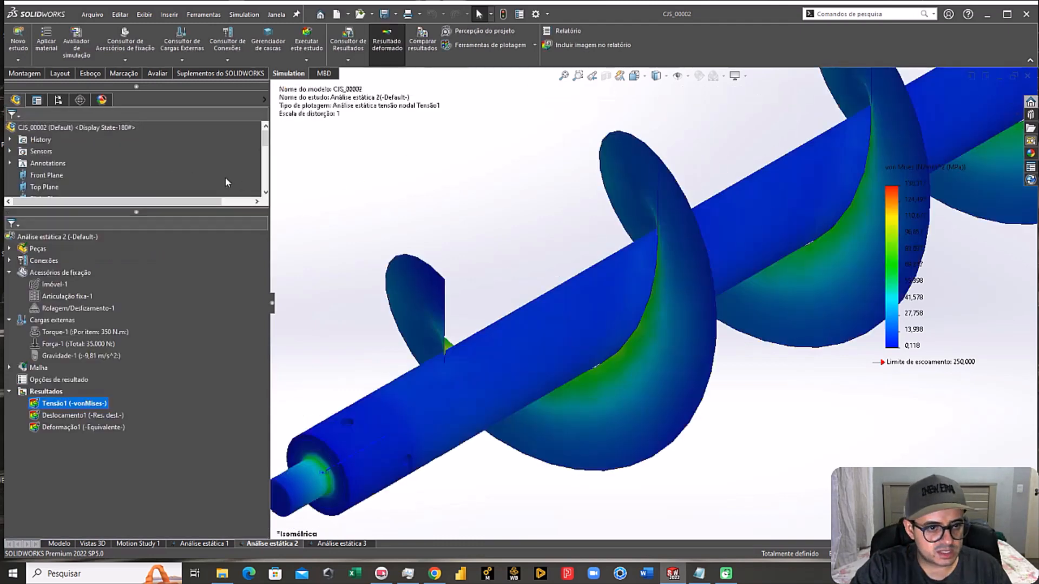
# Step: Run the stress hot spot diagnostic on Análise estática 2 with sensitivity factor 25 and keep the resulting plot
pyautogui.scroll(4, 679, 246)
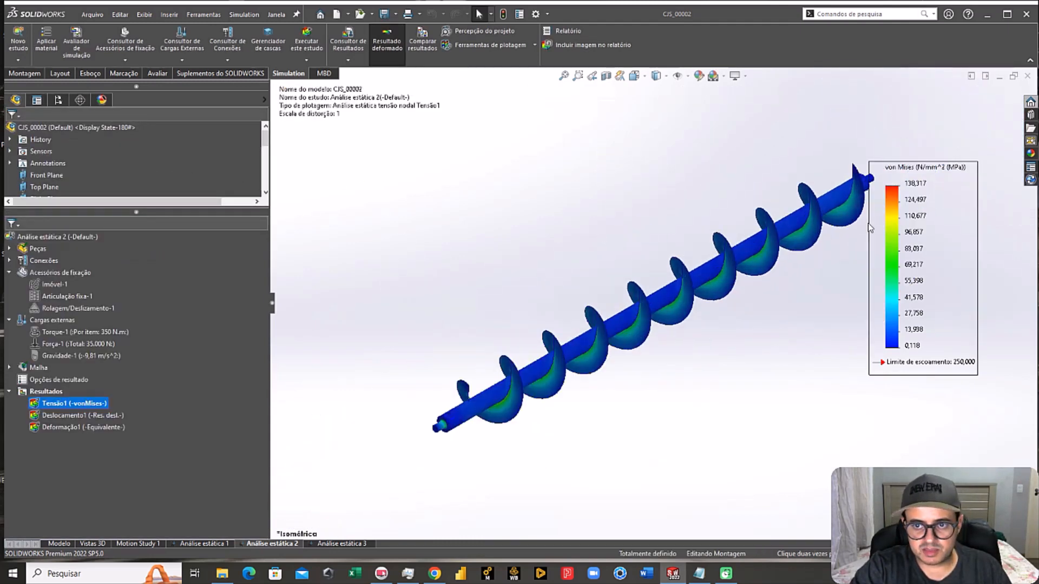
pyautogui.rightClick(42, 391)
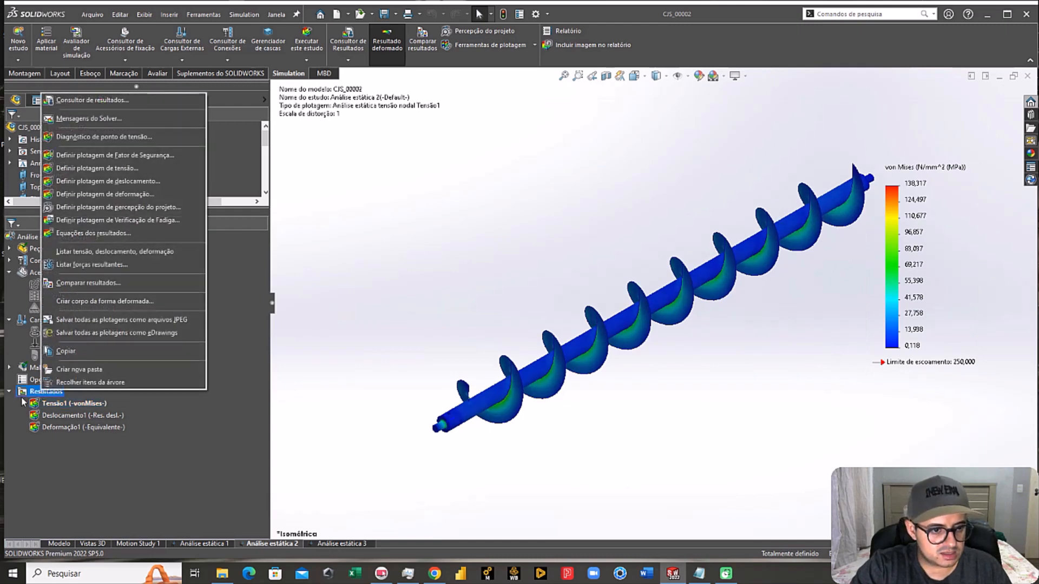
pyautogui.click(96, 135)
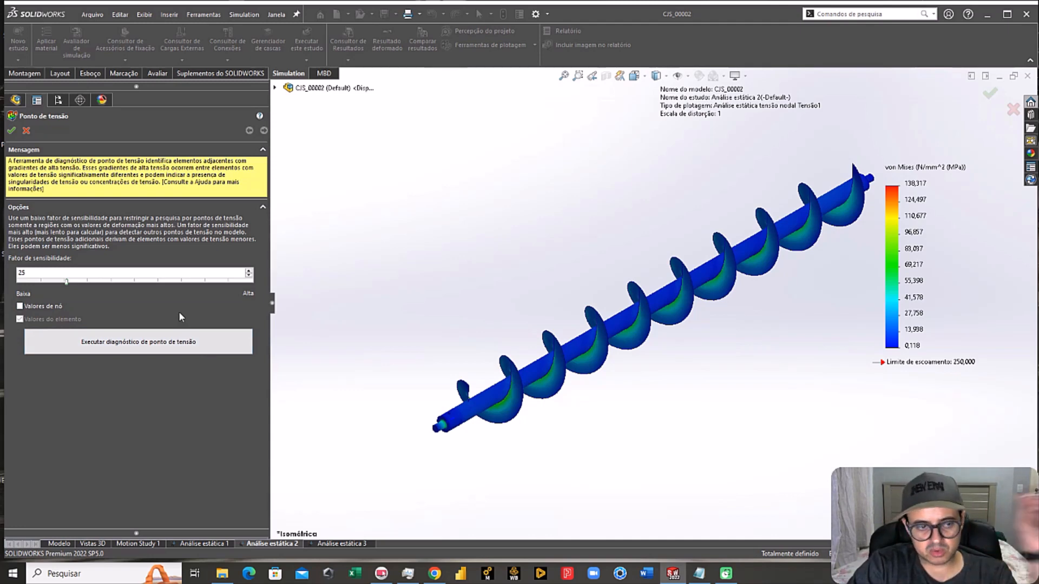
pyautogui.click(110, 346)
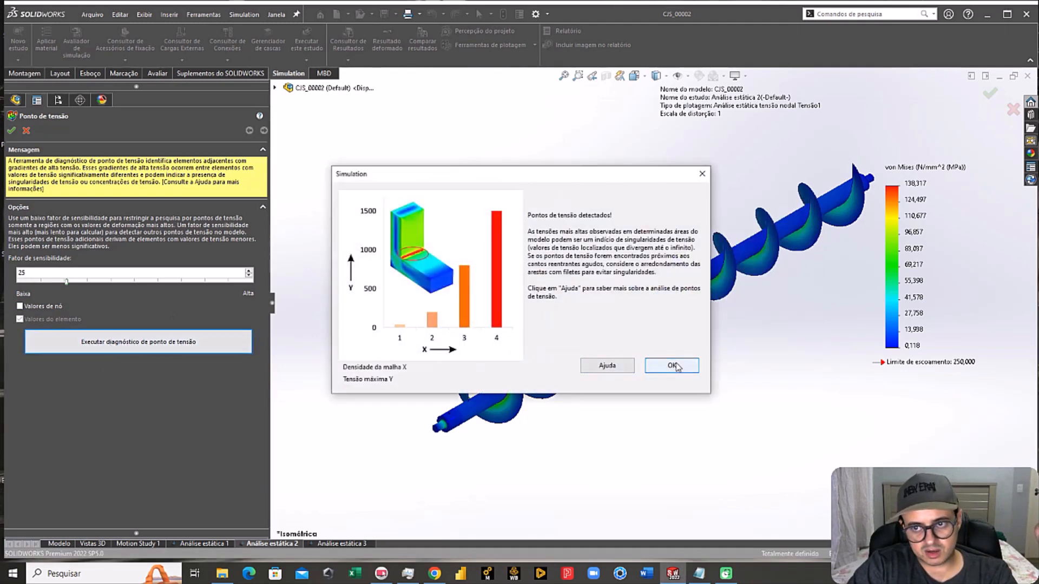
pyautogui.click(671, 366)
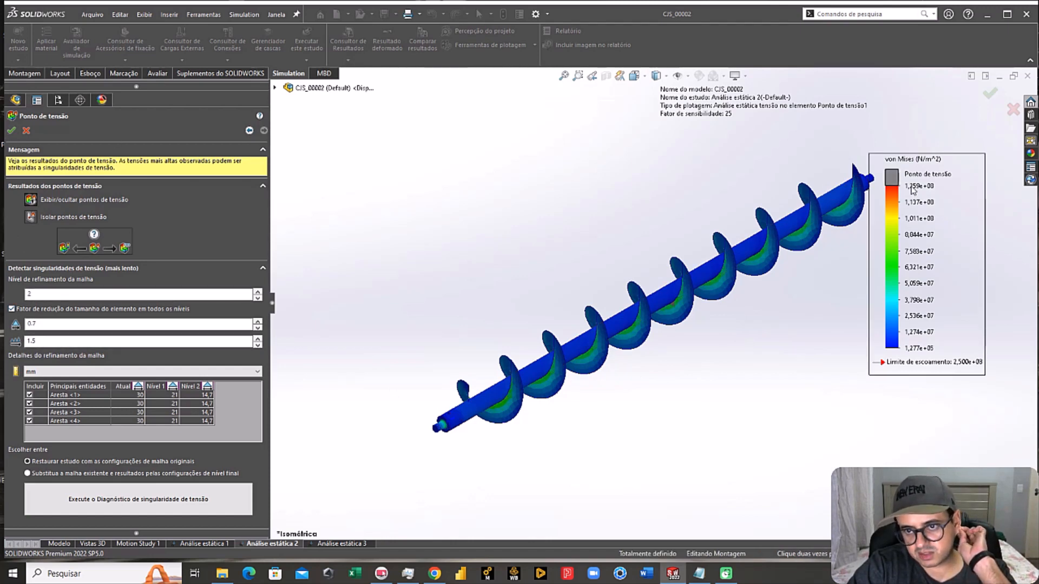
pyautogui.click(11, 131)
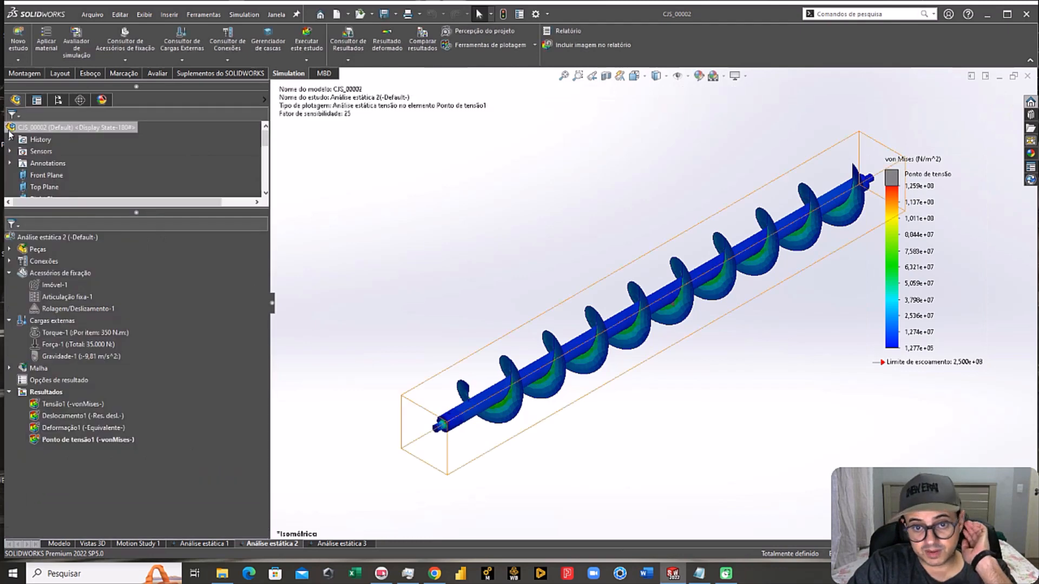
# Step: Set the hot spot plot's units to N/mm^2 (MPa) and its legend number format to floating (flutuante)
pyautogui.rightClick(59, 440)
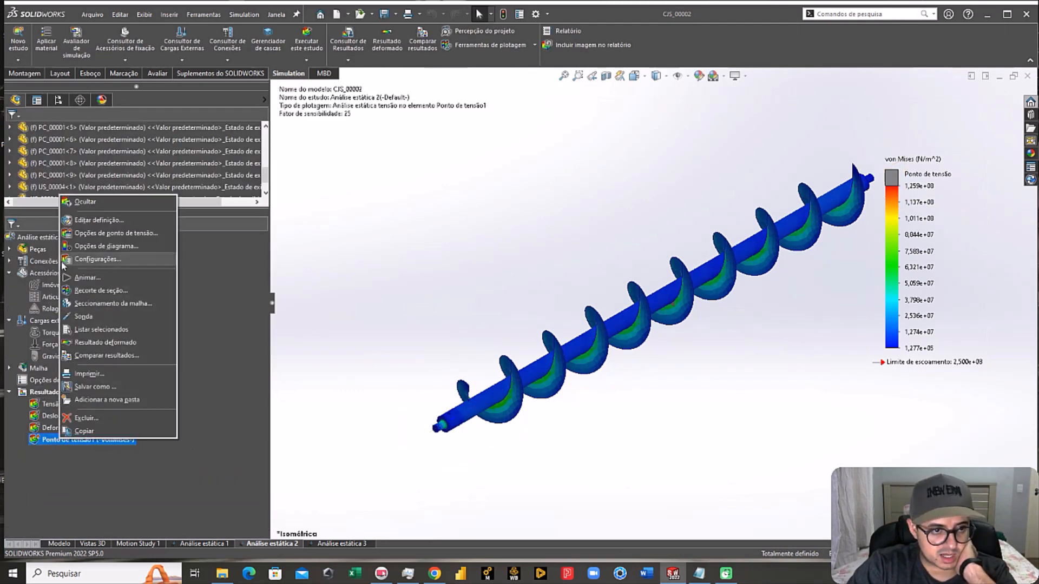
pyautogui.click(81, 217)
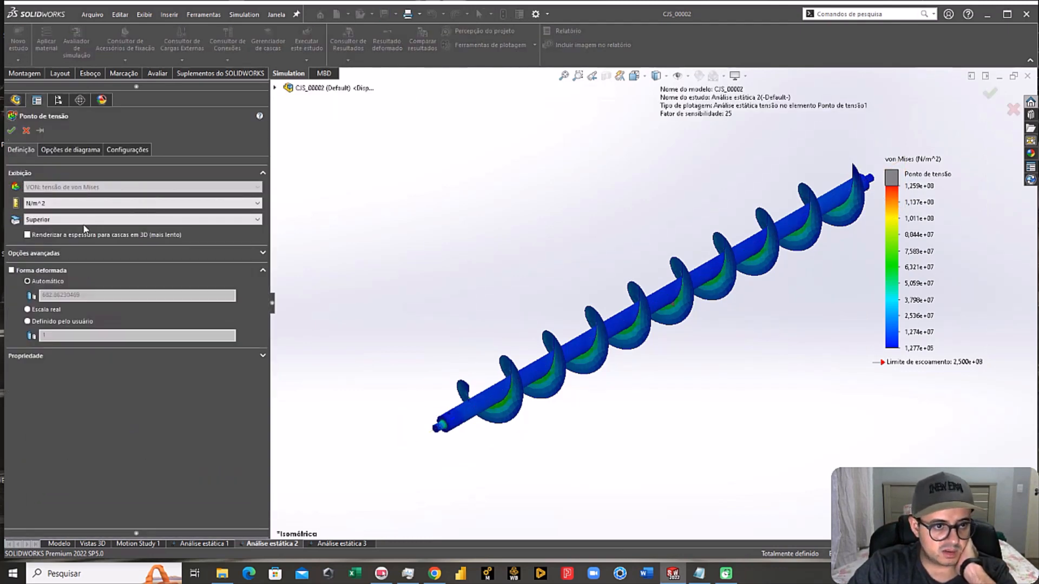
pyautogui.click(54, 203)
pyautogui.click(54, 234)
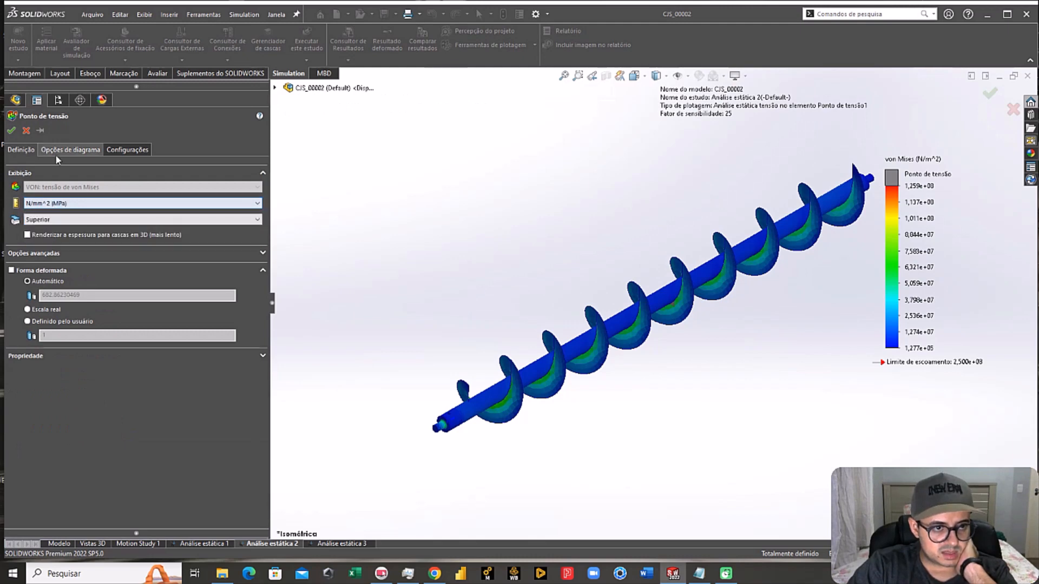
pyautogui.click(55, 151)
pyautogui.click(141, 446)
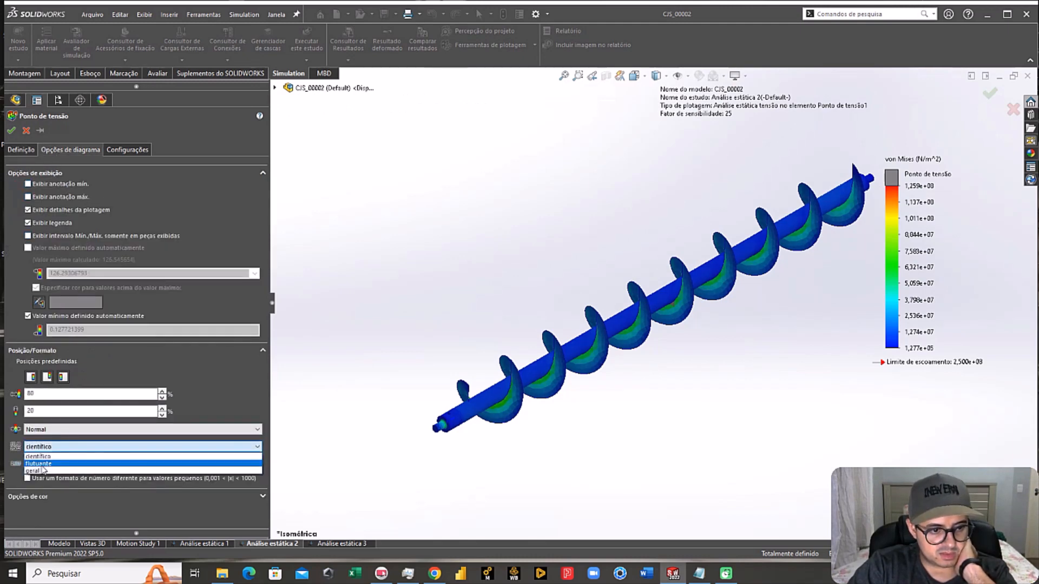
pyautogui.click(60, 459)
pyautogui.click(10, 130)
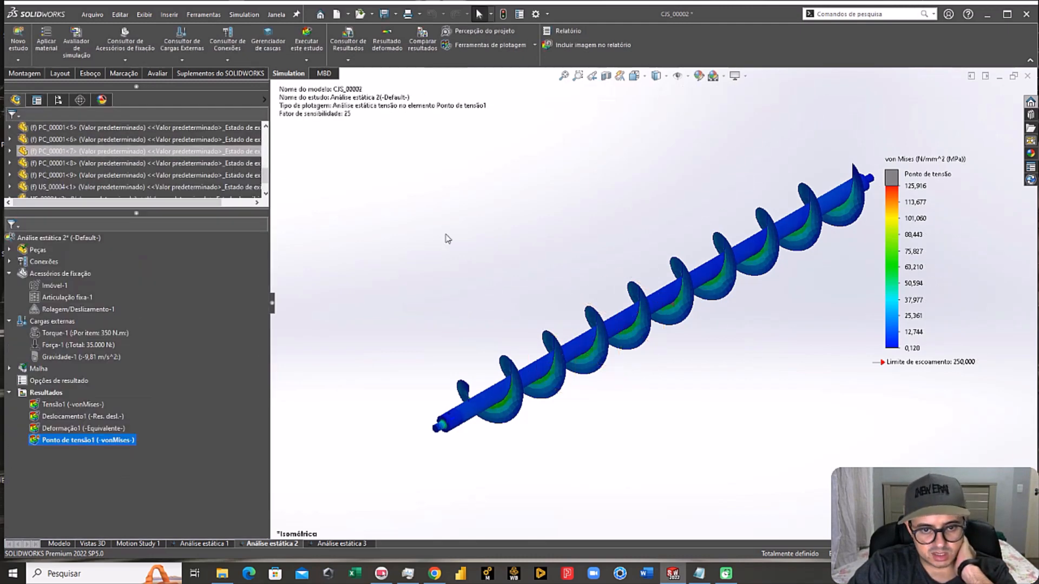
# Step: Examine the hot spot plot at the shaft-end shoulder and along the edges where the helical flights meet the tube
pyautogui.scroll(-5, 829, 266)
pyautogui.scroll(-2, 829, 266)
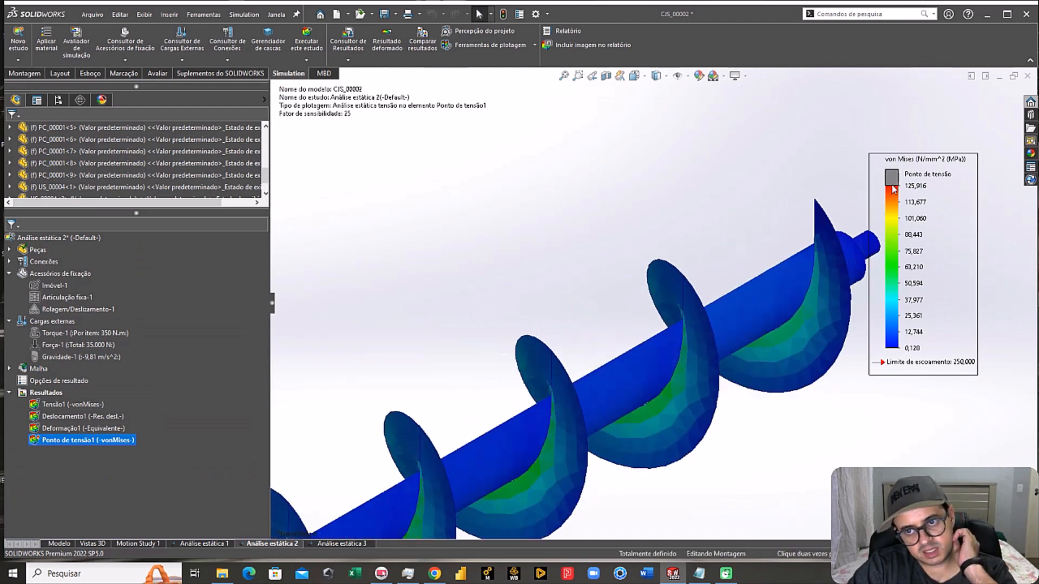
pyautogui.scroll(-8, 775, 273)
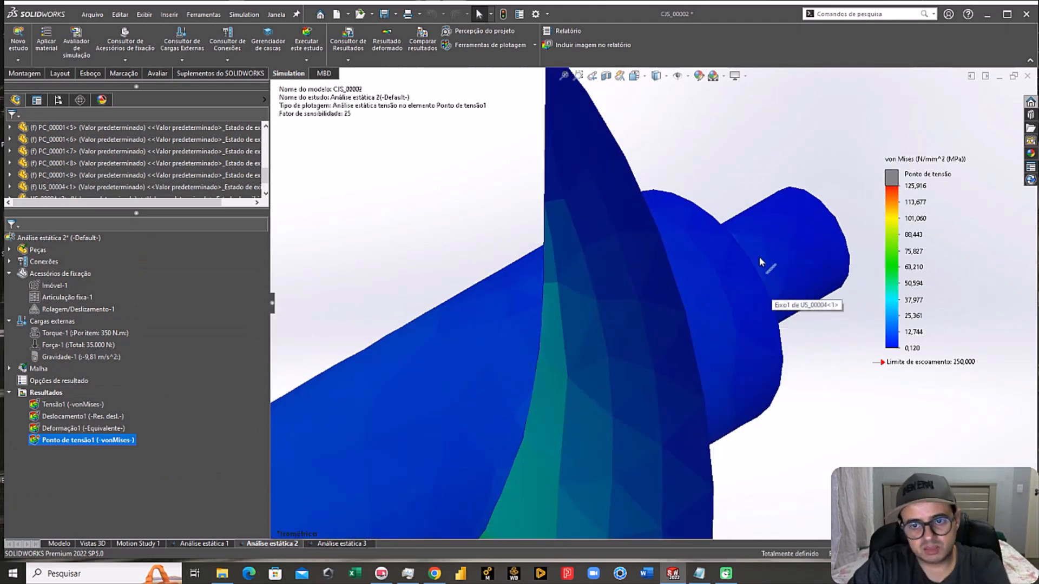
pyautogui.moveTo(719, 311); pyautogui.dragTo(629, 580, button='middle')
pyautogui.hotkey('ctrl', '7')
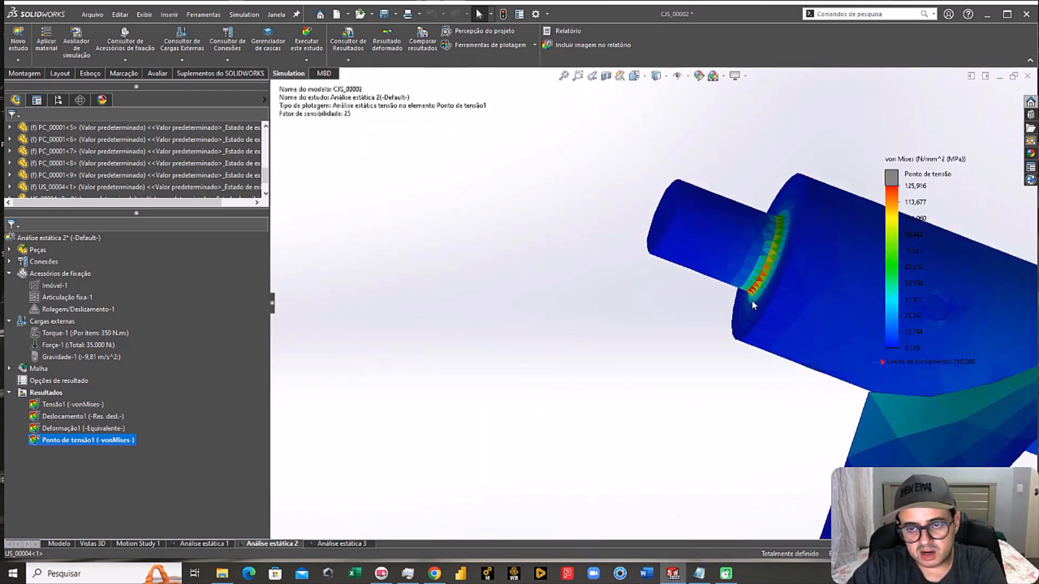
pyautogui.scroll(-6, 671, 306)
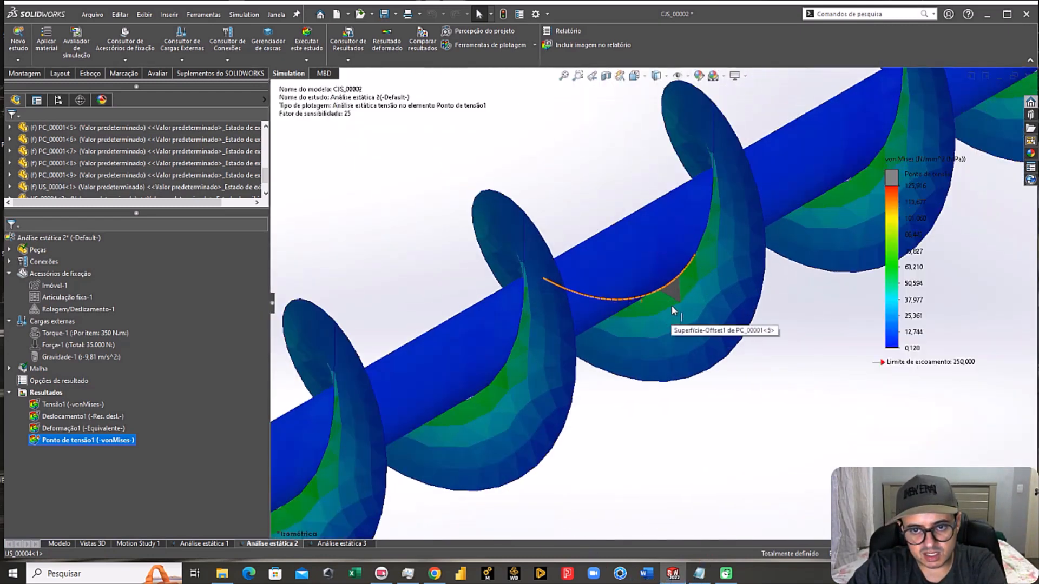
pyautogui.scroll(-8, 678, 293)
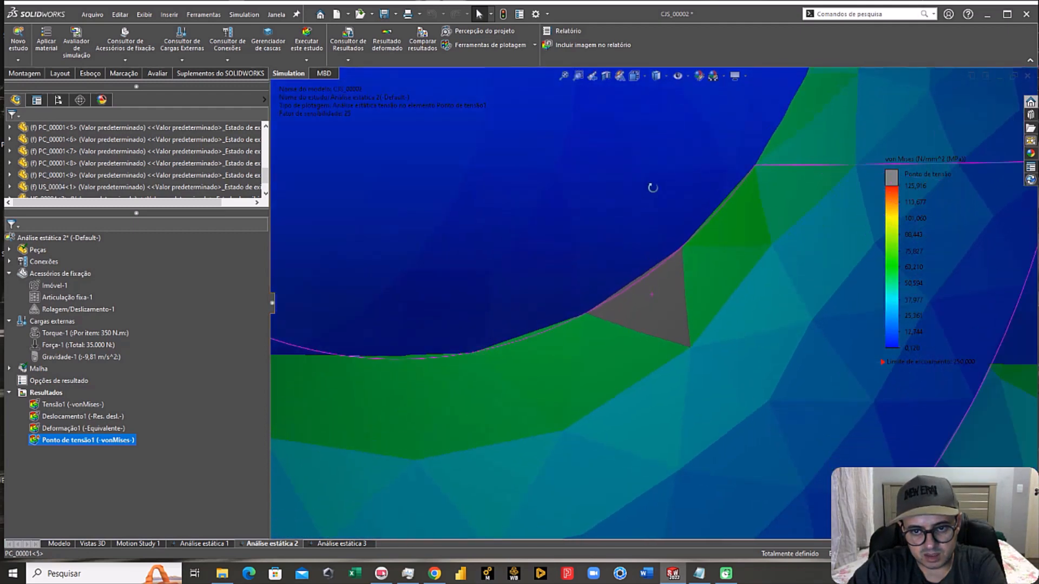
pyautogui.hotkey('ctrl', '7')
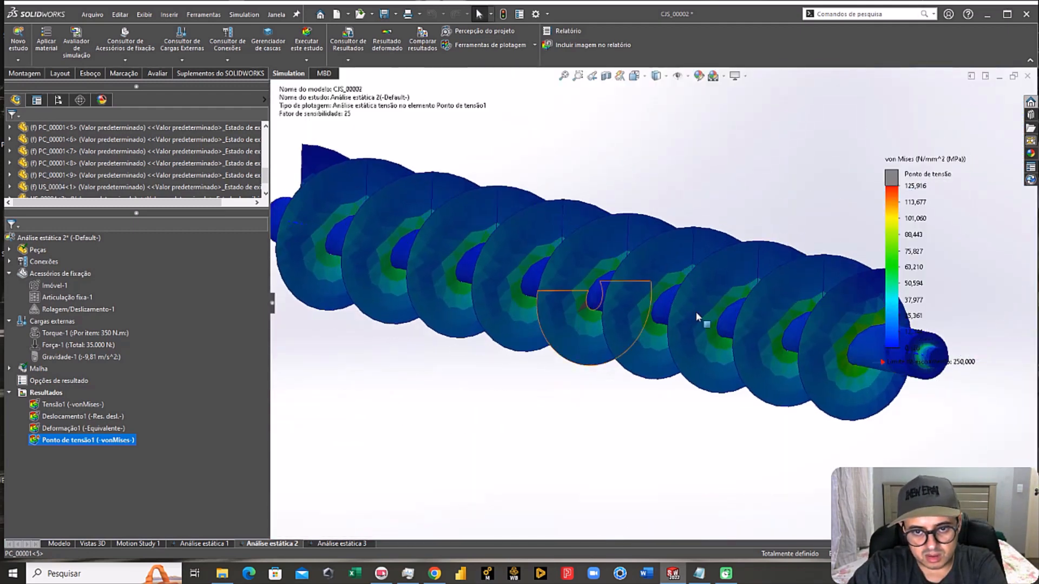
pyautogui.scroll(-3, 727, 335)
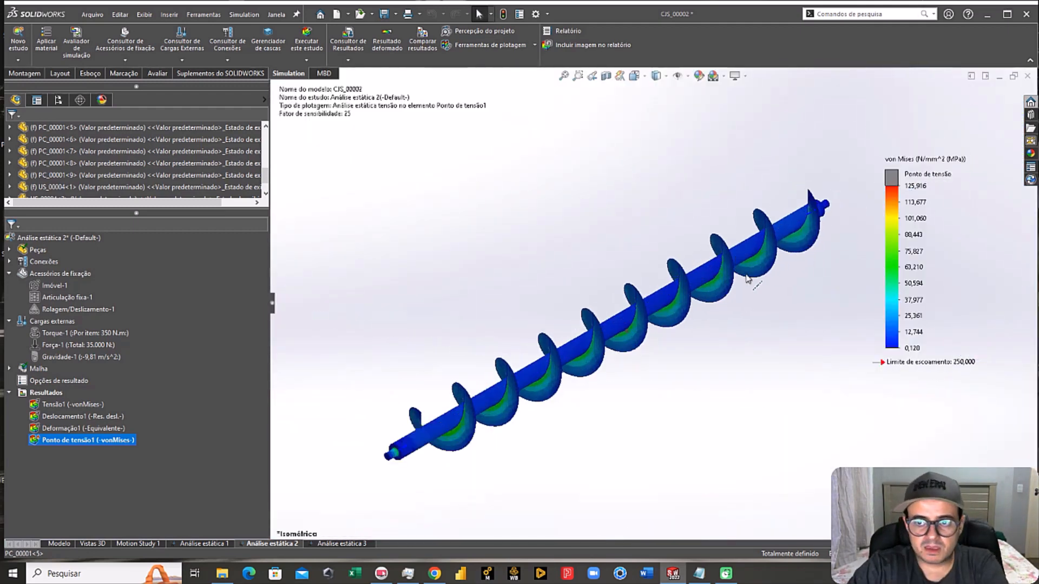
pyautogui.rightClick(66, 441)
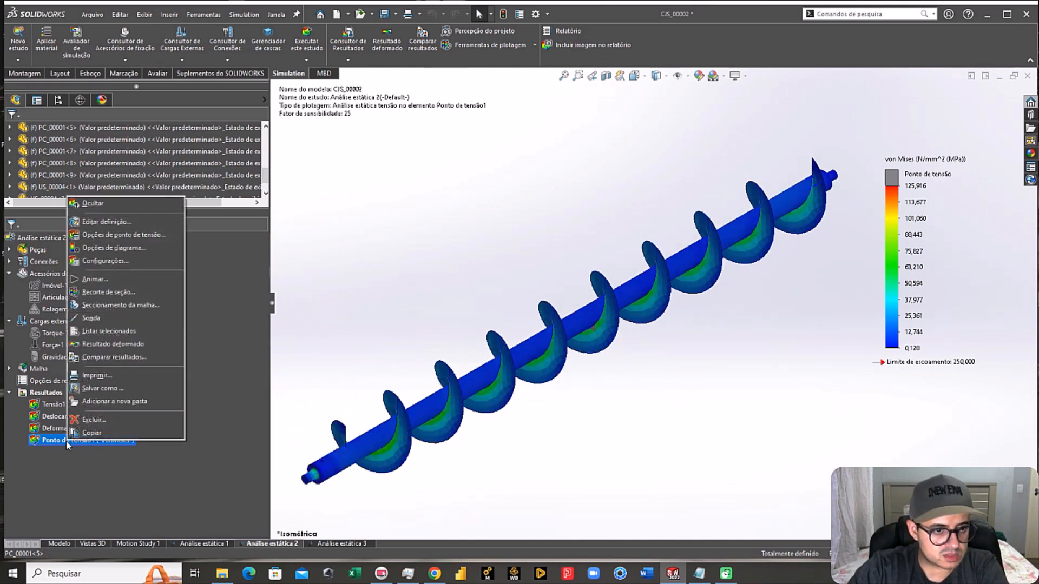
pyautogui.press('Escape')
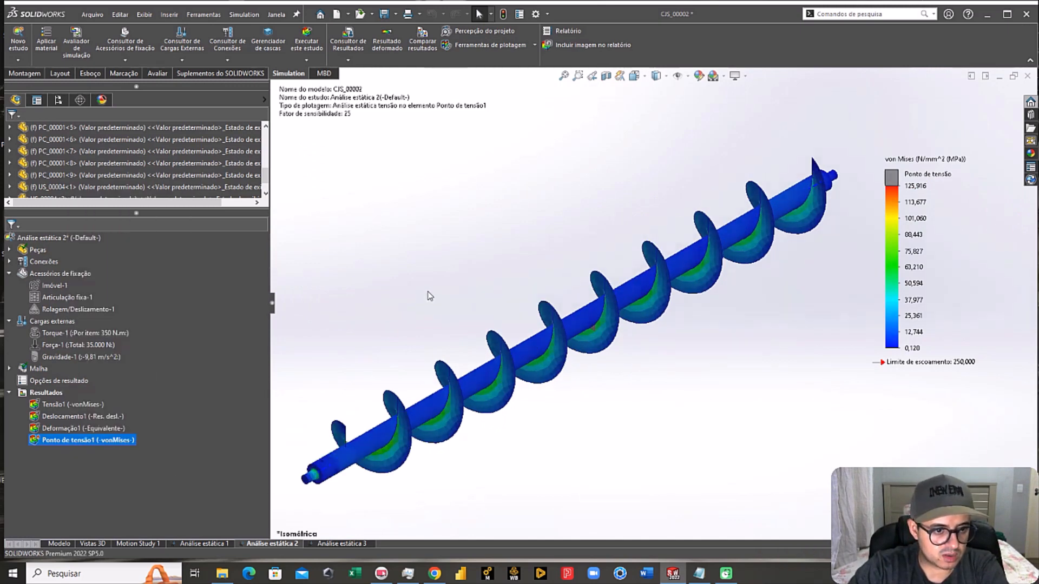
# Step: Return the display from the hot spot plot to the von Mises stress plot Tensão1
pyautogui.doubleClick(56, 405)
pyautogui.rightClick(59, 410)
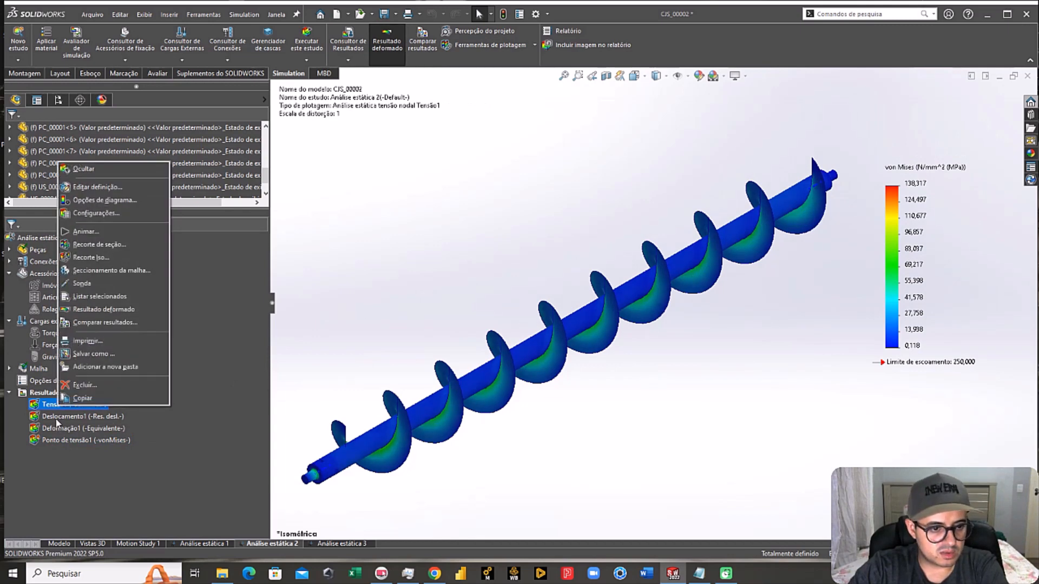
pyautogui.press('Escape')
pyautogui.doubleClick(58, 419)
pyautogui.doubleClick(46, 410)
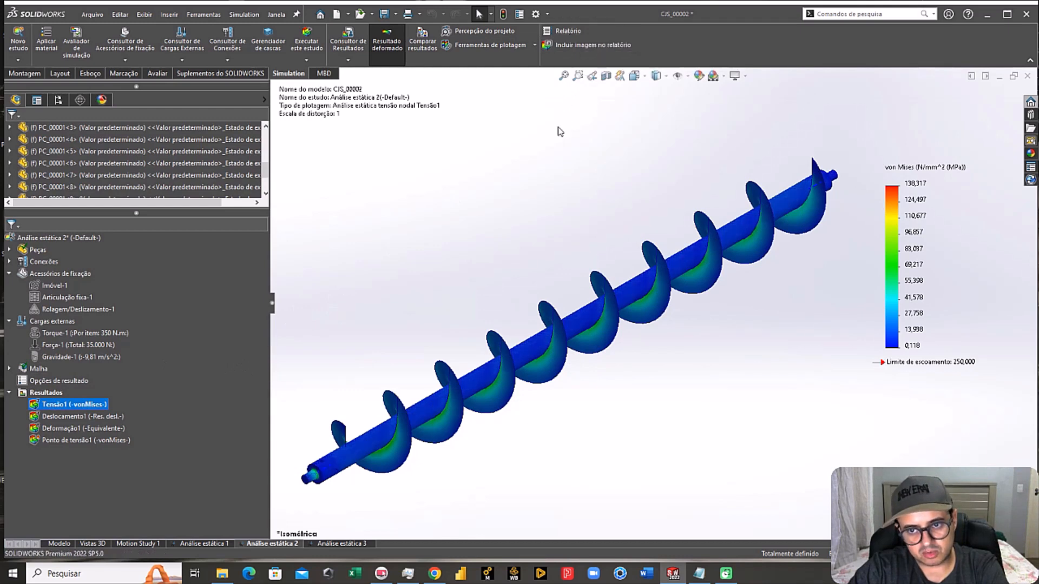
# Step: Open the report options for Análise estática 2, review the included sections, and enable Projetista with the designer's name in the header
pyautogui.click(570, 32)
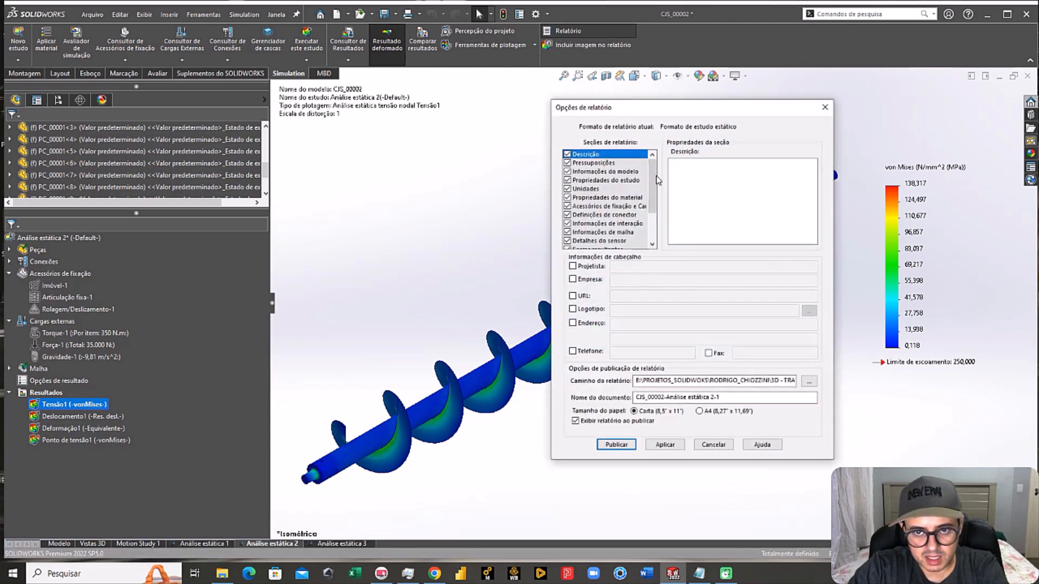
pyautogui.moveTo(653, 182); pyautogui.dragTo(653, 227)
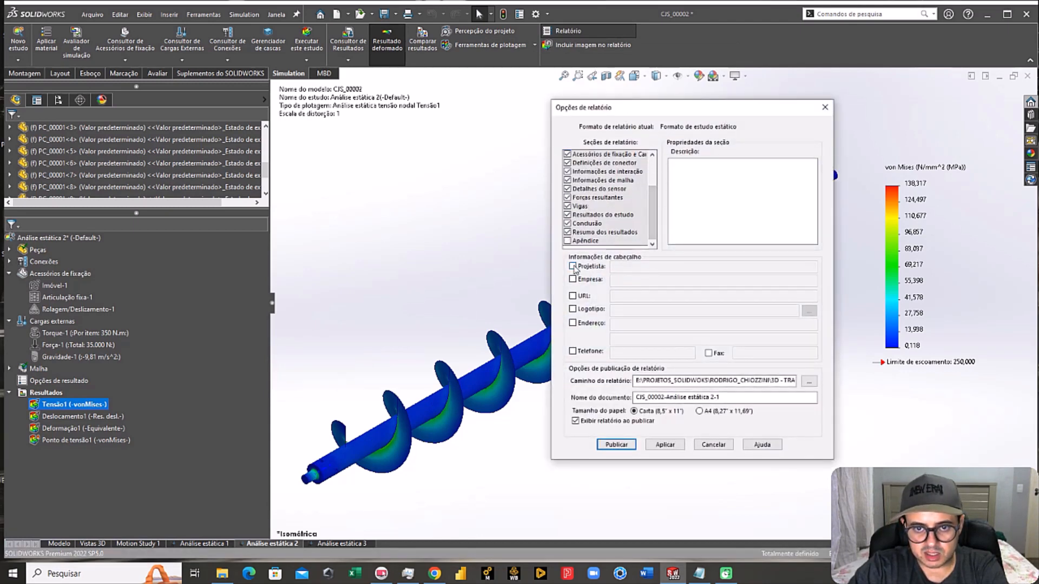
pyautogui.scroll(2, 583, 198)
pyautogui.scroll(-2, 583, 198)
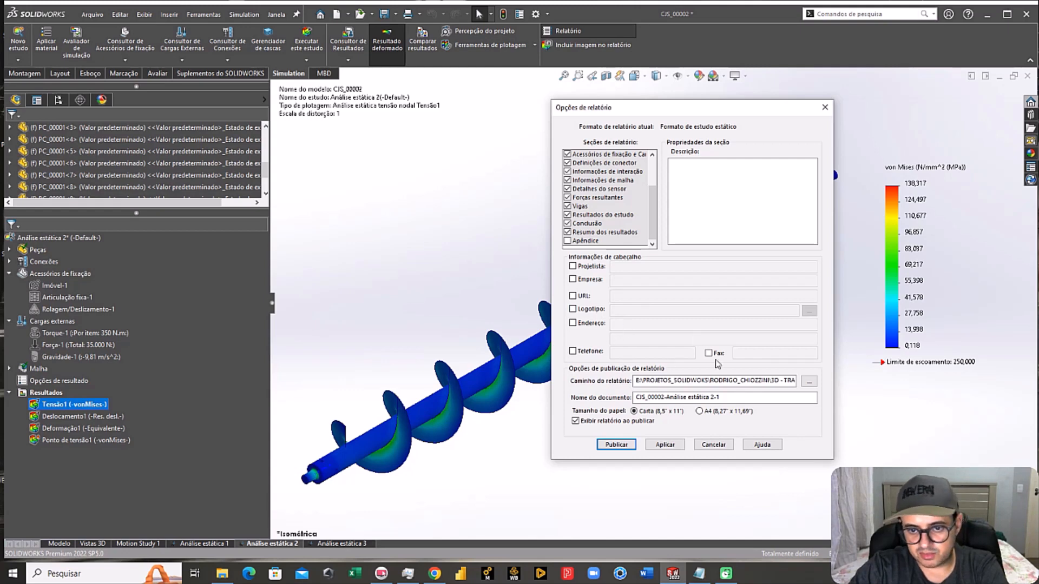
pyautogui.click(572, 266)
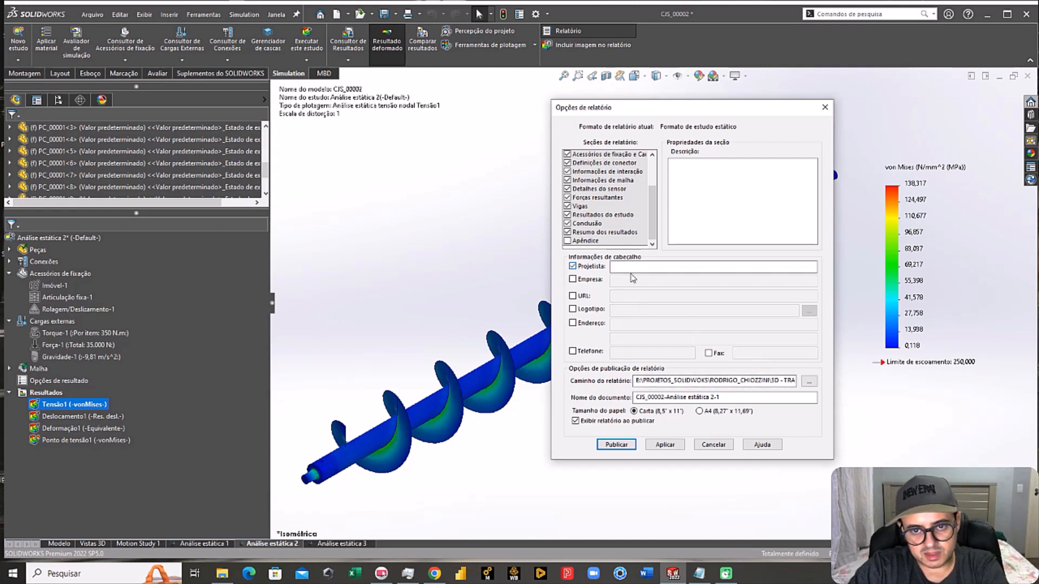
pyautogui.click(635, 266)
pyautogui.write('Wellington Paulo')
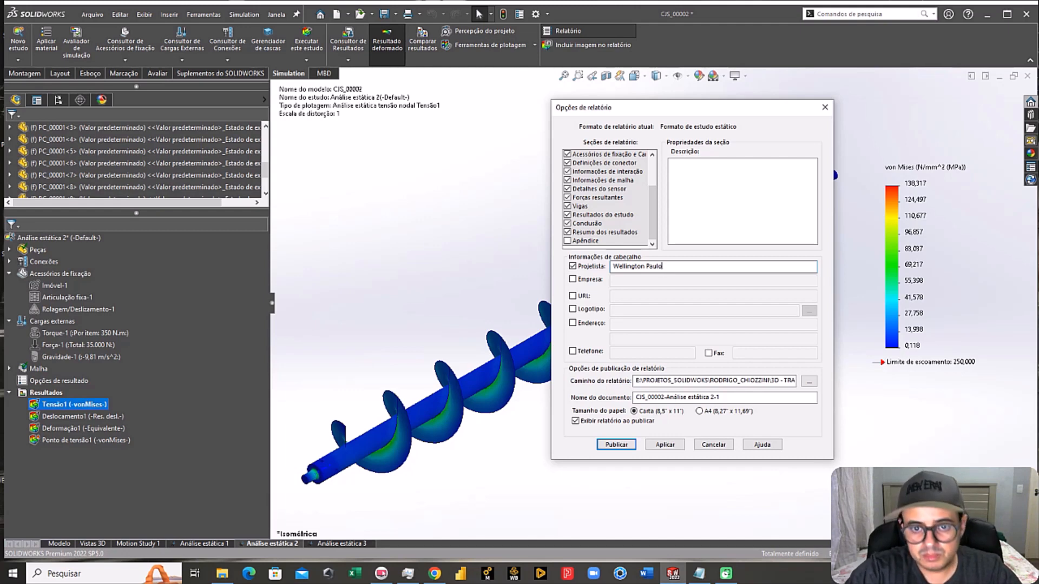
# Step: Publish the report CJS_00002-Análise estática 2-1 and open it in a maximized Word window
pyautogui.click(616, 444)
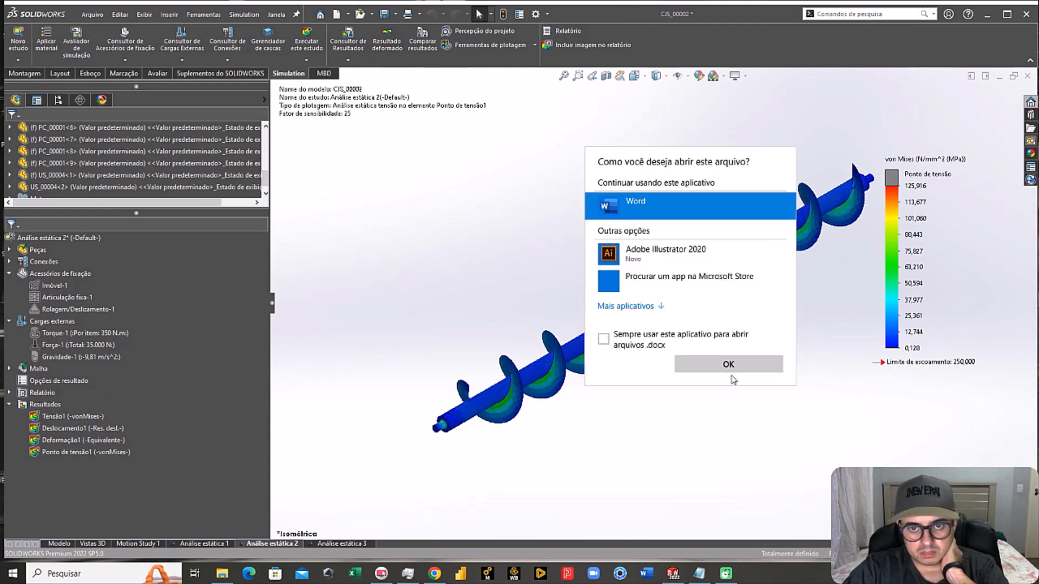
pyautogui.click(714, 366)
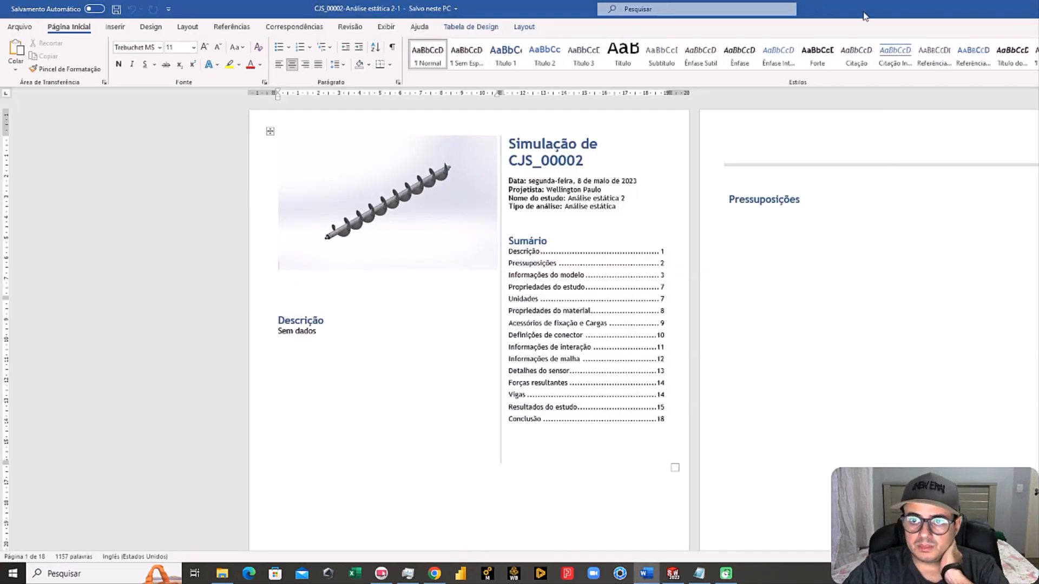
pyautogui.doubleClick(864, 16)
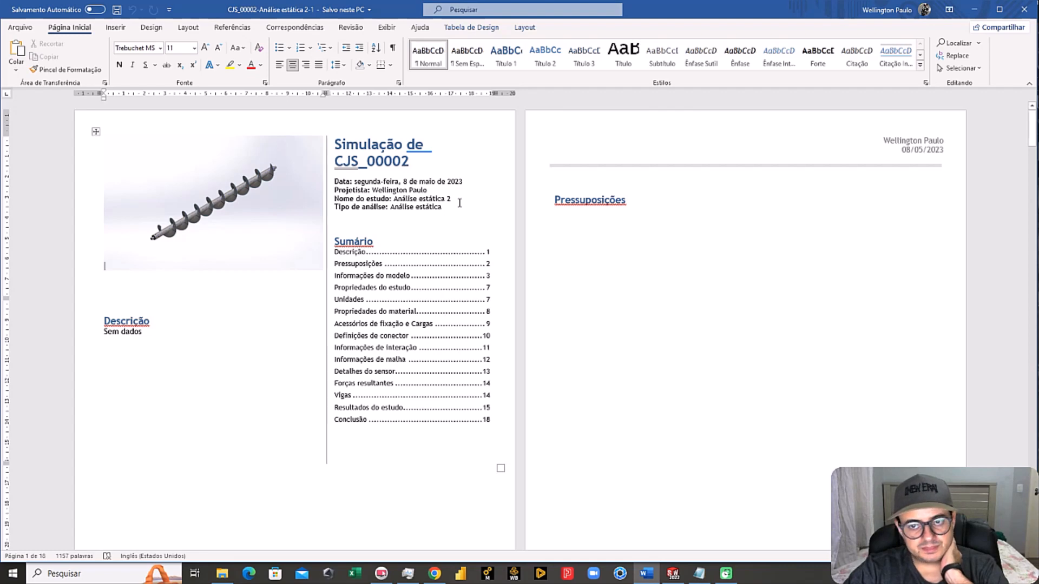
# Step: Examine the report's model information, solid and shell body tables, study properties, units and material properties
pyautogui.scroll(-12, 459, 202)
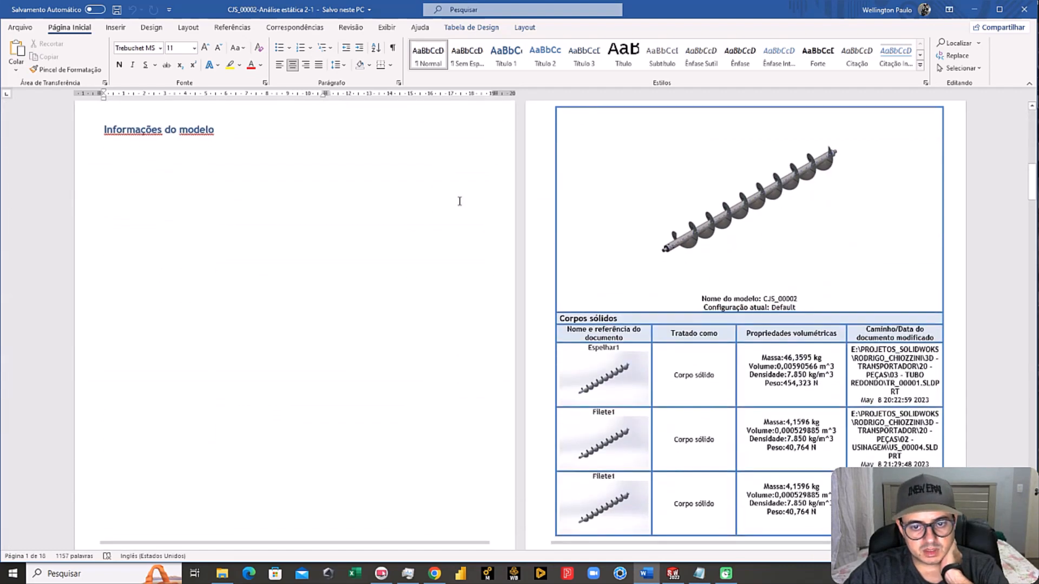
pyautogui.scroll(-1, 459, 202)
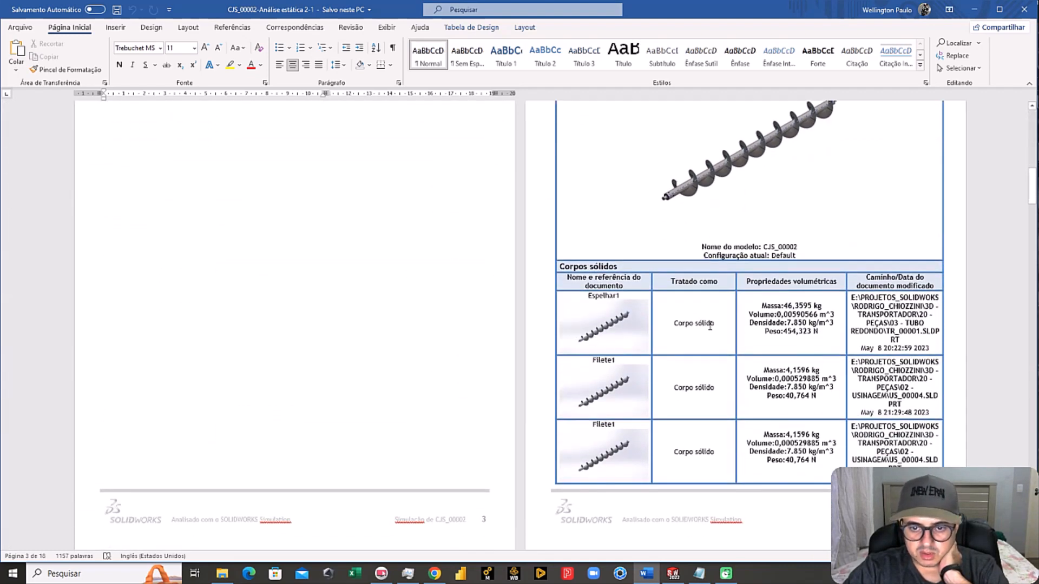
pyautogui.scroll(-1, 707, 409)
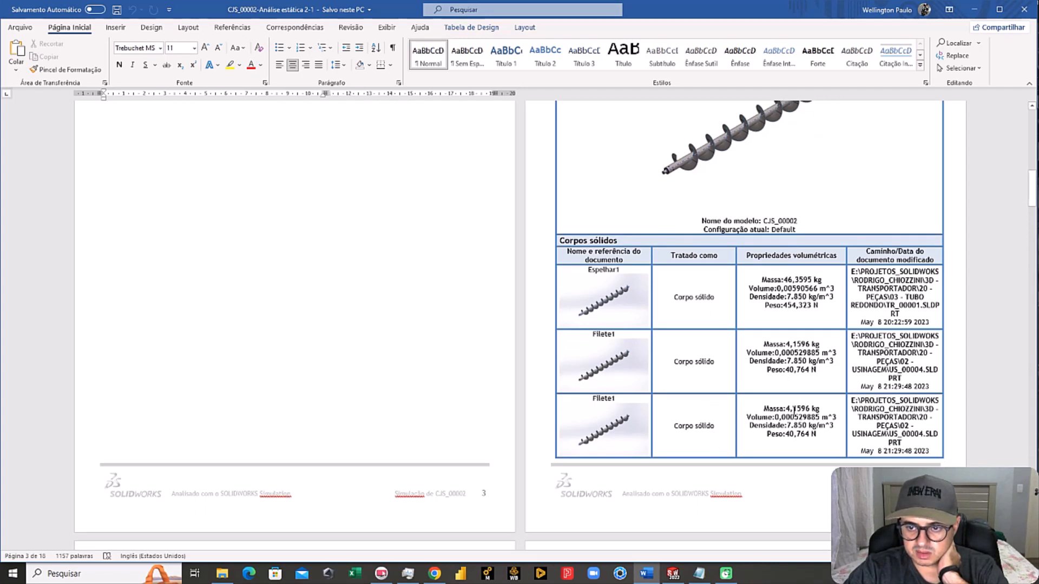
pyautogui.scroll(-10, 796, 421)
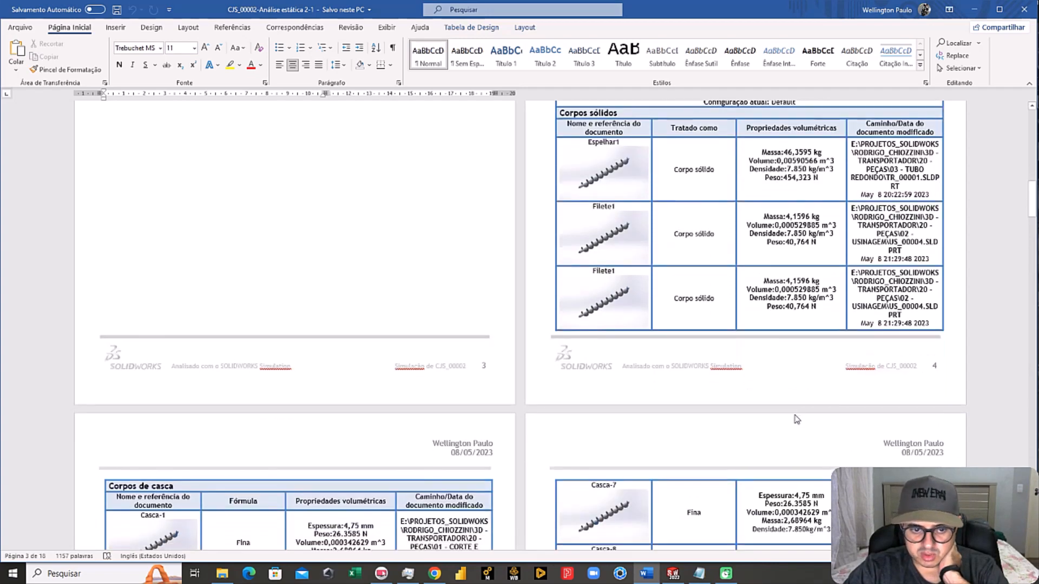
pyautogui.scroll(-2, 654, 445)
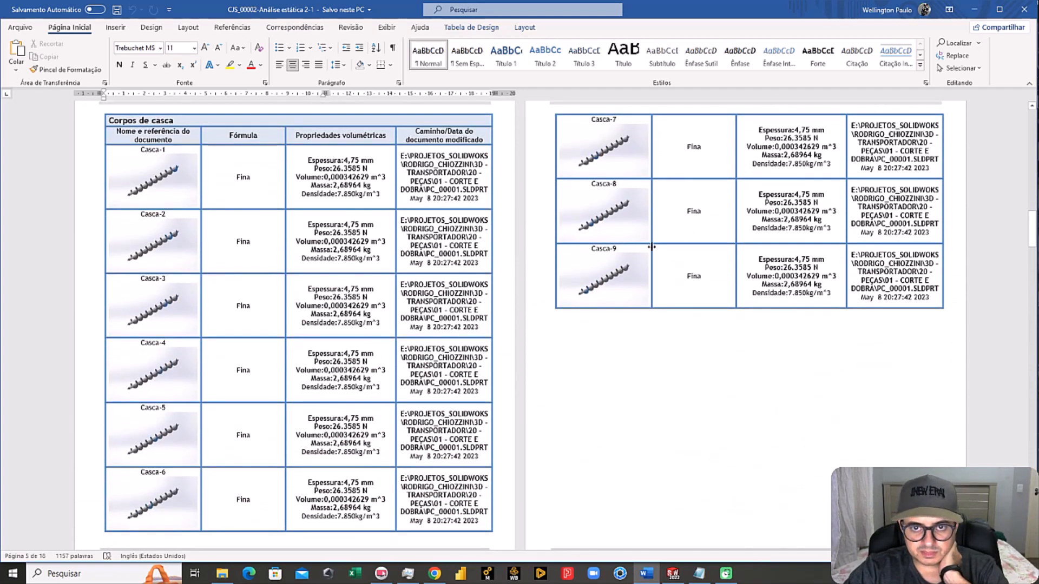
pyautogui.scroll(-10, 639, 262)
pyautogui.scroll(-1, 637, 266)
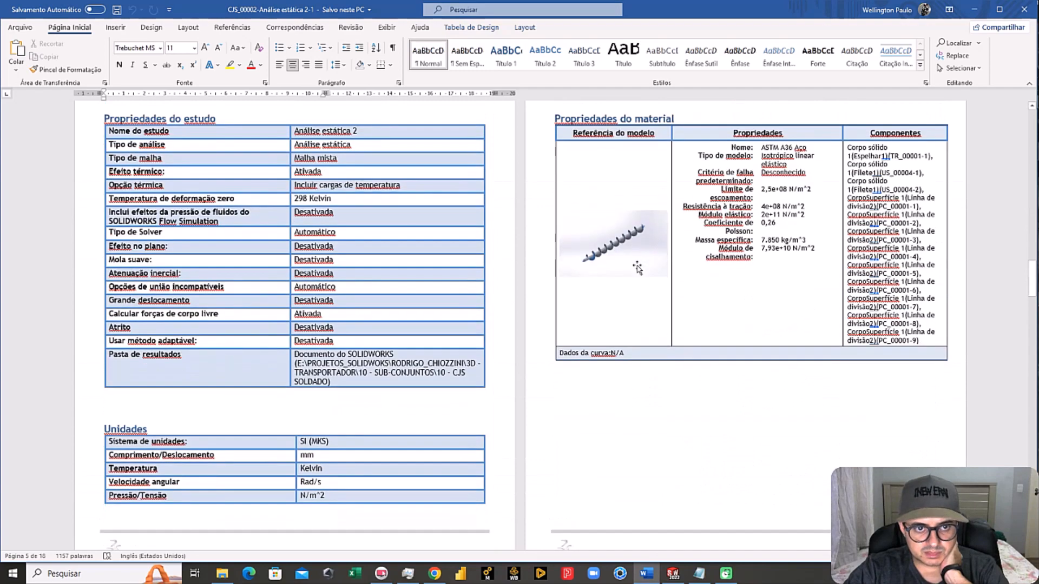
pyautogui.scroll(1, 578, 259)
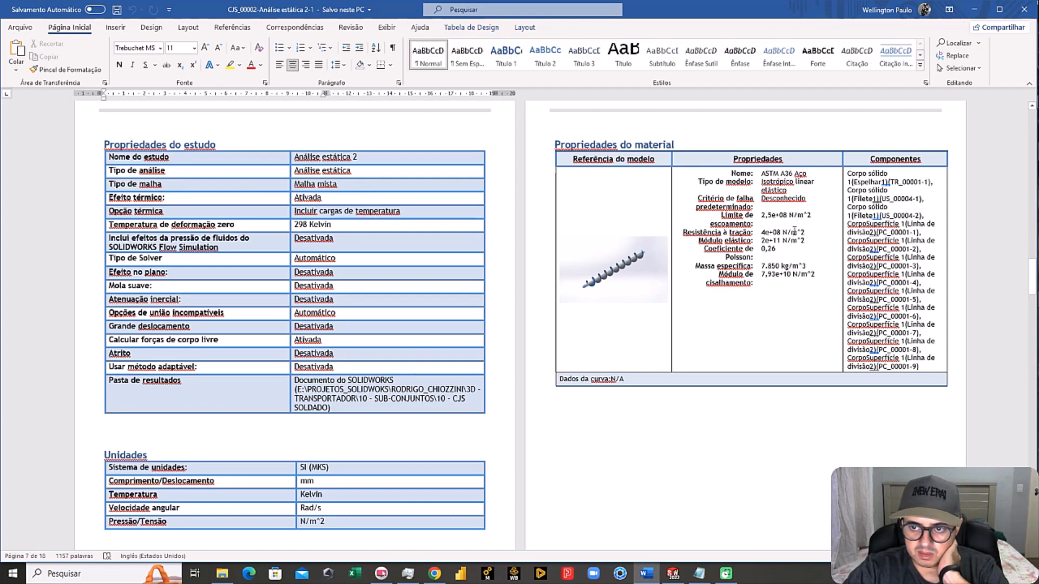
pyautogui.scroll(-5, 794, 230)
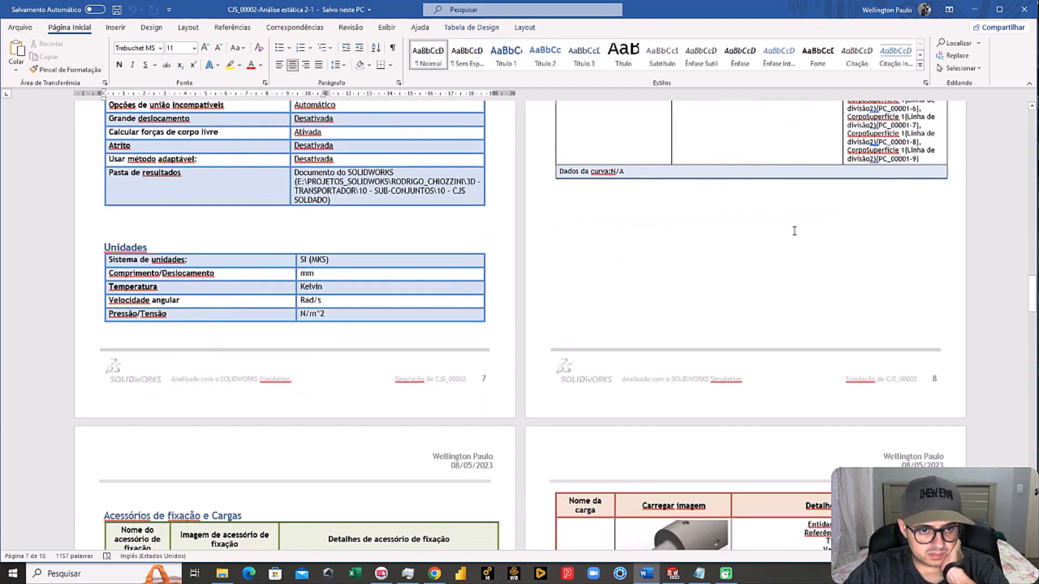
# Step: Examine the report's fixtures, reaction forces and loads, followed by the interaction, mesh, sensor and resultant force sections
pyautogui.scroll(-9, 794, 231)
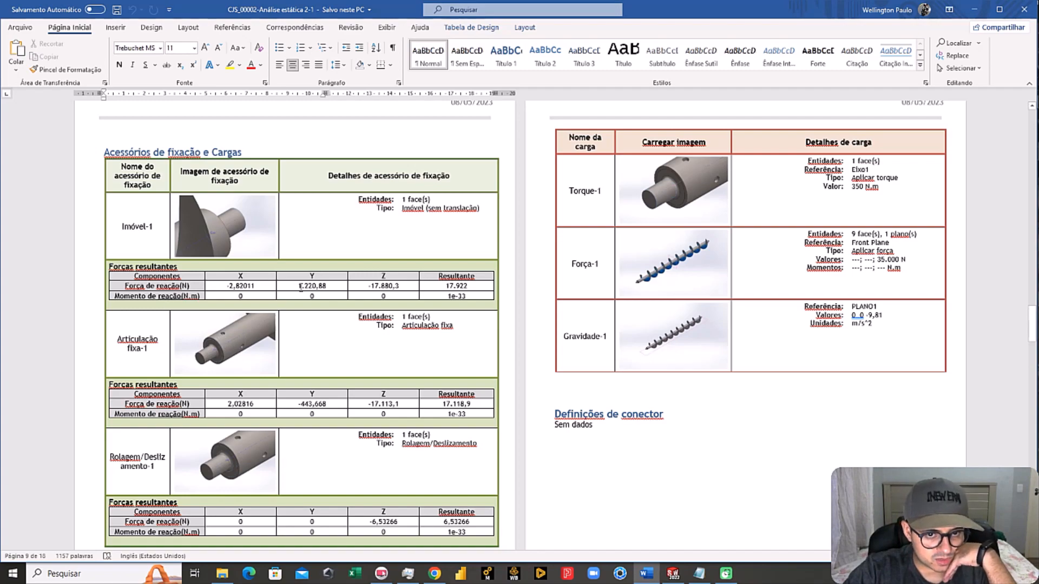
pyautogui.scroll(-3, 420, 292)
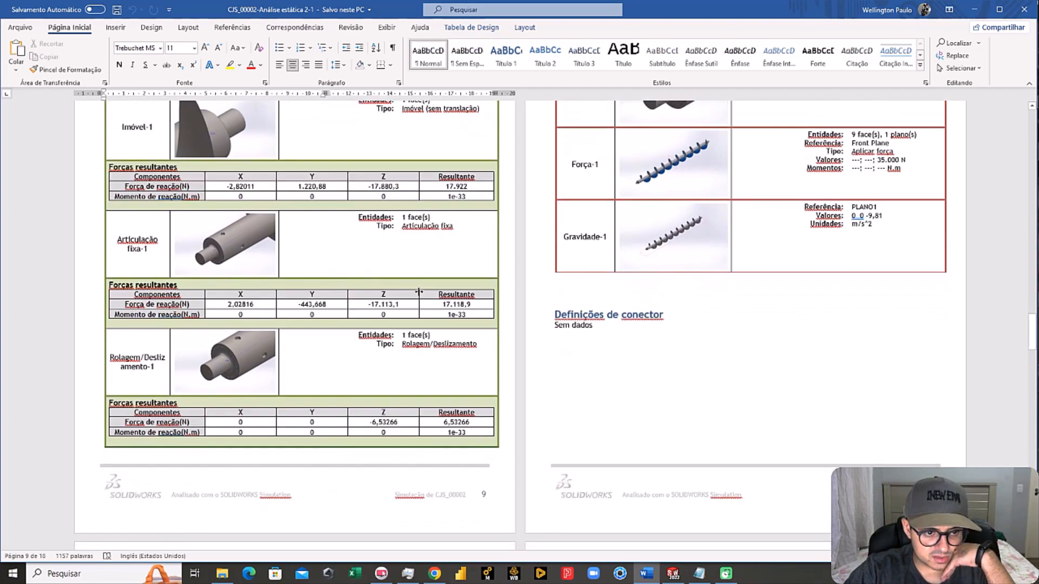
pyautogui.scroll(3, 320, 399)
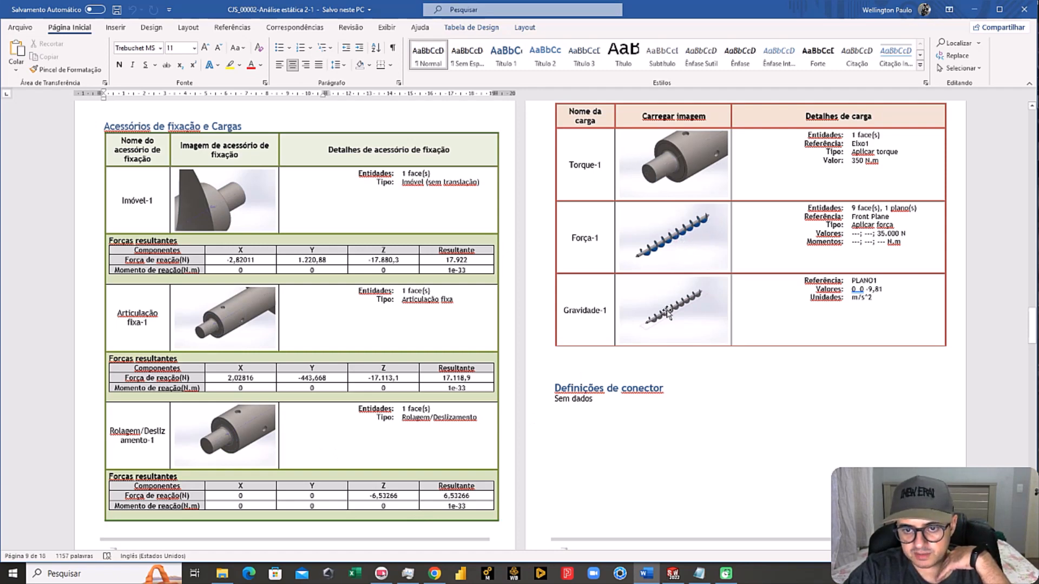
pyautogui.scroll(-3, 668, 310)
pyautogui.scroll(-8, 667, 310)
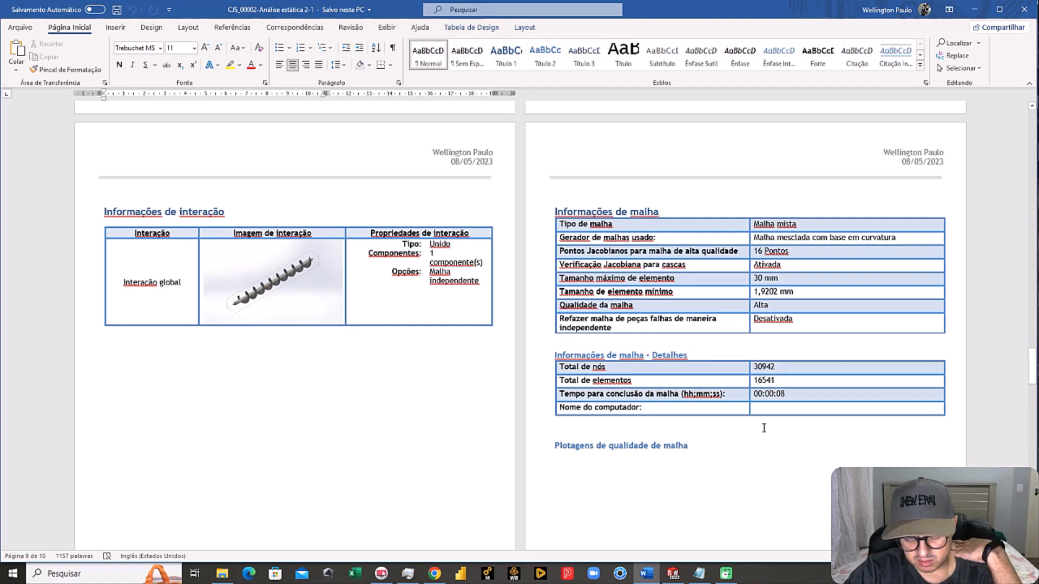
pyautogui.scroll(-5, 764, 411)
pyautogui.scroll(-5, 764, 407)
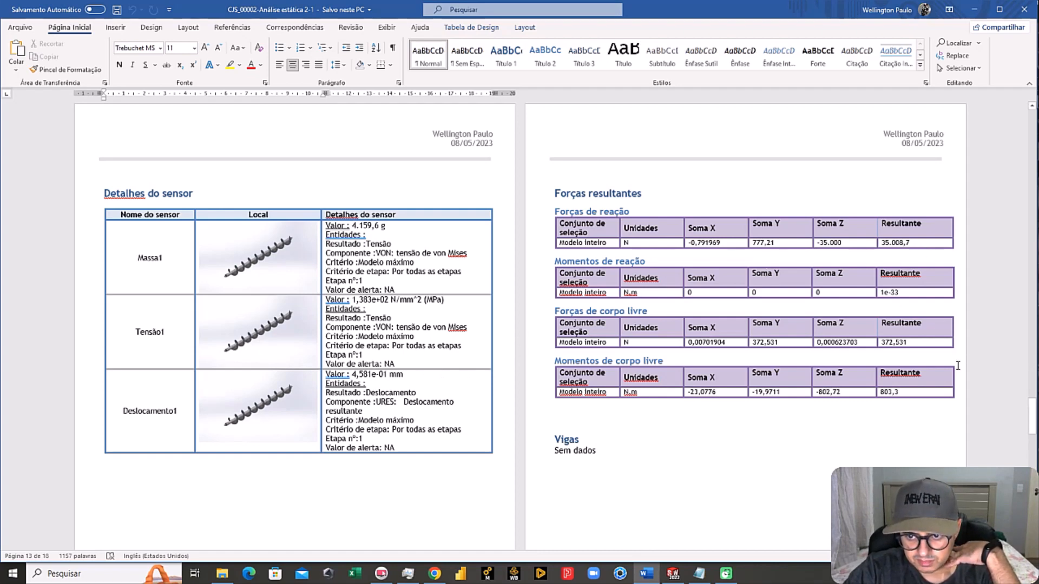
# Step: Examine the report's stress, displacement, strain and hot spot results through Conclusão, and close the document to return to SOLIDWORKS
pyautogui.scroll(-9, 941, 368)
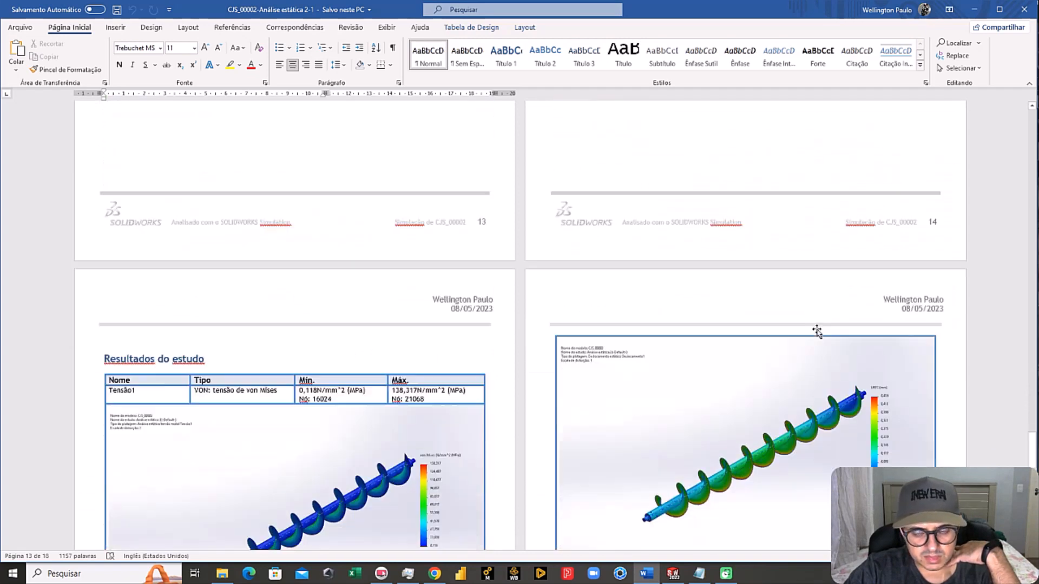
pyautogui.scroll(-3, 530, 158)
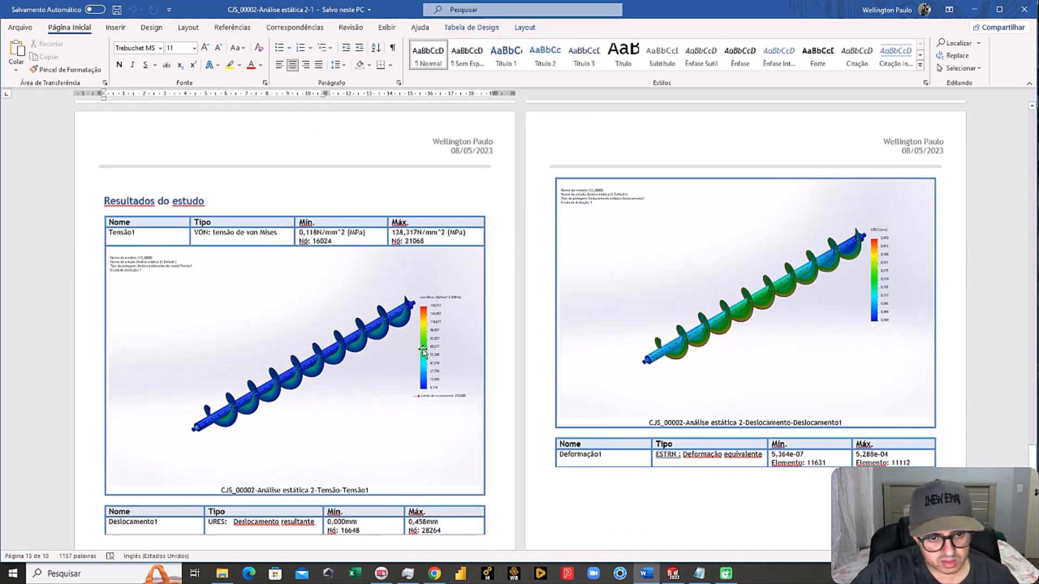
pyautogui.scroll(-1, 423, 351)
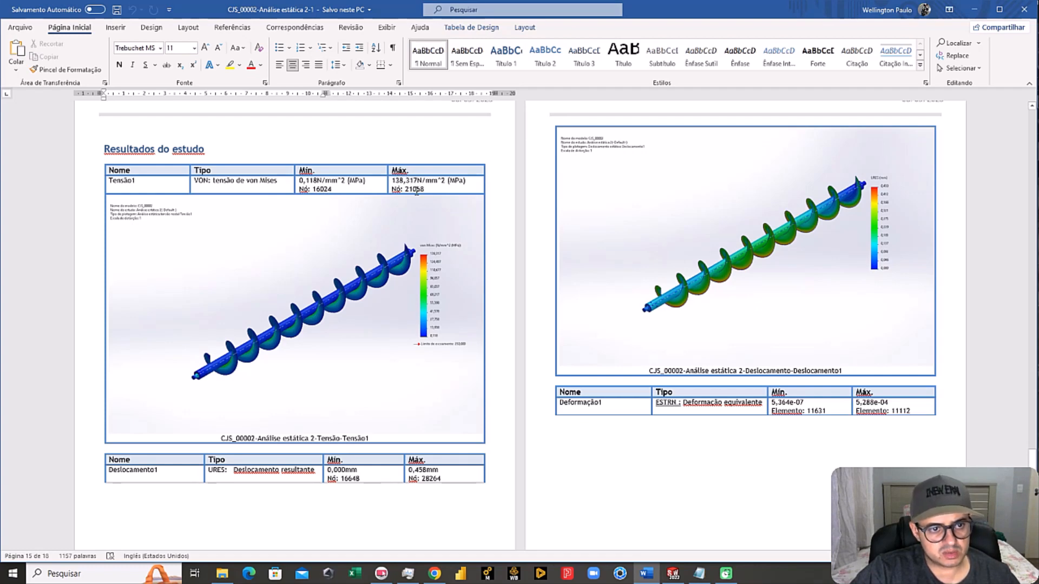
pyautogui.scroll(-1, 788, 339)
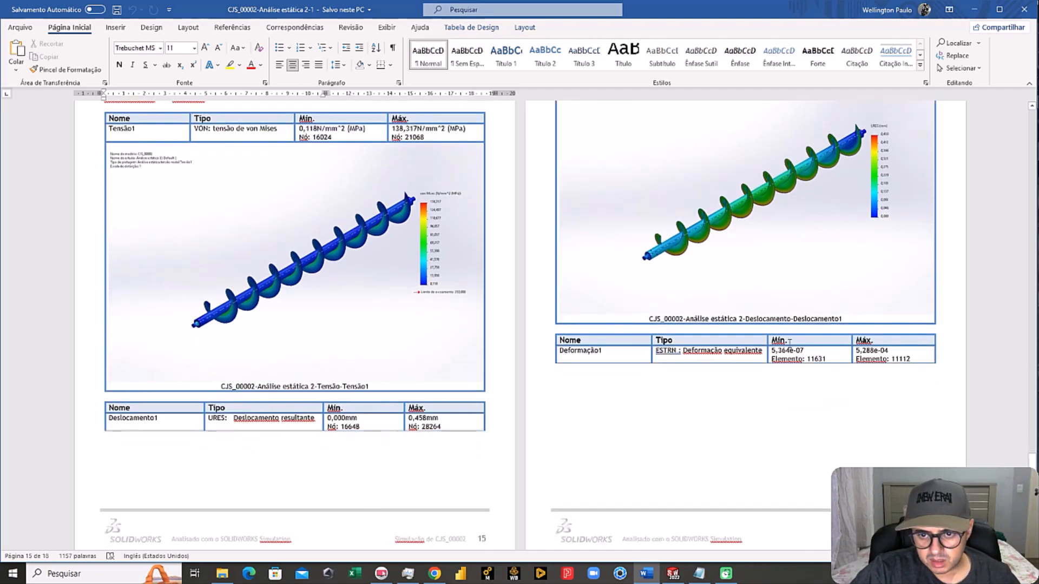
pyautogui.scroll(1, 744, 299)
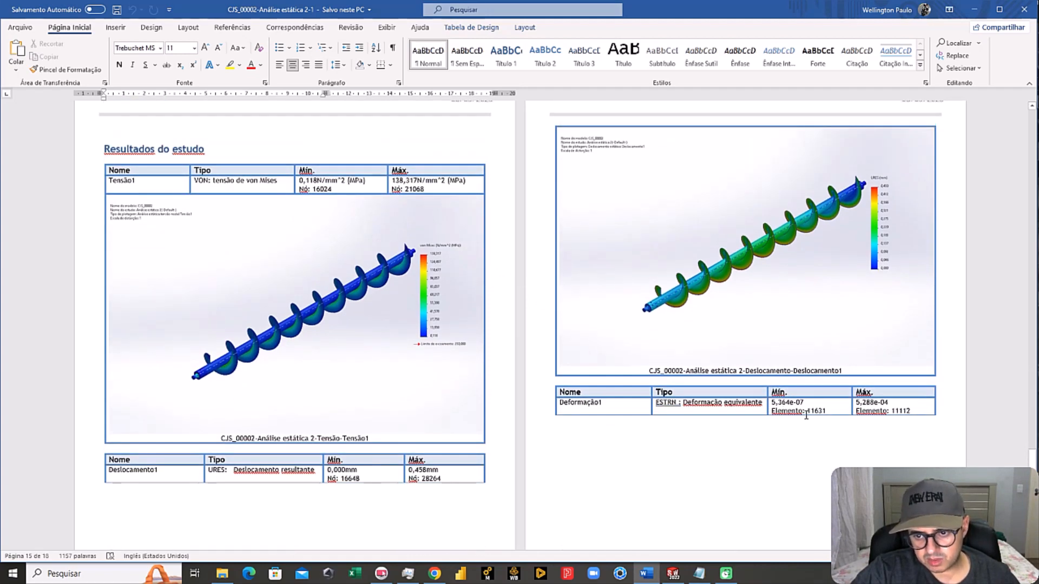
pyautogui.scroll(-9, 827, 416)
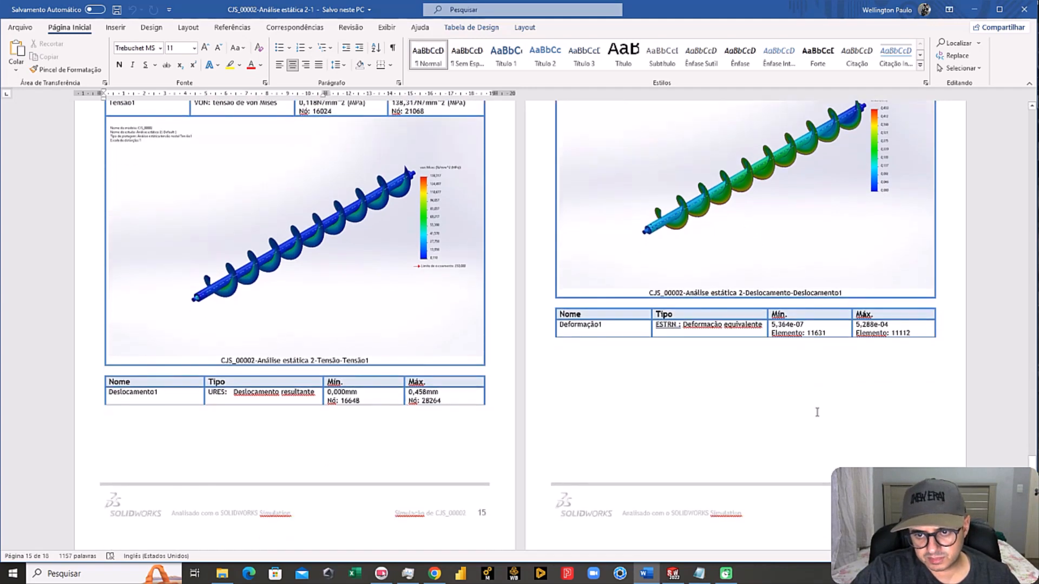
pyautogui.scroll(-2, 815, 409)
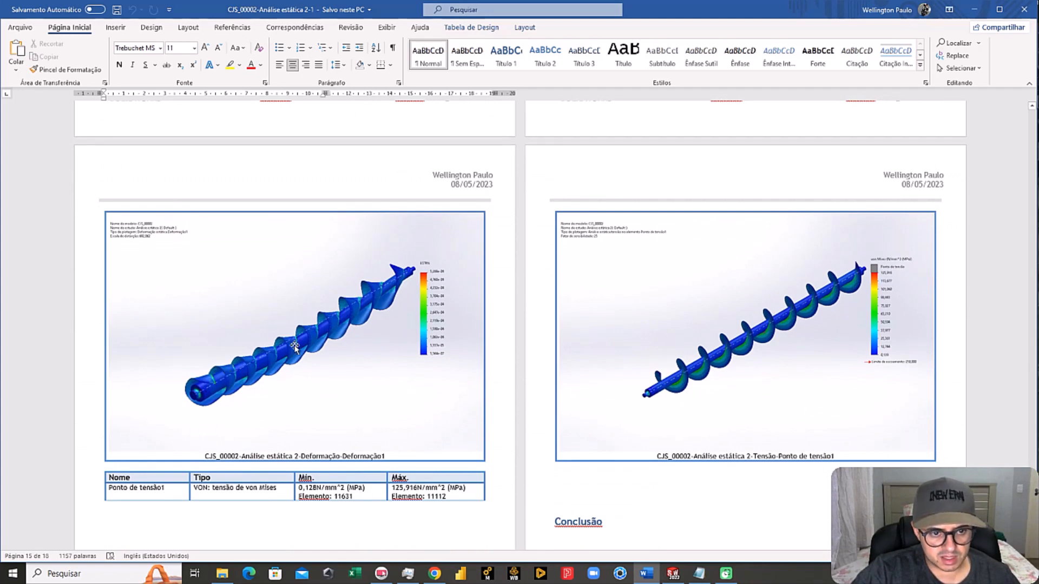
pyautogui.scroll(-4, 295, 346)
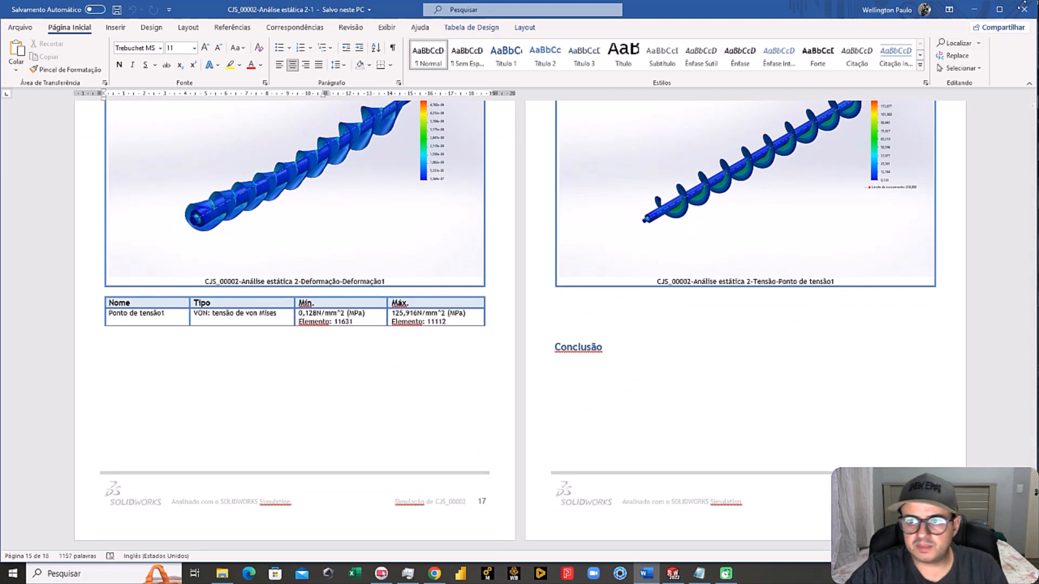
pyautogui.click(1022, 12)
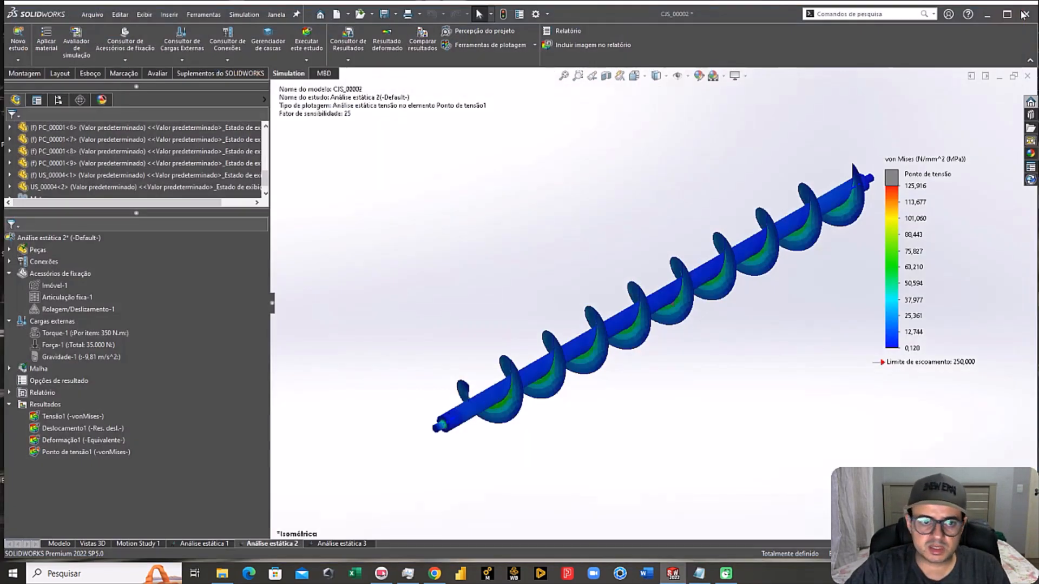
# Step: Add a factor of safety plot to Análise estática 2's results for all bodies, using the Automático criterion
pyautogui.rightClick(47, 404)
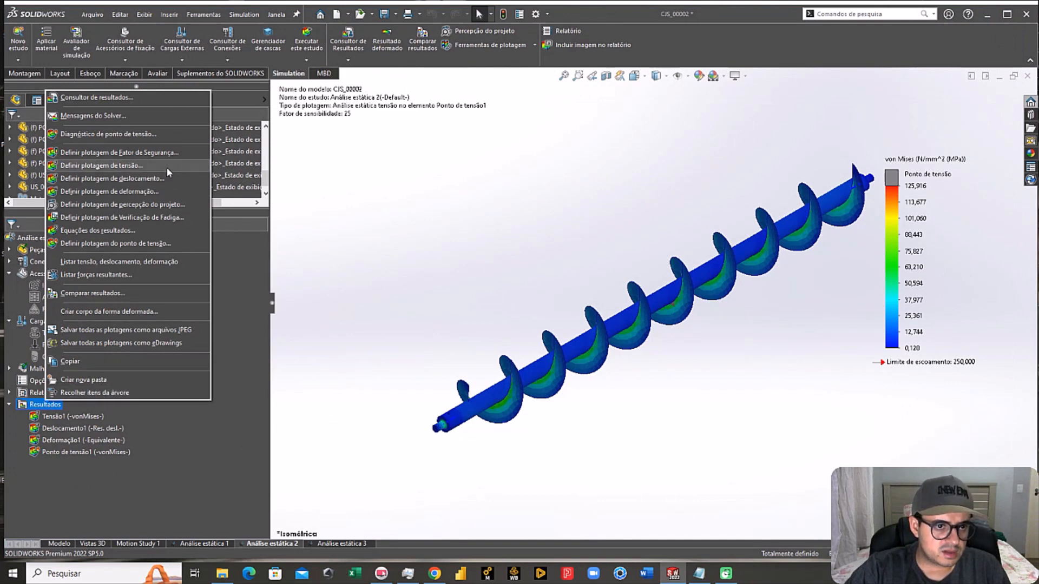
pyautogui.click(152, 155)
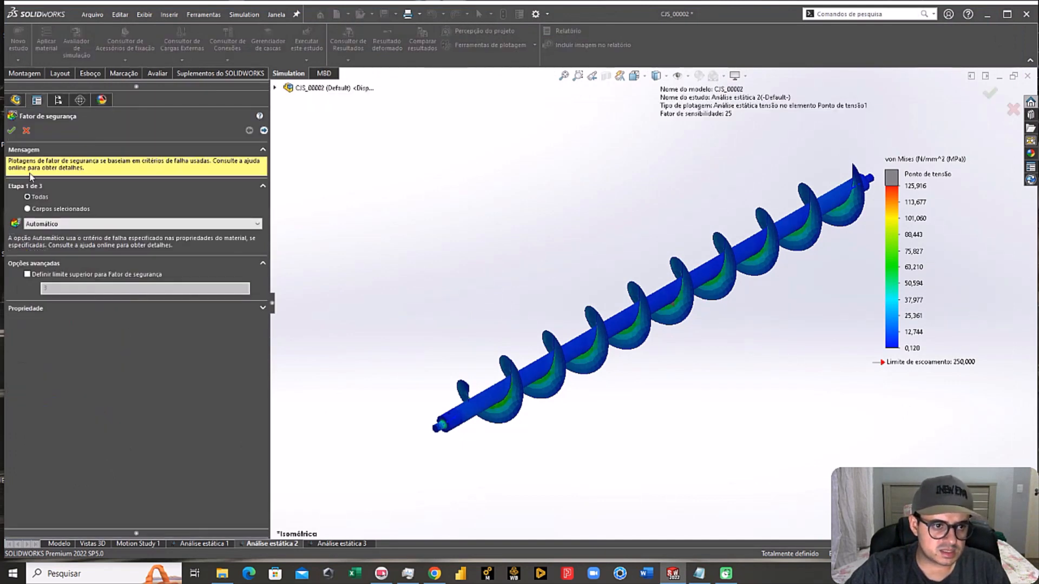
pyautogui.click(12, 130)
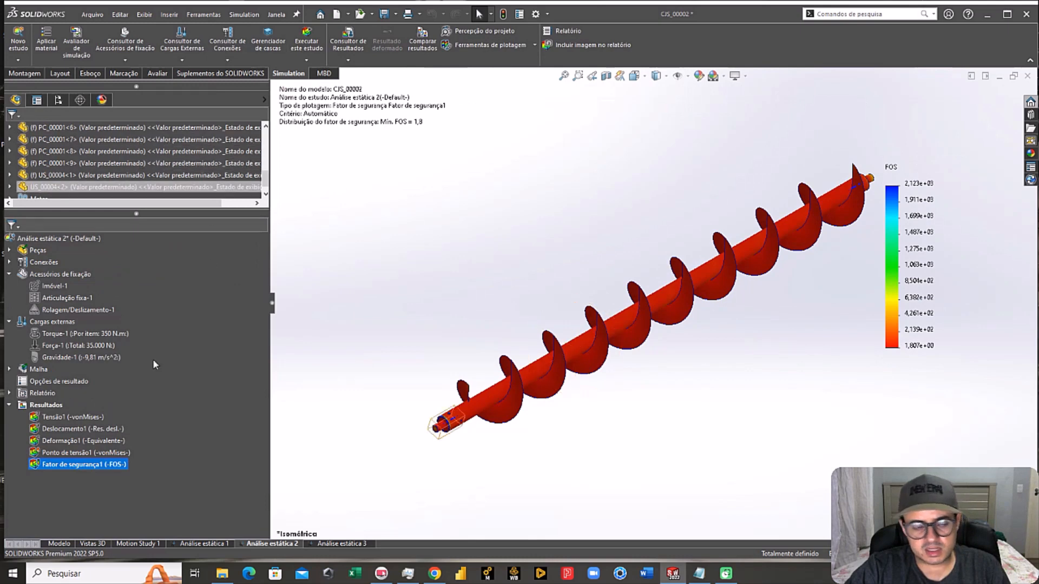
pyautogui.rightClick(45, 466)
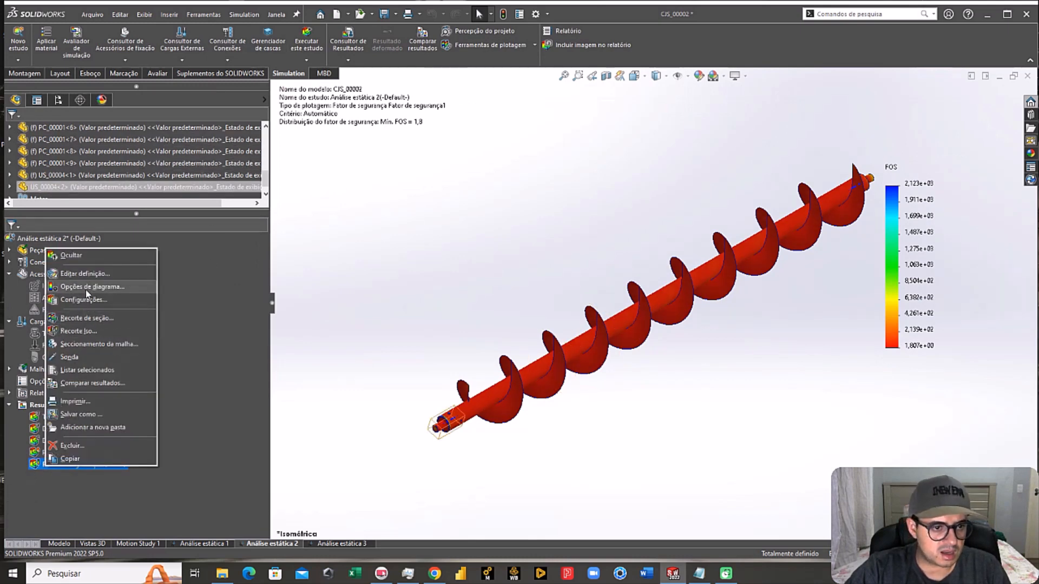
pyautogui.click(84, 273)
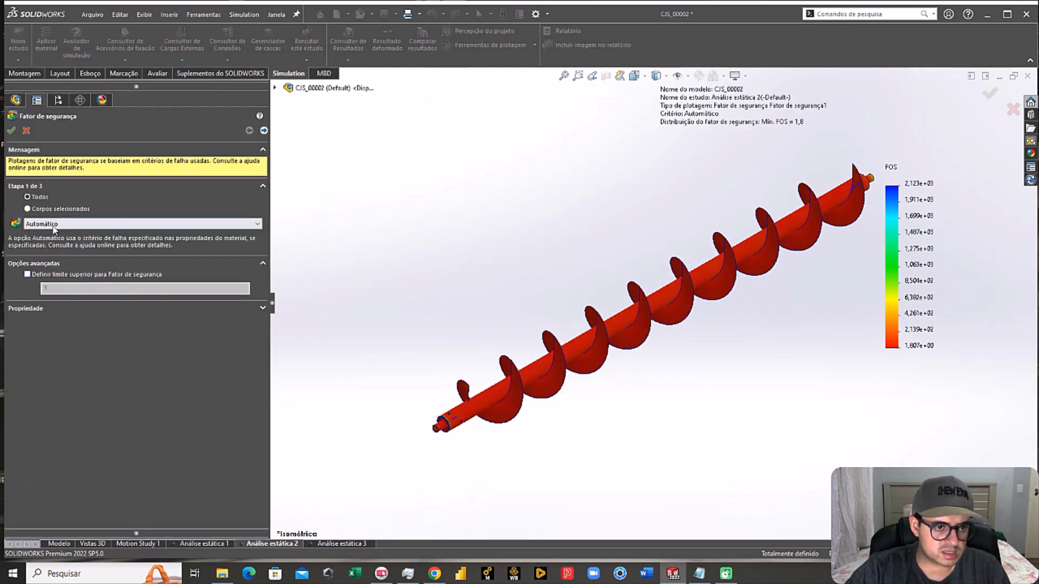
pyautogui.click(25, 130)
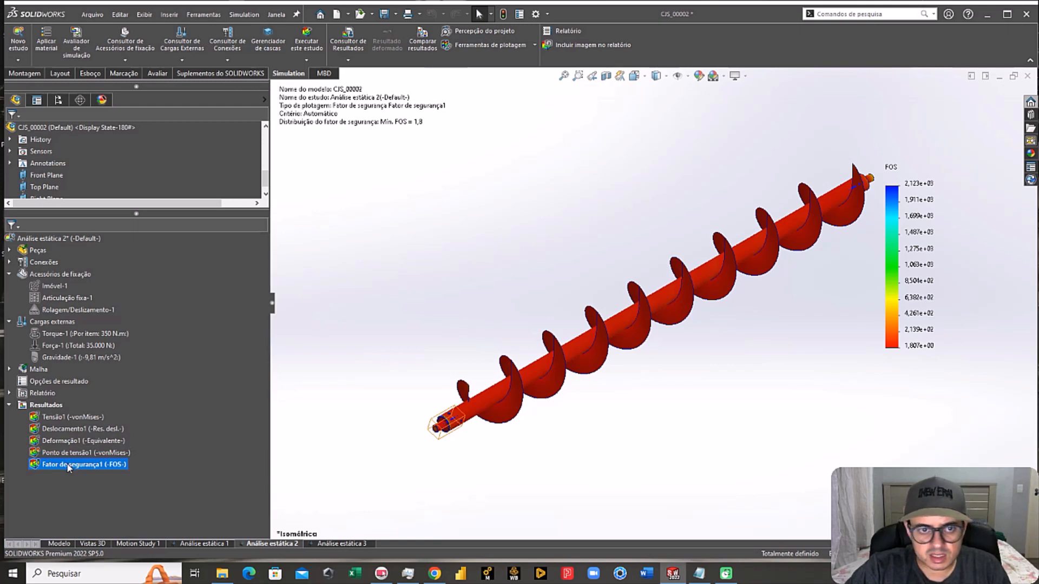
# Step: Review the factor of safety plot's definition and property options, and inspect the plot at the screw's shaft end before restoring the isometric view
pyautogui.rightClick(69, 466)
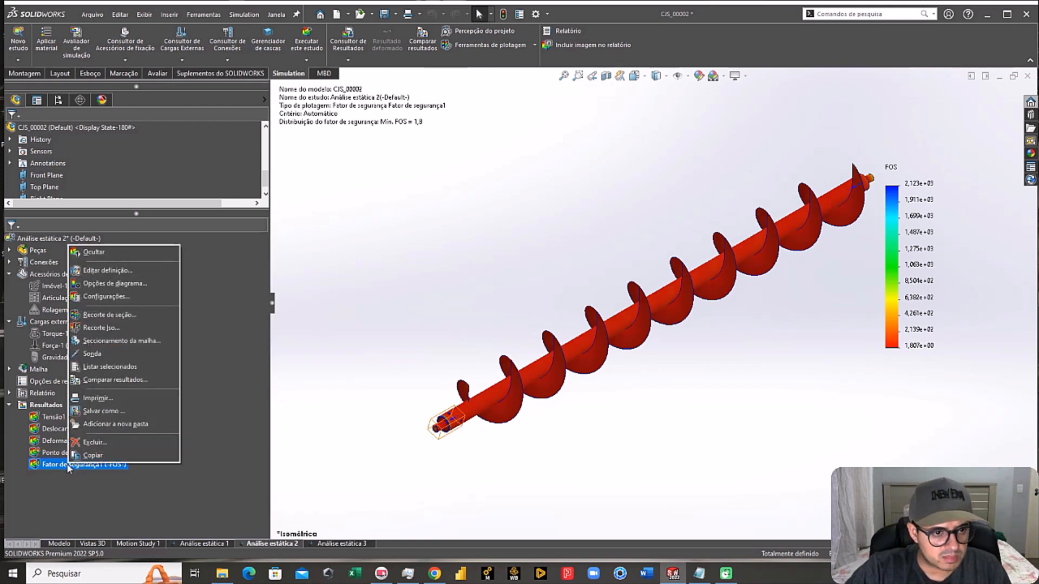
pyautogui.click(122, 270)
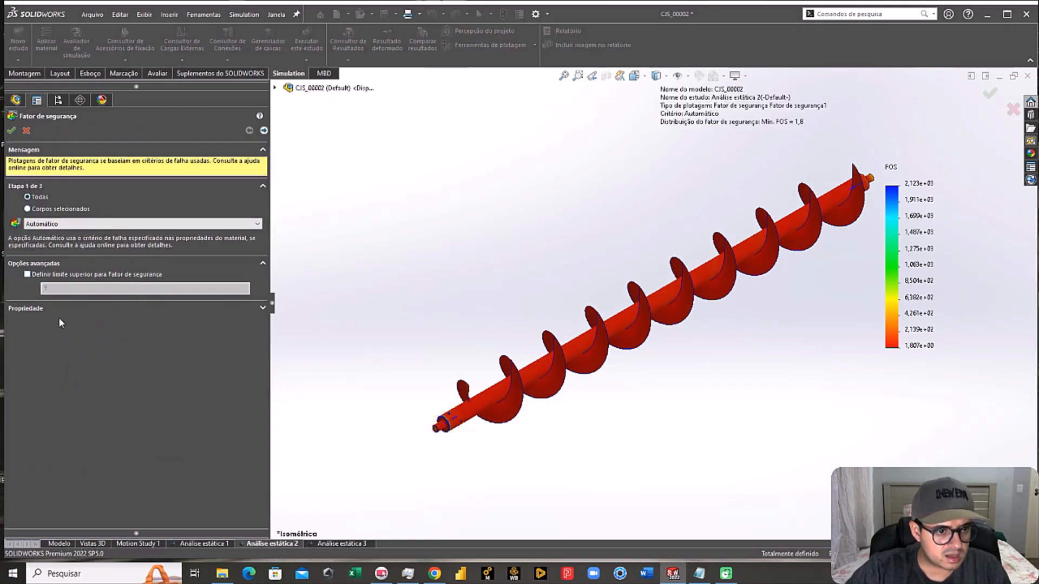
pyautogui.click(36, 312)
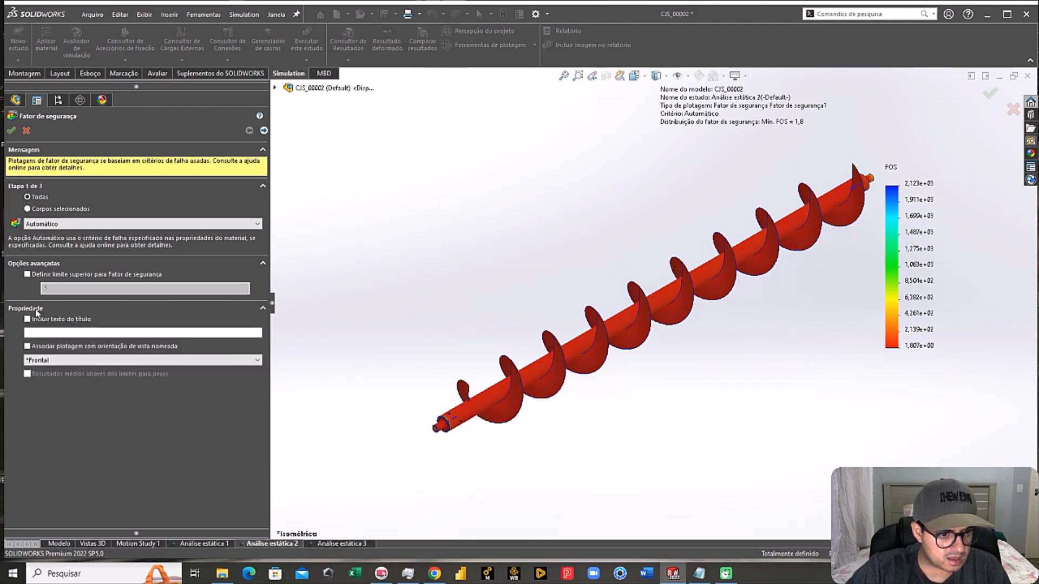
pyautogui.click(11, 130)
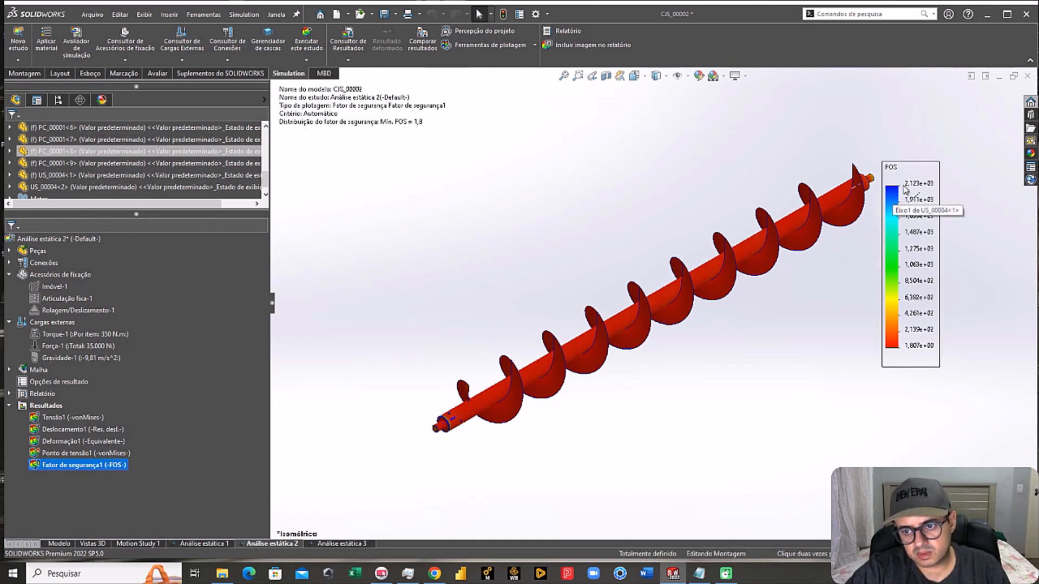
pyautogui.scroll(-10, 459, 389)
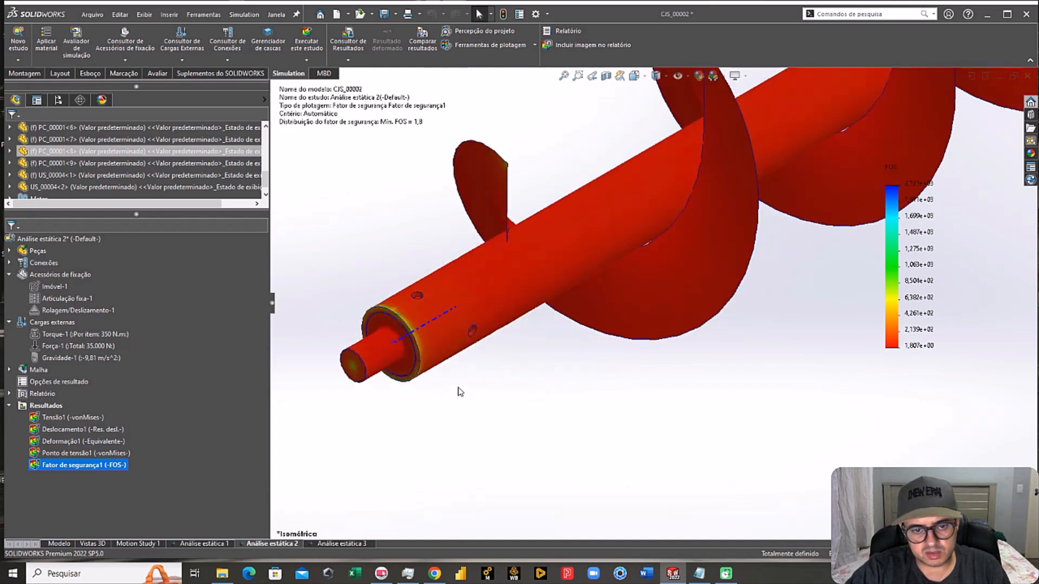
pyautogui.hotkey('ctrl', '7')
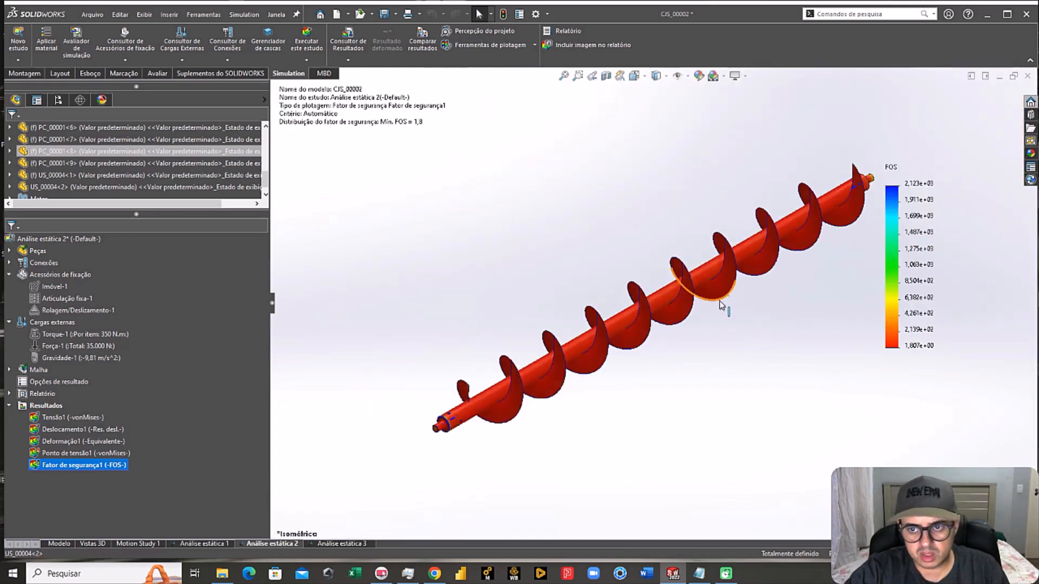